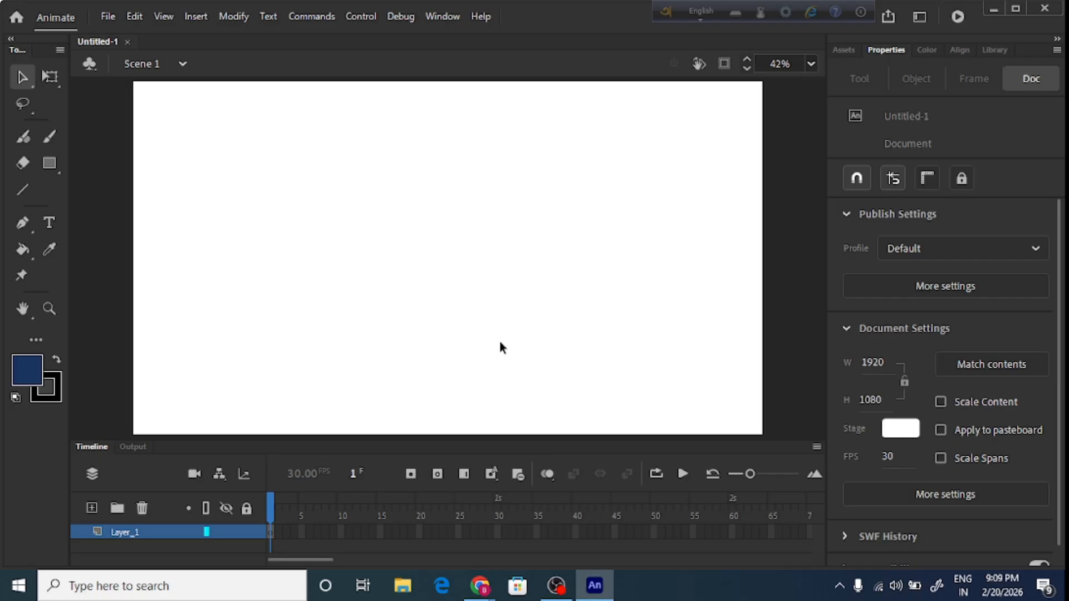
Draw a horizontal horizon line across the full stage and a vertical line through its middle from top to bottom
key("n")
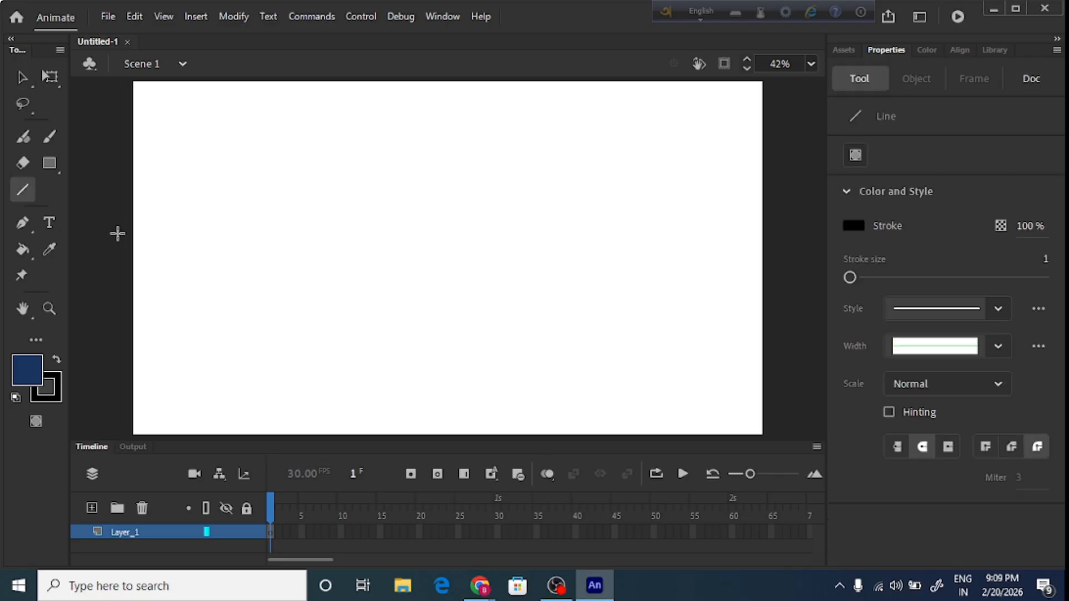
left_click_drag(129, 230, 771, 231)
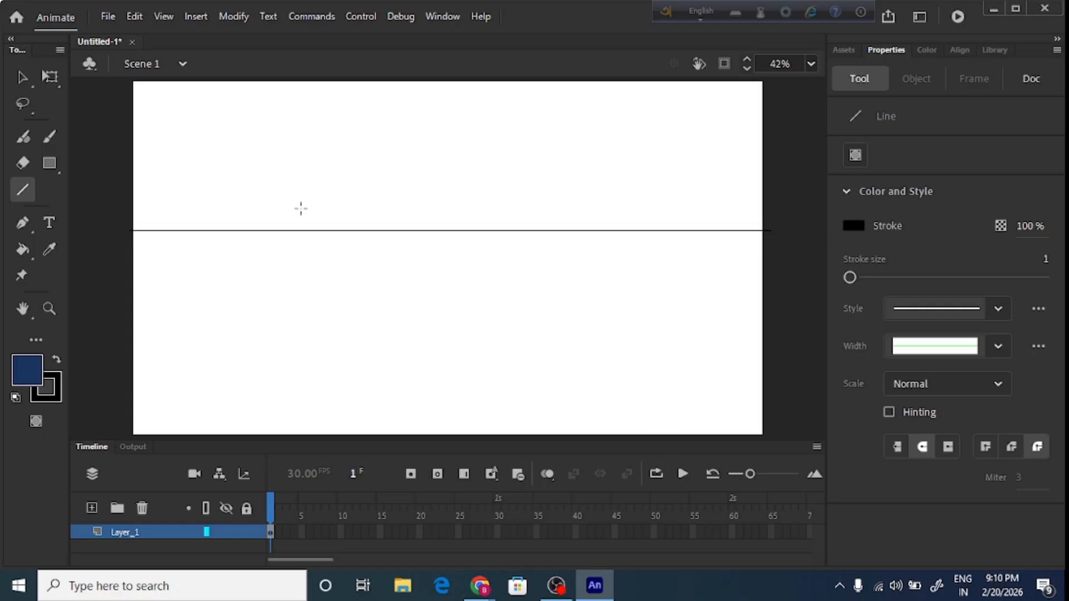
key("ctrl+minus")
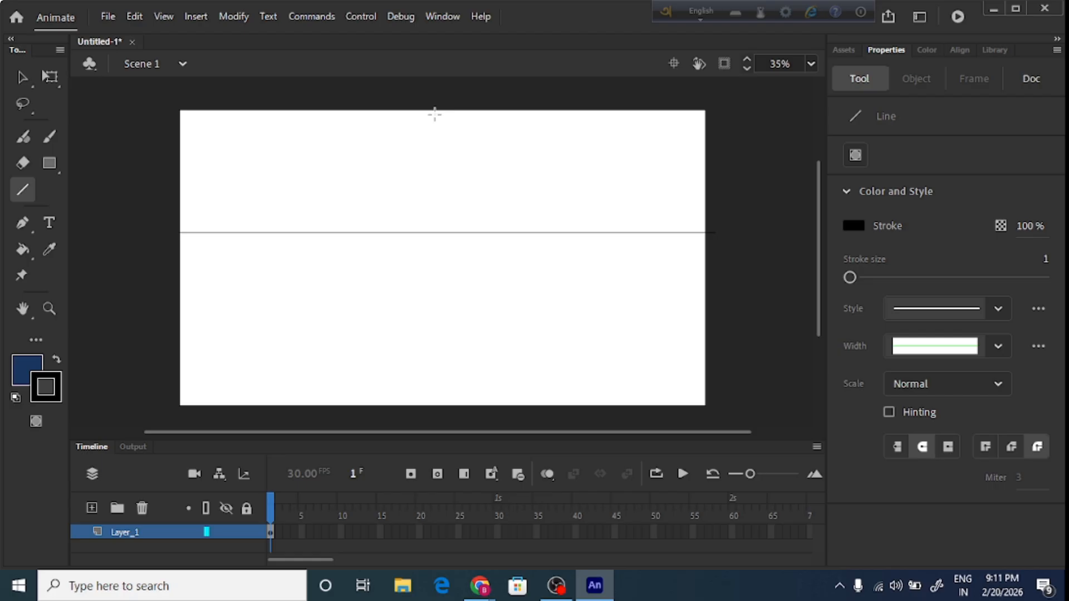
left_click_drag(433, 105, 433, 408)
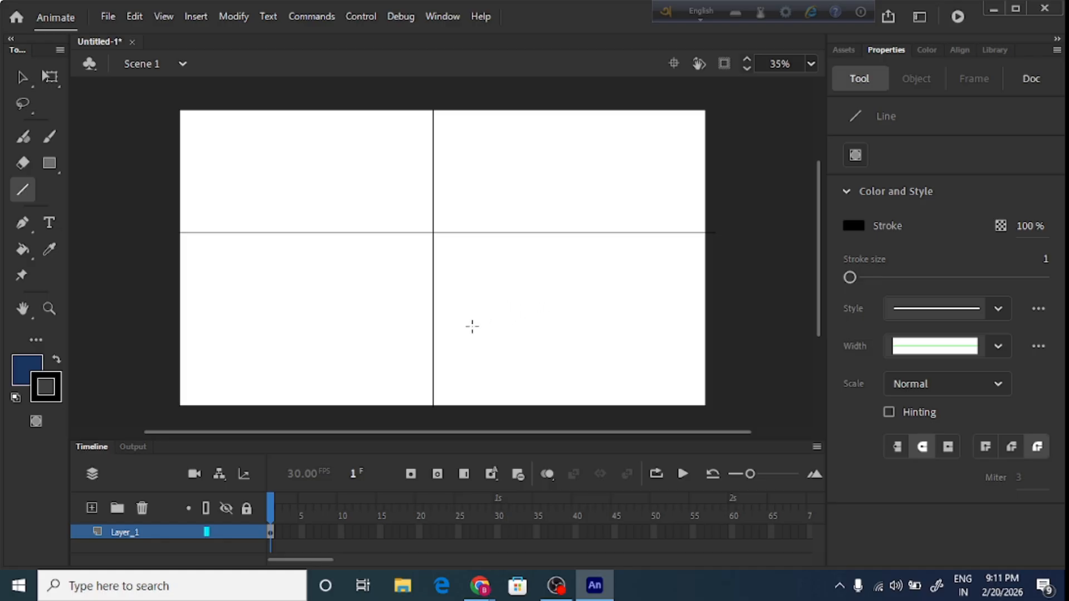
Nudge the vertical line to about X 954 so it sits near the stage's centre, and deselect it
key("ctrl")
left_click(433, 324, "ctrl")
key("ctrl+shift")
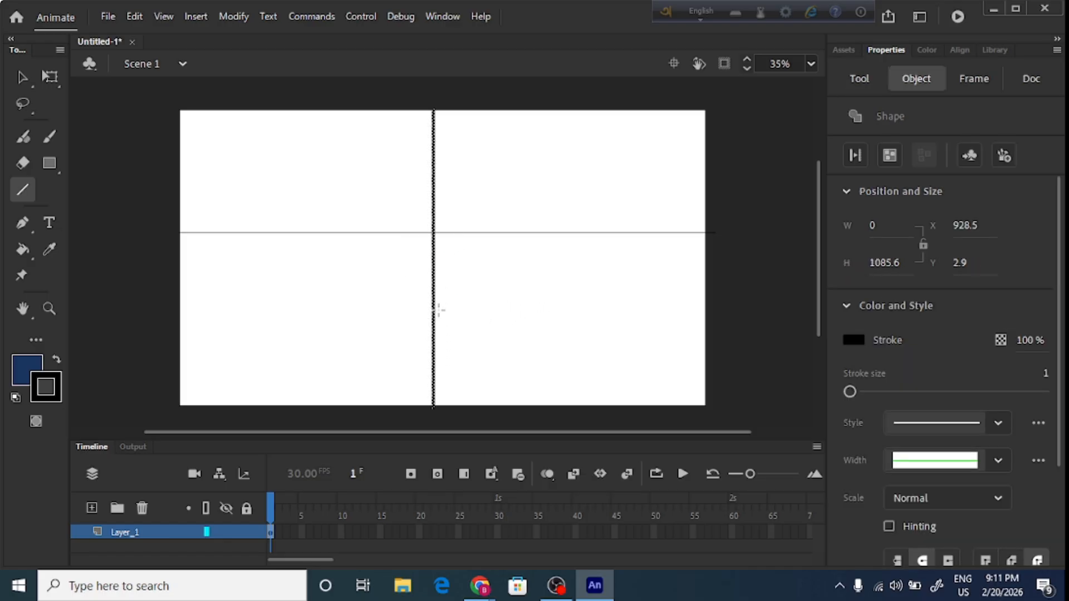
key("Down")
key("Down")
key("Down")
key("Down")
key("Down")
key("Down")
key("Down")
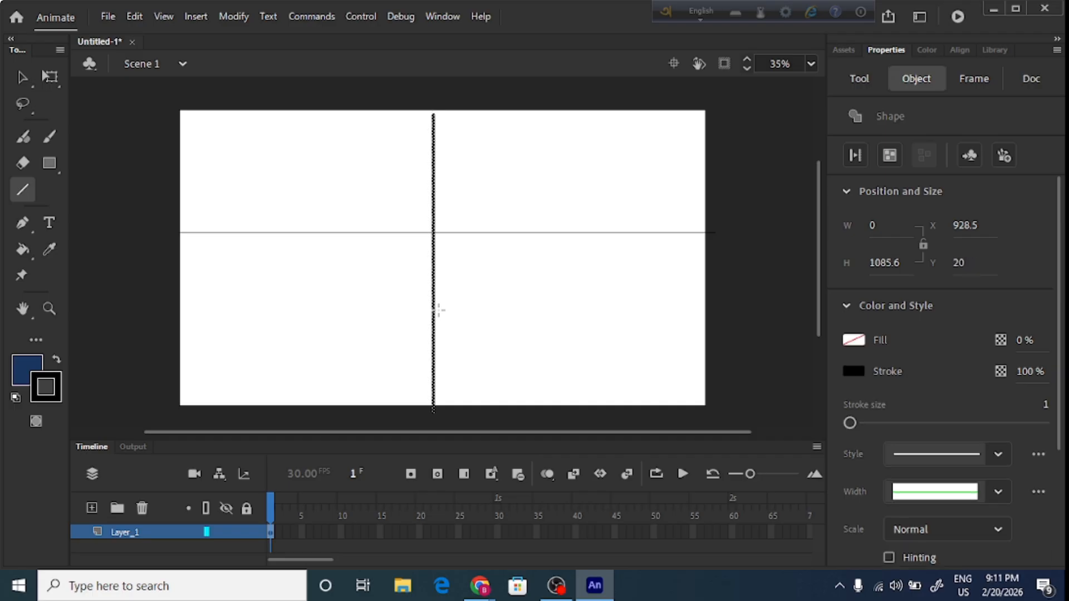
key("Down")
key("Down")
key("Down")
key("Up")
key("Up")
key("Up")
key("Up")
key("Up")
key("Up")
key("Up")
key("Up")
key("Up")
key("Up")
key("Right")
key("Right")
key("Right")
key("Right")
key("Right")
key("Right")
key("Right")
key("Right")
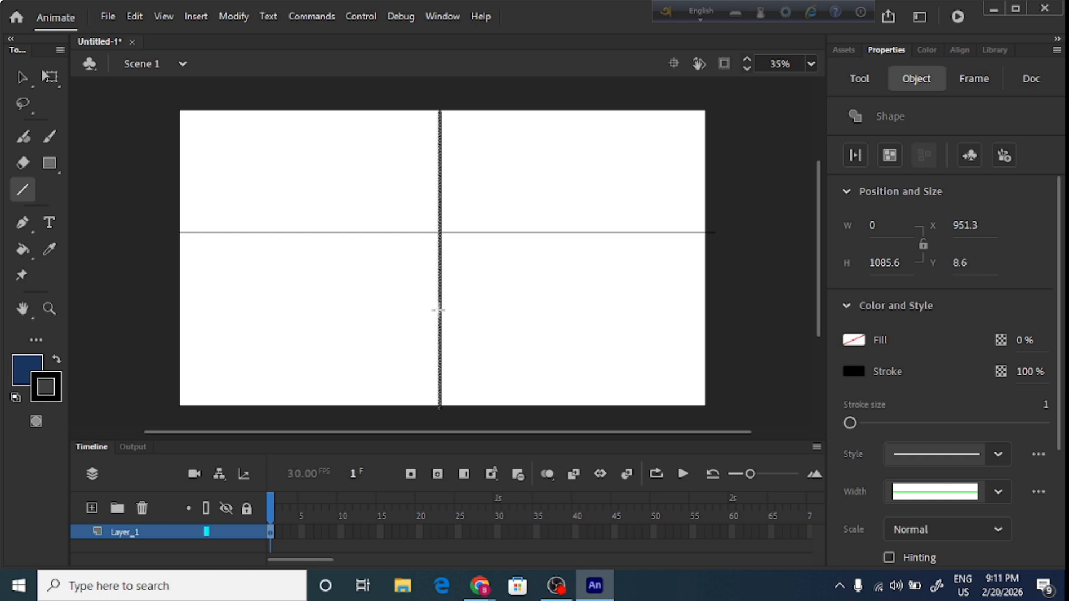
key("Right")
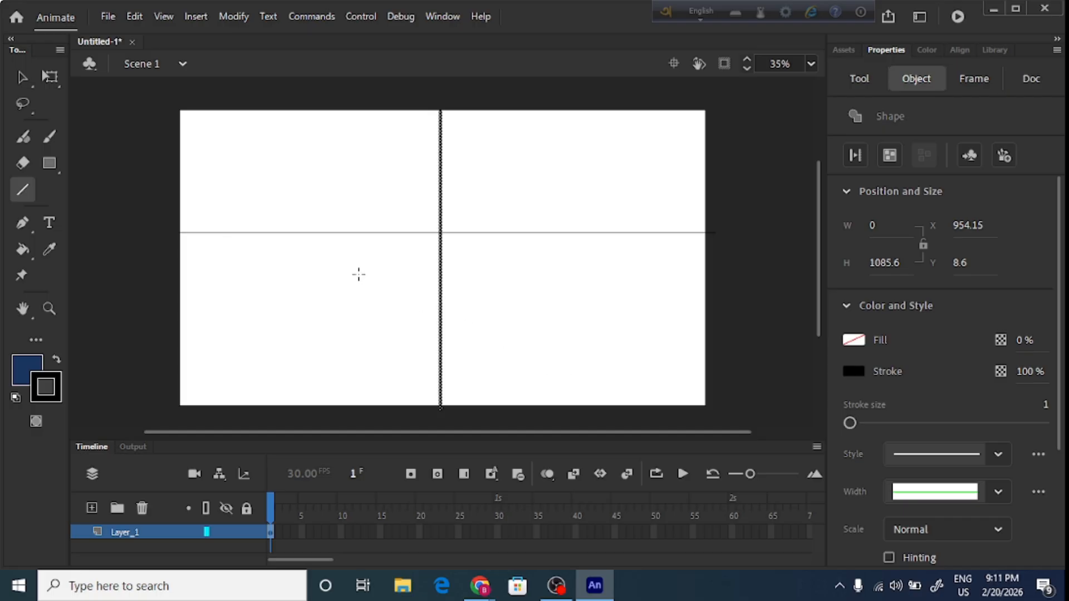
left_click(22, 78)
left_click(532, 220)
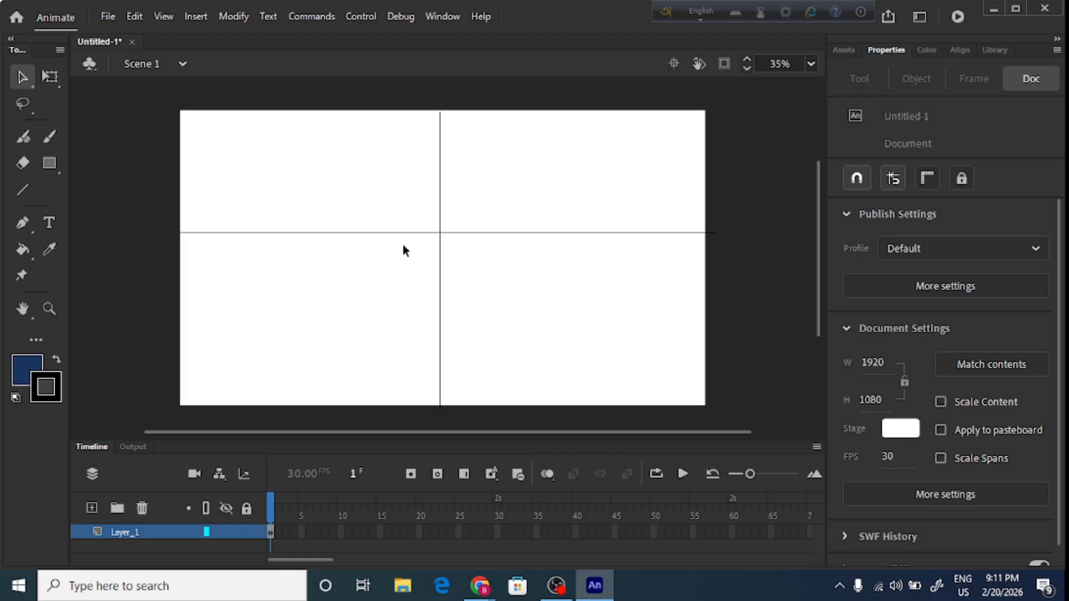
Draw eight perspective lines fanning from the crossing point to the stage's bottom corners, lower side edges and bottom edge
left_click(29, 188)
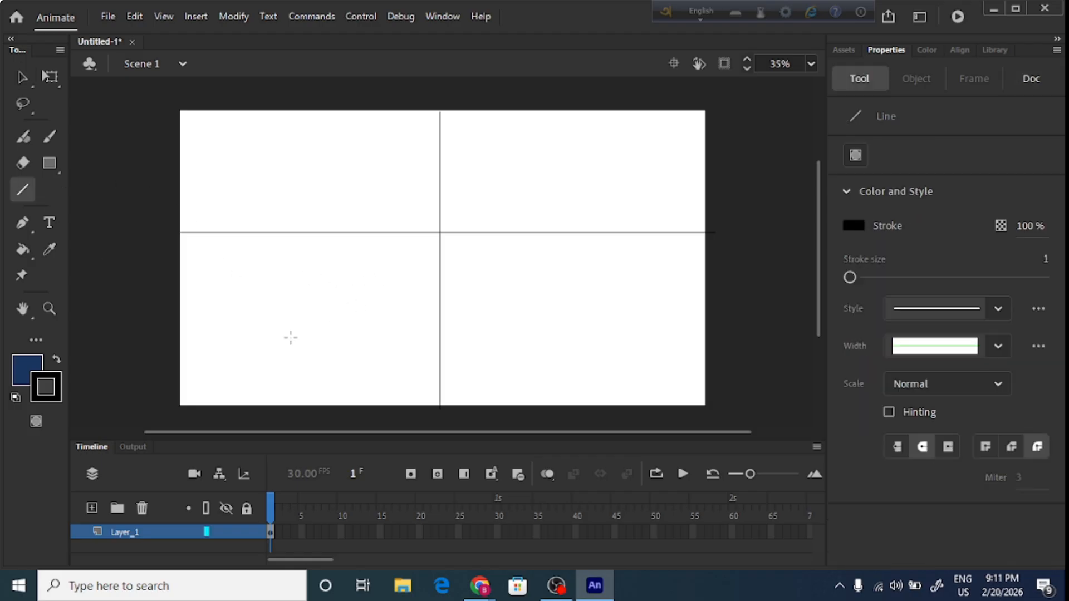
left_click_drag(179, 405, 704, 405)
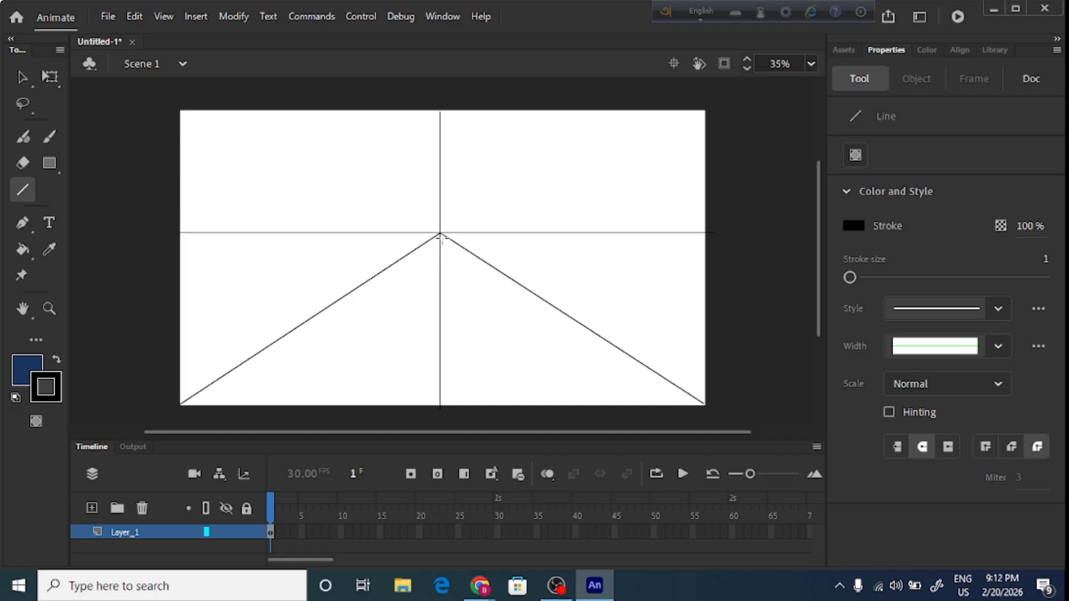
left_click_drag(440, 233, 179, 322)
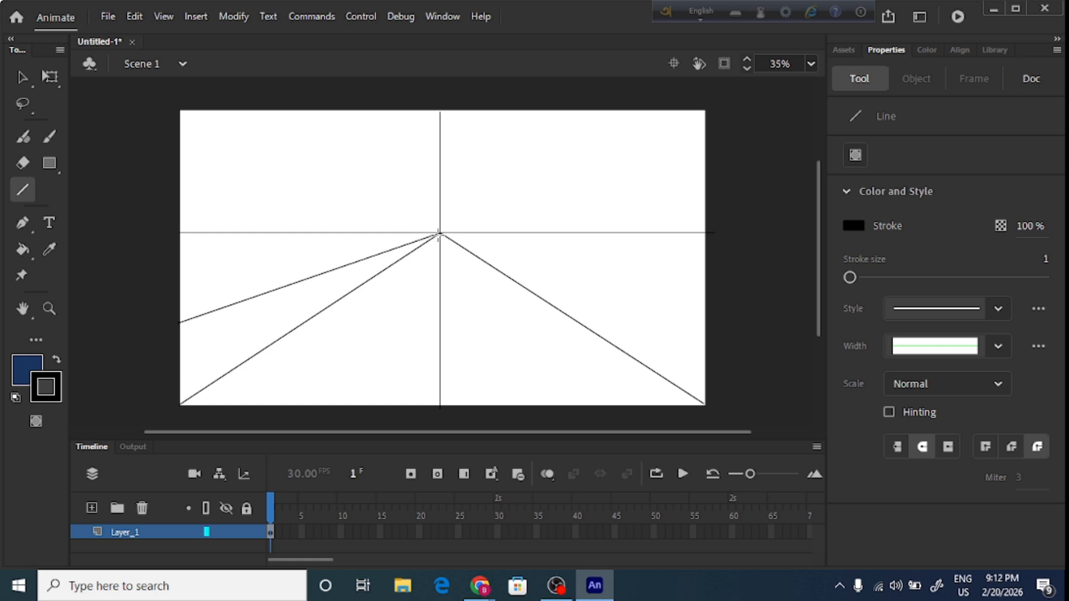
left_click_drag(440, 233, 706, 303)
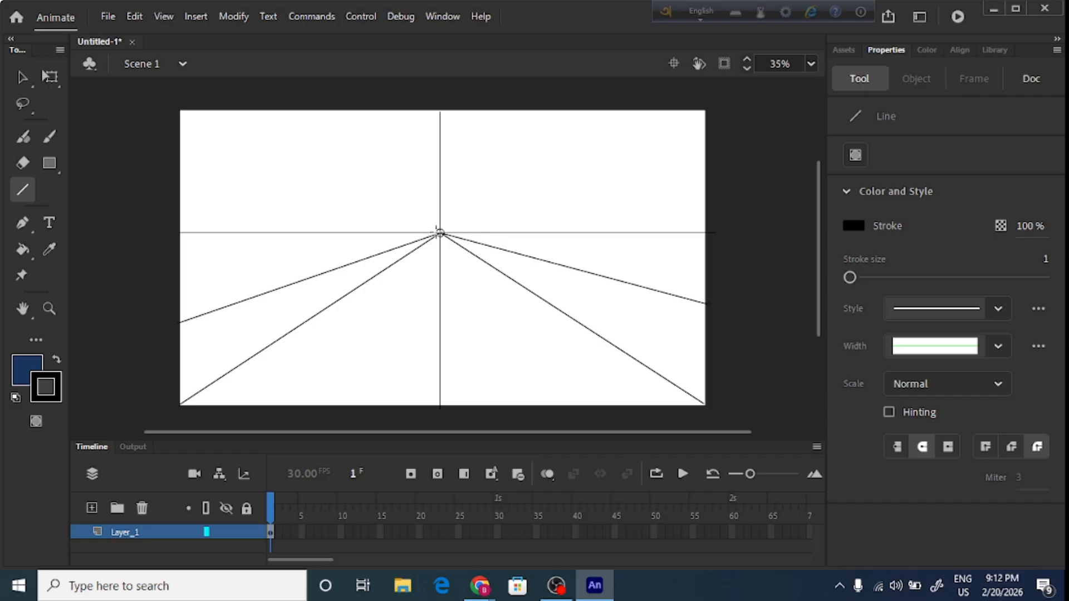
left_click_drag(439, 233, 178, 272)
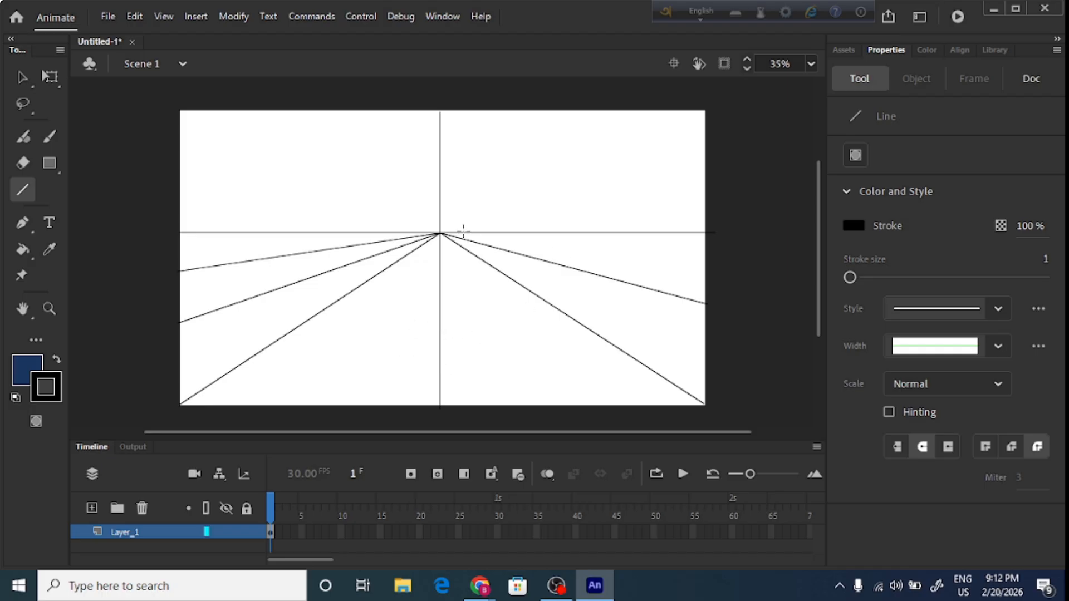
left_click_drag(444, 234, 705, 261)
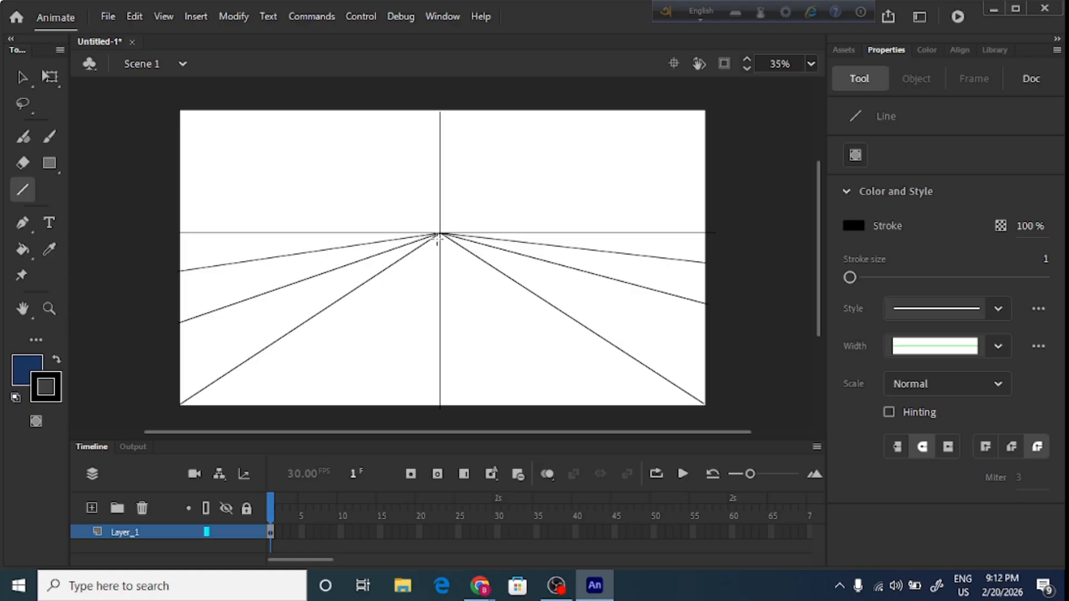
left_click_drag(440, 234, 324, 407)
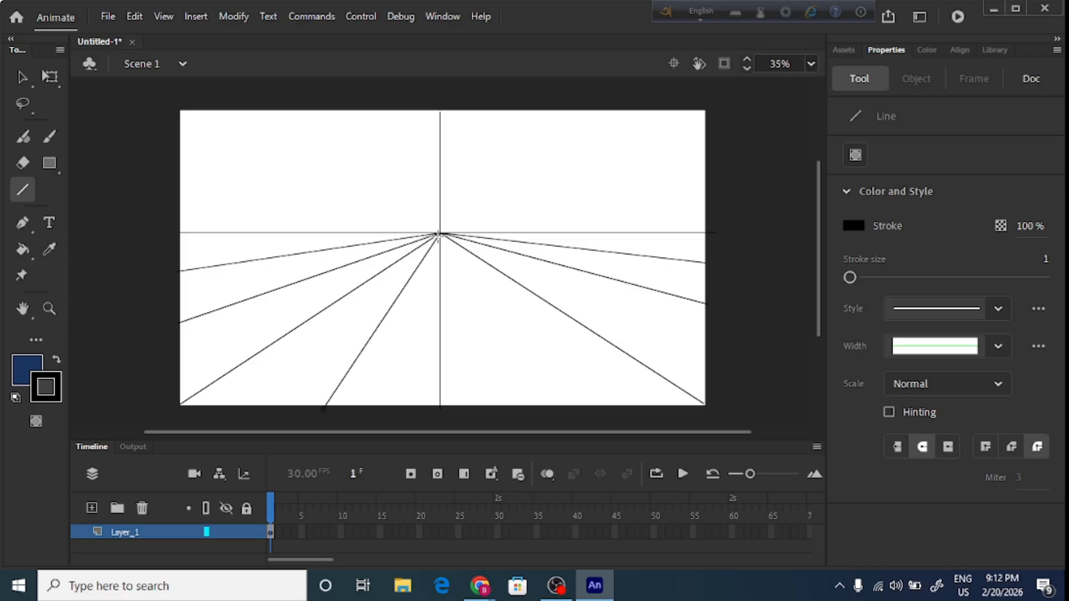
left_click_drag(439, 234, 564, 406)
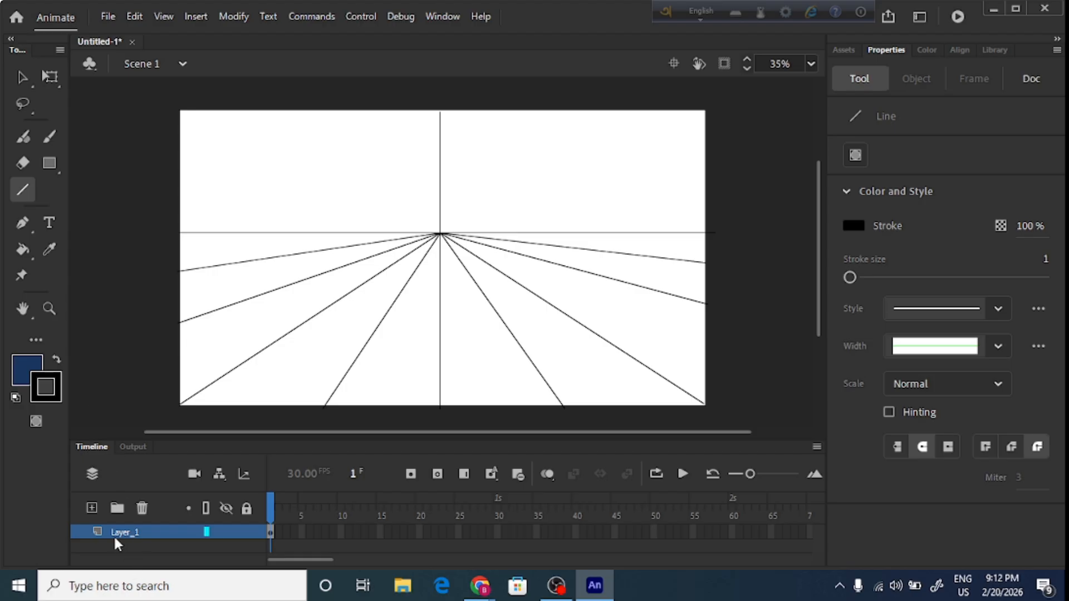
Add a new layer above Layer_1 and lock Layer_1
left_click(92, 508)
mouse_move(389, 440)
left_mouse_down()
mouse_move(399, 403)
mouse_move(392, 419)
left_mouse_up()
left_click(246, 526)
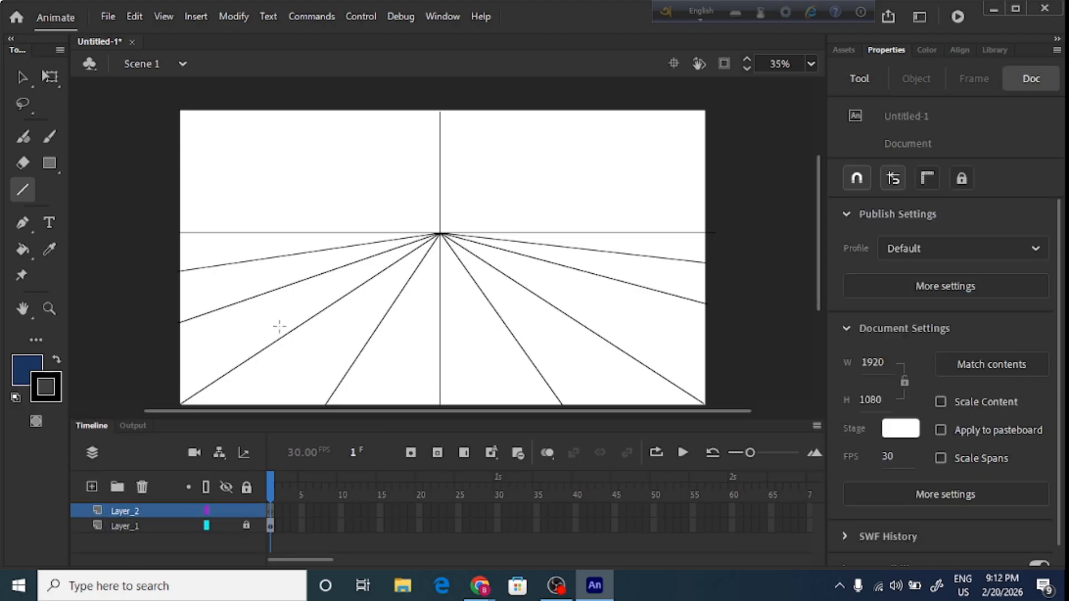
Try a short Classic Brush stroke above the horizon, undo it, and set the brush fill colour to black
left_click(49, 137)
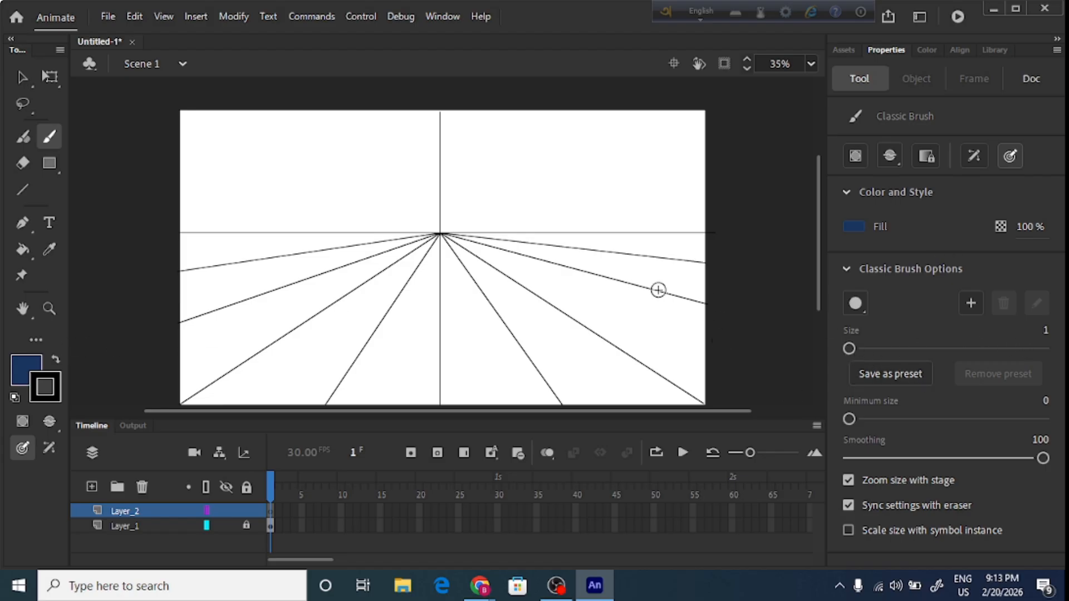
left_click_drag(553, 204, 591, 199)
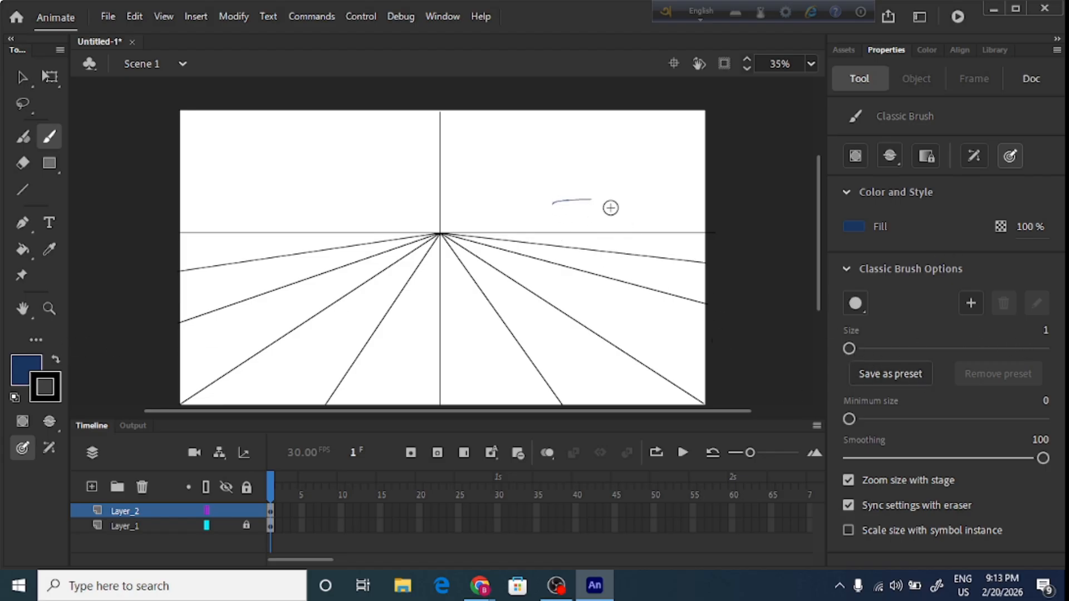
key("ctrl+z")
left_click(26, 368)
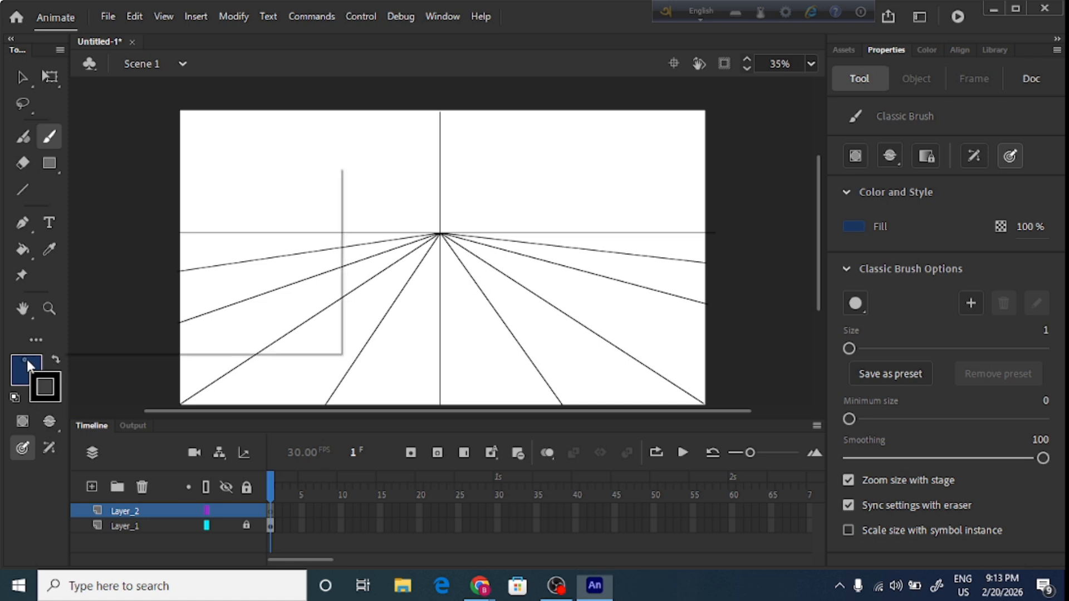
left_click(122, 268)
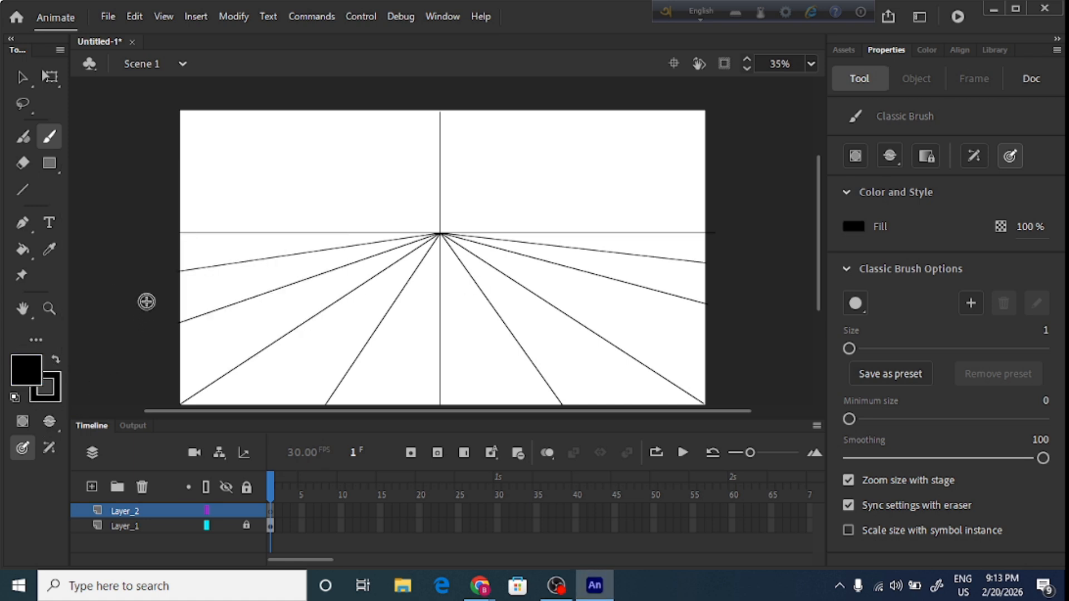
Sketch a bumpy treeline outline just above the horizon from the stage's left edge to the vanishing point
key("ctrl+equal")
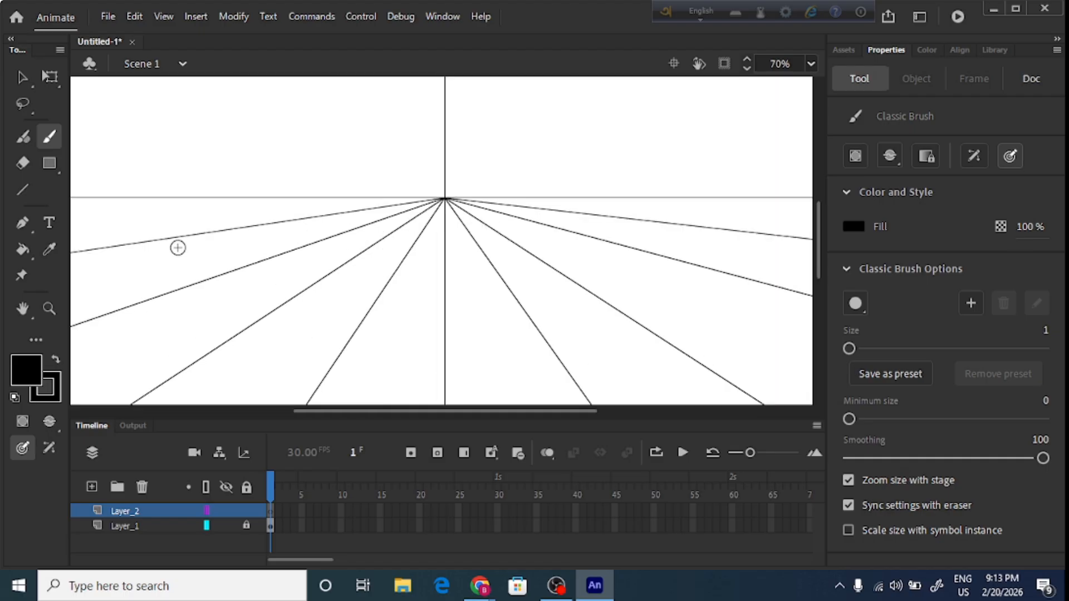
scroll(428, 410, "left", 6)
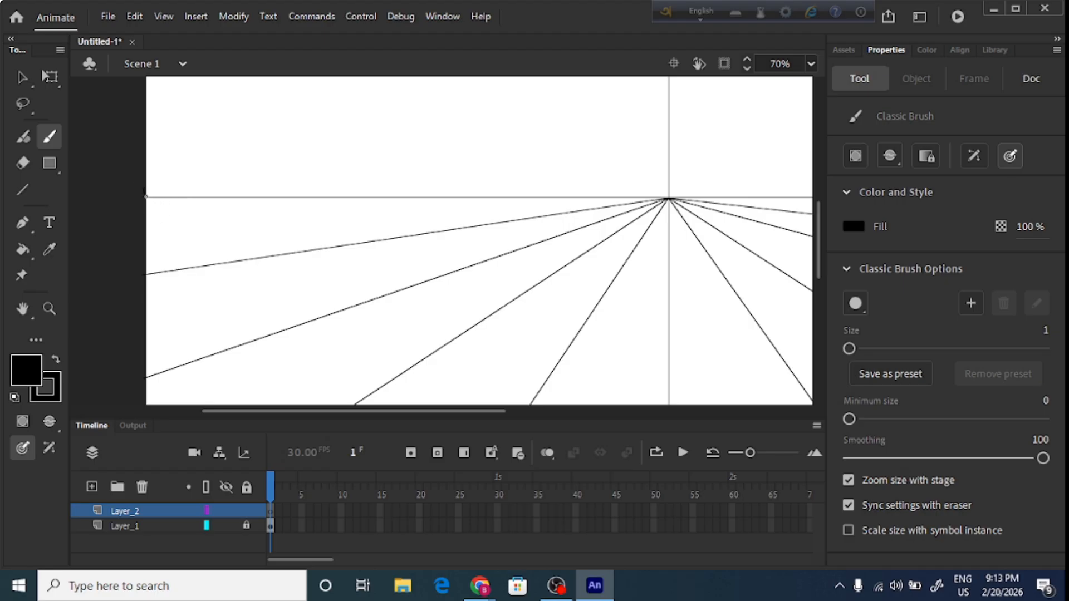
mouse_move(164, 188)
left_mouse_down()
mouse_move(203, 175)
mouse_move(235, 190)
mouse_move(264, 175)
left_mouse_up()
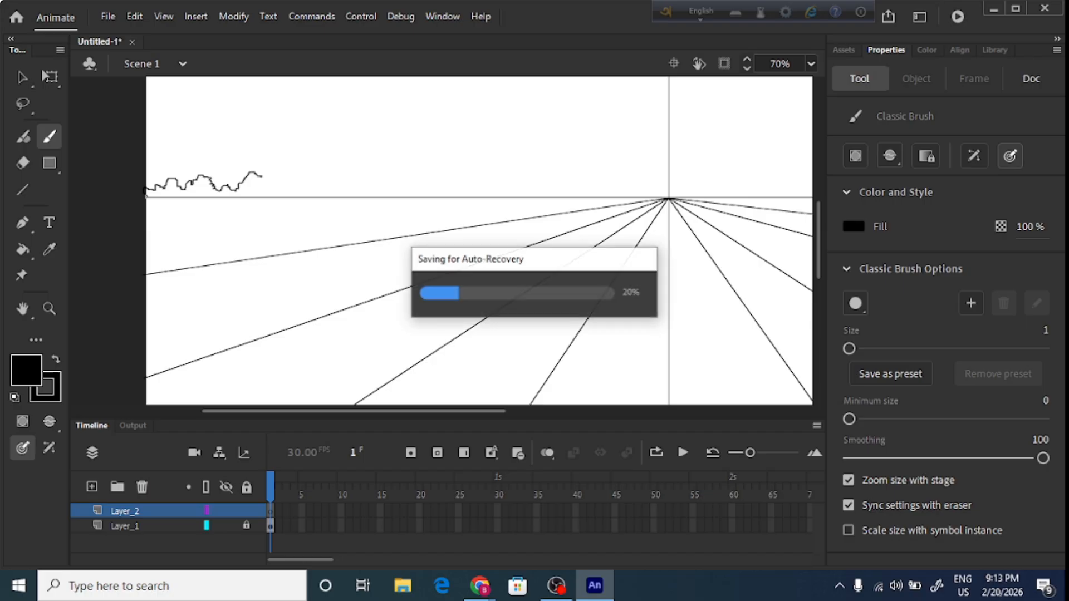
key("ctrl+z")
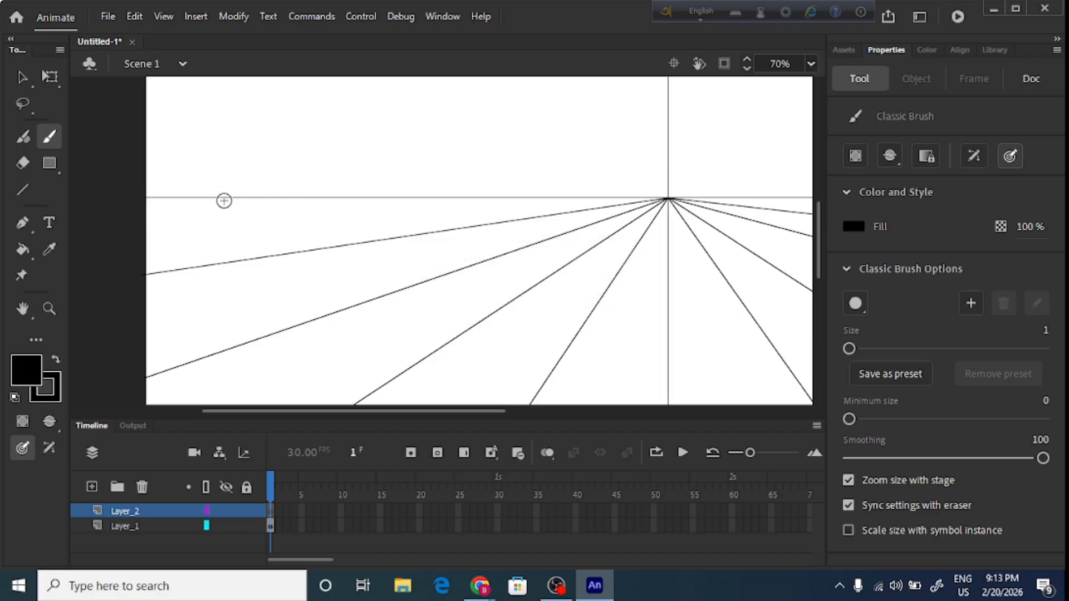
mouse_move(146, 192)
left_mouse_down()
mouse_move(201, 176)
mouse_move(234, 188)
left_mouse_up()
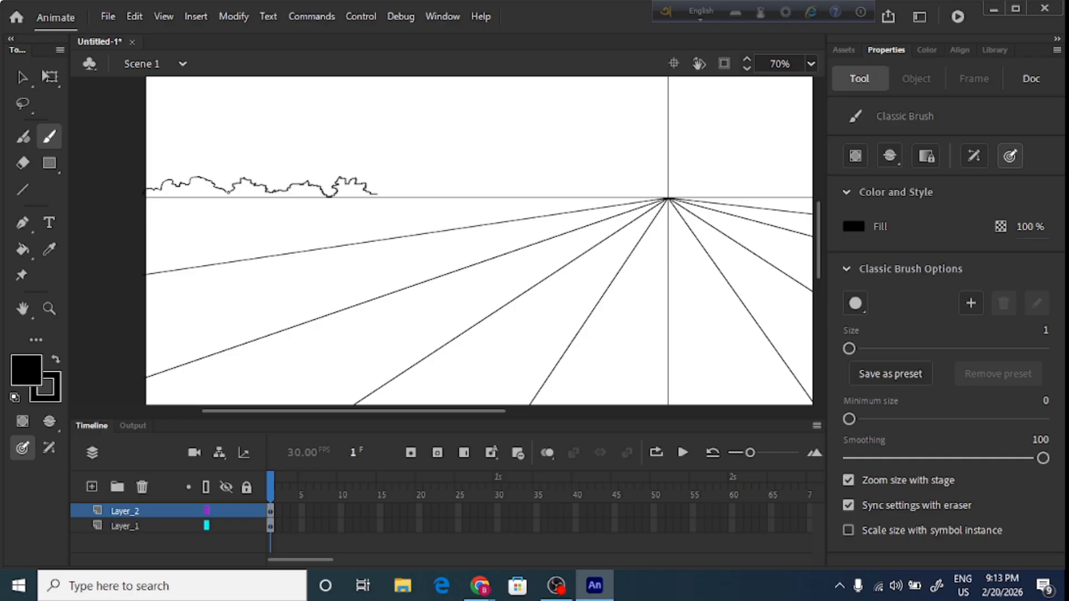
mouse_move(379, 194)
left_mouse_down()
mouse_move(384, 182)
mouse_move(460, 193)
mouse_move(463, 181)
left_mouse_up()
mouse_move(474, 177)
left_mouse_down()
mouse_move(502, 190)
mouse_move(581, 195)
left_mouse_up()
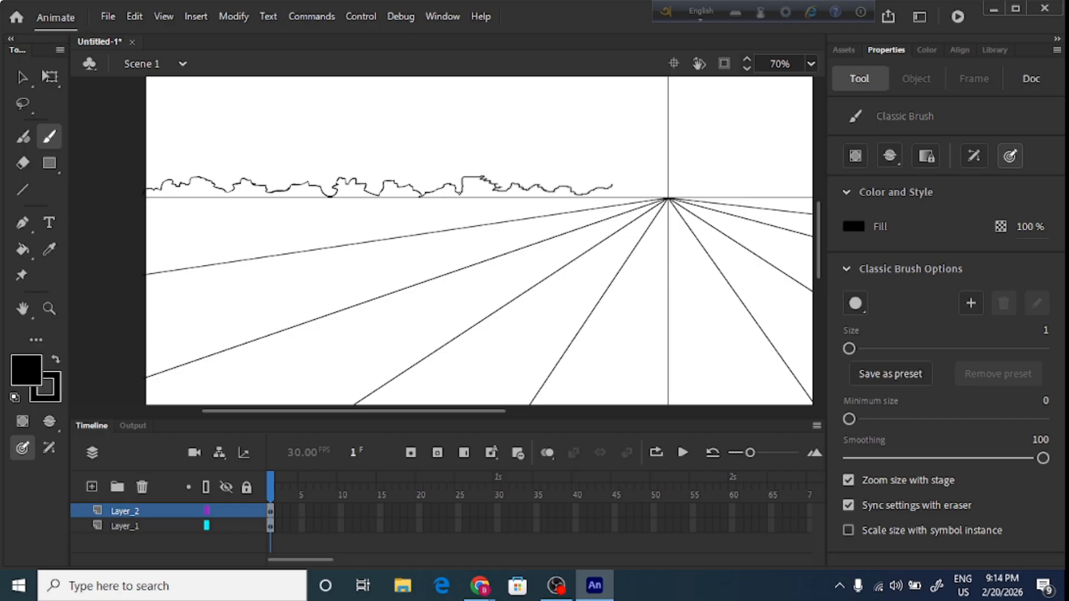
left_click_drag(630, 180, 668, 196)
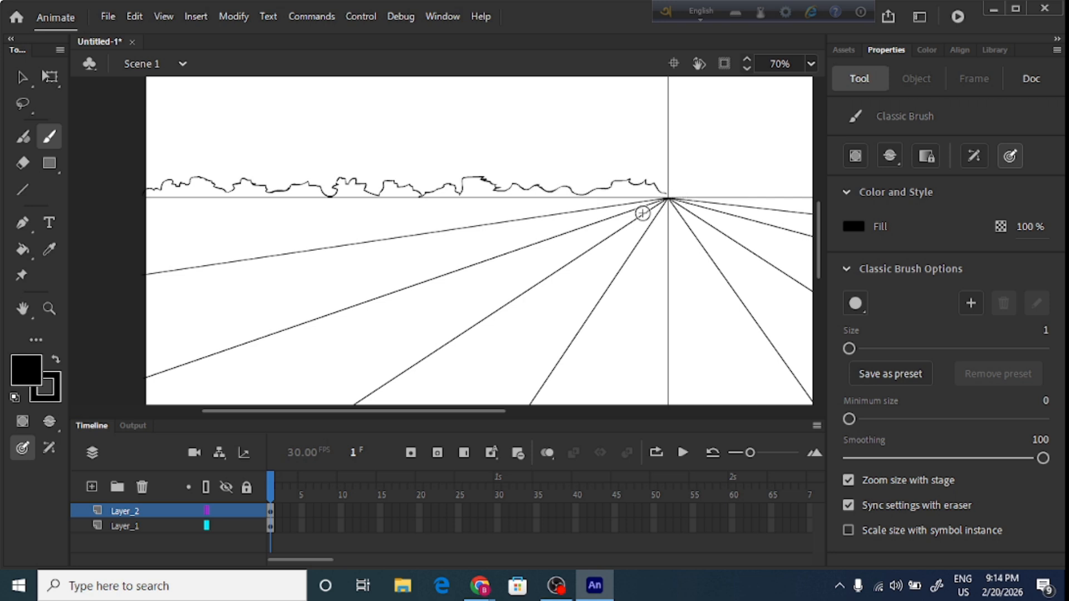
Select all segments of the treeline outline and duplicate them onto the right half of the stage above the horizon
left_click(22, 77)
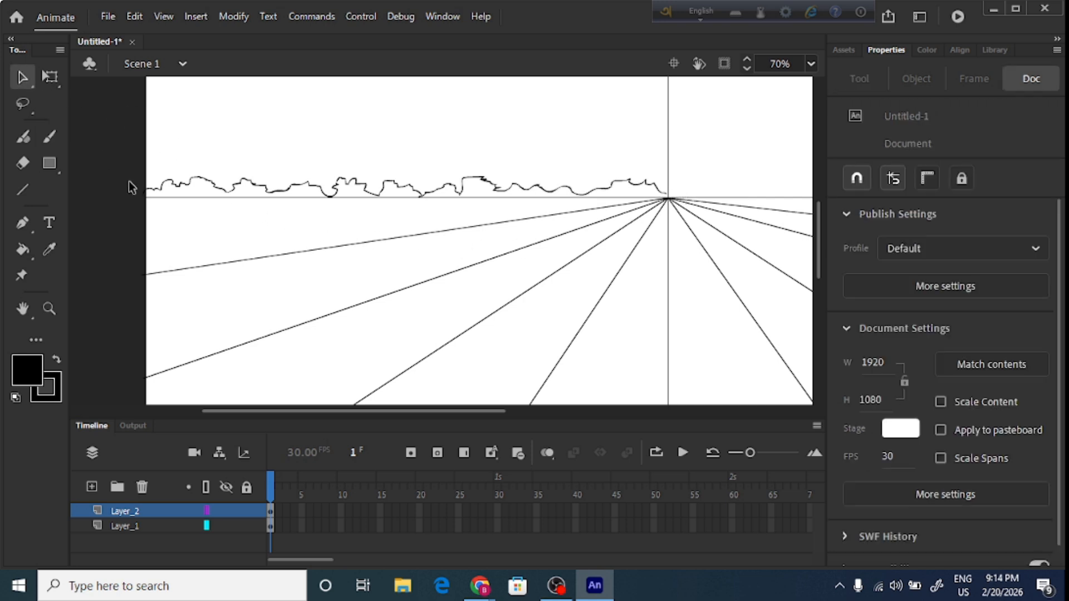
left_click(191, 185)
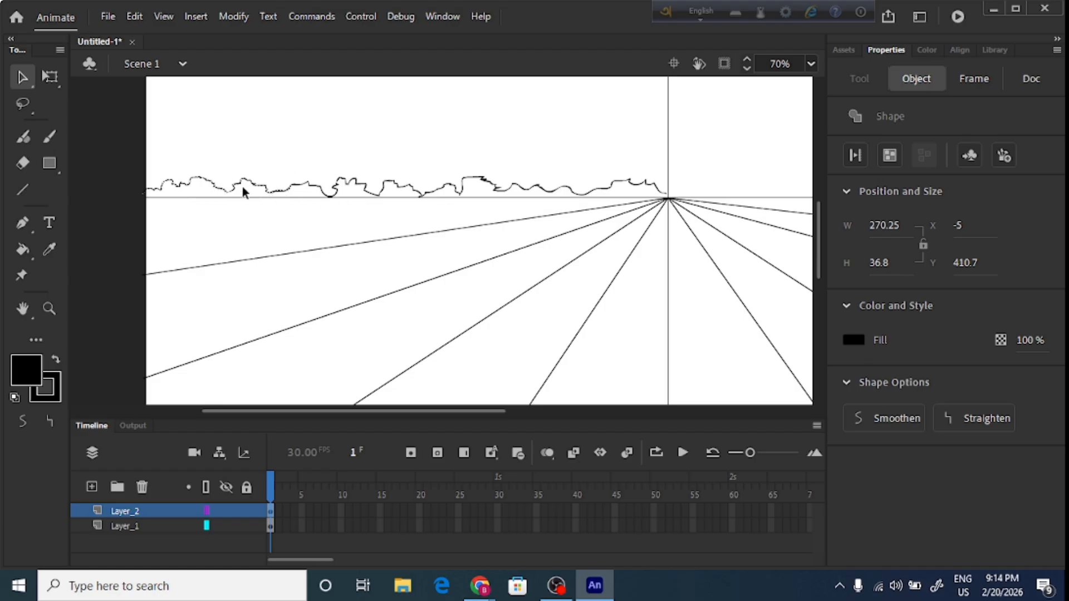
left_click(308, 191, "shift")
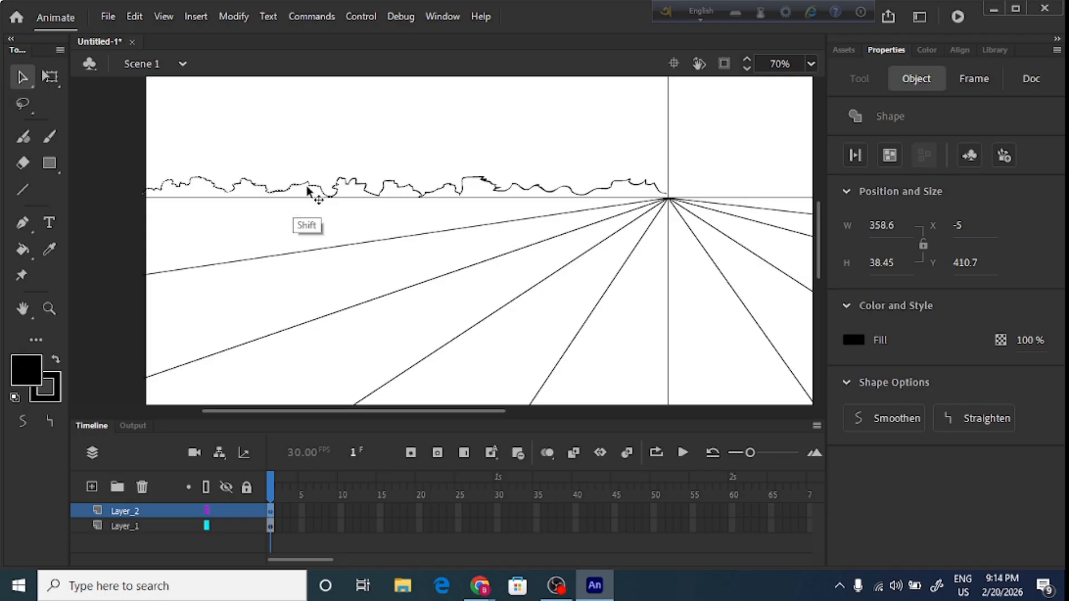
left_click(362, 192, "shift")
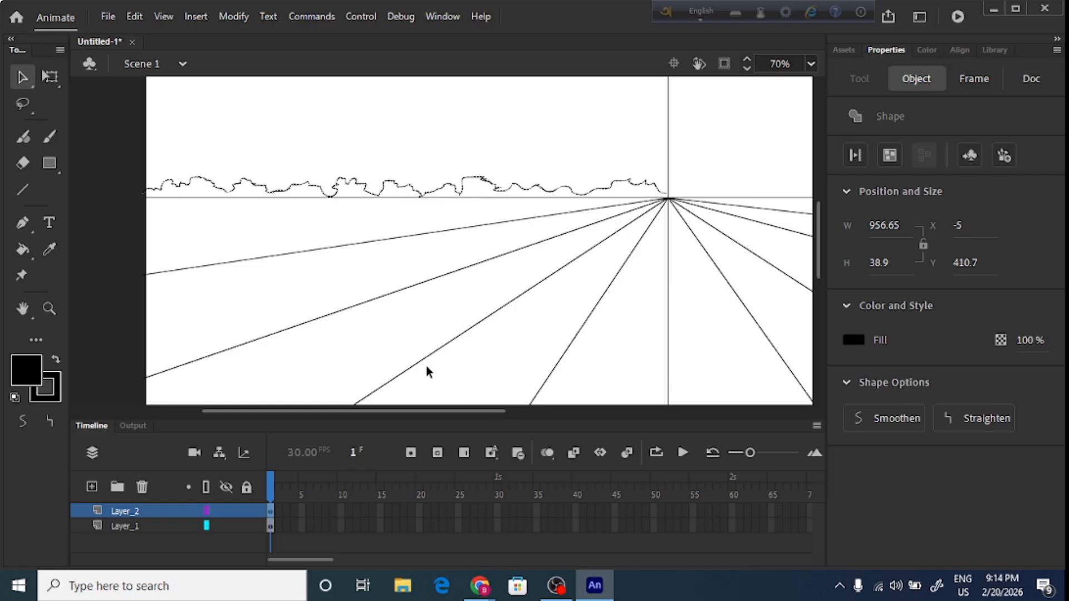
scroll(276, 412, "right", 5)
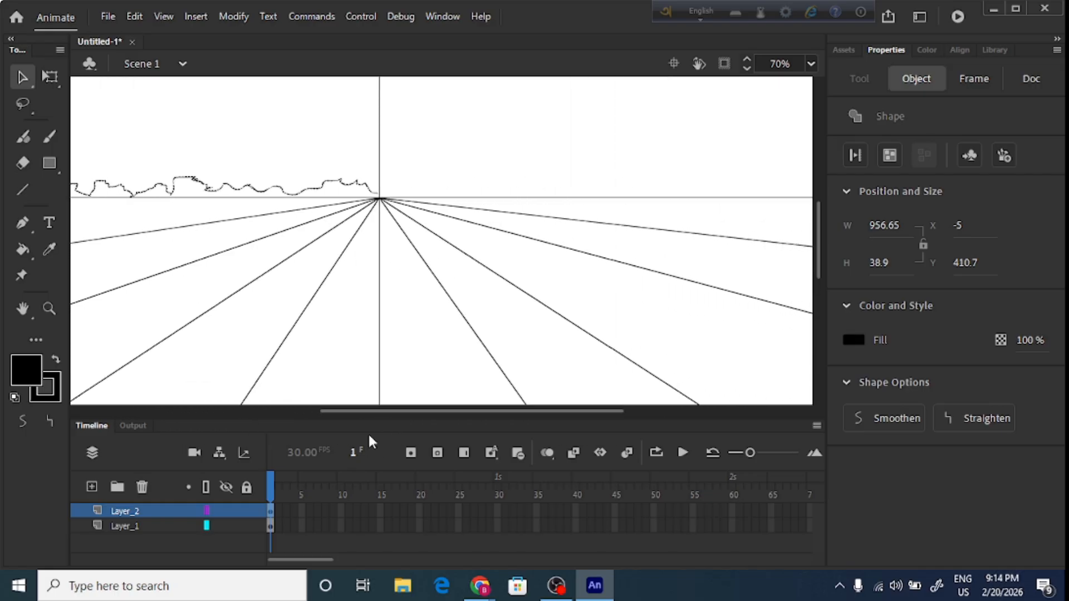
key("ctrl+minus")
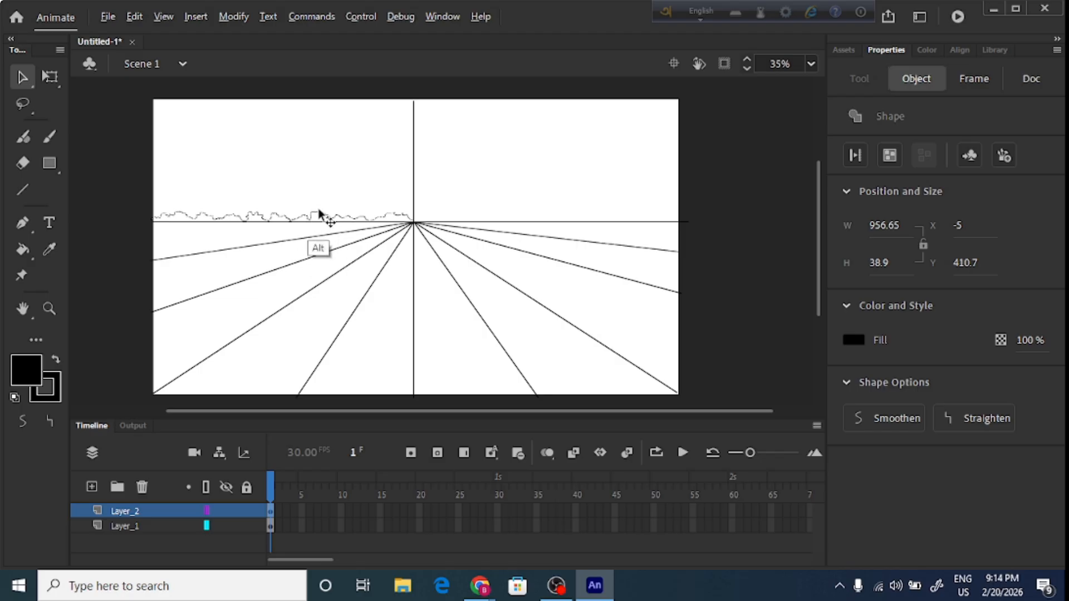
left_click_drag(318, 211, 607, 207, "alt")
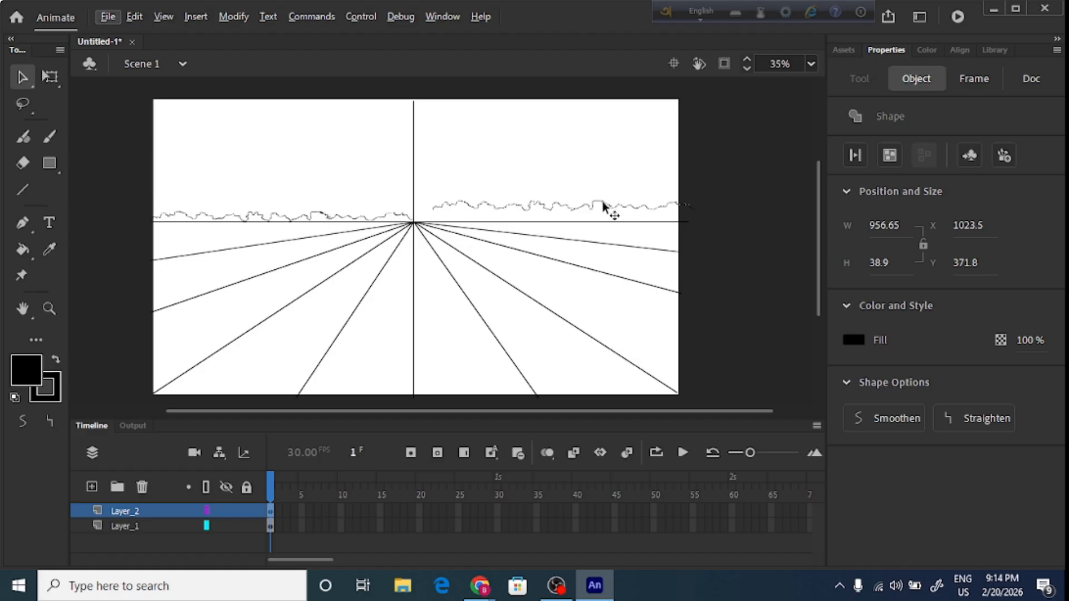
Flip the duplicated treeline horizontally and place it along the horizon from the vanishing point to the stage's right edge
key("ctrl+shift+h")
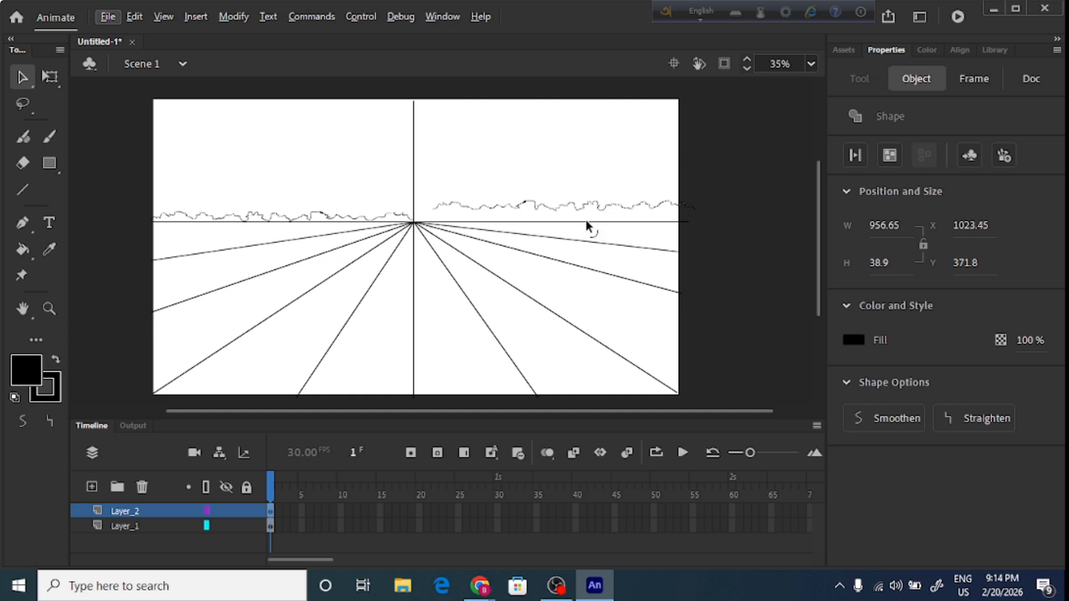
mouse_move(599, 205)
left_mouse_down()
mouse_move(594, 222)
mouse_move(582, 216)
left_mouse_up()
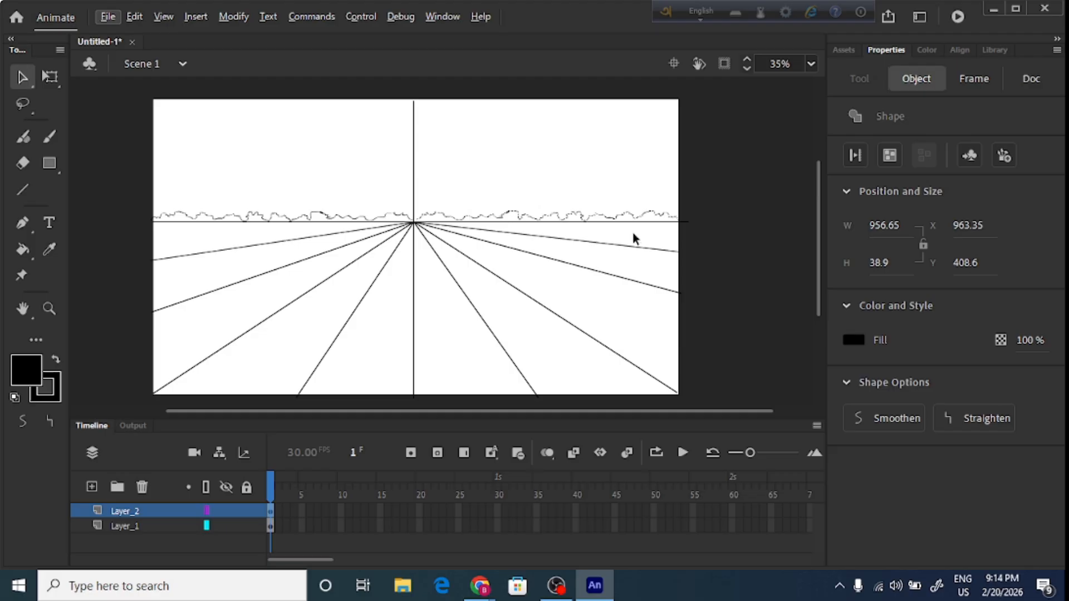
left_click(490, 165)
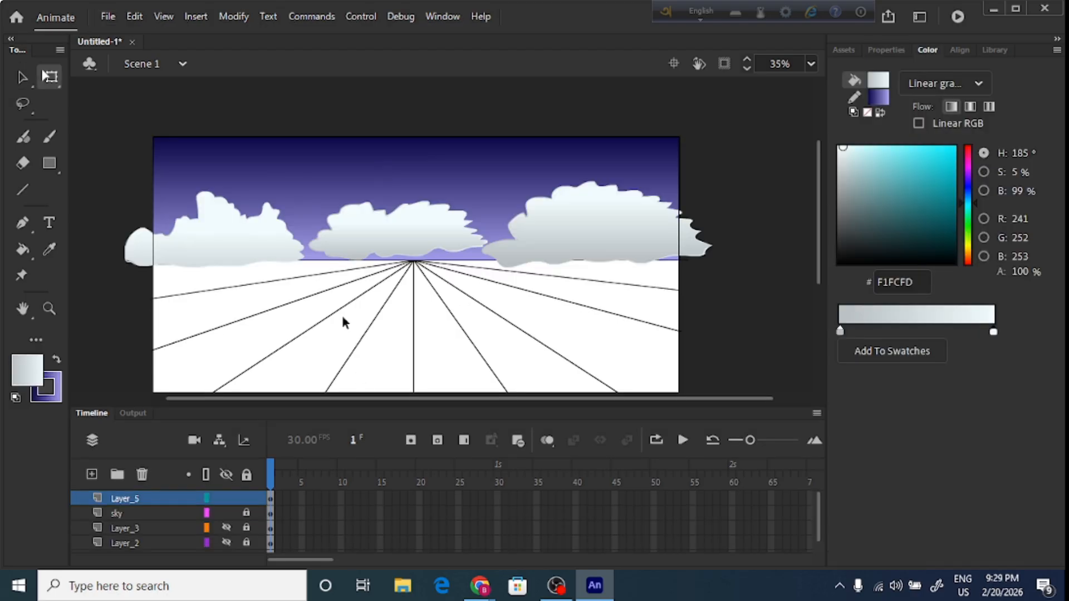
Hide and lock Layer_5 with the clouds and make the sky layer active
left_click(227, 497)
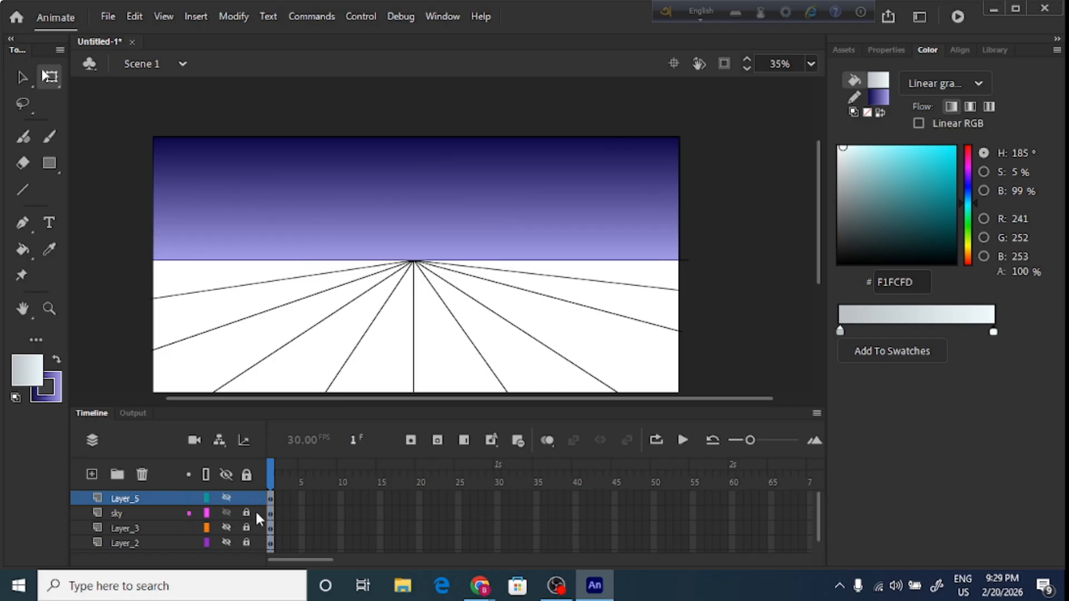
left_click(246, 498)
left_click(125, 513)
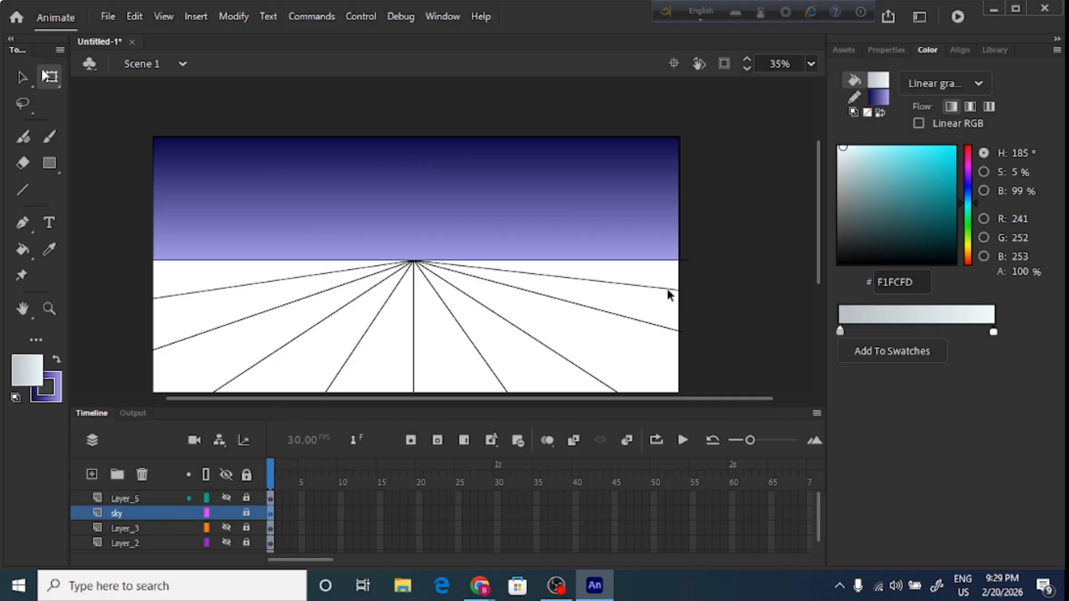
scroll(814, 222, "down", 3)
left_click_drag(817, 226, 816, 225)
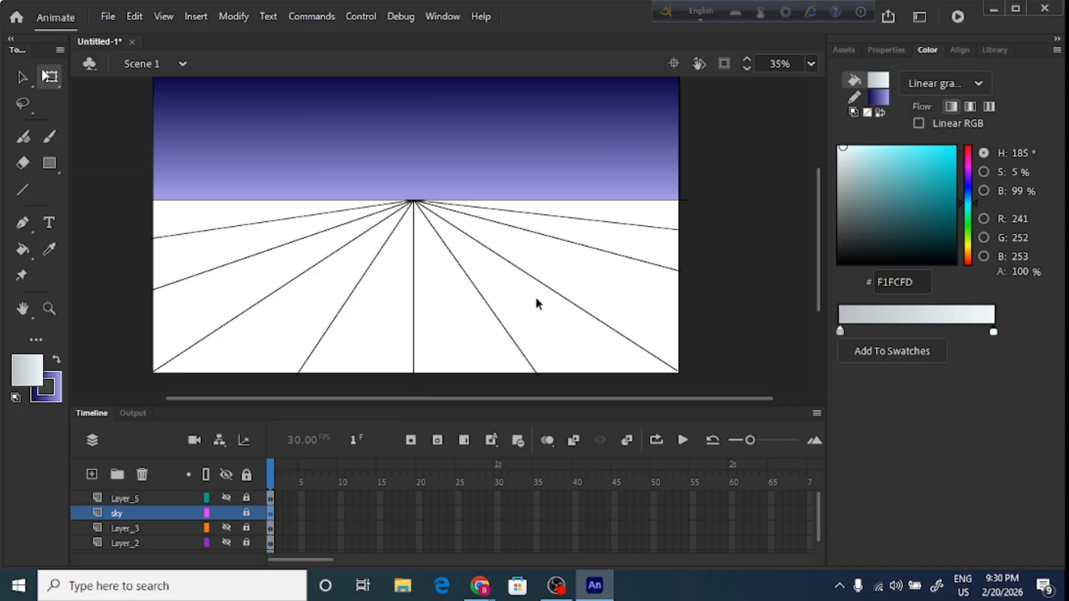
Select the Classic Brush tool and set its size to 20
left_click(887, 49)
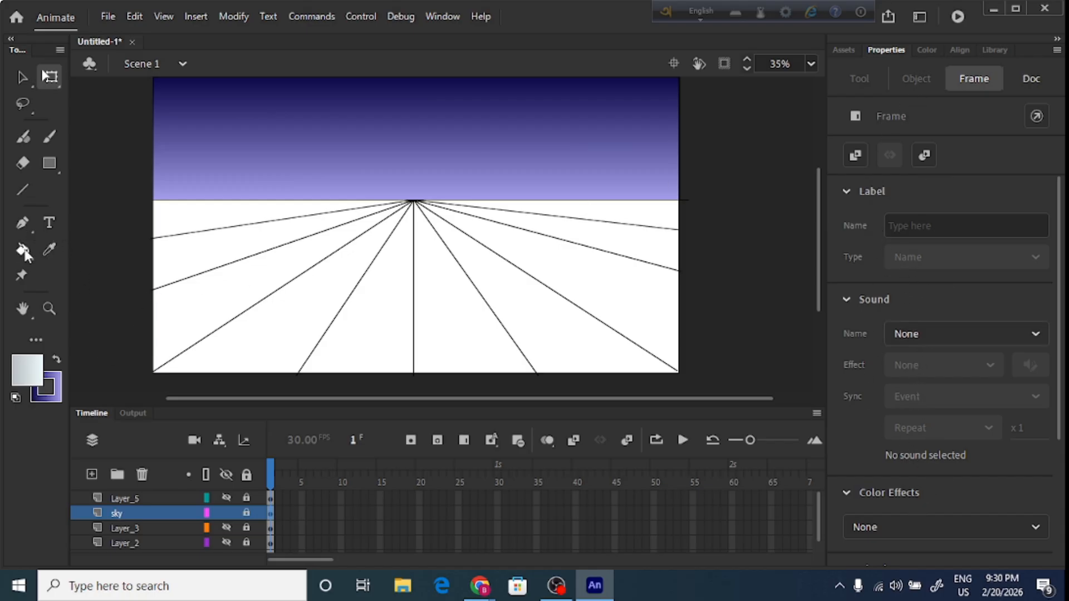
left_click(50, 137)
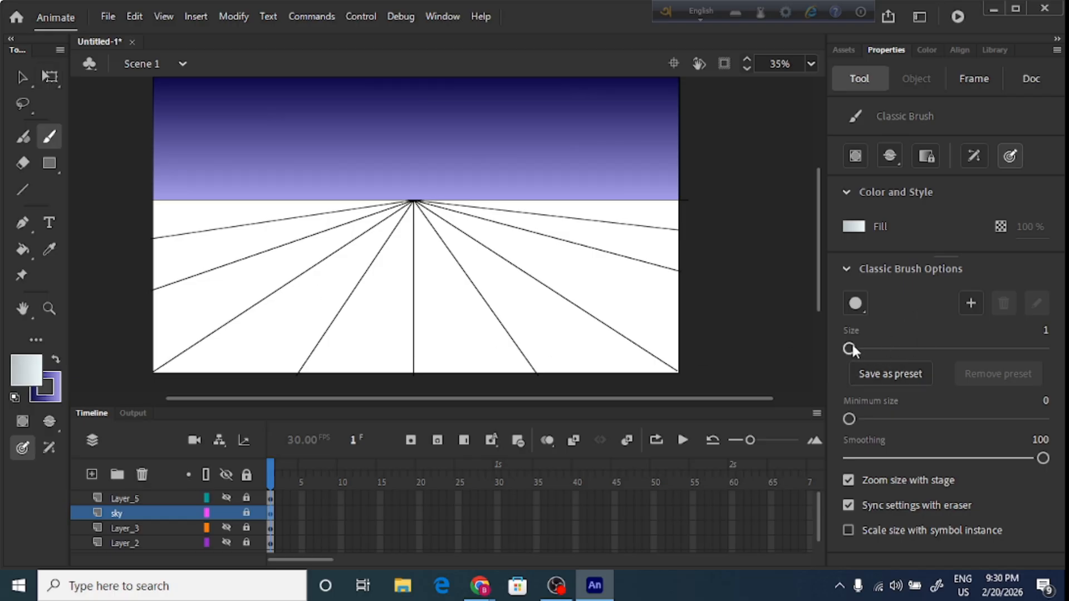
left_click_drag(850, 349, 868, 349)
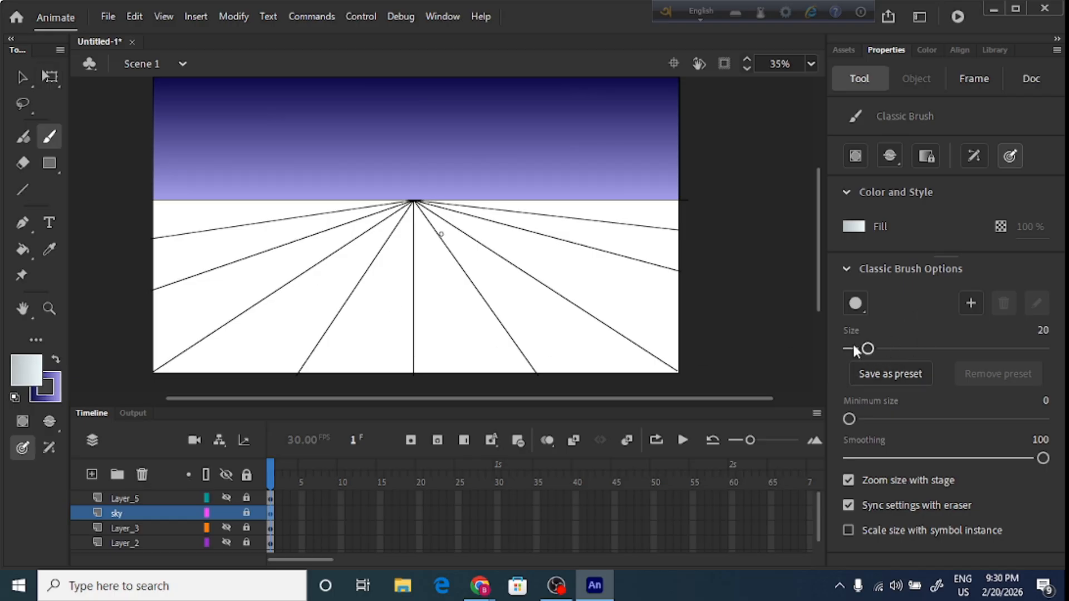
left_click(504, 278)
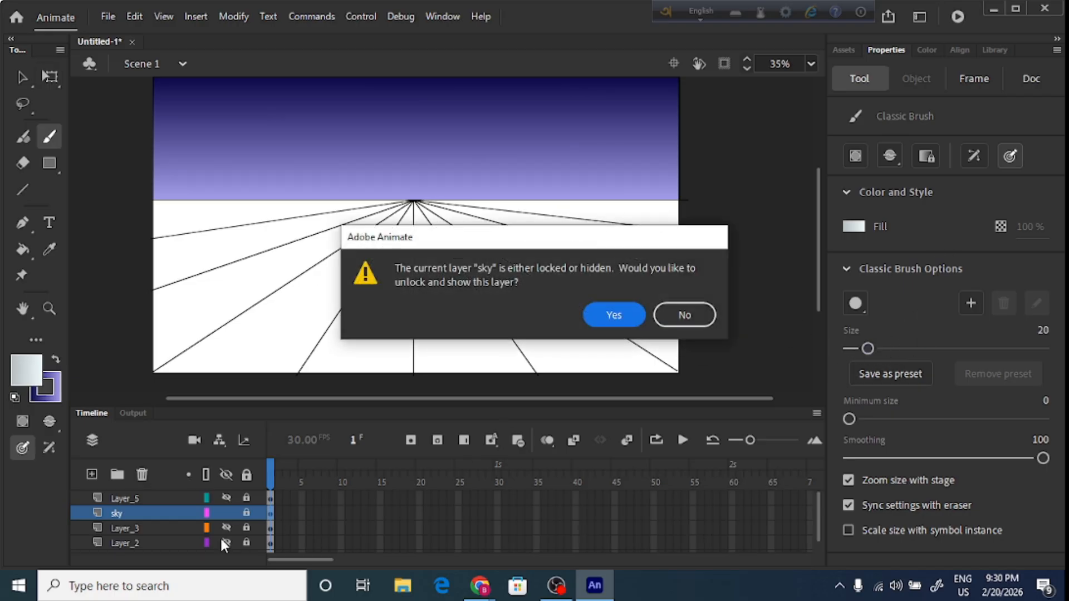
key("Return")
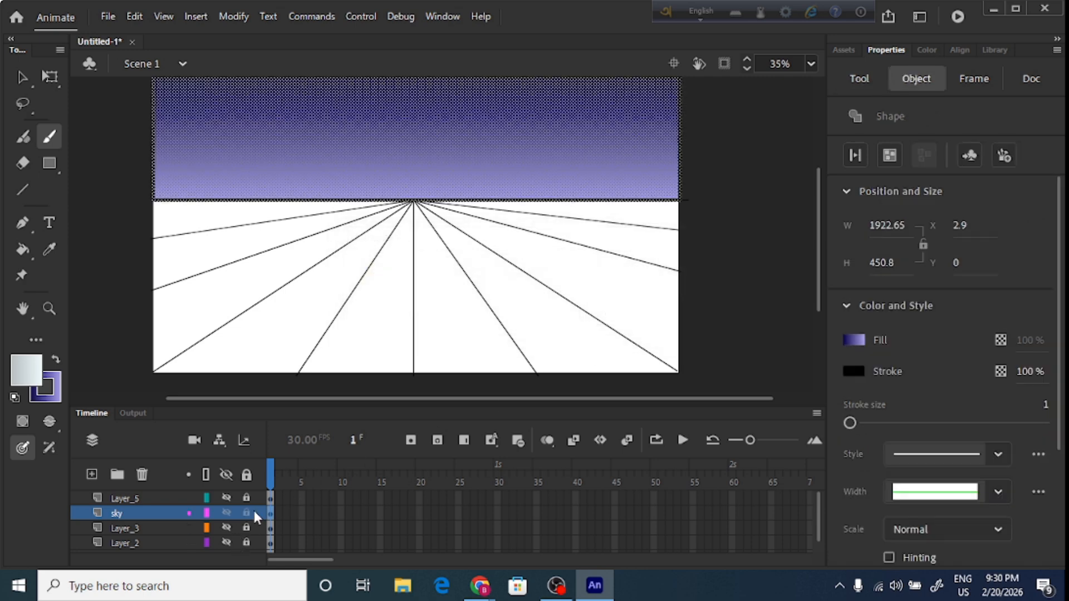
left_click(248, 512)
Add a new layer above Layer_5, try a pale brush stroke across the ground, and undo it
left_click(122, 497)
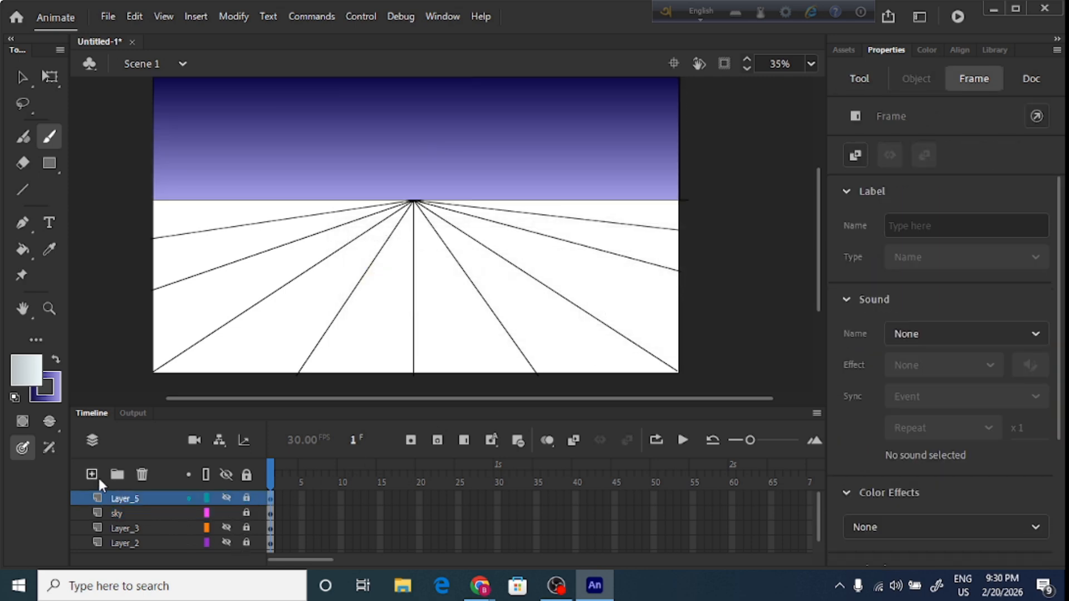
left_click(92, 474)
mouse_move(273, 307)
left_mouse_down()
mouse_move(548, 294)
mouse_move(603, 278)
left_mouse_up()
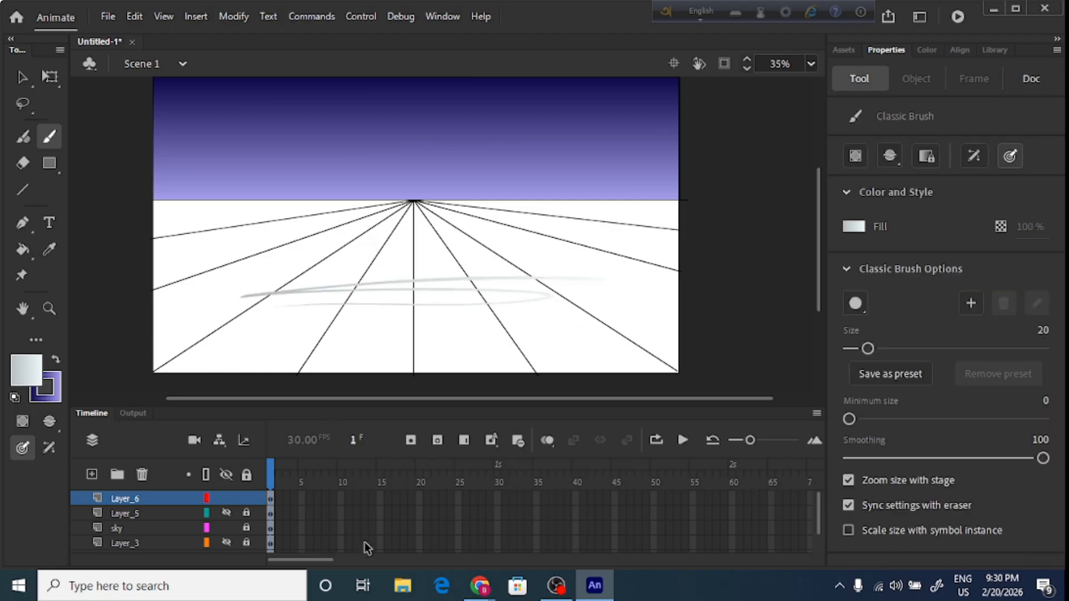
key("ctrl+z")
Set the brush fill colour to bright green 00FF33 and the brush size to 101
left_click(35, 377)
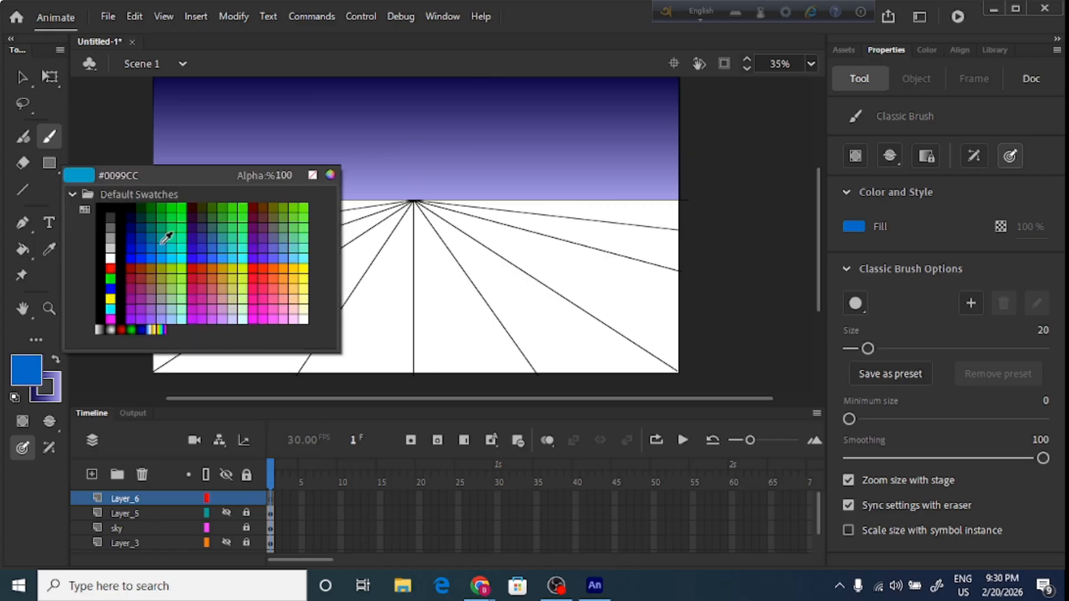
left_click(179, 214)
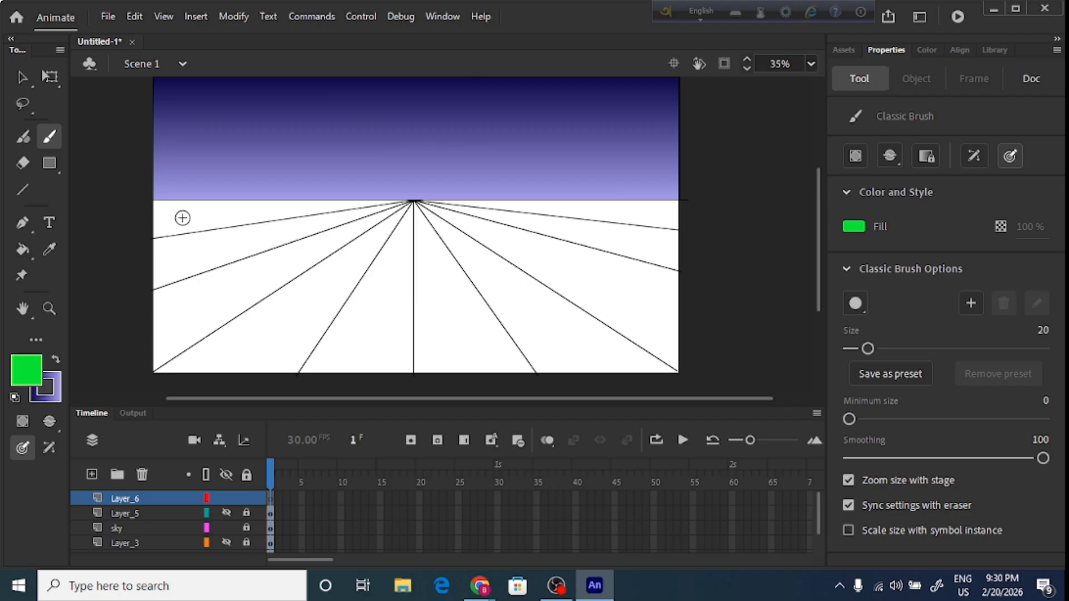
left_click_drag(868, 349, 947, 349)
Try two thick bright green strokes across the middle of the ground and undo them
mouse_move(271, 275)
left_mouse_down()
mouse_move(225, 273)
mouse_move(584, 258)
mouse_move(141, 270)
mouse_move(612, 259)
left_mouse_up()
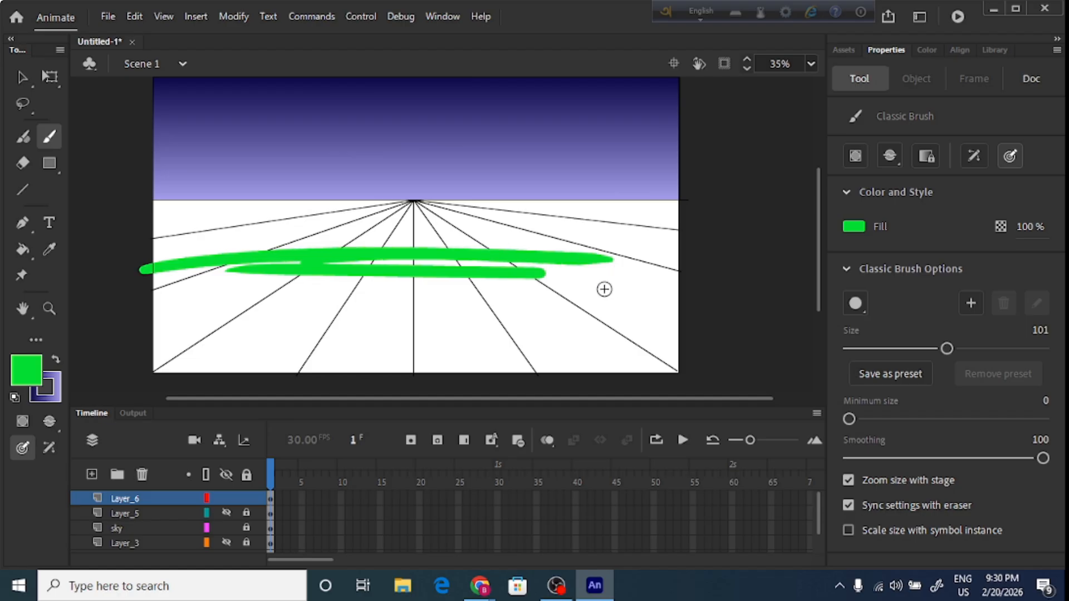
key("ctrl+z")
key("ctrl+z")
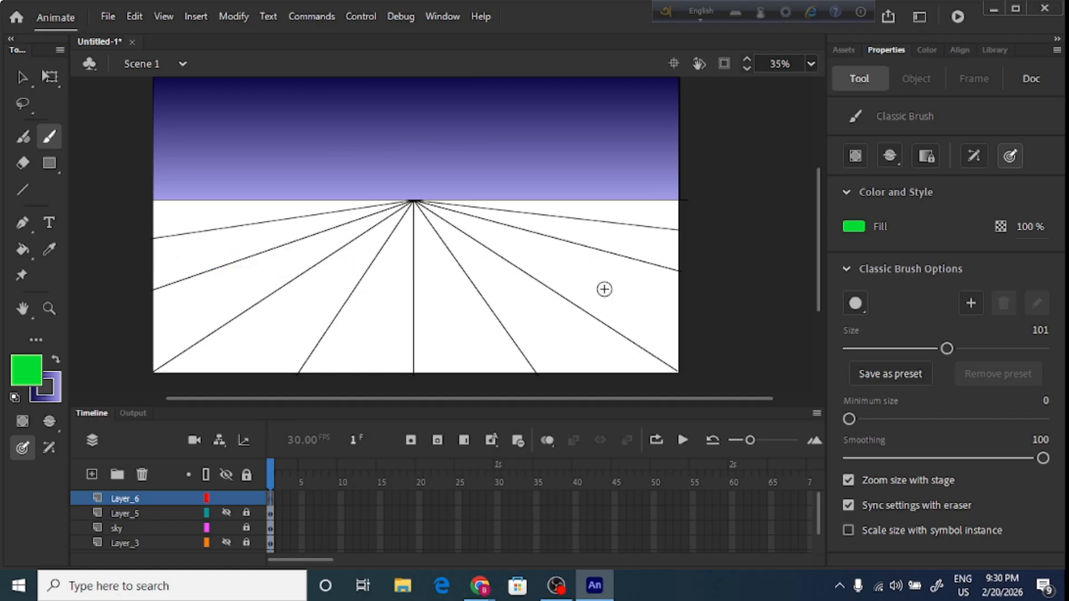
Set the brush fill to dark green 055C16 and paint a full-width band along the stage's bottom edge
left_click(26, 369)
left_click(330, 175)
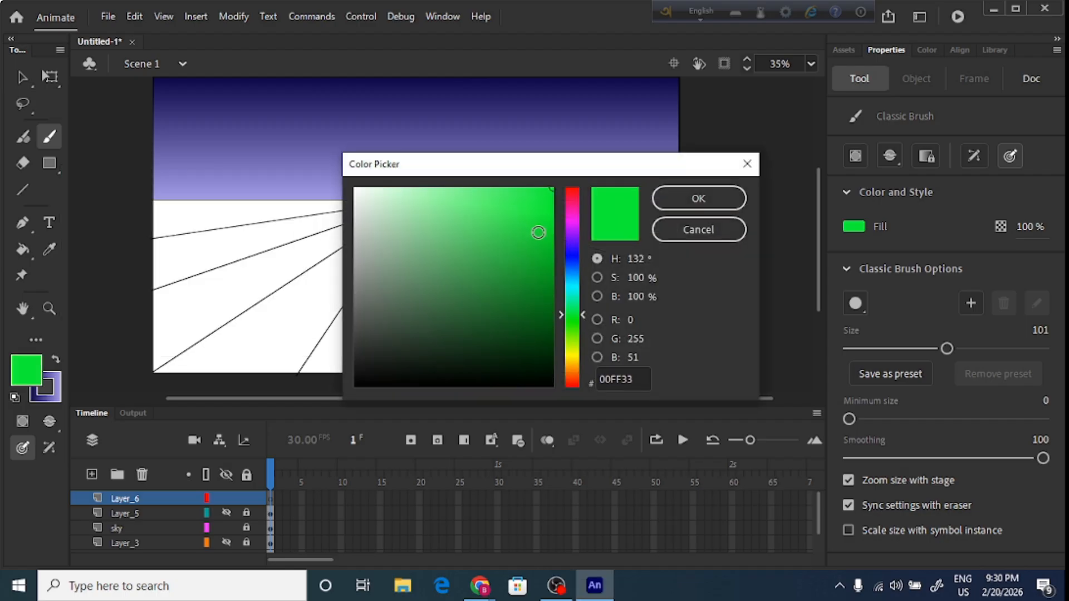
left_click_drag(539, 284, 534, 312)
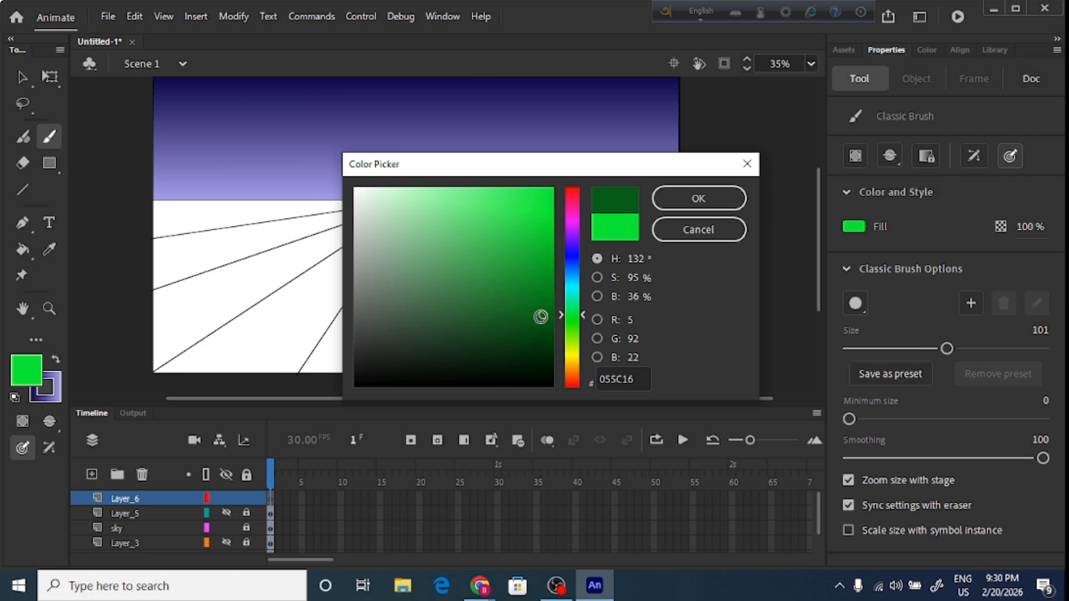
left_click(678, 201)
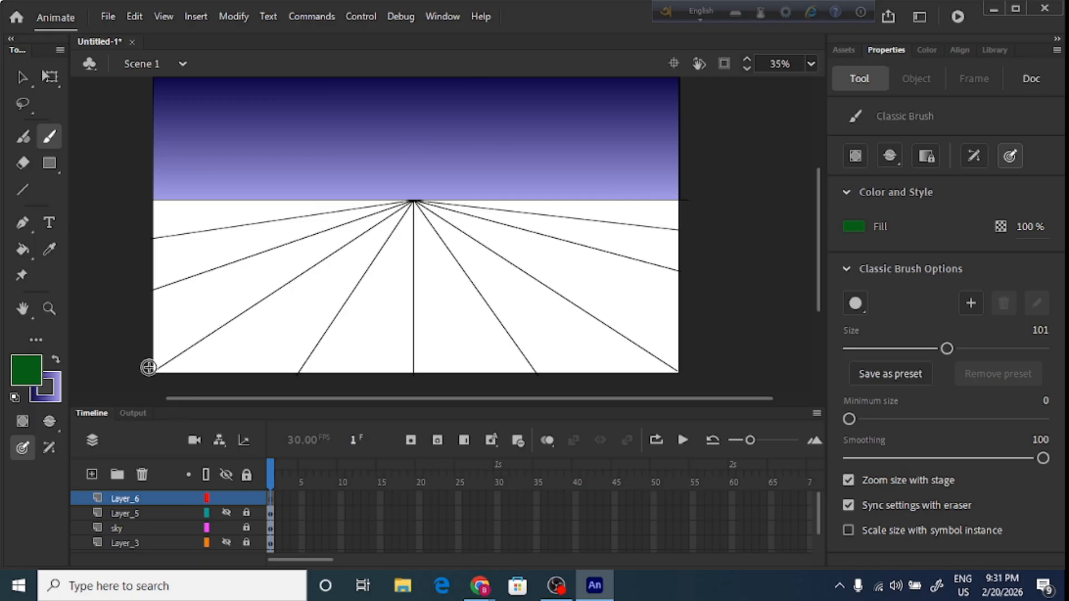
mouse_move(146, 368)
left_mouse_down()
mouse_move(401, 384)
mouse_move(111, 369)
mouse_move(465, 365)
mouse_move(565, 380)
mouse_move(668, 361)
mouse_move(693, 376)
mouse_move(714, 367)
mouse_move(573, 359)
left_mouse_up()
mouse_move(707, 372)
left_mouse_down()
mouse_move(437, 377)
mouse_move(318, 352)
mouse_move(457, 356)
left_mouse_up()
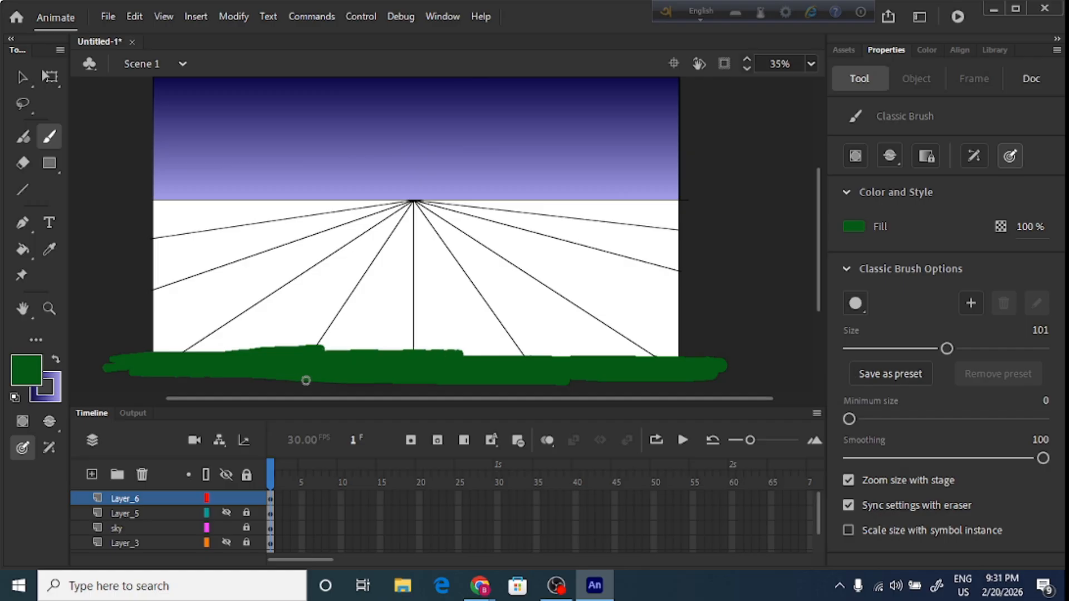
mouse_move(305, 380)
left_mouse_down()
mouse_move(663, 360)
mouse_move(563, 358)
mouse_move(731, 366)
left_mouse_up()
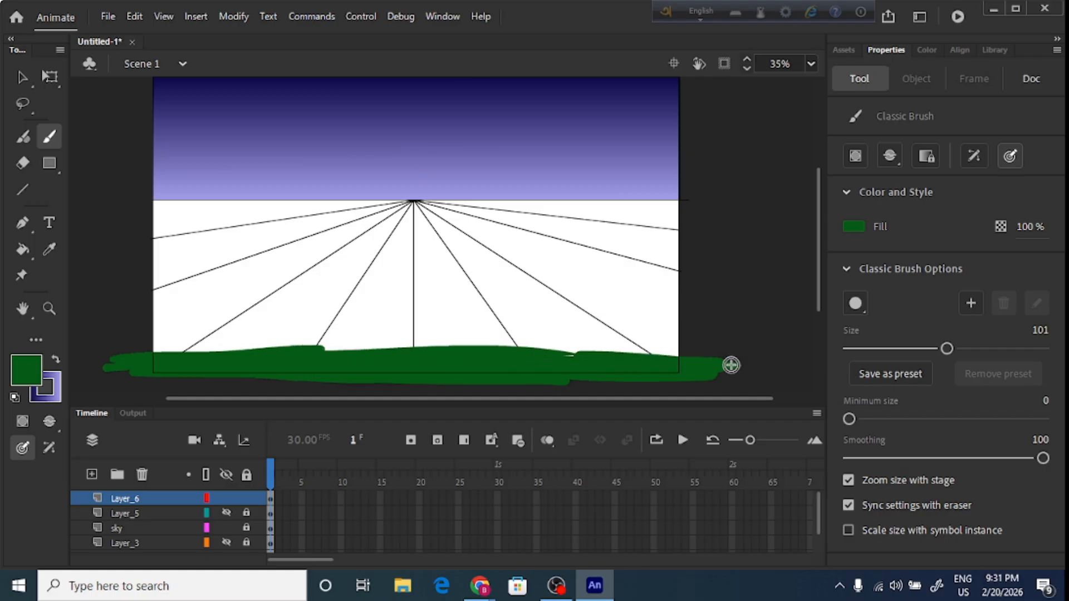
Set the fill to lighter green 04821D and paint a band along the dark strip's upper edge, undoing the extra dab
left_click(31, 379)
left_click(334, 172)
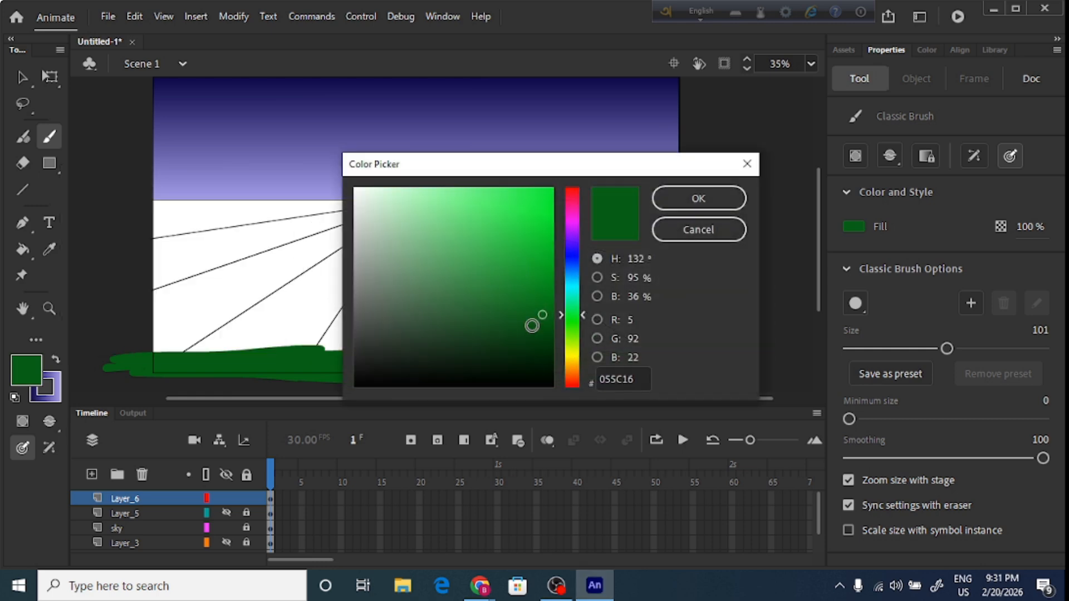
left_click_drag(542, 315, 546, 285)
left_click_drag(134, 346, 723, 358)
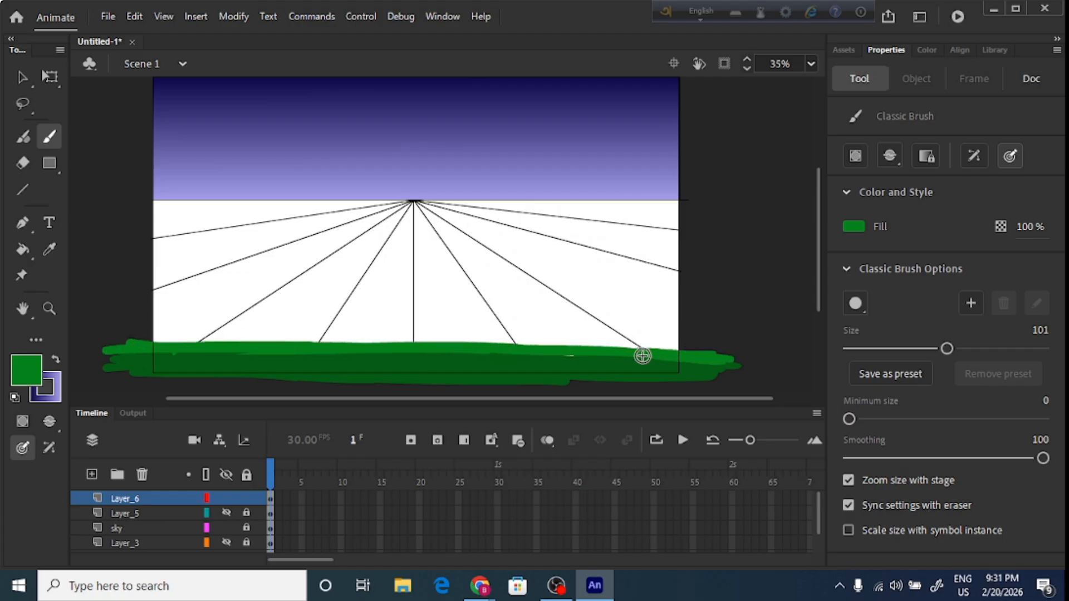
left_click_drag(602, 357, 598, 355)
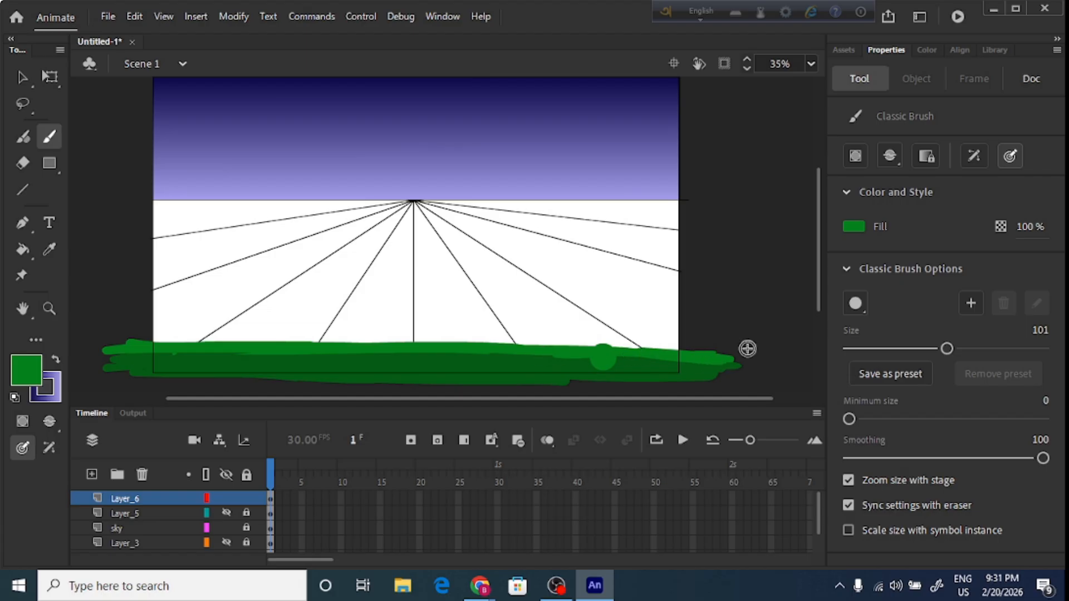
key("ctrl+z")
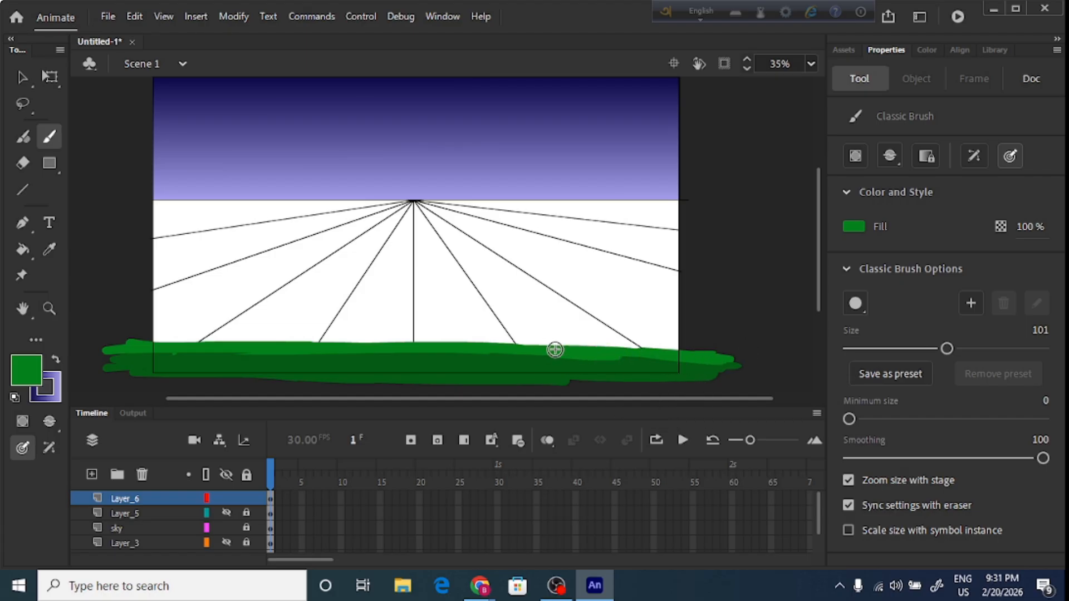
Set the brush fill to medium green 099E27 and paint a full-width band above the existing dark green bands
left_click(28, 370)
left_click(331, 175)
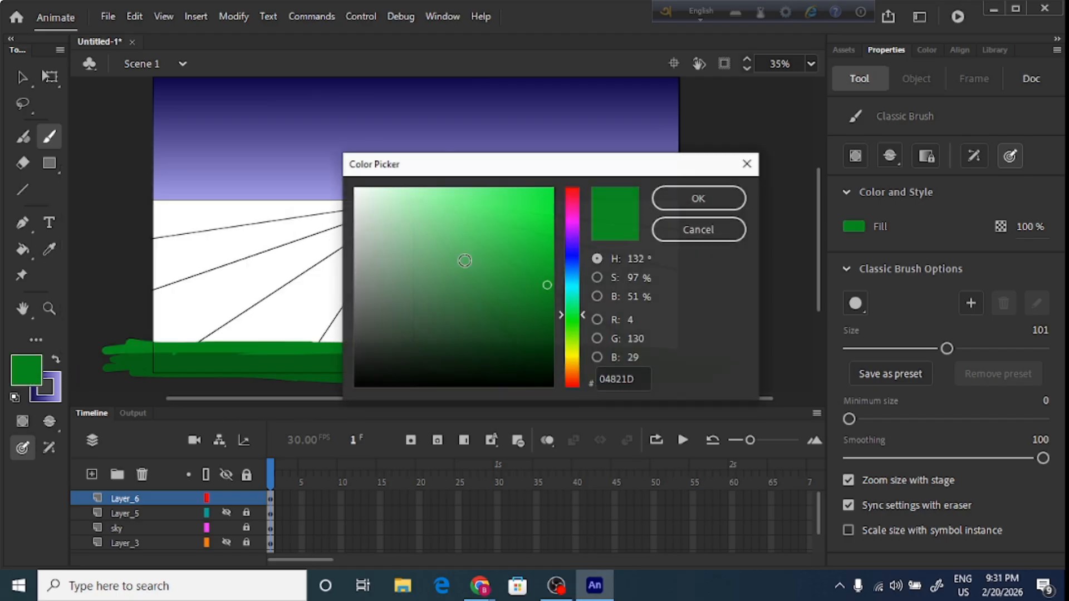
left_click(541, 266)
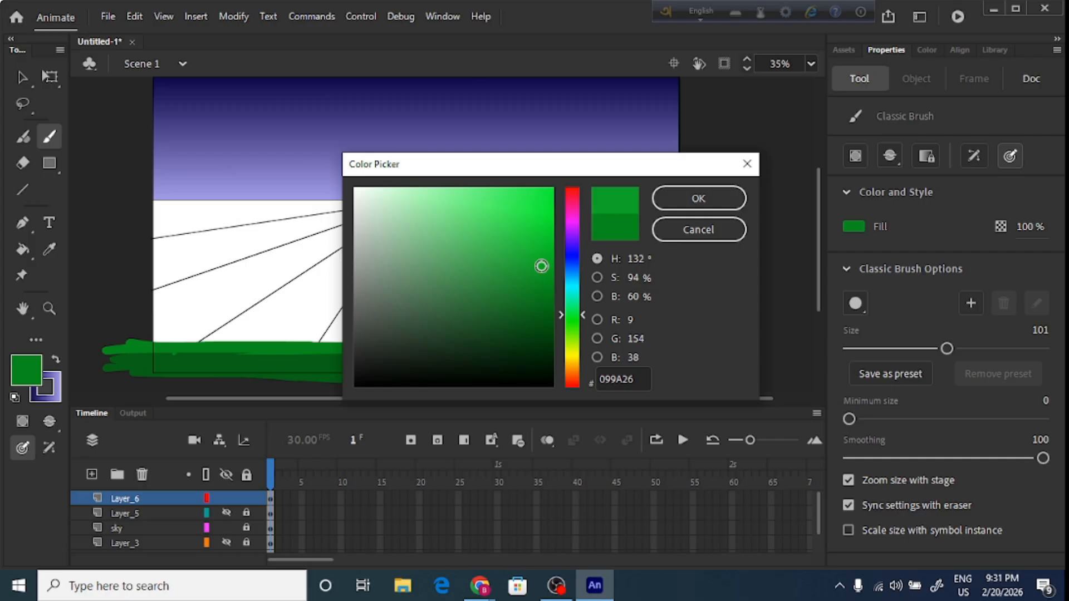
left_click(683, 207)
left_click_drag(209, 333, 173, 337)
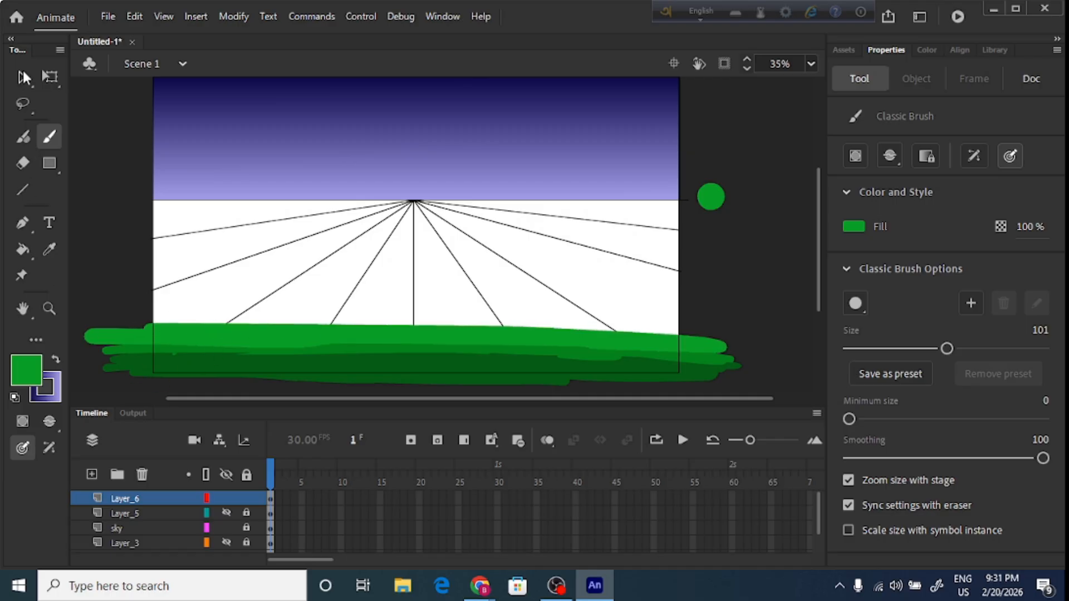
Delete the stray medium green dab beside the stage at the right end of the horizon line
left_click(23, 76)
left_click(707, 205)
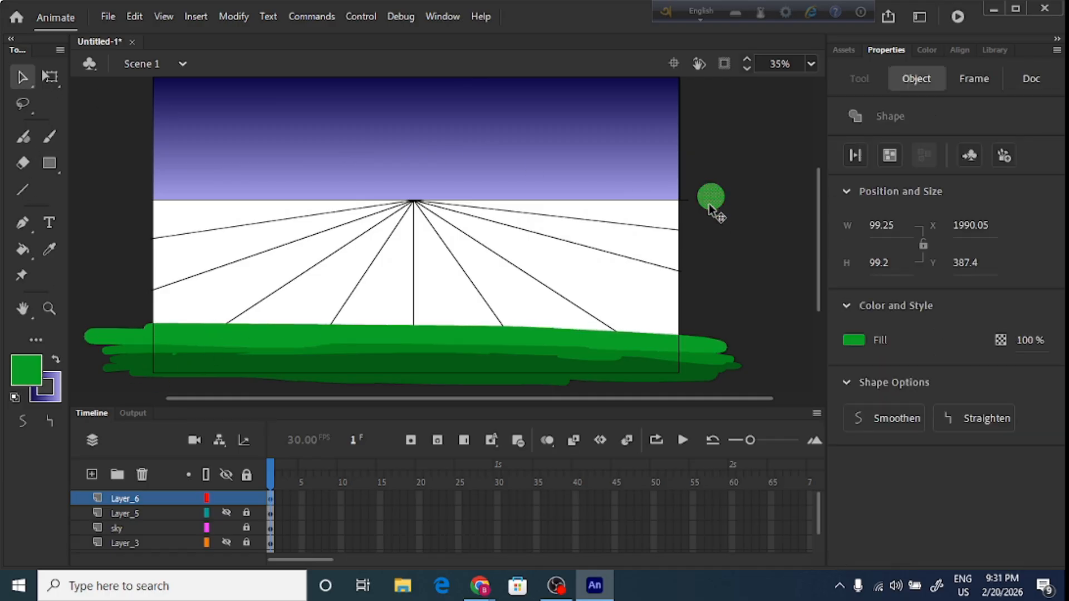
key("Delete")
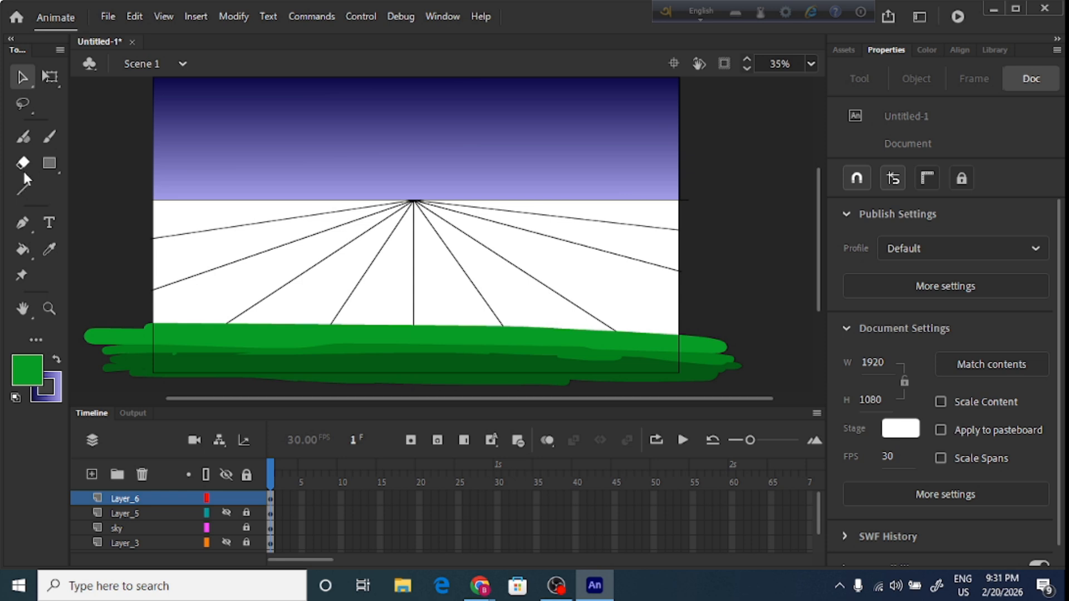
Extend the medium green band upward with more full-width Classic Brush strokes, covering the white gaps
left_click(50, 137)
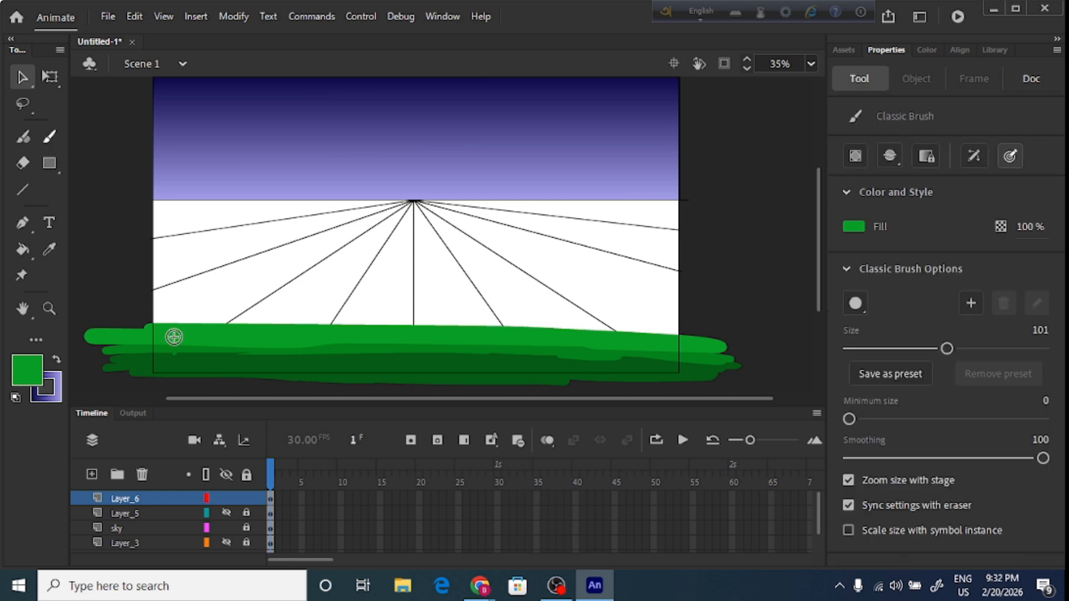
mouse_move(142, 321)
left_mouse_down()
mouse_move(119, 324)
mouse_move(276, 321)
mouse_move(148, 323)
mouse_move(109, 300)
mouse_move(192, 312)
mouse_move(634, 301)
mouse_move(731, 311)
mouse_move(560, 306)
left_mouse_up()
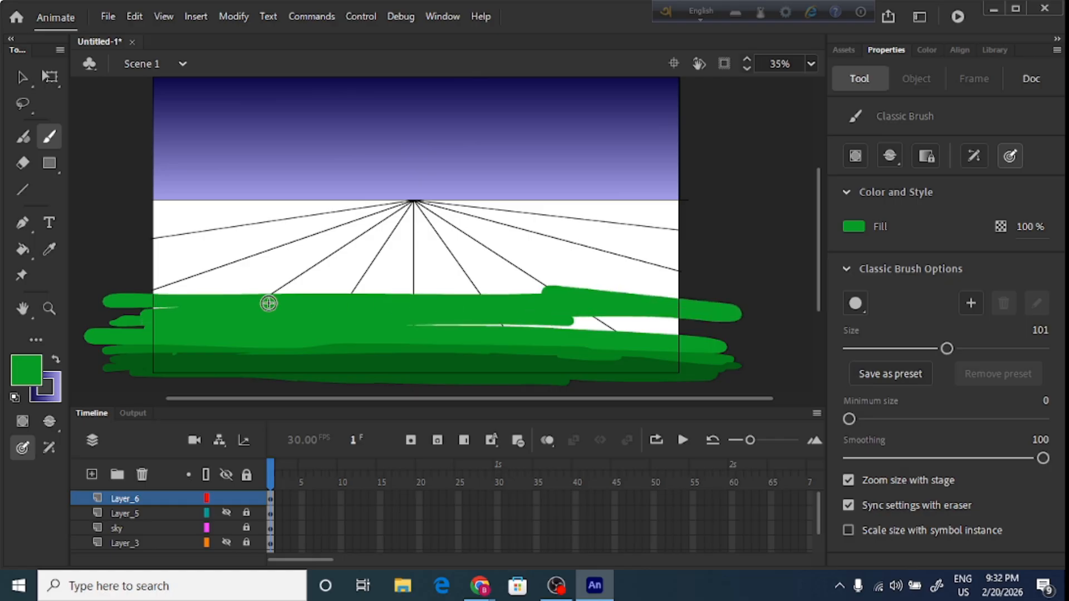
mouse_move(132, 289)
left_mouse_down()
mouse_move(726, 288)
mouse_move(637, 305)
left_mouse_up()
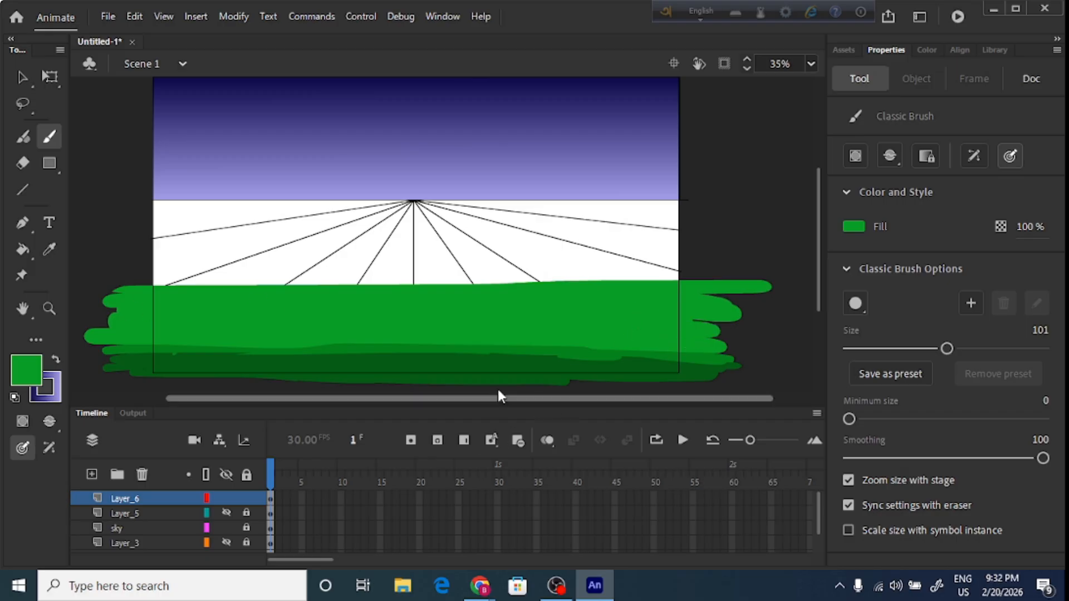
Set the brush fill to brighter green 0BC430 and paint a full-width band above the medium green area
left_click(26, 369)
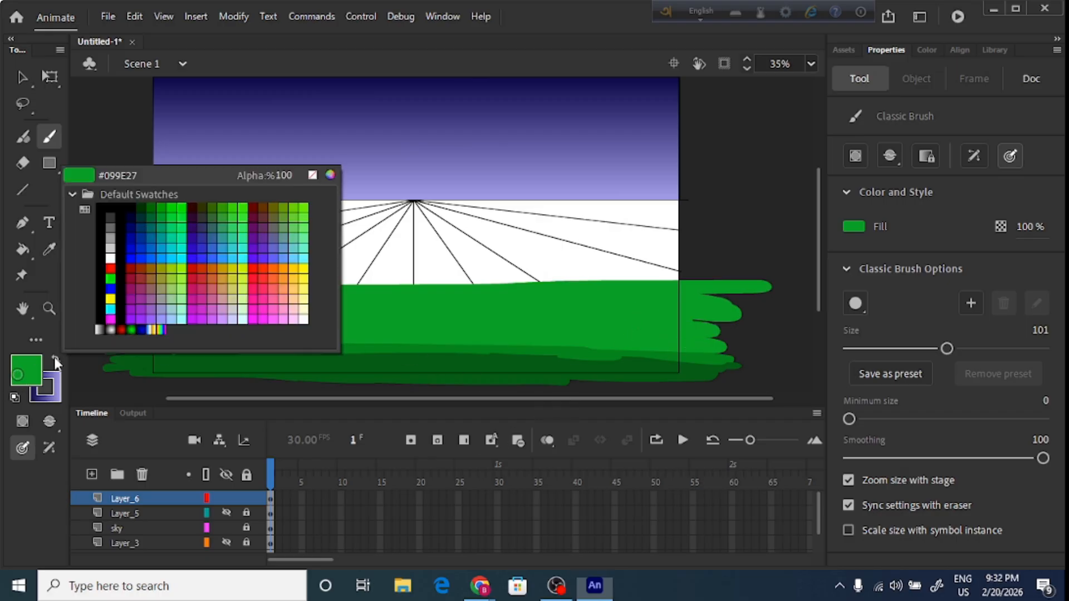
left_click(330, 175)
left_click_drag(543, 264, 542, 235)
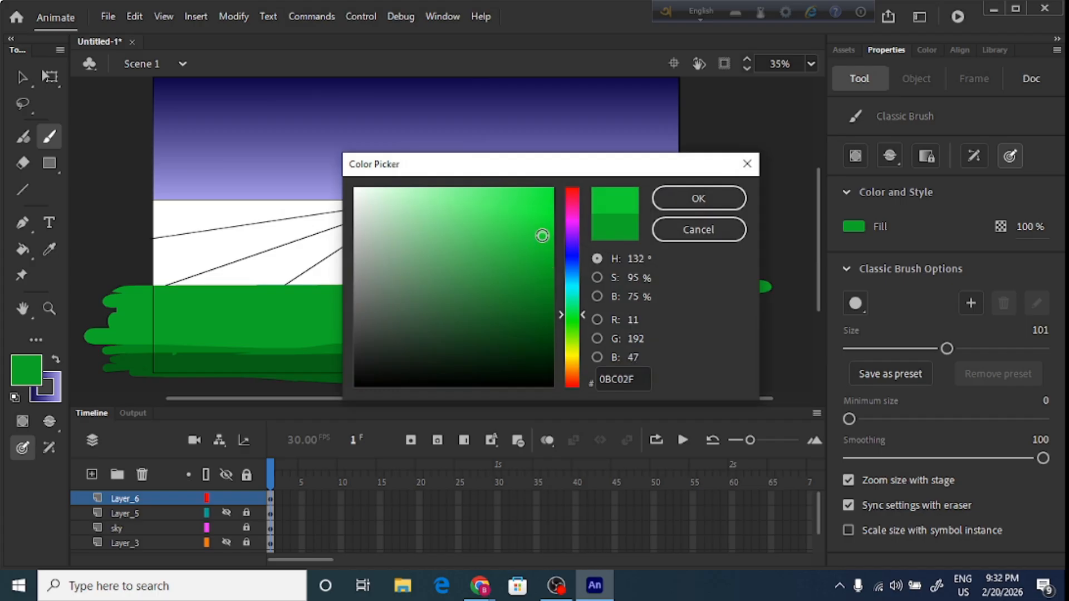
left_click(697, 199)
mouse_move(286, 273)
left_mouse_down()
mouse_move(454, 281)
mouse_move(285, 273)
mouse_move(331, 274)
mouse_move(184, 286)
mouse_move(765, 280)
mouse_move(197, 266)
mouse_move(102, 274)
left_mouse_up()
left_click_drag(102, 275, 448, 269)
mouse_move(731, 277)
left_mouse_down()
mouse_move(217, 259)
mouse_move(507, 260)
mouse_move(731, 278)
left_mouse_up()
left_click_drag(418, 266, 603, 261)
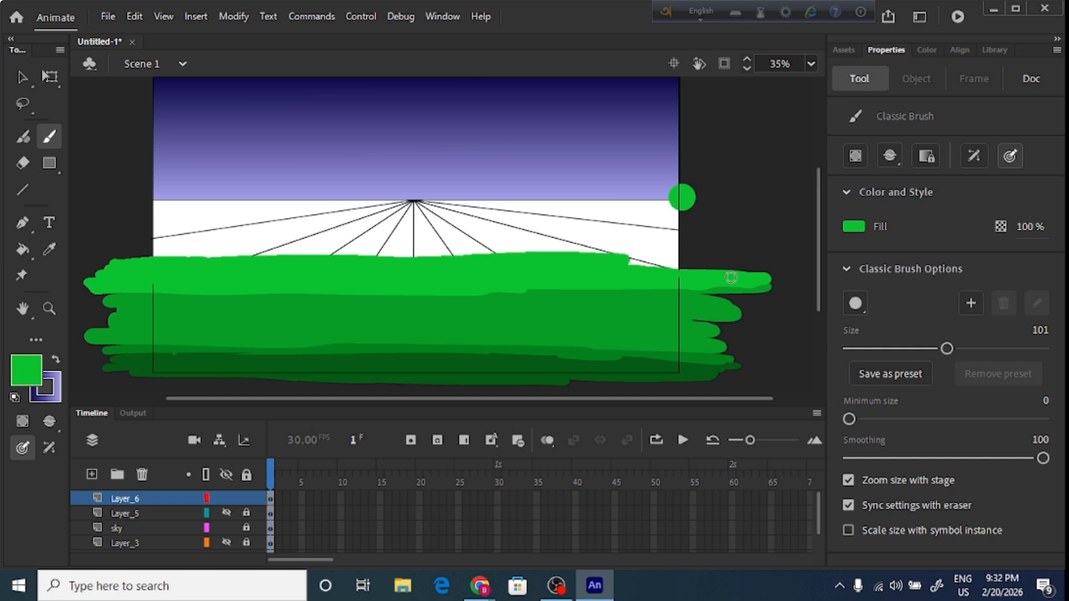
left_click_drag(359, 255, 715, 258)
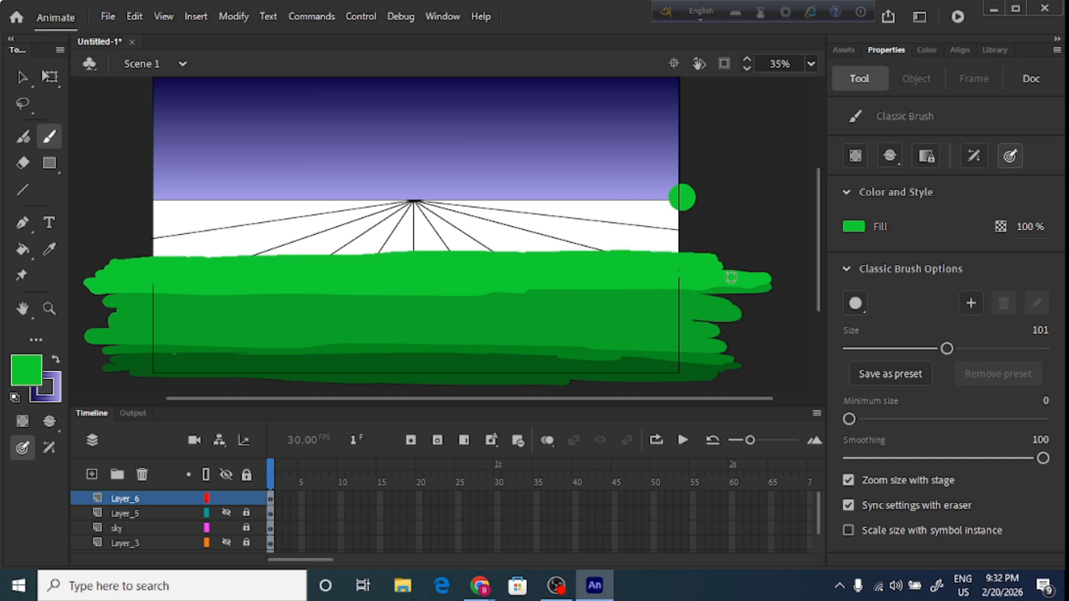
Delete the stray bright green dab on the stage's right edge at the horizon
left_click(24, 77)
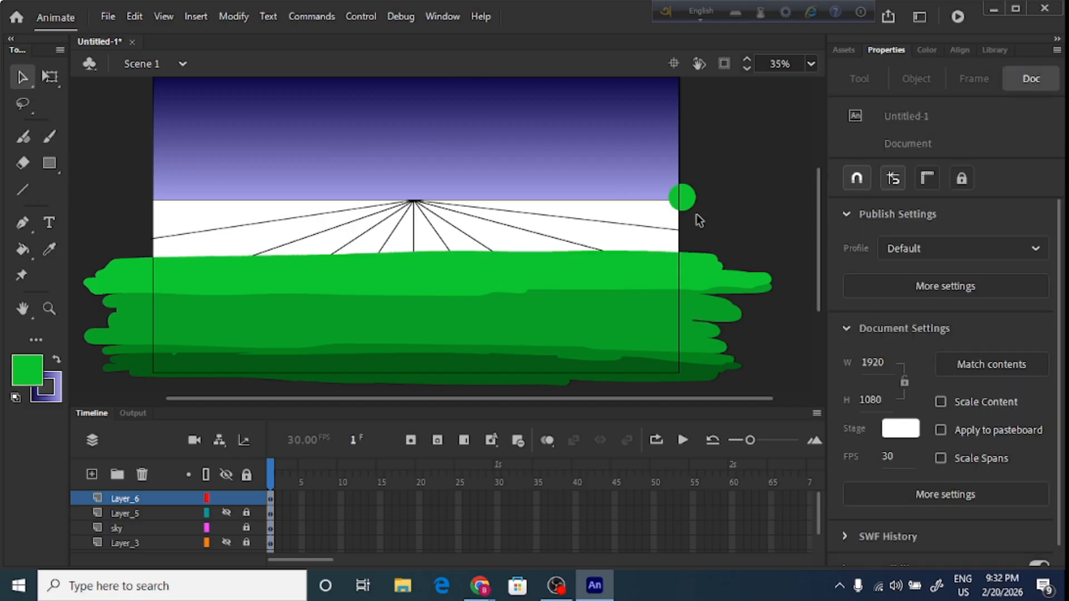
left_click(688, 199)
key("Delete")
Set the fill to light green 2BF453 and brush a thin full-width band along the bright green area's upper edge
left_click(27, 365)
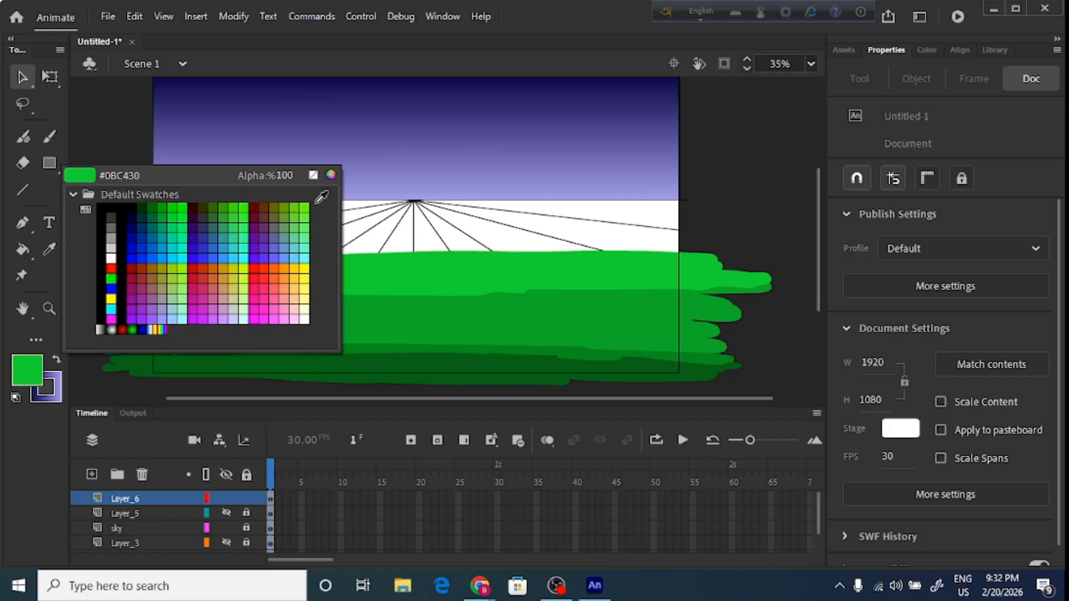
left_click(331, 176)
left_click_drag(539, 234, 517, 196)
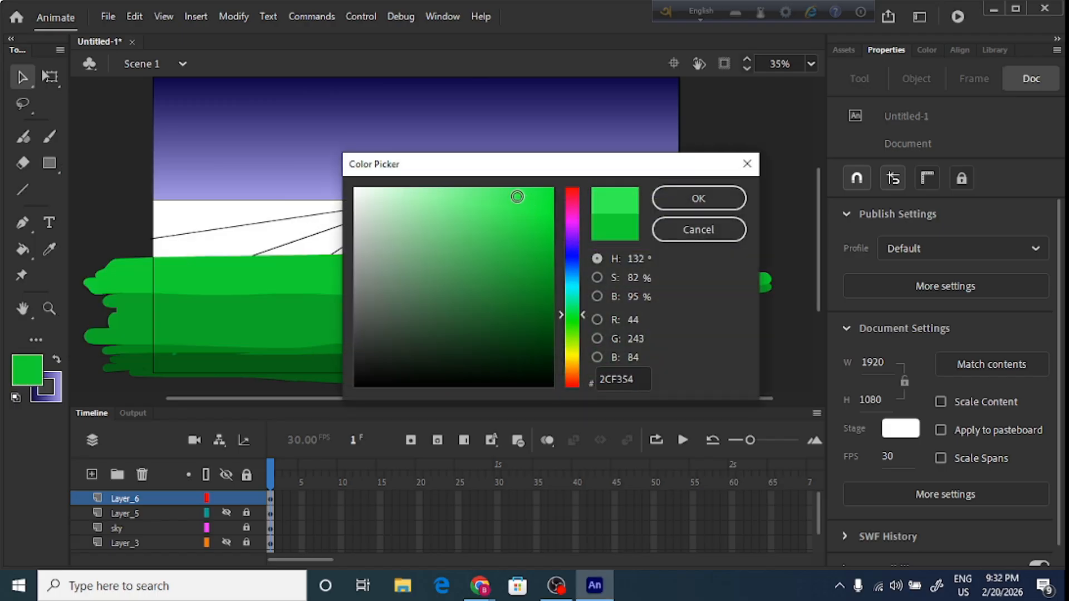
left_click(715, 195)
left_click(22, 249)
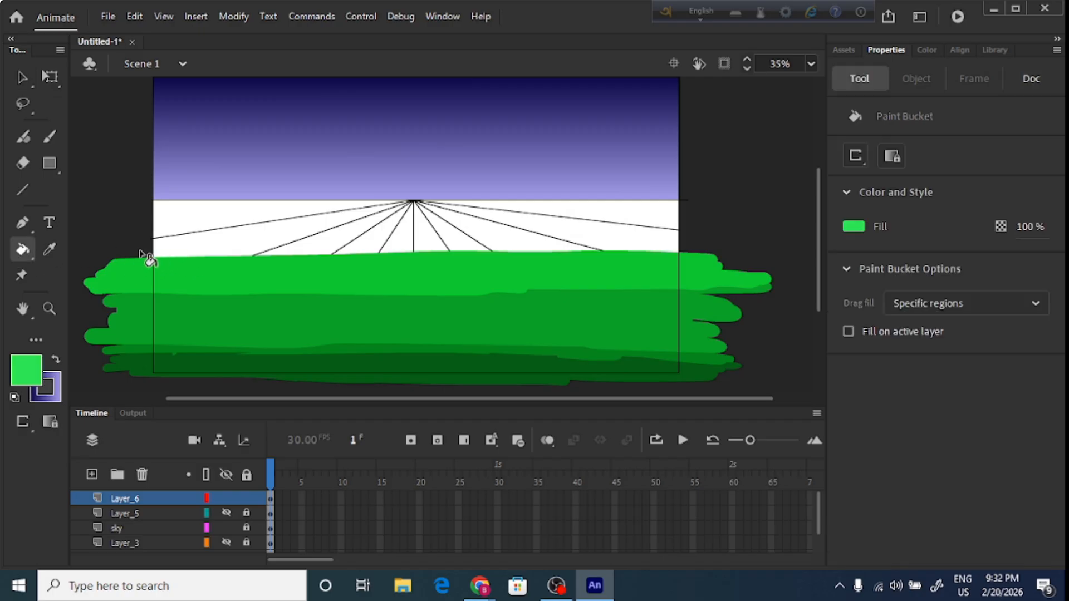
left_click(50, 138)
mouse_move(113, 266)
left_mouse_down()
mouse_move(508, 249)
mouse_move(726, 255)
left_mouse_up()
left_click_drag(112, 263, 112, 262)
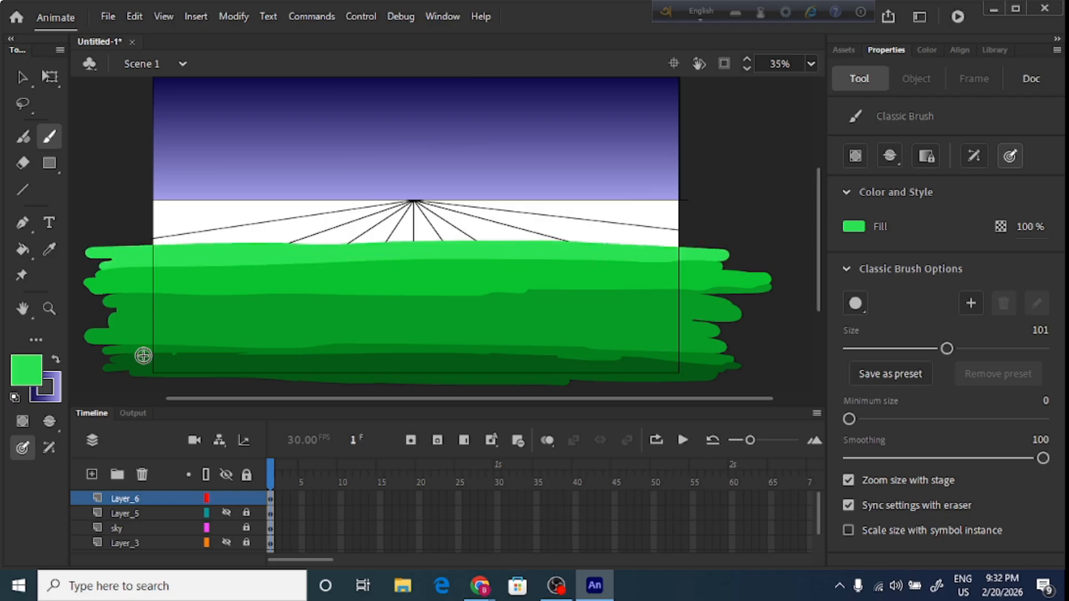
Shift the brush fill to yellowish green 67FA40 and paint a full-width band above the light green one
left_click(31, 379)
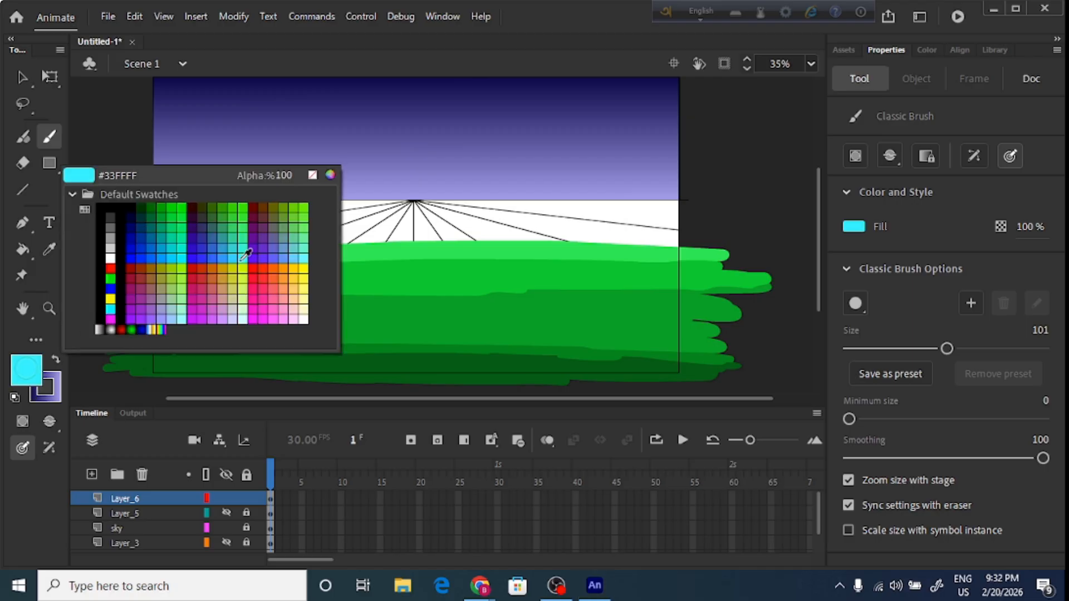
left_click(333, 173)
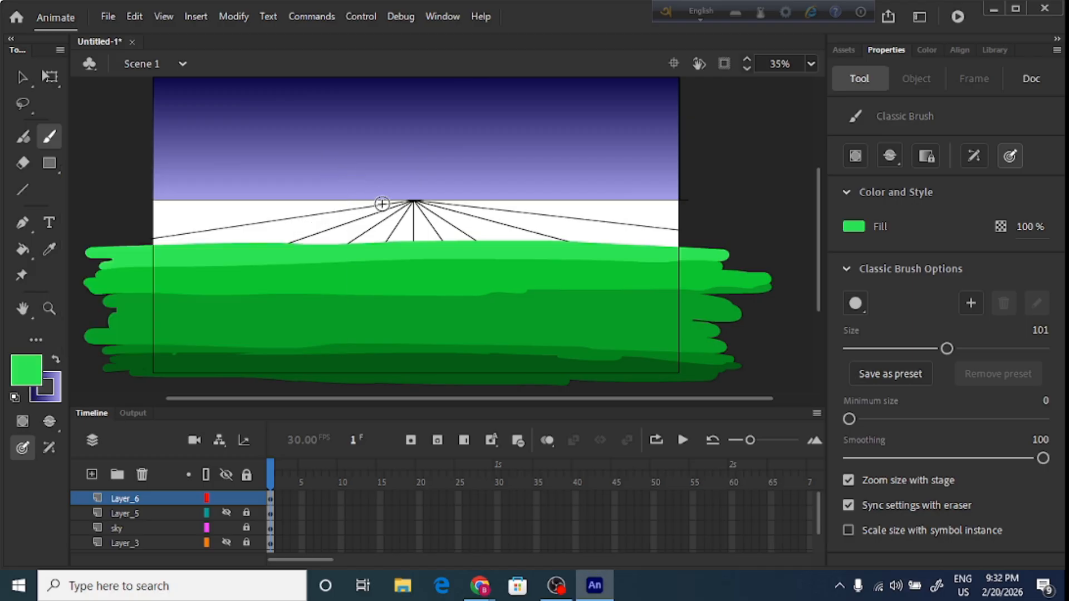
left_click(32, 372)
left_click(333, 173)
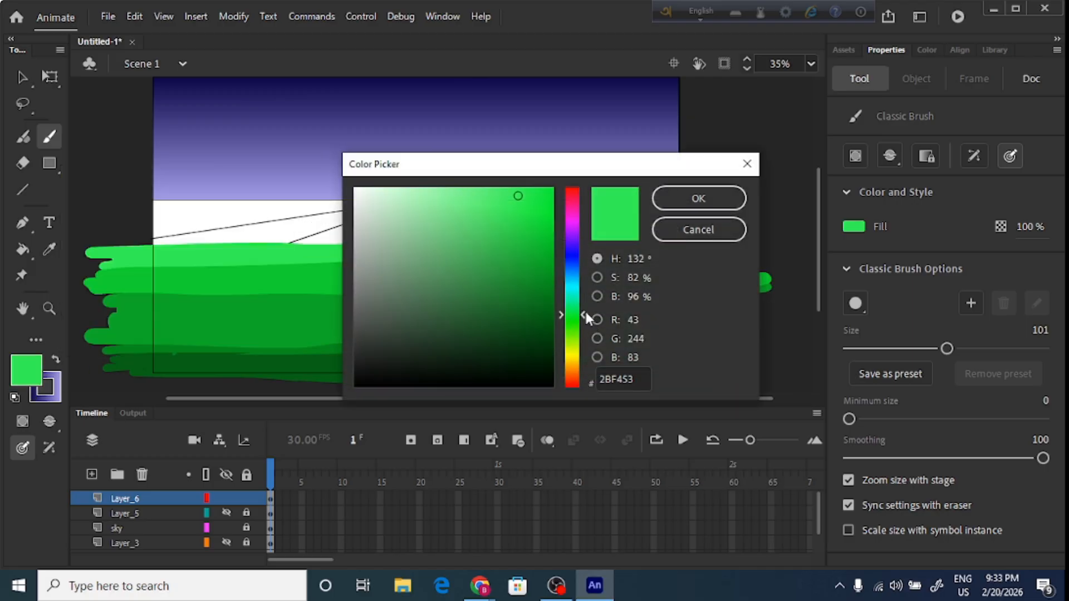
left_click_drag(580, 312, 589, 328)
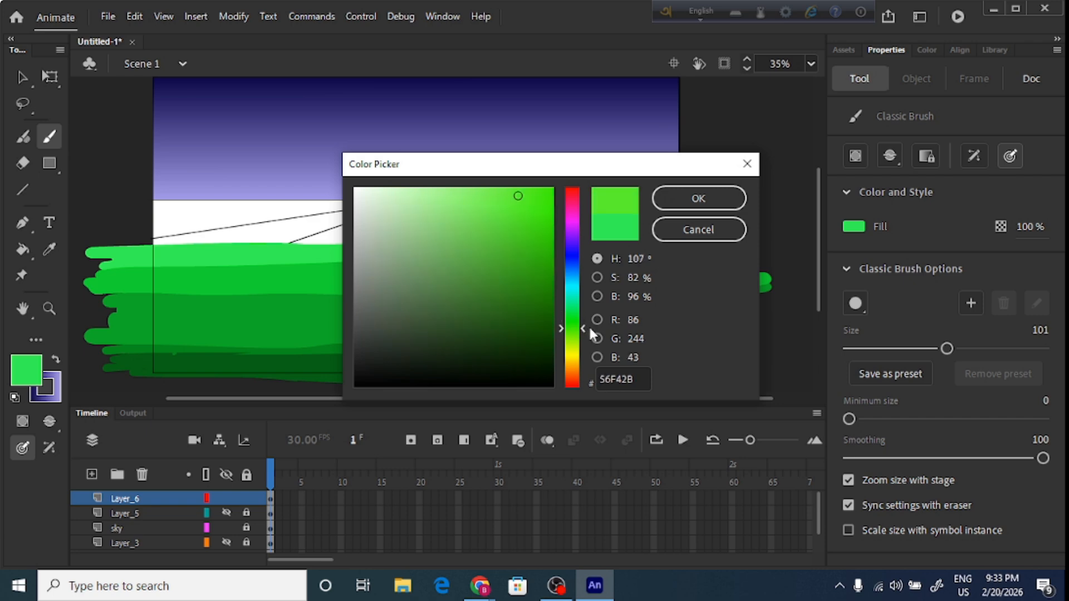
left_click(501, 193)
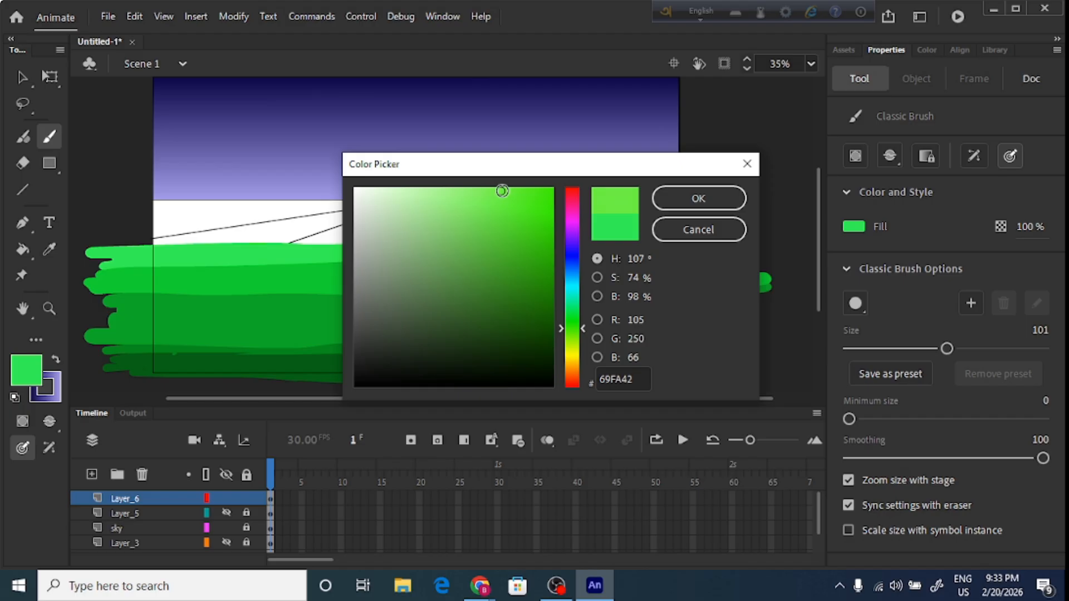
left_click(715, 196)
mouse_move(128, 239)
left_mouse_down()
mouse_move(358, 232)
mouse_move(112, 243)
mouse_move(740, 241)
left_mouse_up()
left_click_drag(370, 235, 721, 237)
Delete the stray yellowish green dab outside the stage near the horizon's right end
left_click(22, 78)
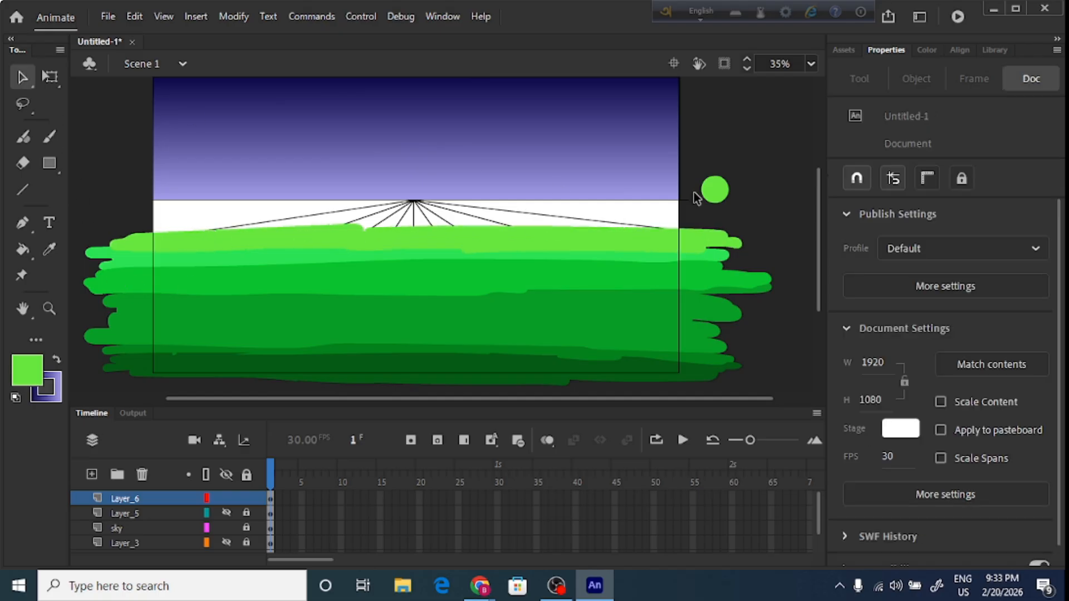
left_click(717, 197)
key("Delete")
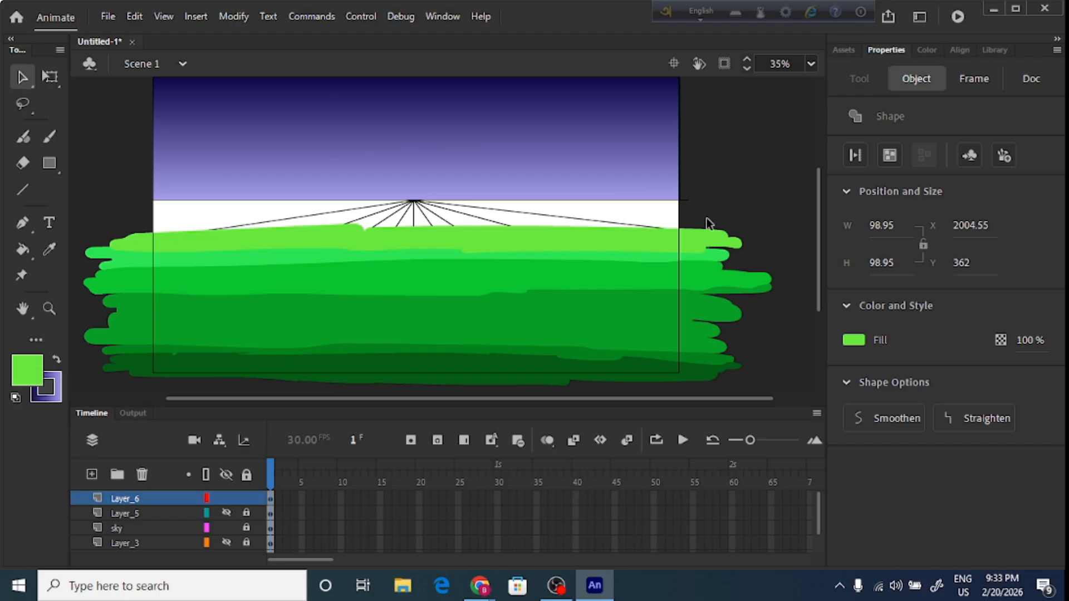
Set the fill to pale yellow-green A0FC55 and brush over the remaining white ground up to the horizon
left_click(33, 368)
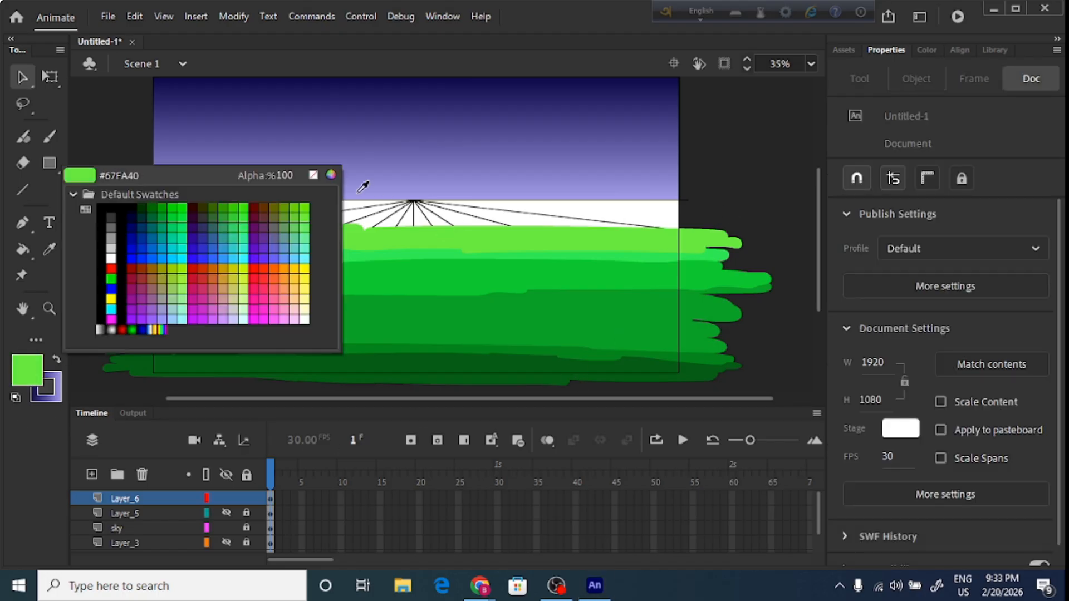
left_click(330, 178)
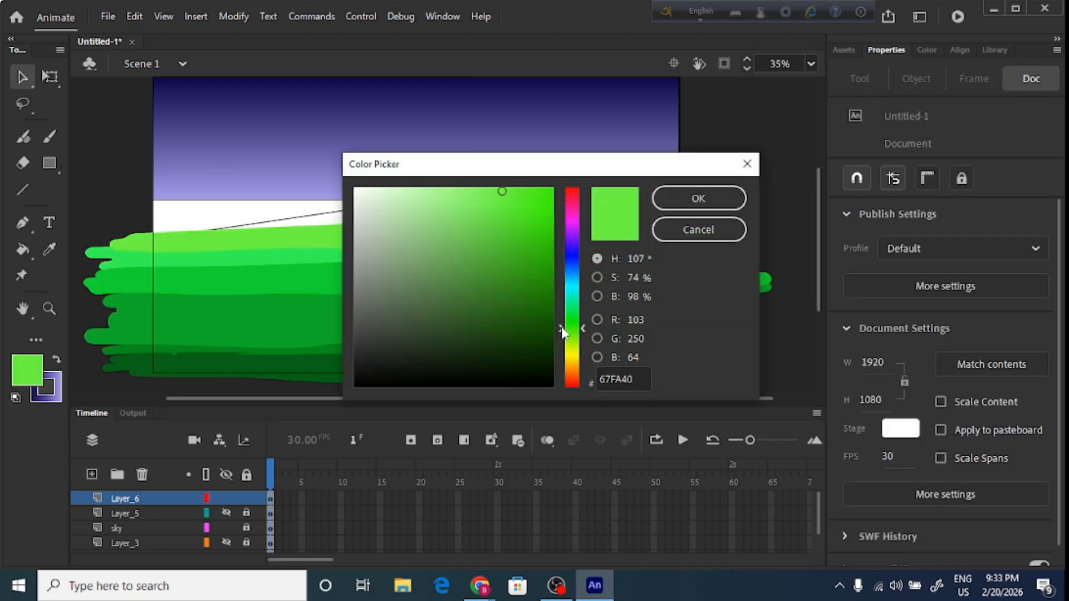
left_click_drag(561, 330, 575, 337)
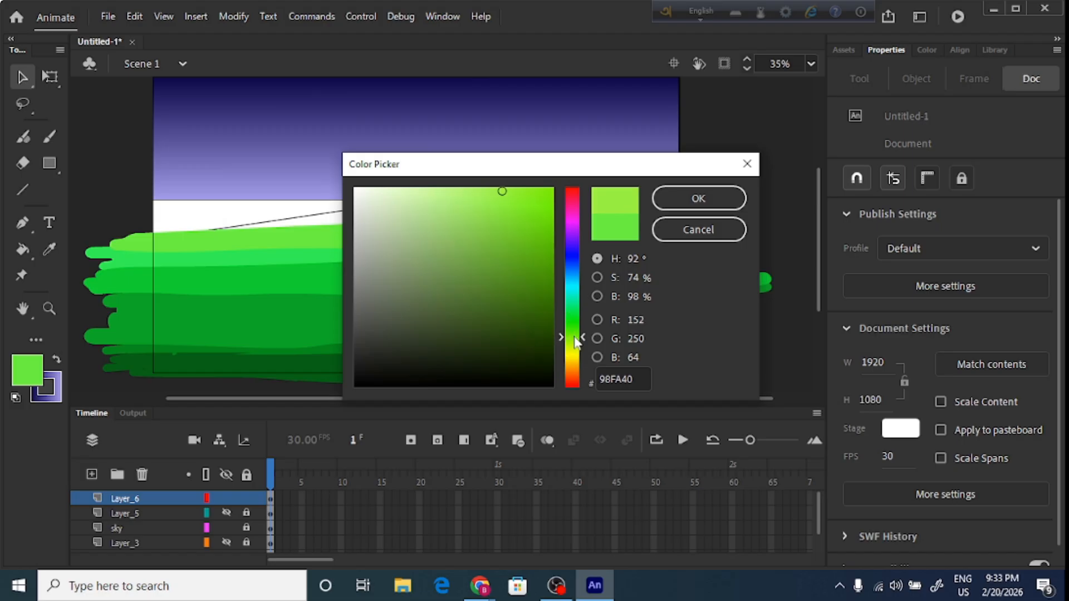
left_click(487, 188)
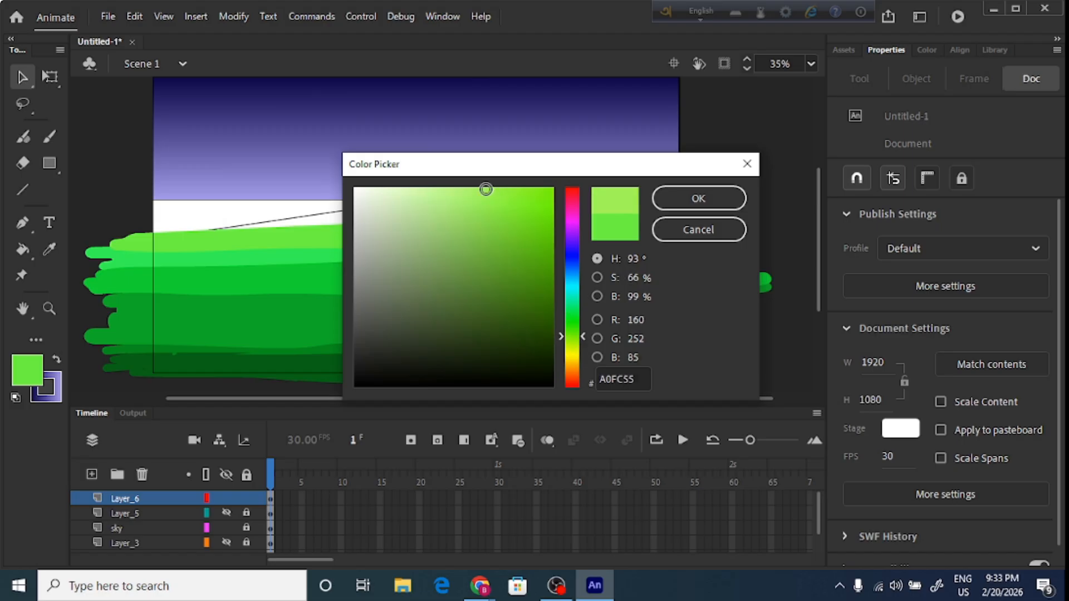
left_click(698, 199)
left_click(22, 250)
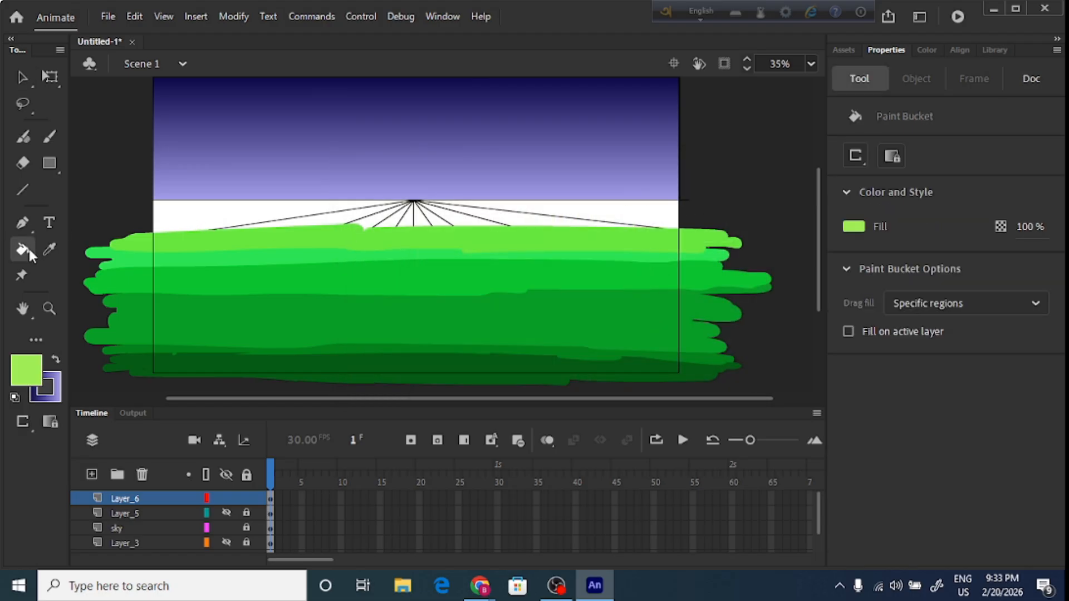
left_click(56, 133)
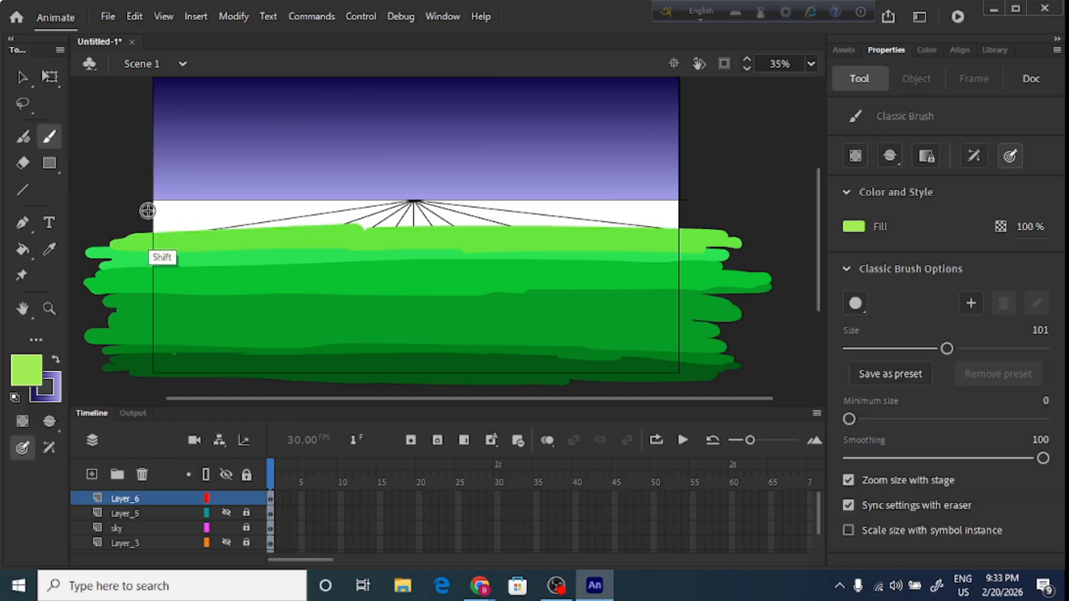
mouse_move(135, 208)
left_mouse_down()
mouse_move(727, 204)
mouse_move(760, 218)
mouse_move(731, 228)
mouse_move(754, 233)
mouse_move(223, 222)
mouse_move(83, 240)
left_mouse_up()
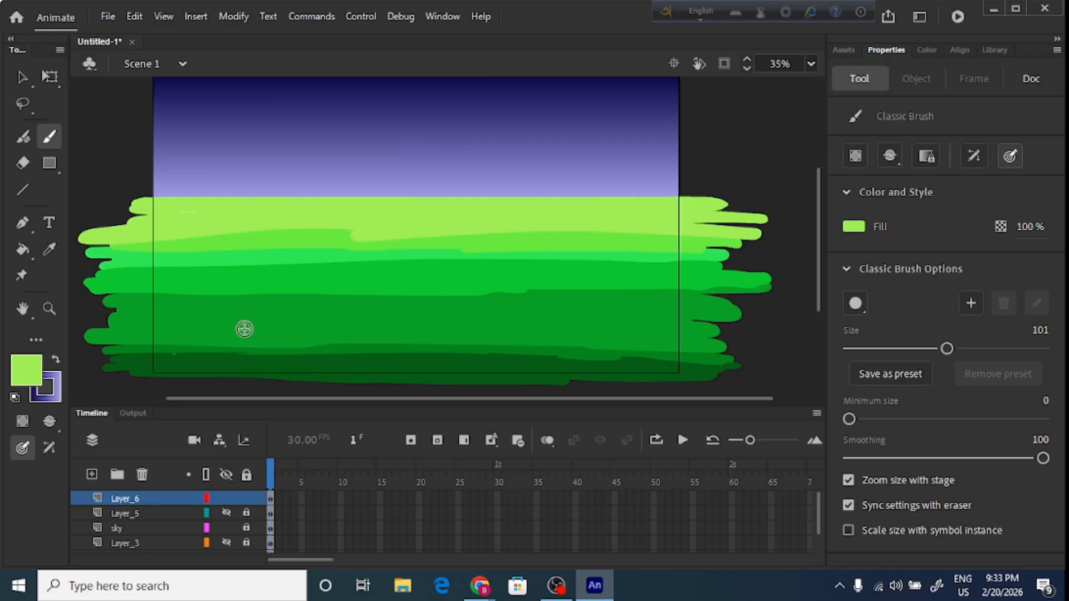
Sample the bright green of the middle ground band and darken the brush fill to 0DB62F
left_click(30, 383)
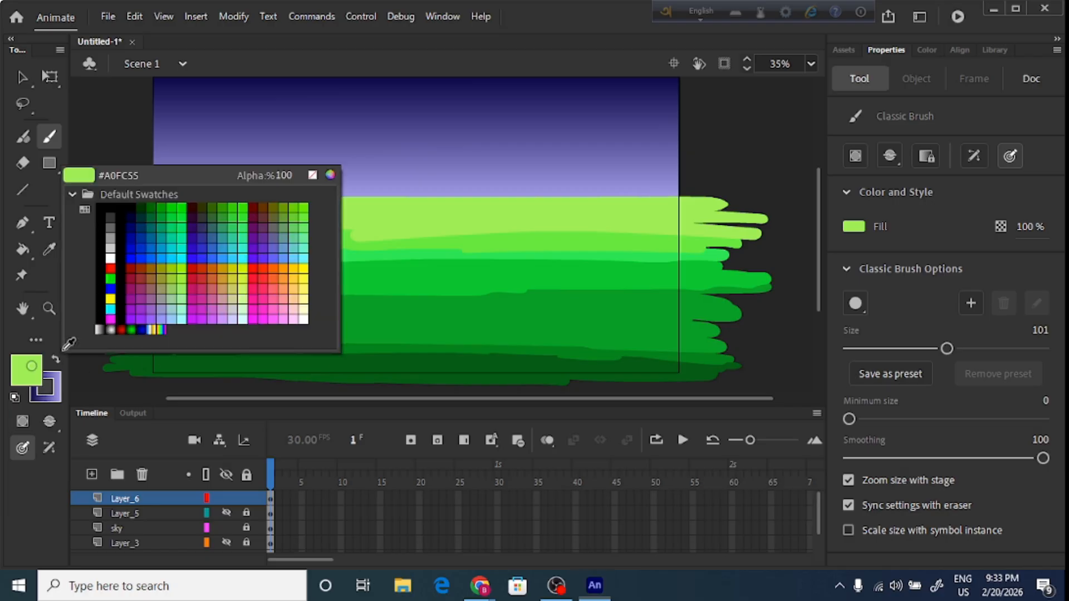
left_click(460, 286)
left_click(34, 374)
left_click(333, 176)
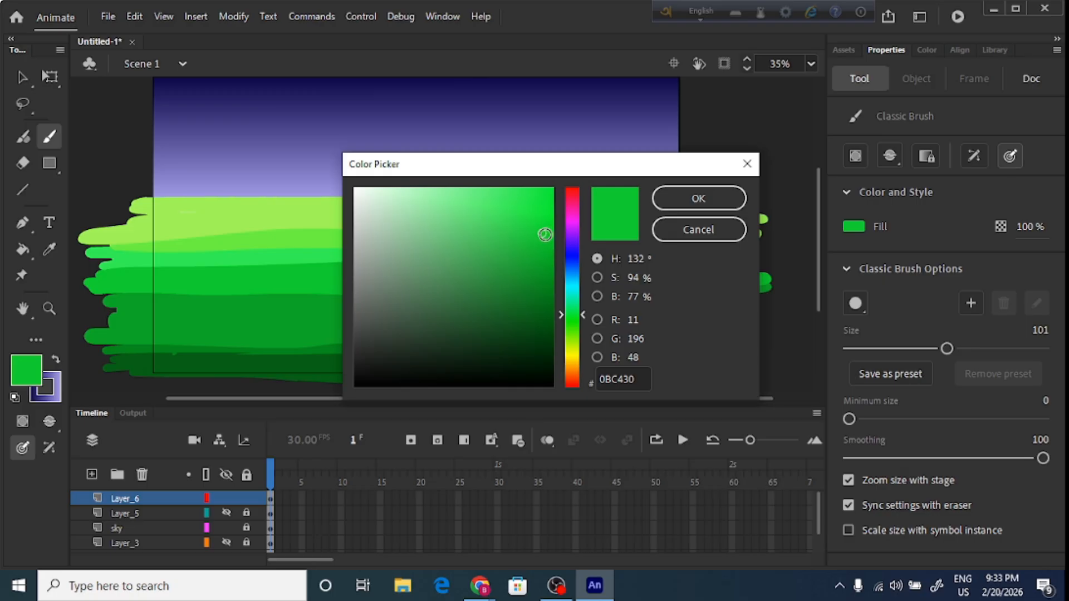
left_click_drag(546, 235, 537, 247)
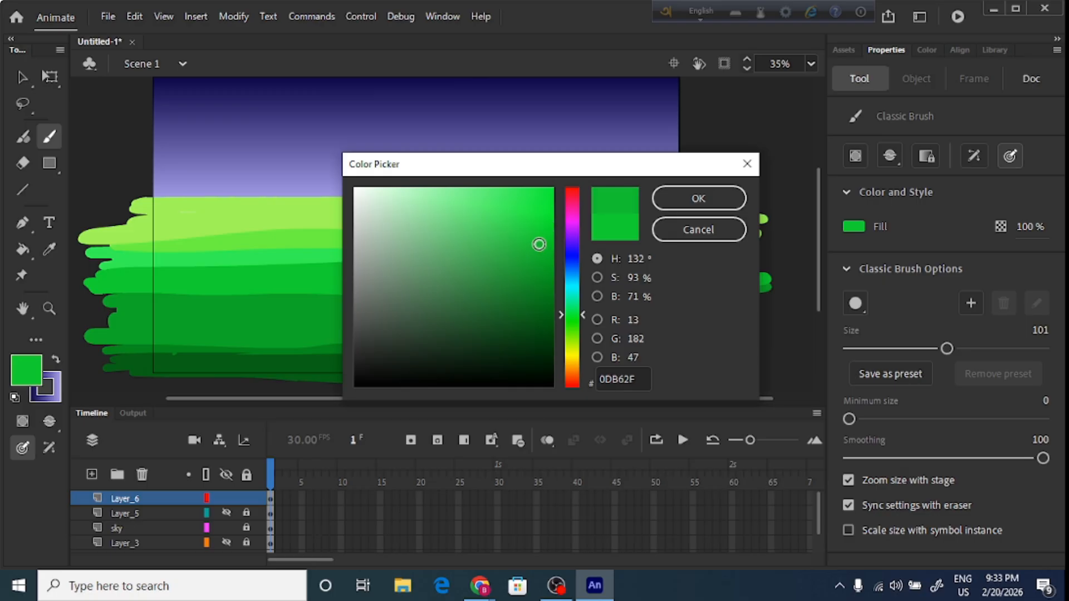
left_click(698, 198)
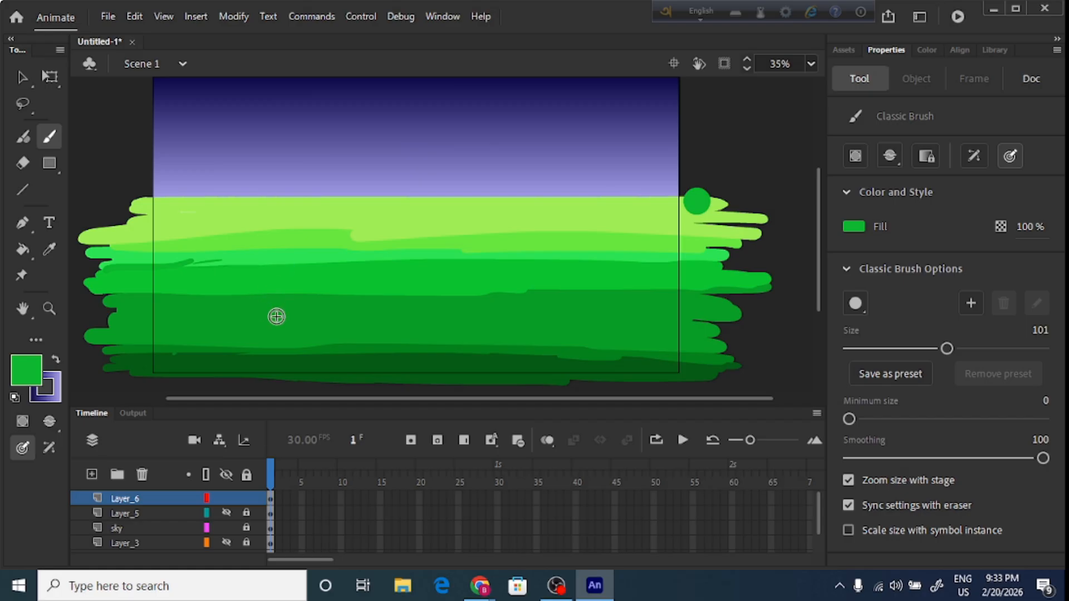
Undo the stray brush stroke and paint 0DB62F strokes along the lower edge of the bright green middle band
key("ctrl")
key("ctrl")
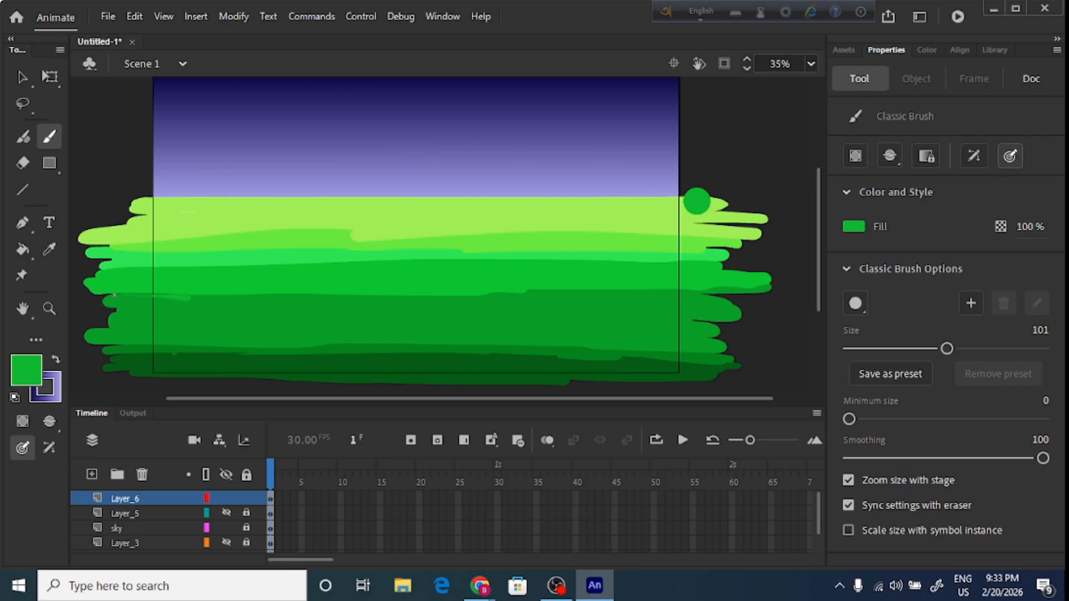
mouse_move(114, 295)
left_mouse_down()
mouse_move(180, 299)
mouse_move(92, 296)
mouse_move(426, 301)
left_mouse_up()
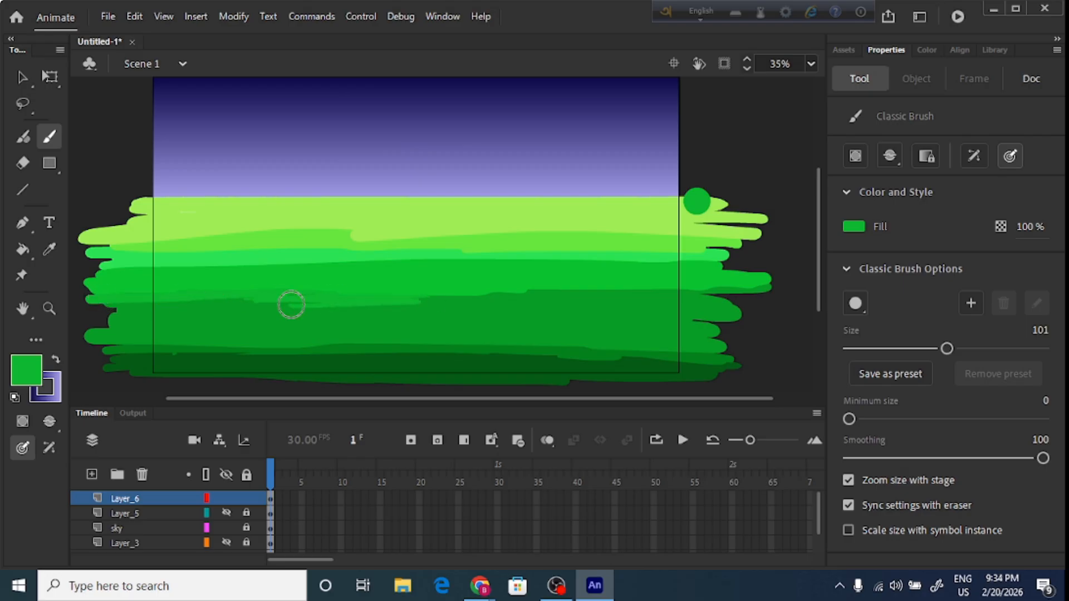
left_click_drag(291, 304, 636, 295)
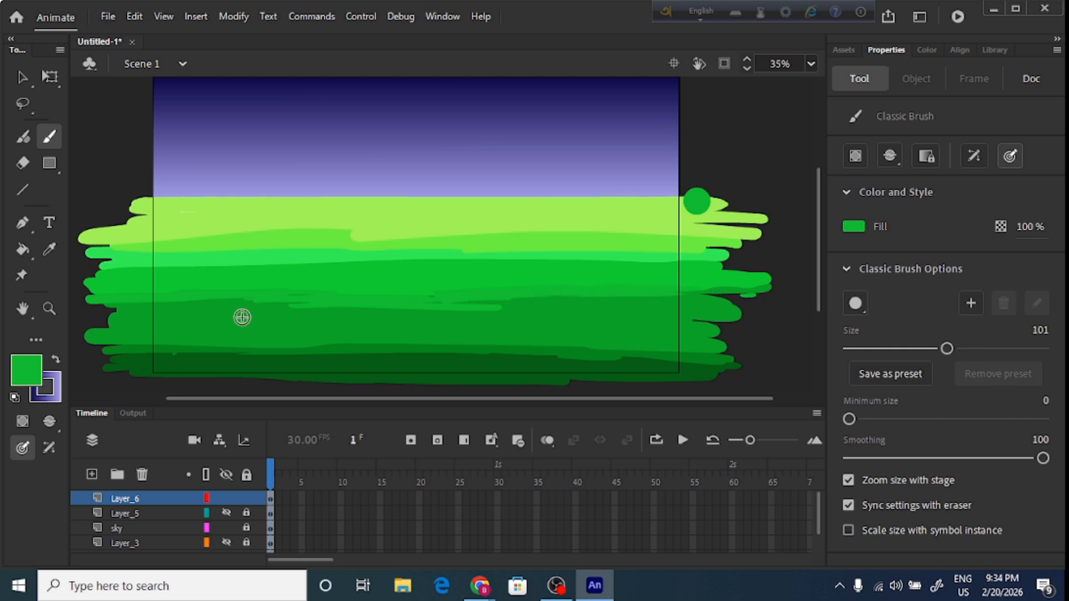
Set the brush fill to 07AB28 and paint thin streaks where the bright green band meets the mid green one
left_click(27, 370)
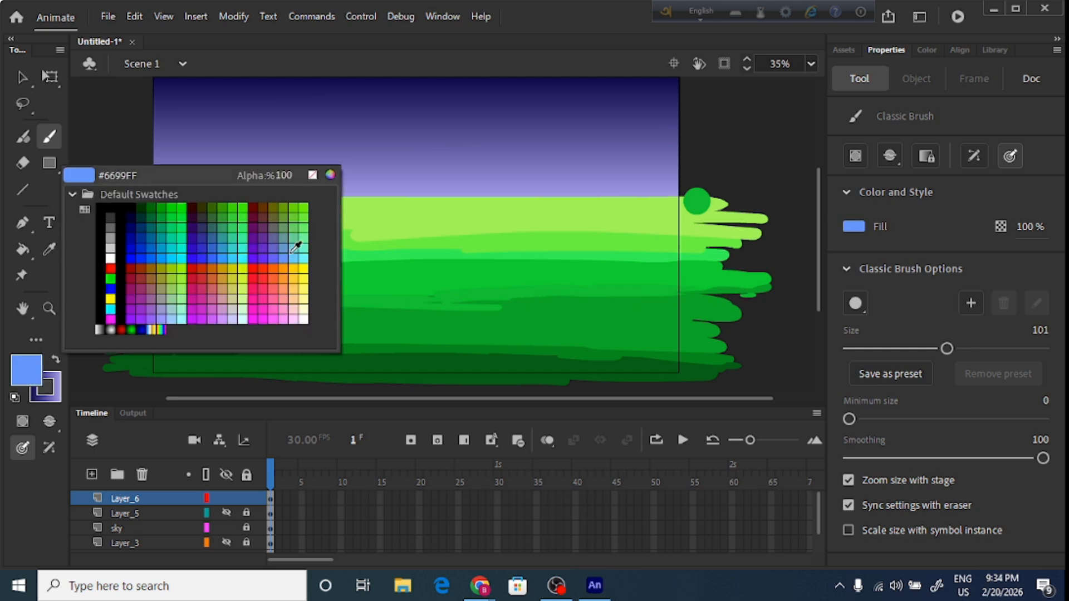
left_click(328, 174)
left_click_drag(540, 244, 544, 250)
left_click(698, 199)
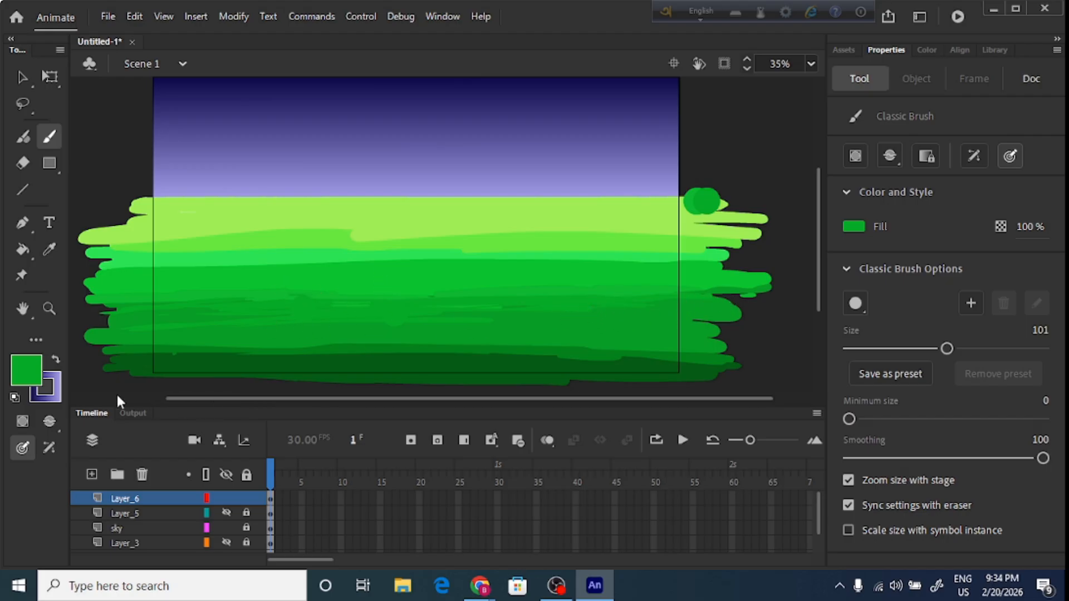
left_click(22, 369)
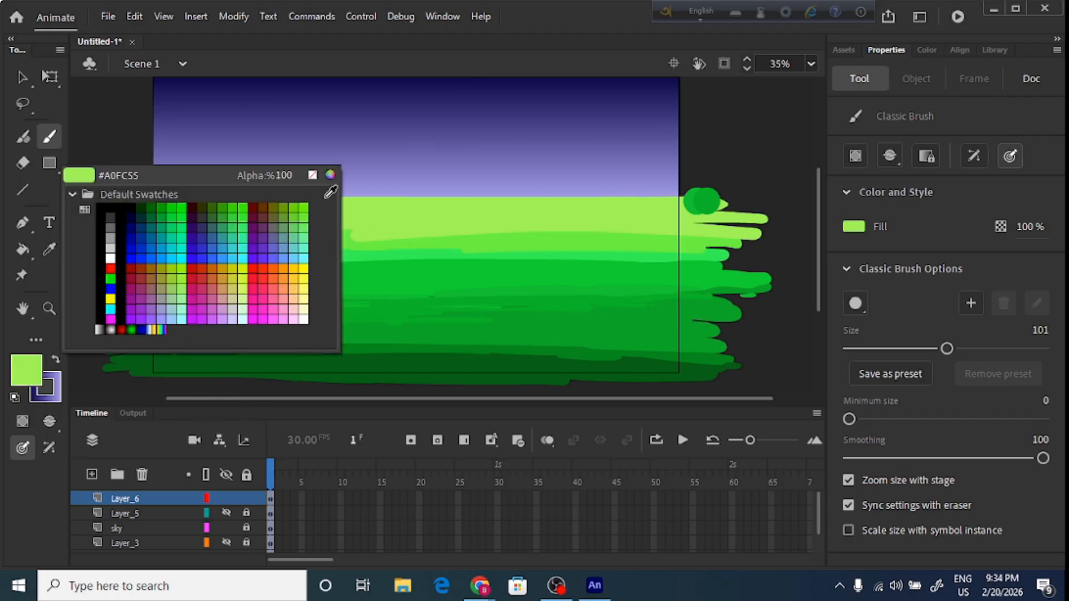
left_click(333, 172)
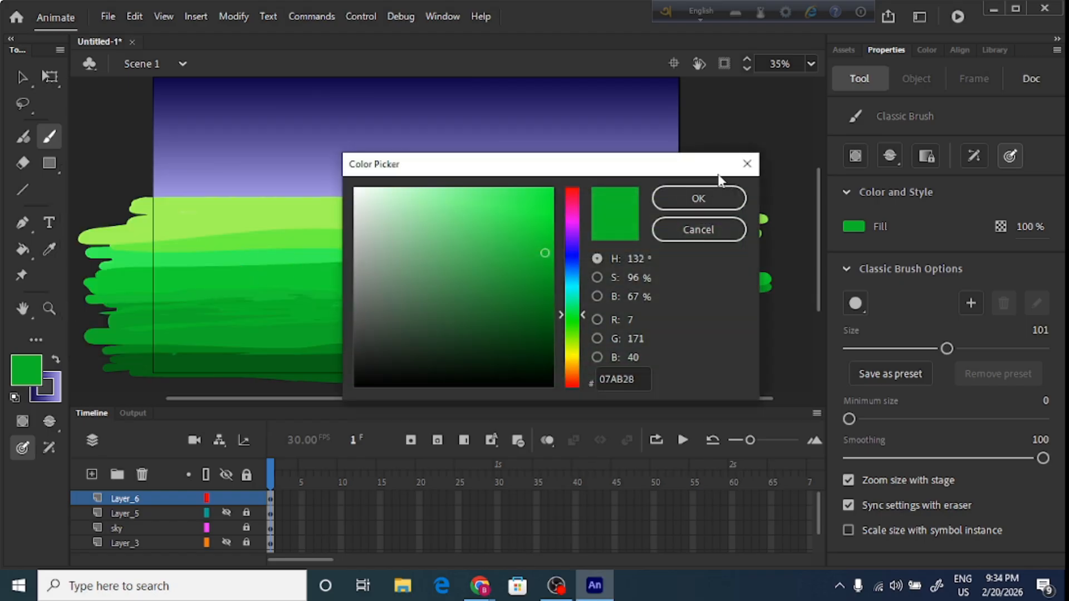
left_click(746, 166)
Sample the light green ground band and darken the fill to 21E748
left_click(49, 249)
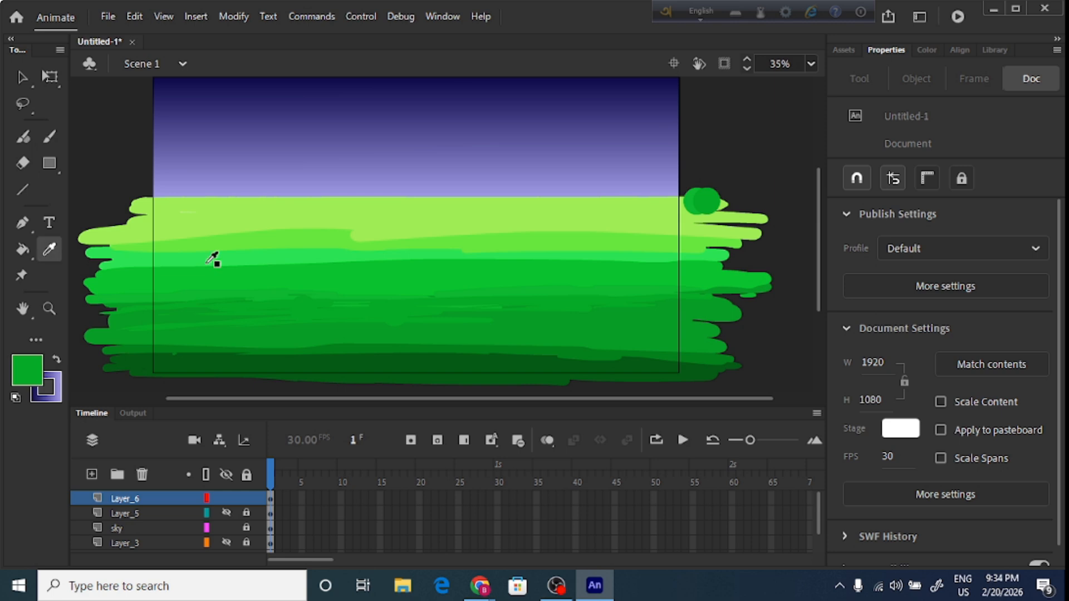
left_click(278, 258)
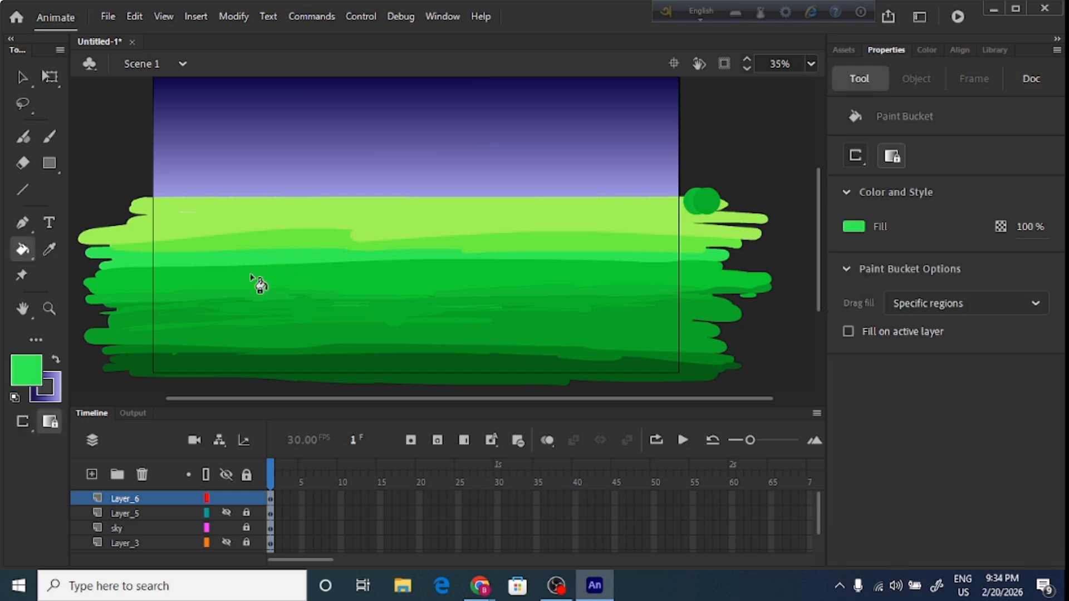
left_click(20, 371)
left_click(330, 175)
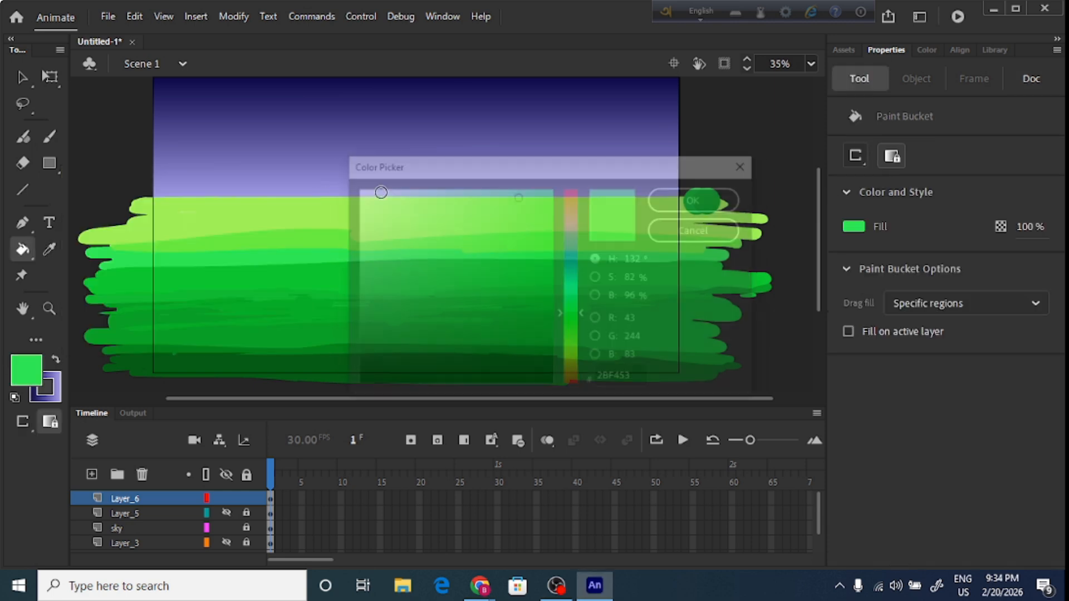
left_click_drag(518, 193, 525, 208)
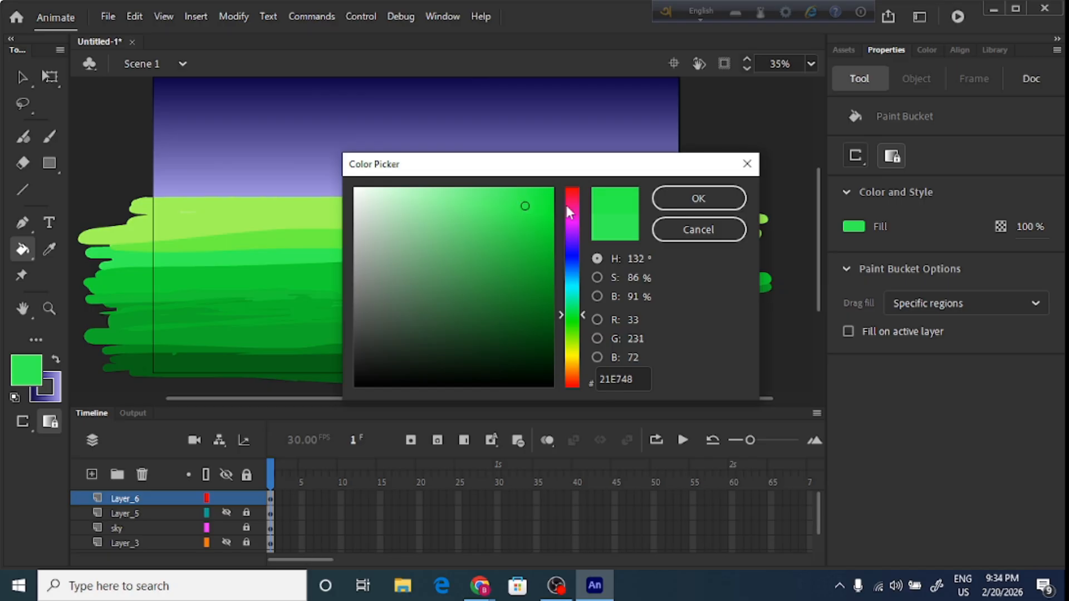
left_click(697, 198)
Brush streaks across the lower edge of the light green band to blend it into the bright green band below
left_click(49, 136)
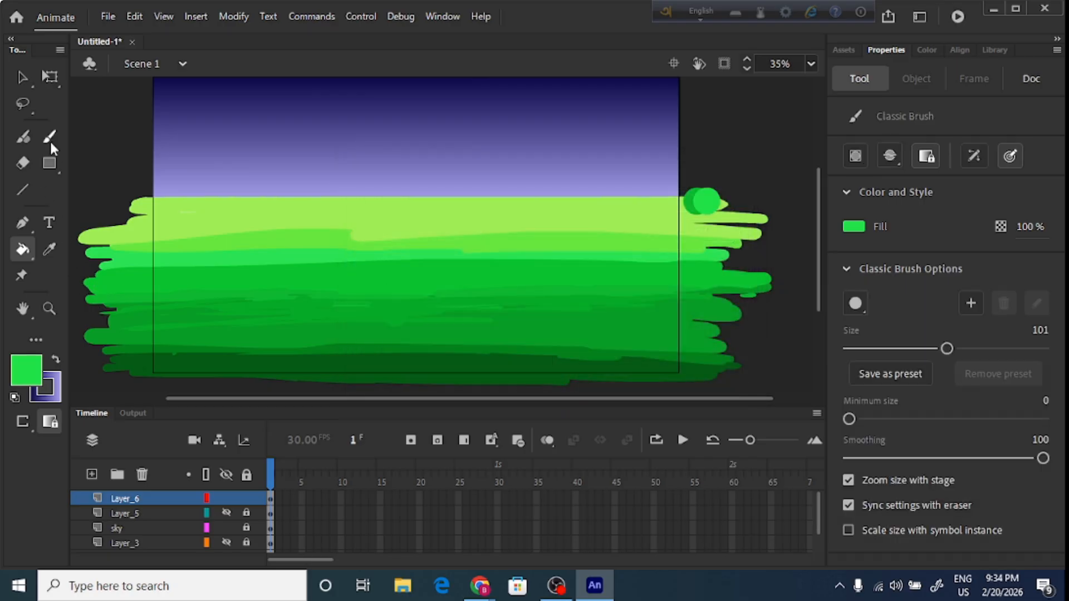
left_click_drag(101, 277, 160, 274)
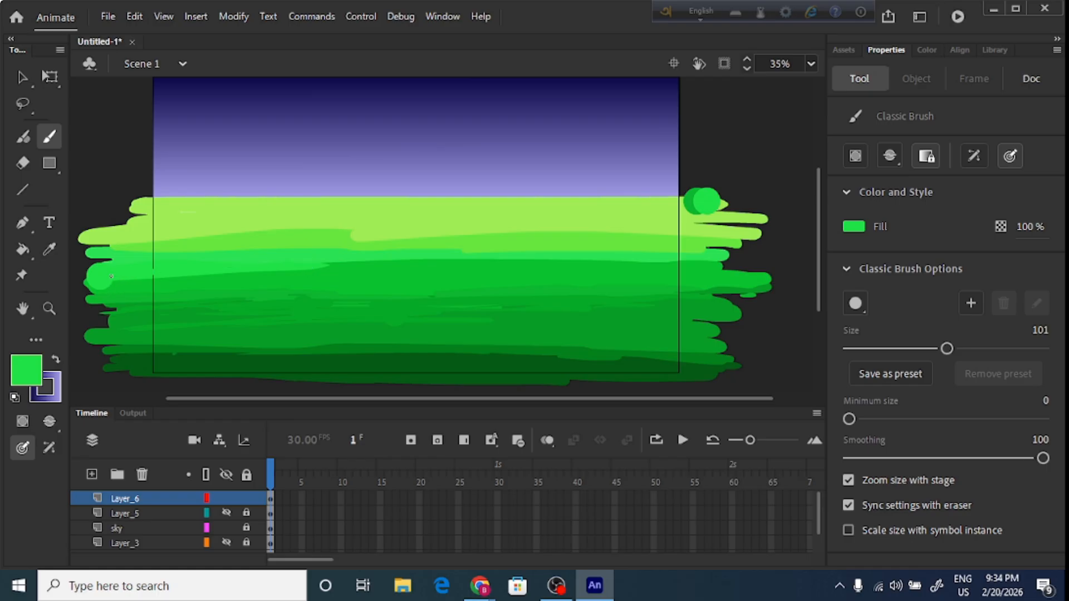
left_click_drag(326, 266, 724, 265)
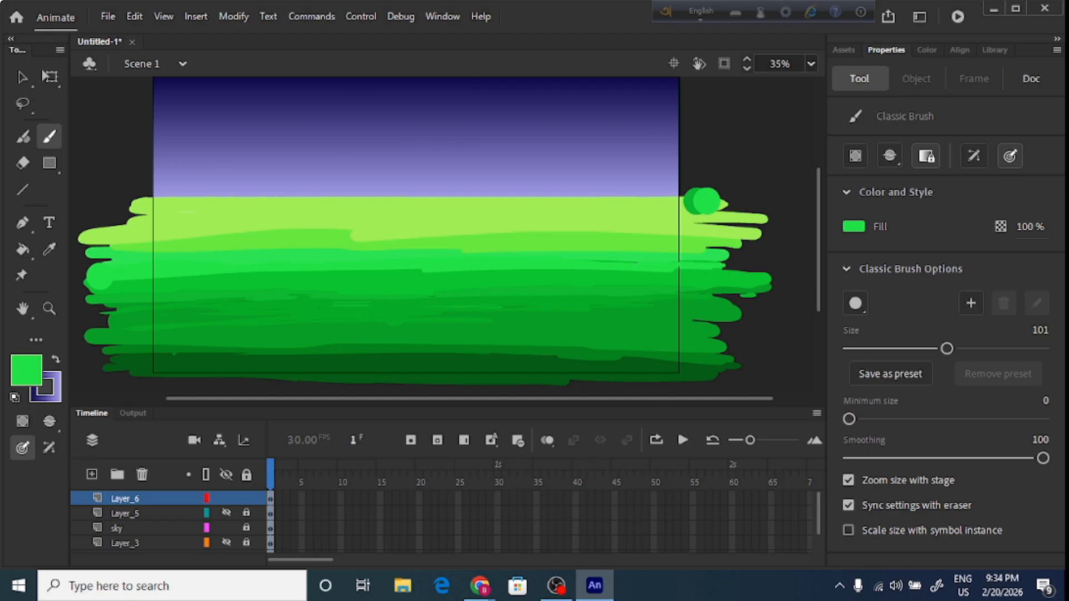
left_click_drag(439, 276, 262, 275)
left_click_drag(353, 275, 112, 283)
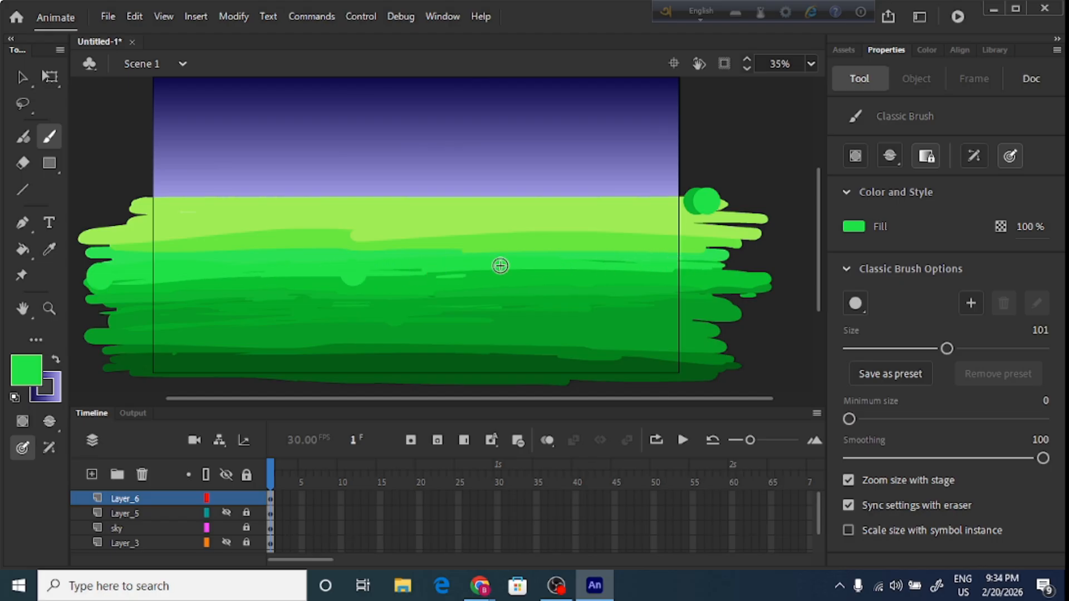
left_click_drag(505, 275, 522, 274)
mouse_move(356, 277)
left_mouse_down()
mouse_move(436, 279)
mouse_move(415, 279)
left_mouse_up()
mouse_move(295, 282)
left_mouse_down()
mouse_move(390, 283)
mouse_move(236, 283)
left_mouse_up()
left_click_drag(334, 281, 169, 285)
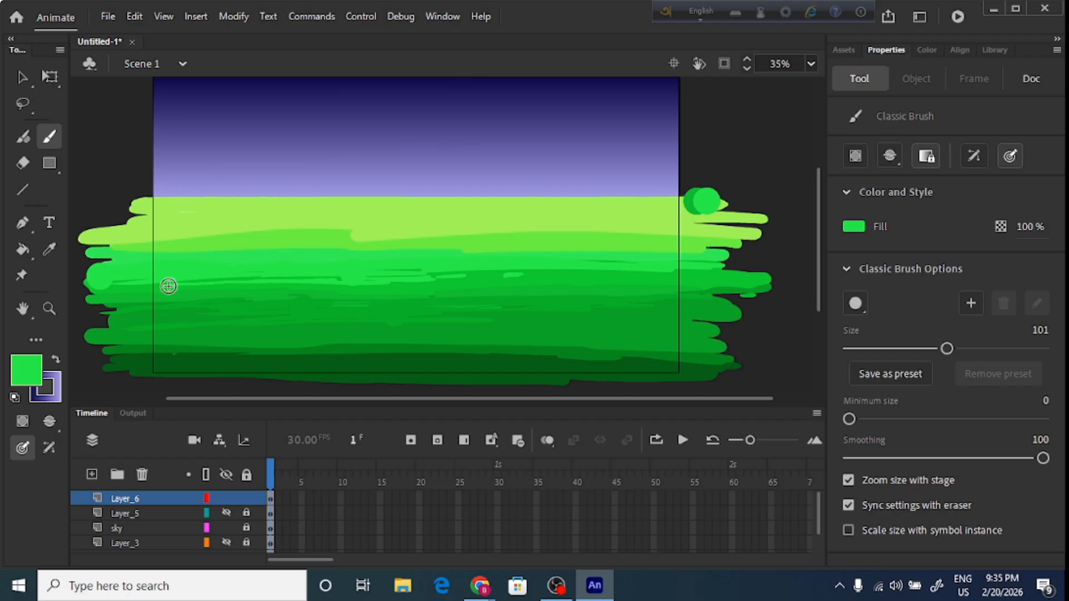
left_click_drag(511, 288, 434, 289)
mouse_move(546, 280)
left_mouse_down()
mouse_move(446, 276)
mouse_move(526, 273)
left_mouse_up()
mouse_move(616, 268)
left_mouse_down()
mouse_move(544, 274)
mouse_move(658, 274)
left_mouse_up()
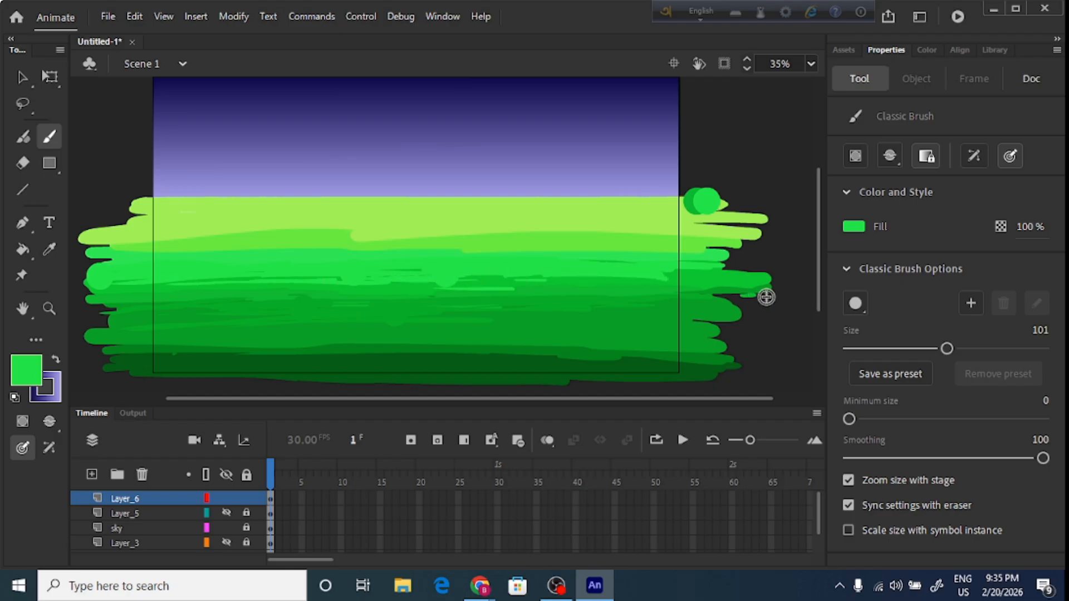
Sample the yellowish green band, lighten the fill slightly and brush strokes over its upper edge into the pale band
left_click(48, 250)
left_click(303, 231)
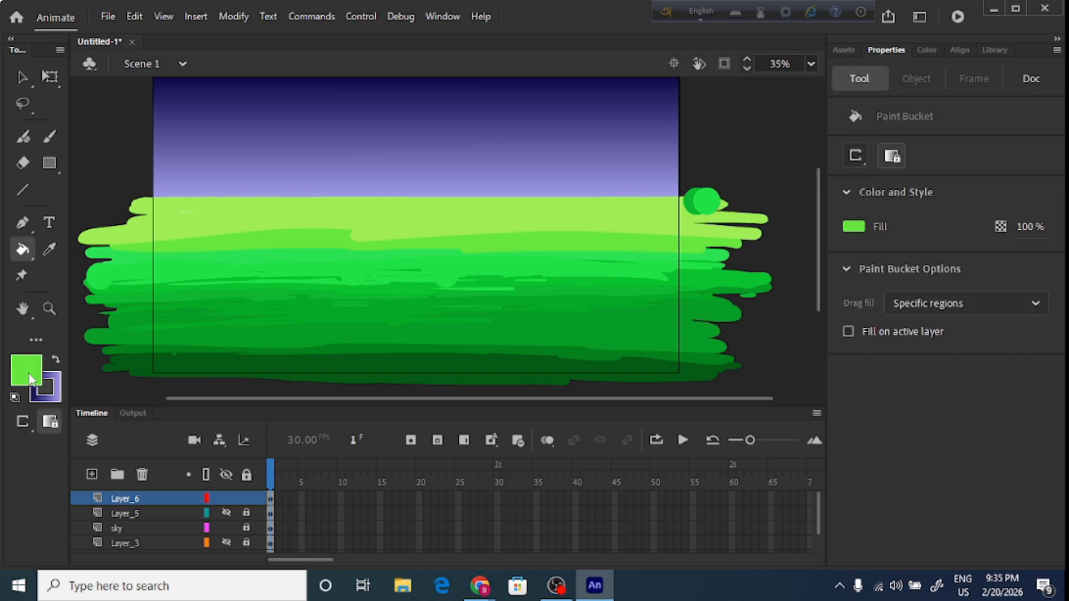
left_click(31, 380)
left_click(333, 174)
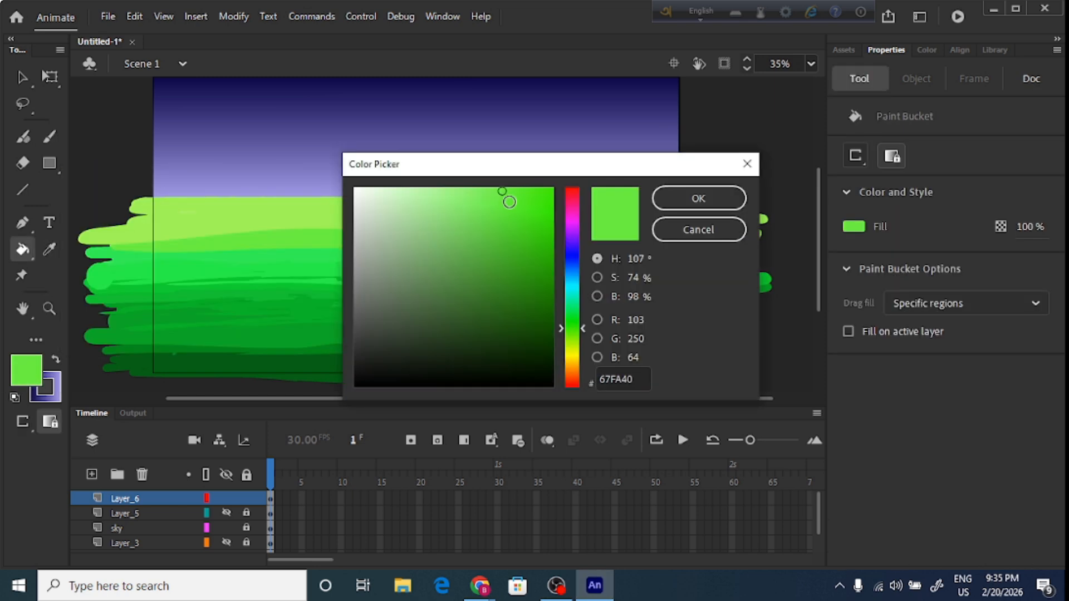
left_click(488, 189)
left_click(698, 198)
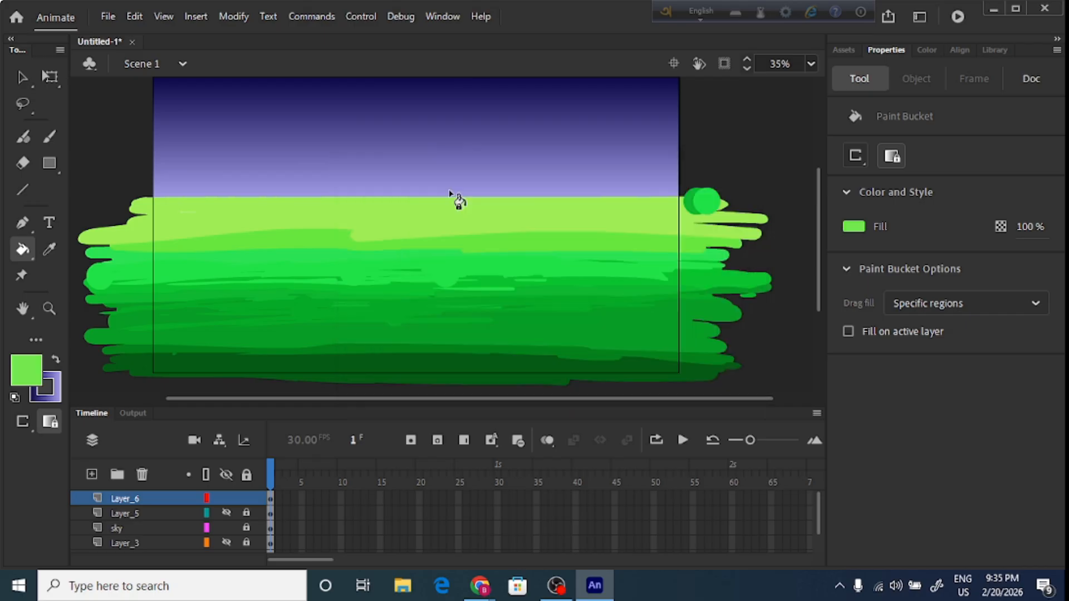
left_click(49, 137)
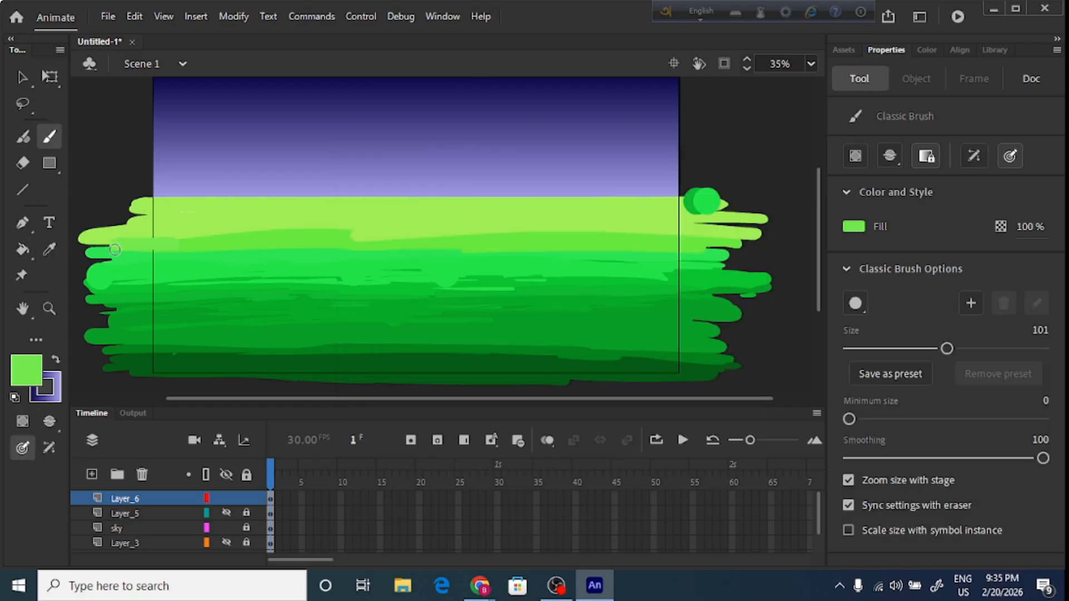
mouse_move(114, 249)
left_mouse_down()
mouse_move(273, 225)
mouse_move(396, 240)
mouse_move(350, 230)
left_mouse_up()
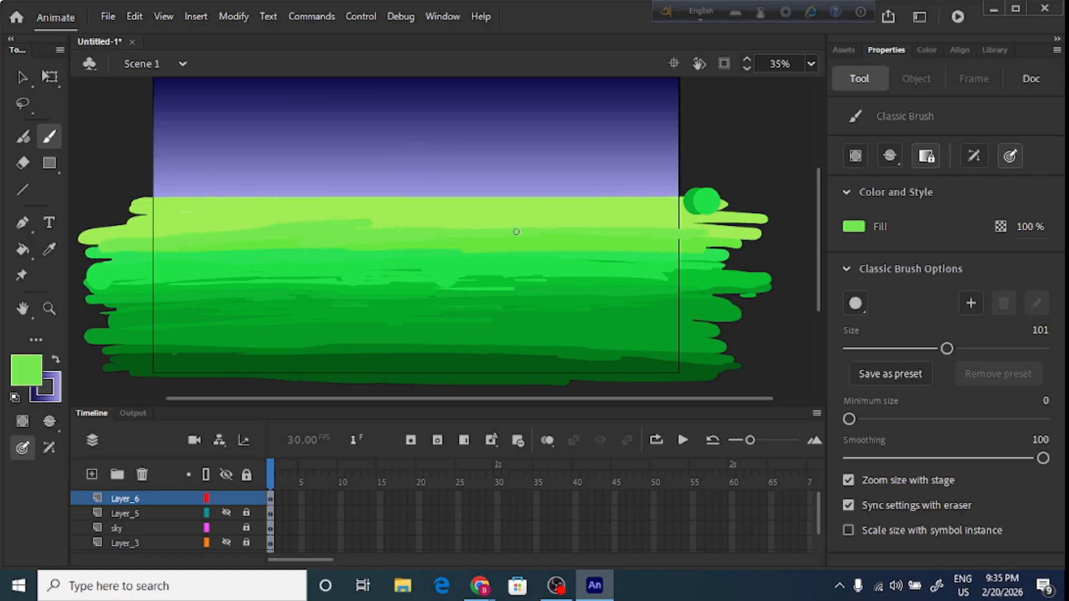
Delete the two overlapping stray green dabs outside the stage near the horizon's right end
left_click(22, 77)
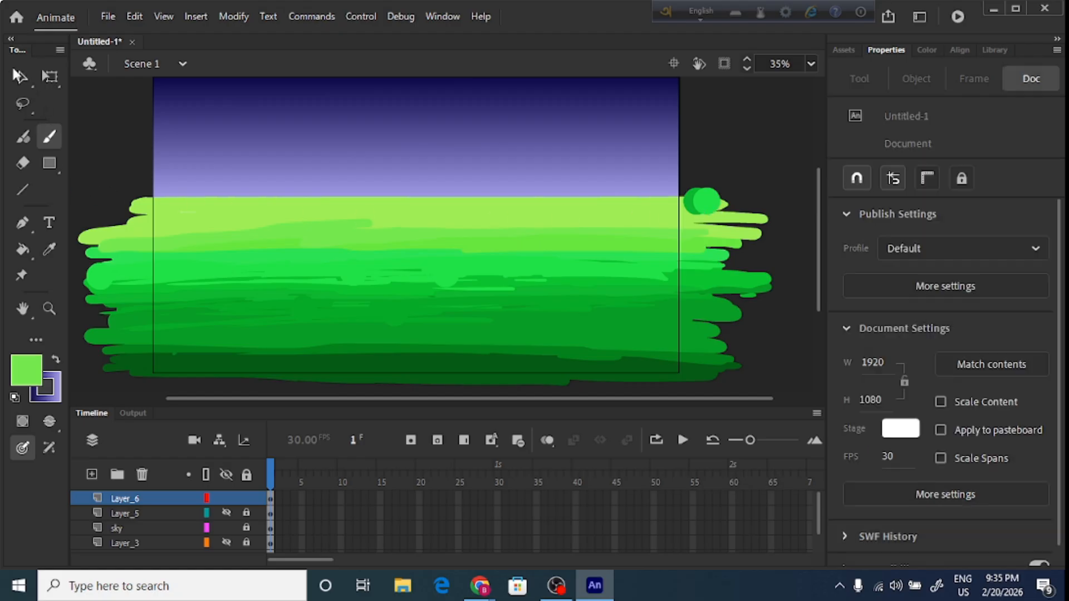
left_click(707, 203)
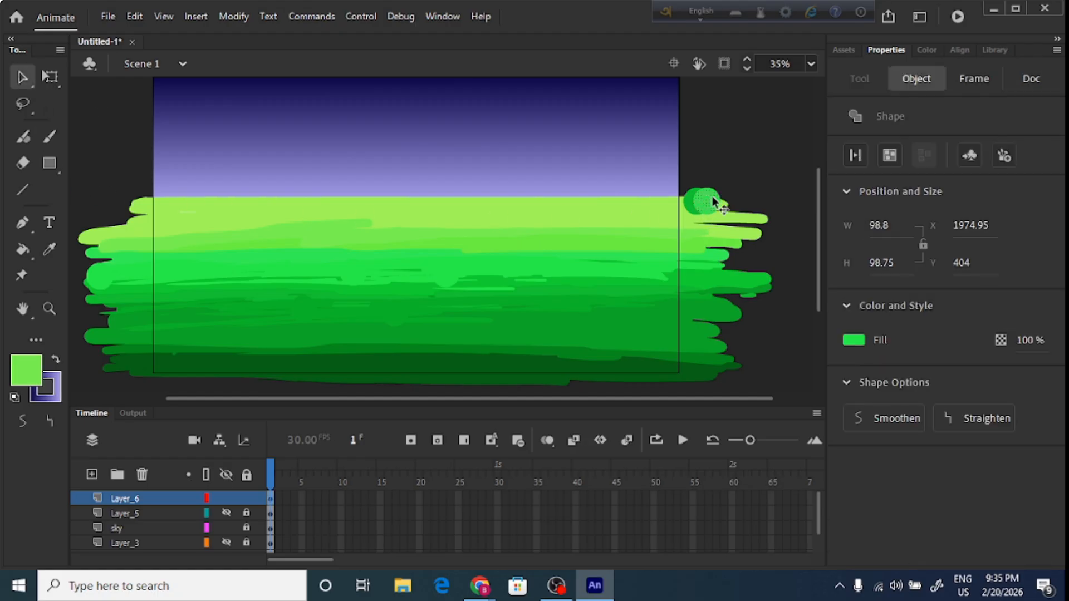
key("Delete")
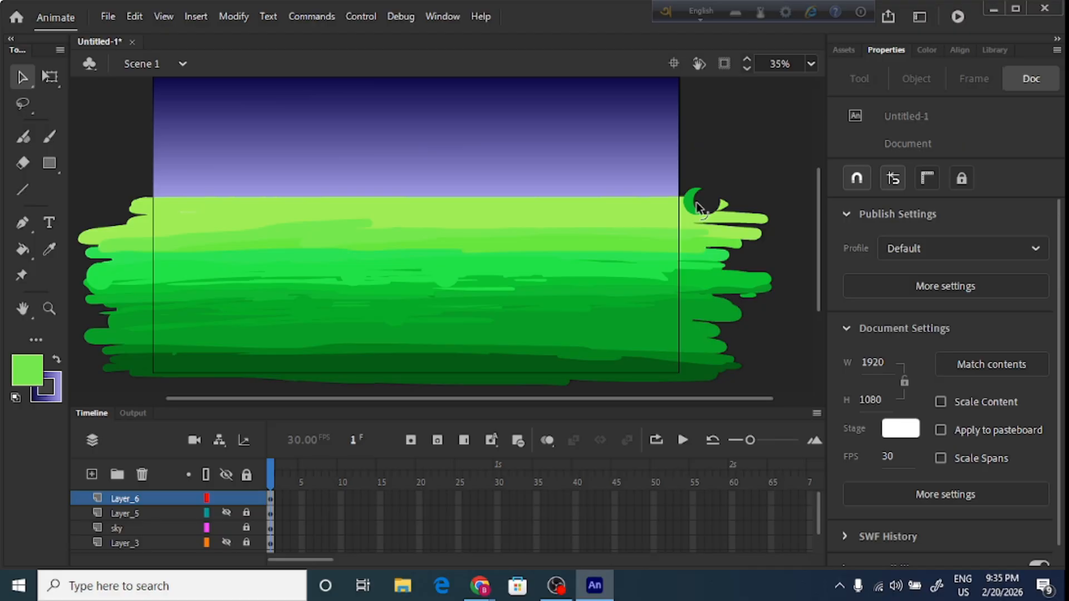
left_click(699, 208)
key("Delete")
Sample the darkest green at the ground's bottom edge and lighten the fill to 056D19
left_click(48, 252)
left_click(394, 362)
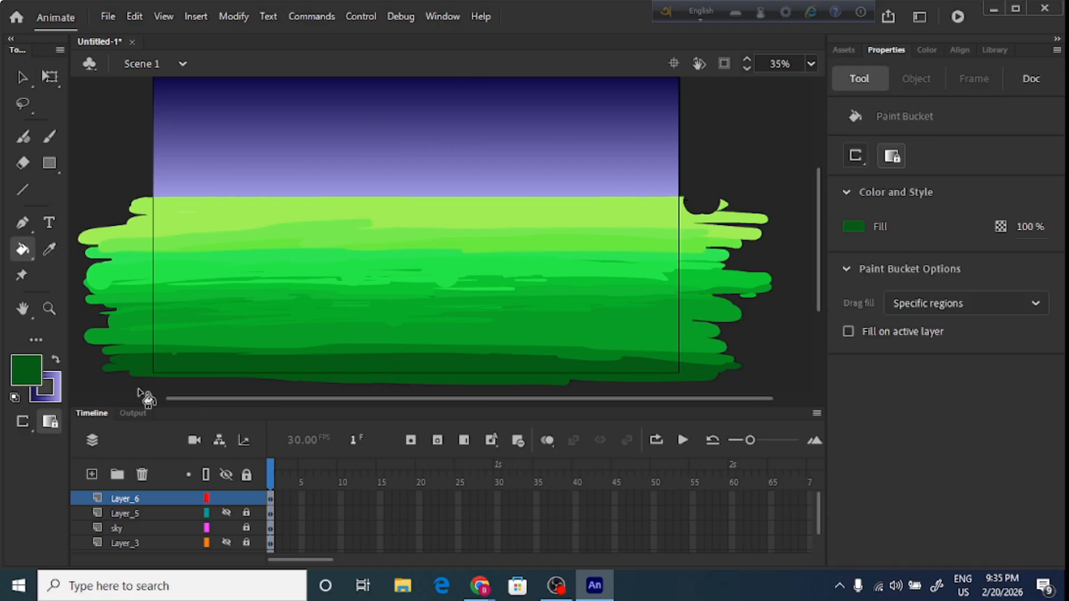
left_click(26, 383)
left_click(332, 176)
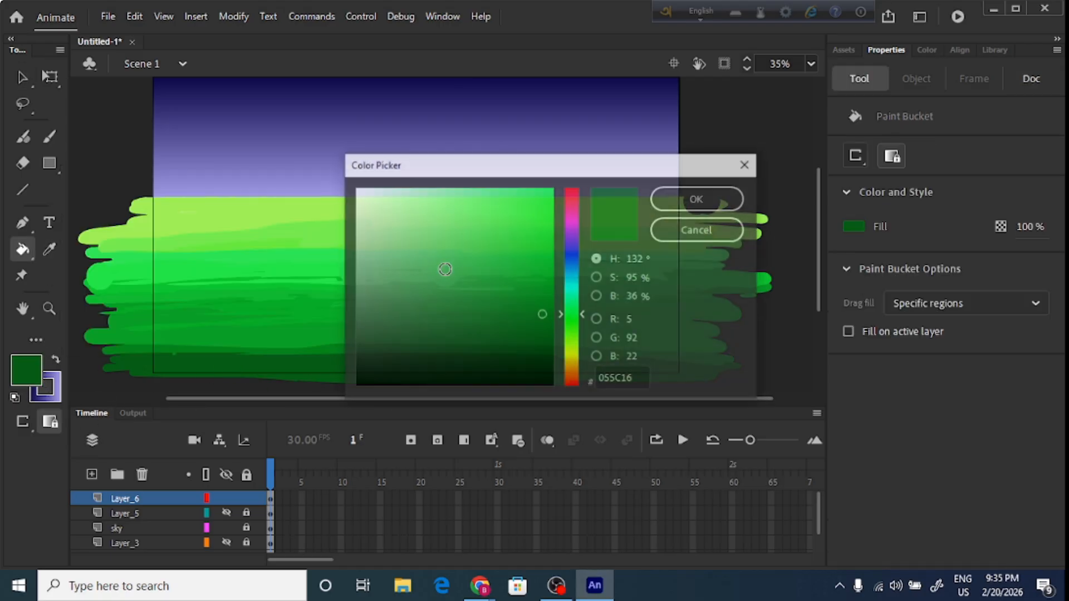
left_click(543, 300)
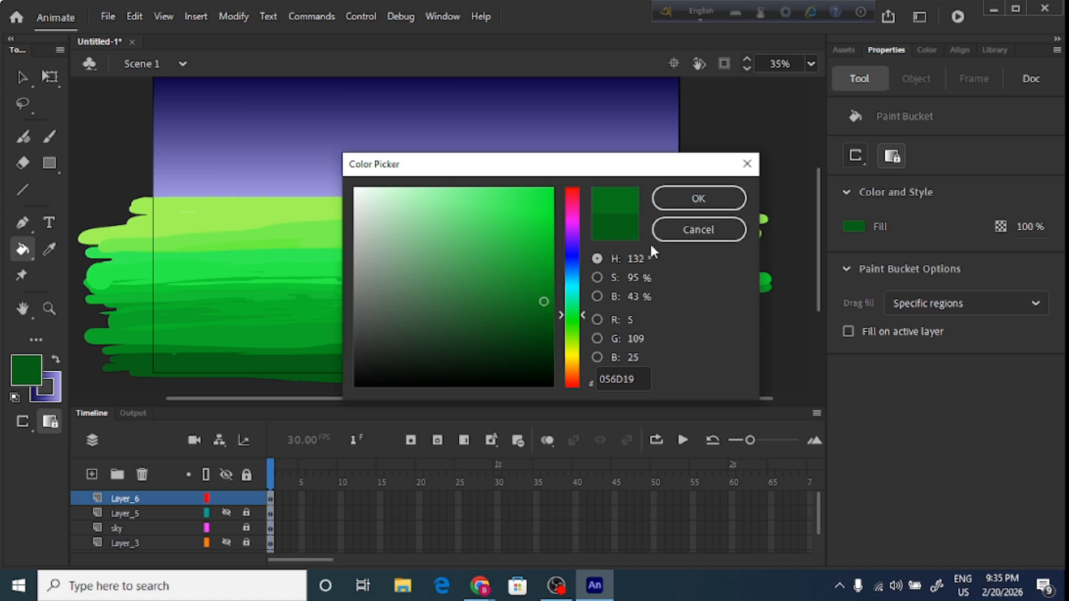
left_click(657, 201)
Brush full-width strokes over the dark bands at the ground's bottom and up into the mid green band
left_click(49, 136)
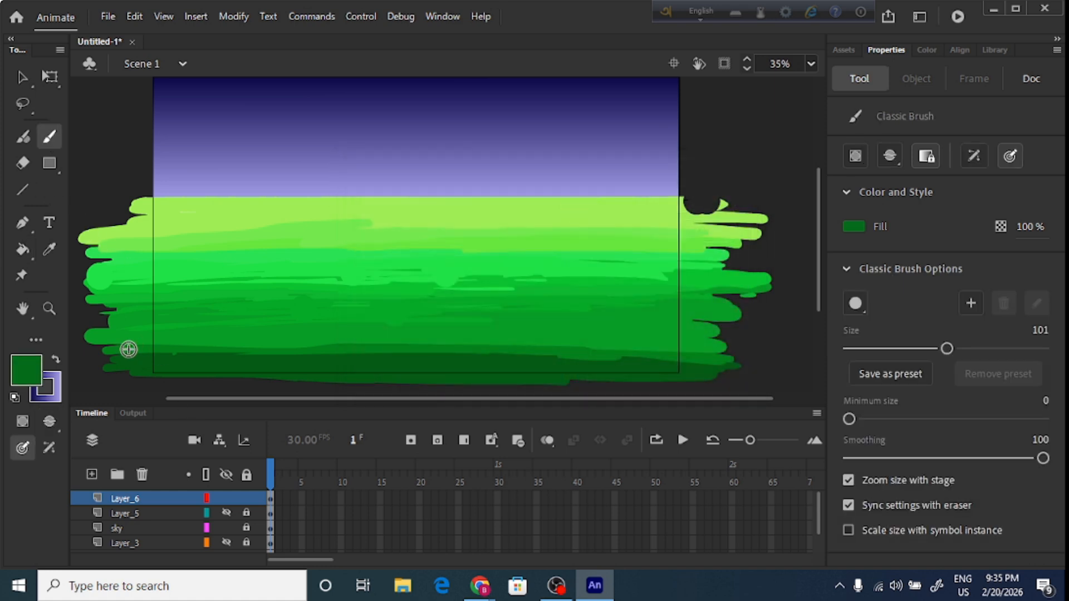
mouse_move(132, 348)
left_mouse_down()
mouse_move(246, 336)
mouse_move(272, 353)
mouse_move(406, 359)
mouse_move(161, 361)
left_mouse_up()
left_click_drag(334, 361, 737, 358)
left_click_drag(446, 353, 528, 357)
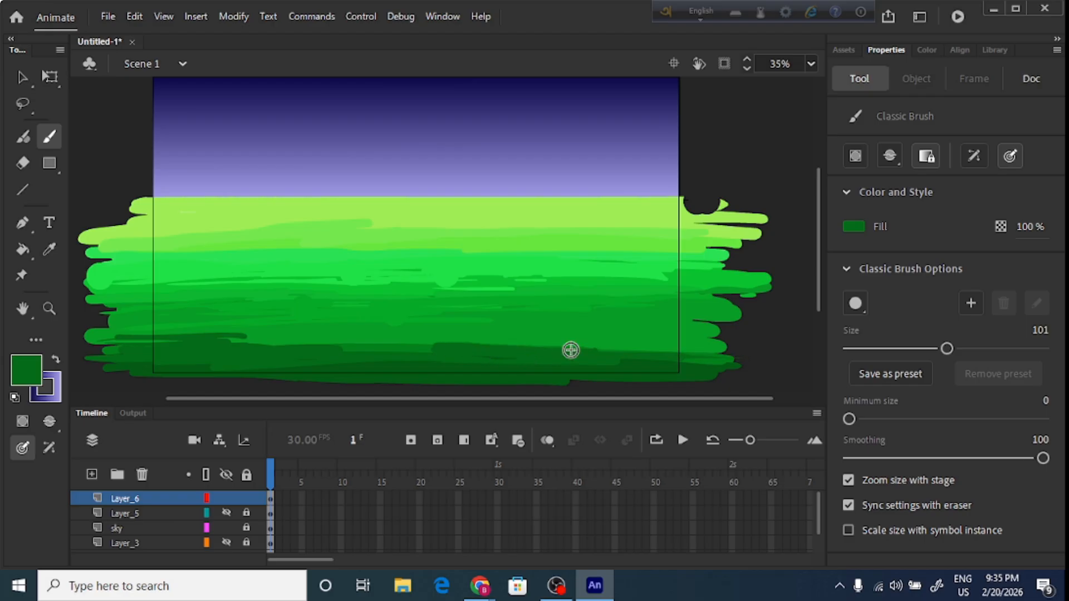
left_click_drag(187, 342, 478, 346)
mouse_move(384, 343)
left_mouse_down()
mouse_move(653, 351)
mouse_move(615, 358)
left_mouse_up()
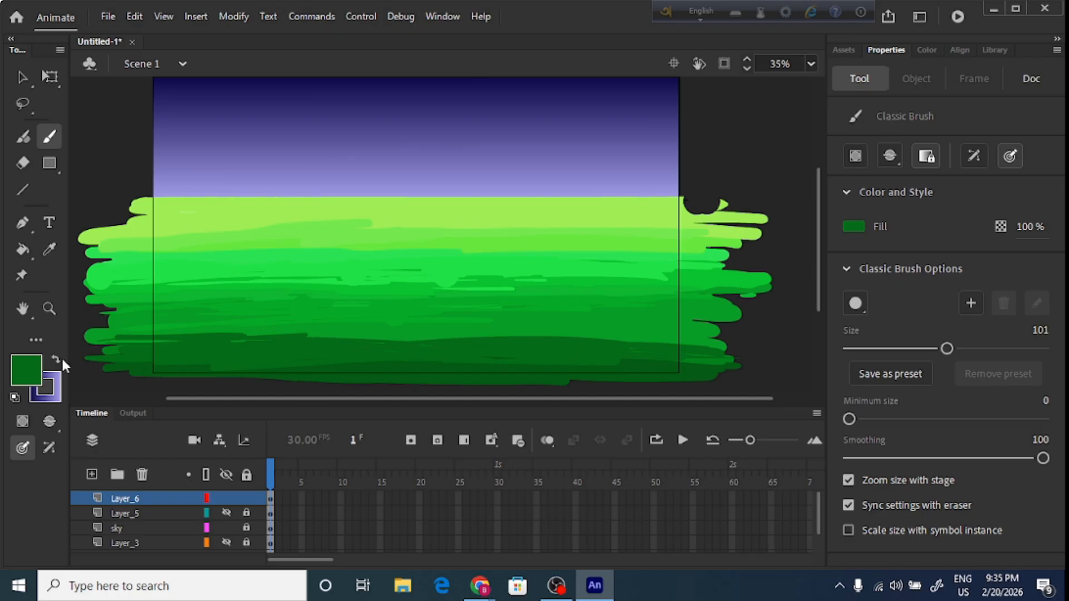
Sample the mid green band, darken the fill slightly and brush streaks along its border with the dark green band
left_click(49, 249)
left_click(386, 323)
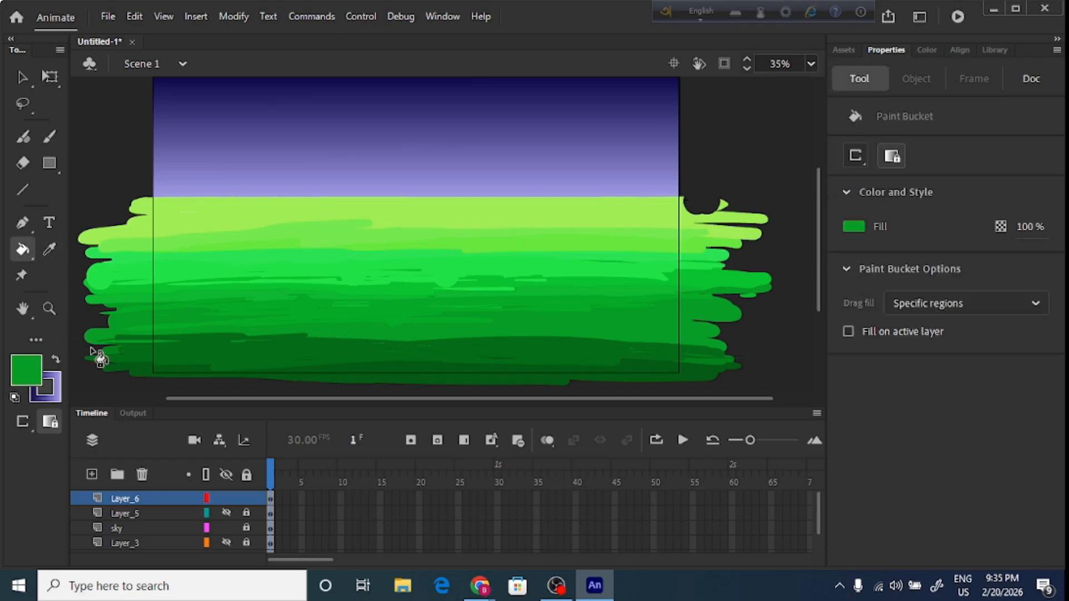
left_click(43, 356)
left_click(328, 175)
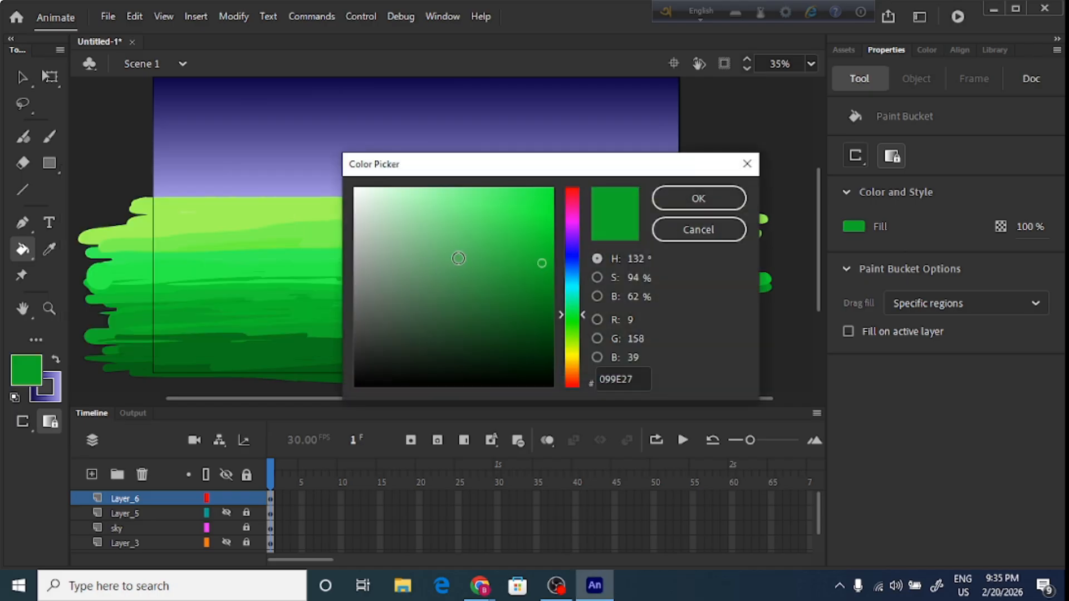
left_click(546, 277)
left_click(708, 202)
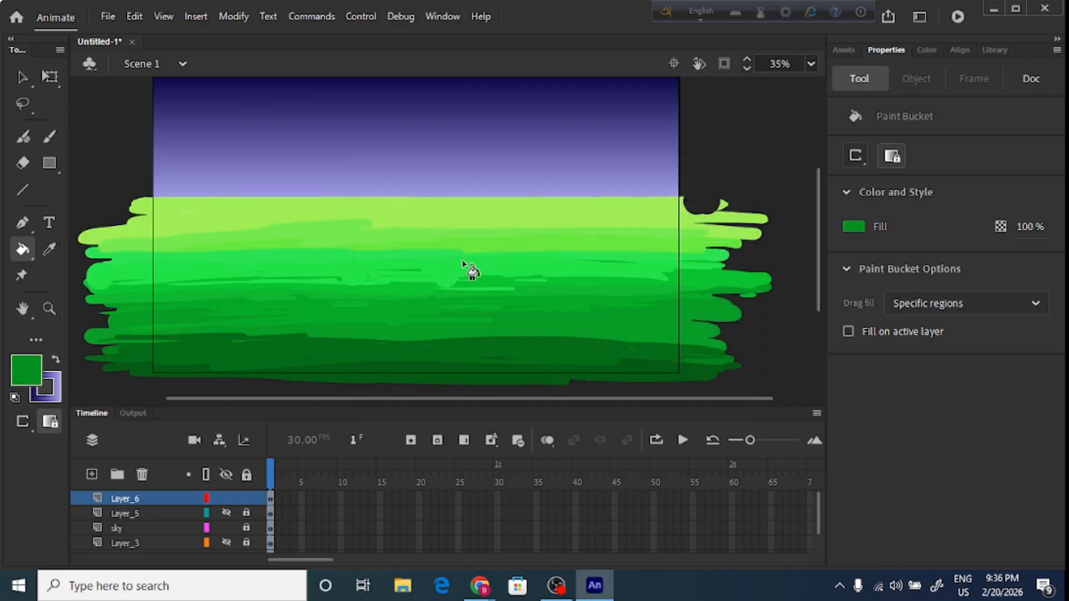
left_click(49, 137)
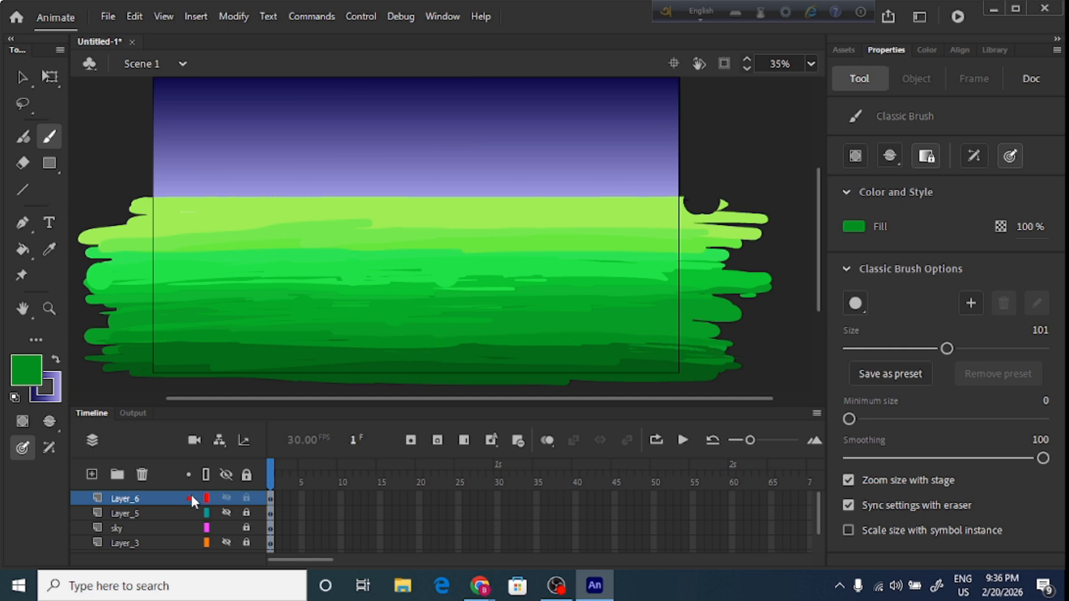
Delete the green brush strokes that overhang the stage's right edge on Layer_6
key("v")
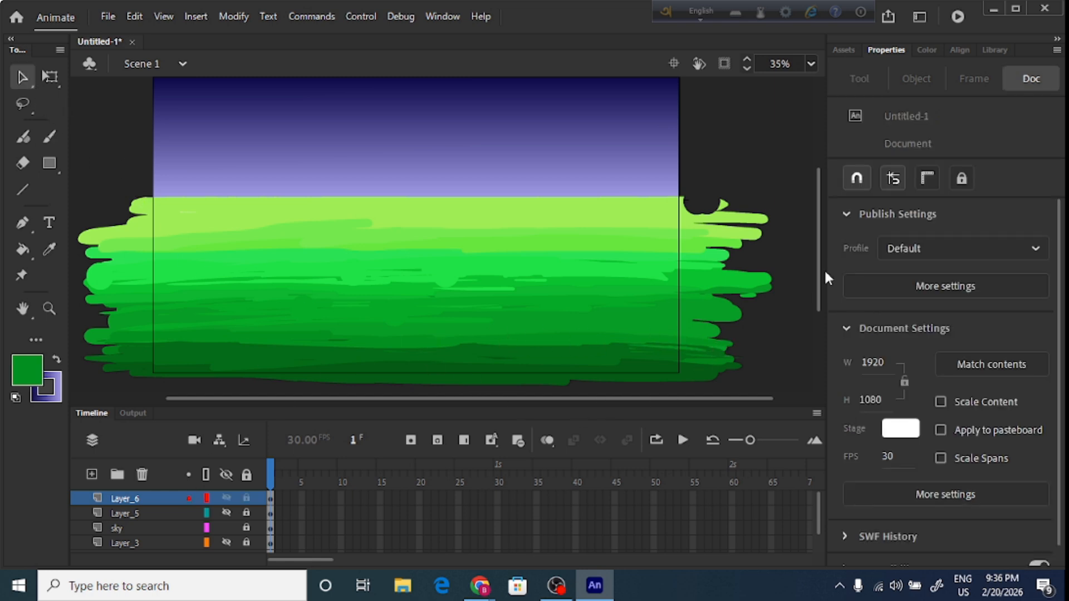
scroll(815, 216, "down", 2)
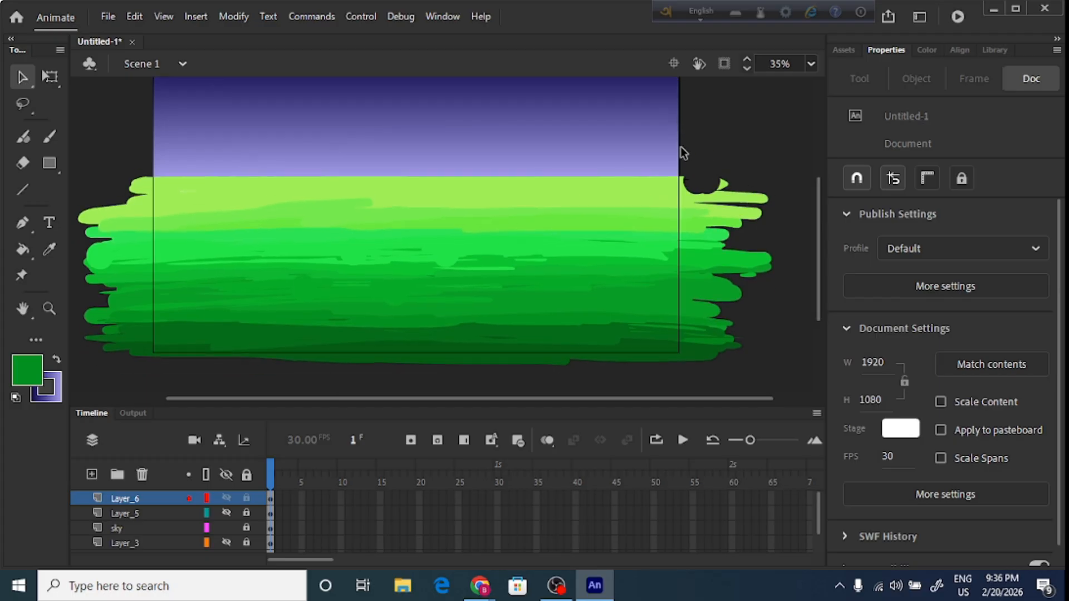
mouse_move(683, 155)
left_mouse_down()
mouse_move(700, 302)
mouse_move(729, 383)
mouse_move(780, 391)
left_mouse_up()
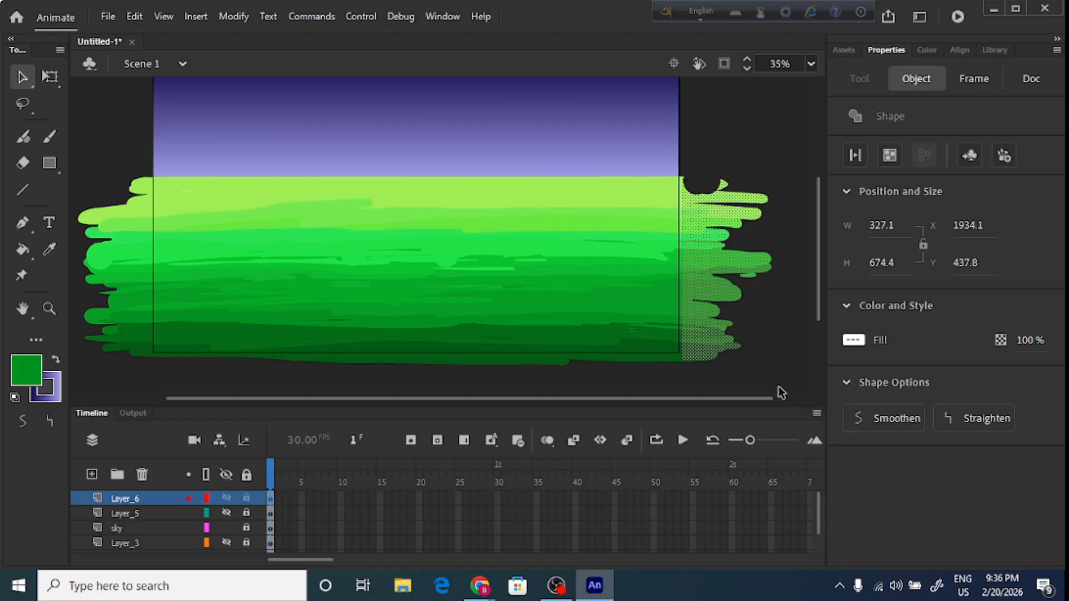
key("Delete")
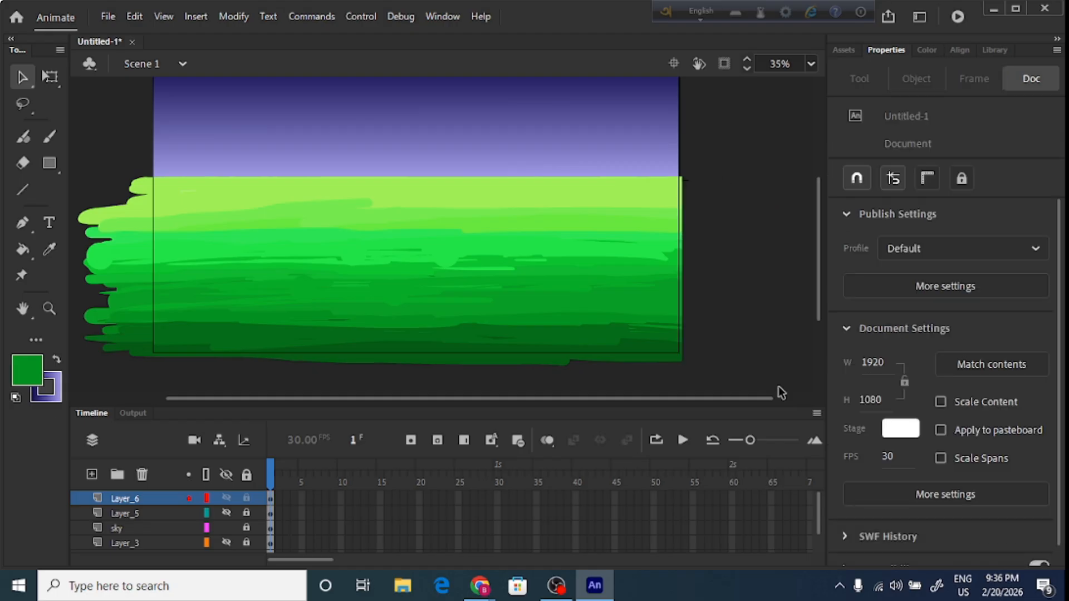
Trim away the uneven strip of dark green paint below the stage's bottom edge
left_click_drag(820, 301, 819, 307)
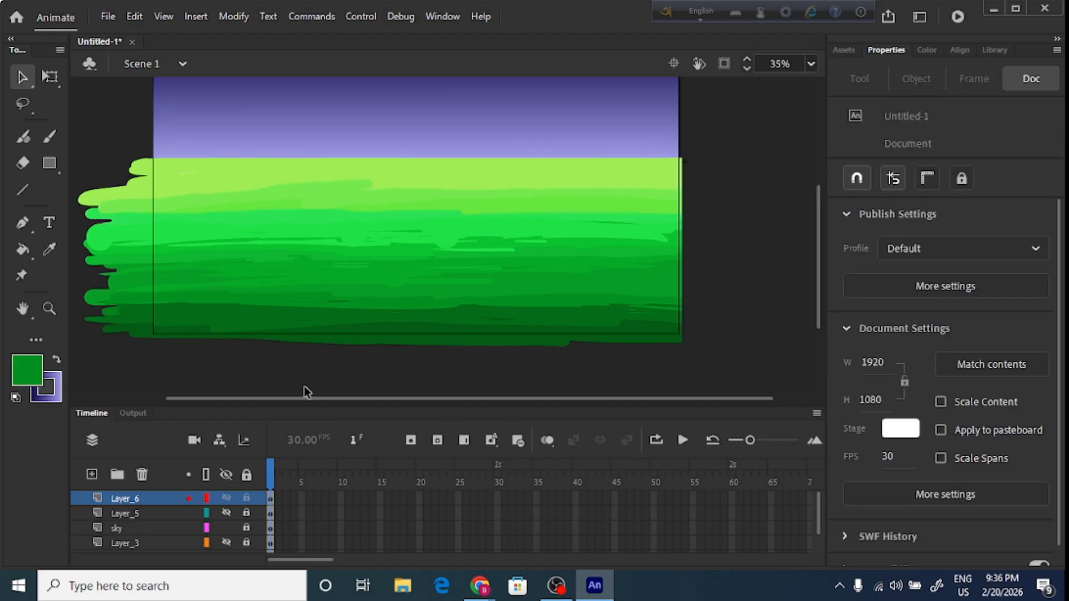
mouse_move(121, 385)
left_mouse_down()
mouse_move(495, 372)
mouse_move(685, 341)
left_mouse_up()
left_click(686, 342)
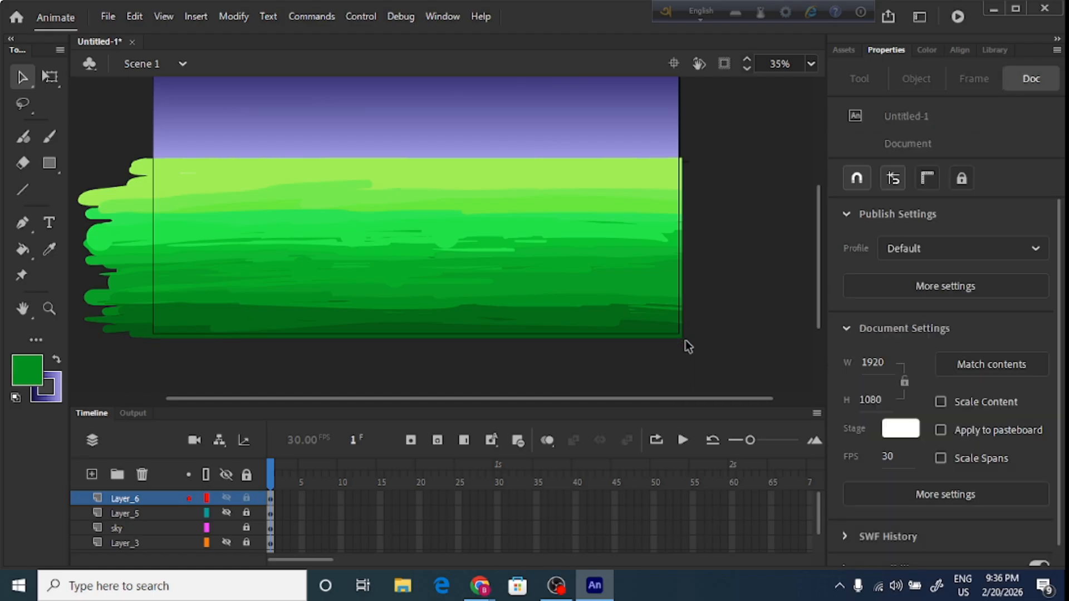
Delete the green strokes overhanging the stage's left edge and fit the stage in the window
scroll(349, 403, "left", 3)
scroll(346, 399, "left", 1)
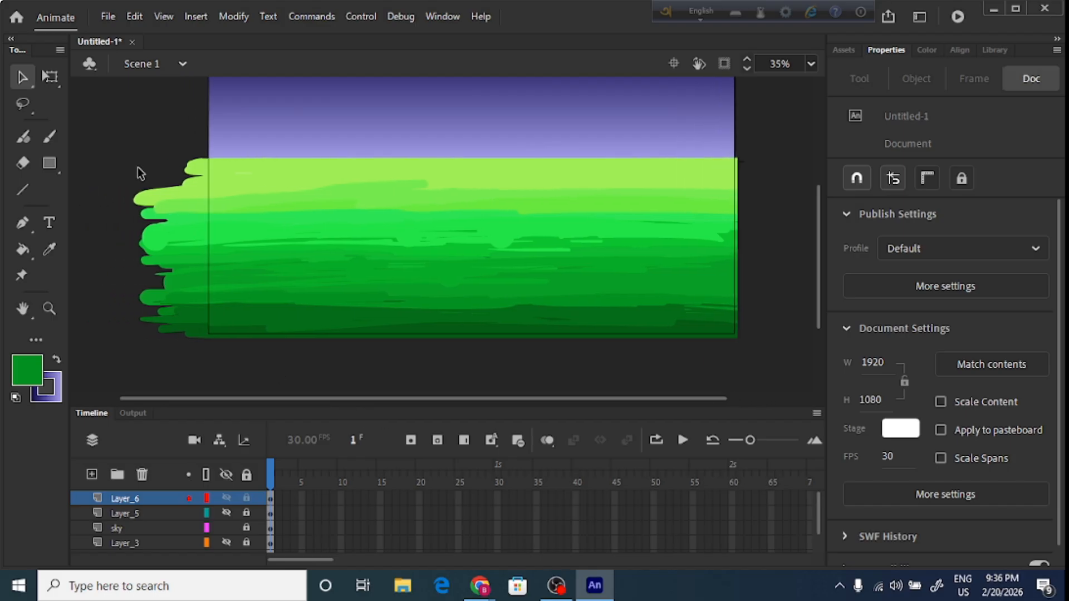
left_click_drag(114, 139, 207, 352)
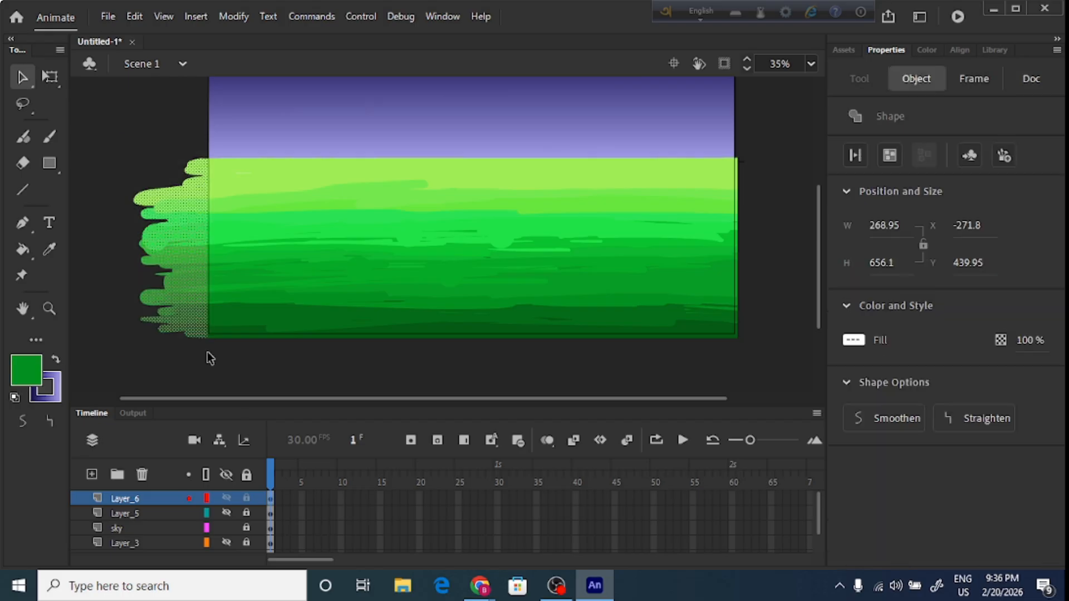
key("Delete")
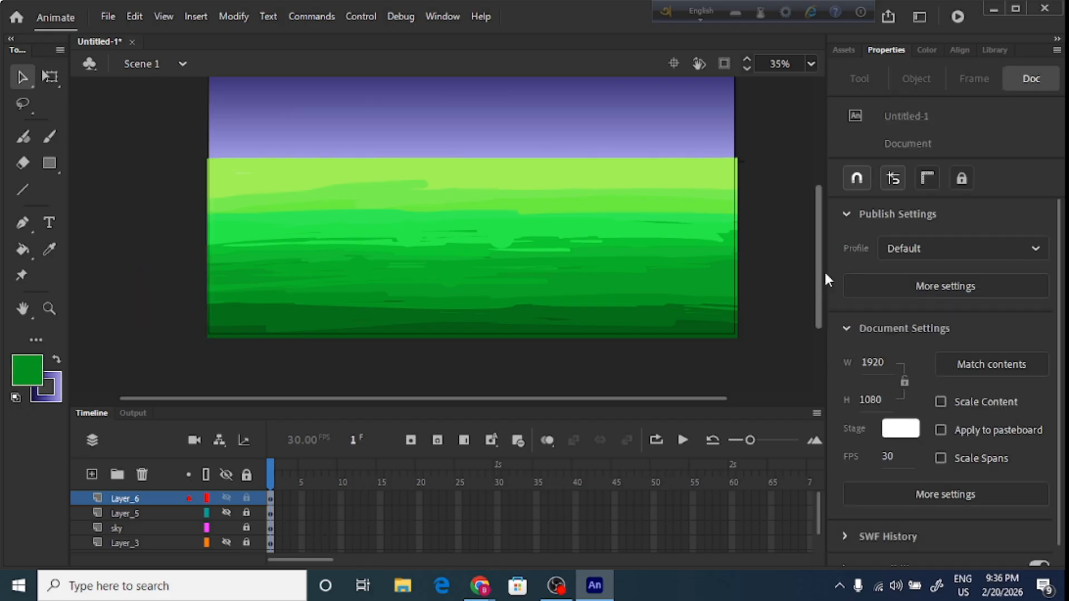
scroll(812, 276, "up", 3)
left_click(812, 64)
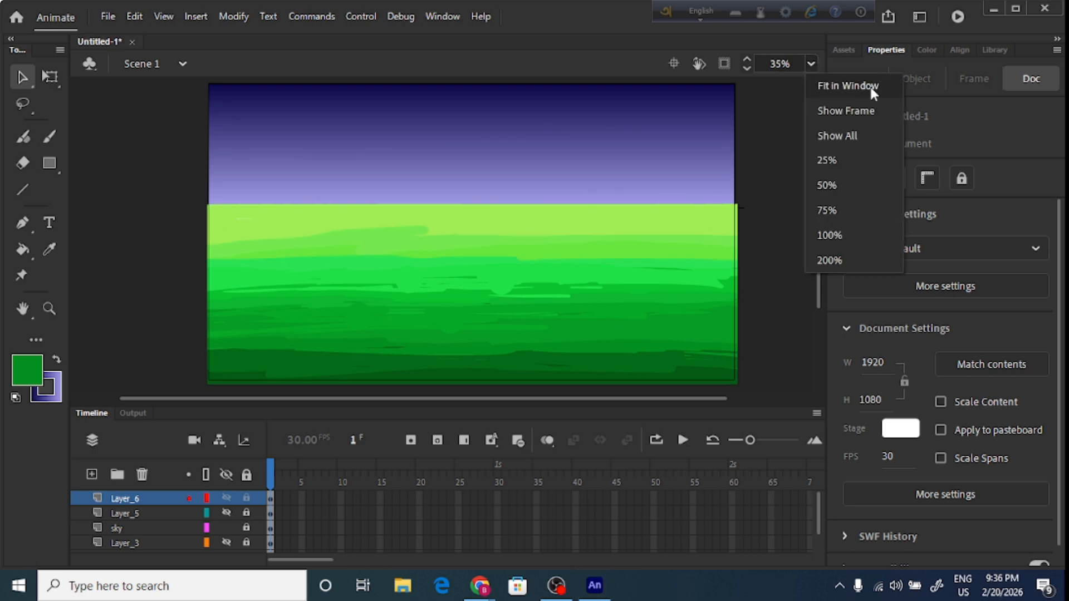
left_click(870, 87)
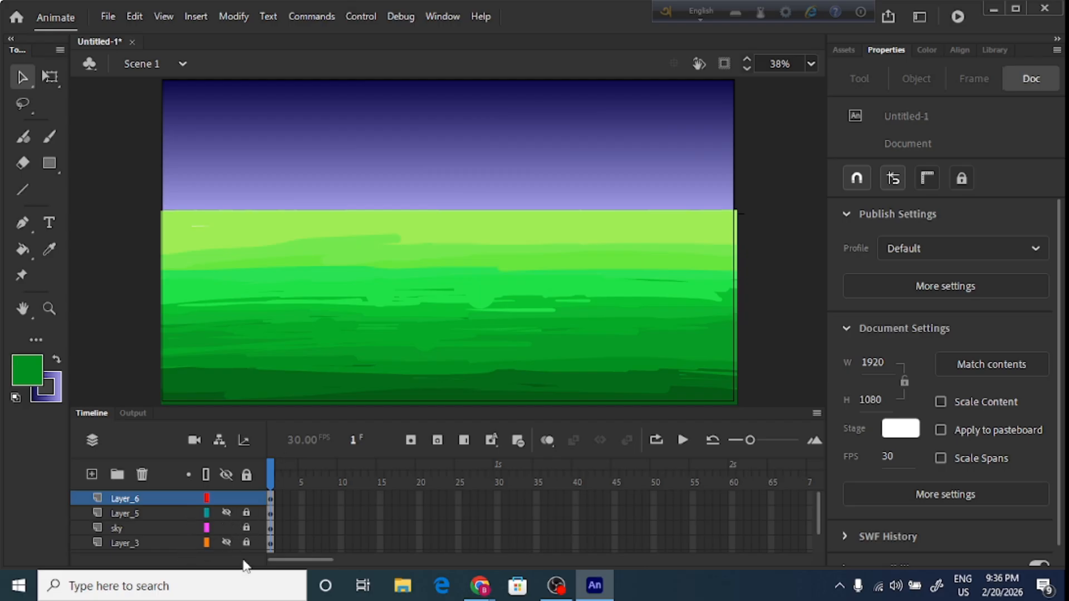
Unlock the sky layer and recolour the light end of its linear gradient to mint green 79F8CC
left_click(158, 528)
left_click(246, 527)
left_click(439, 356)
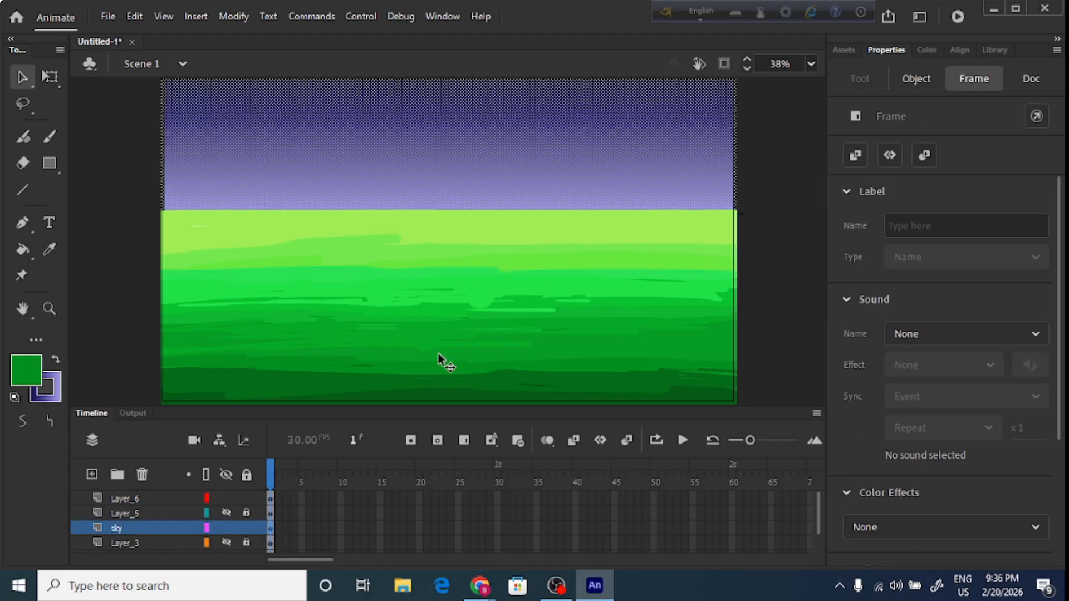
left_click(925, 50)
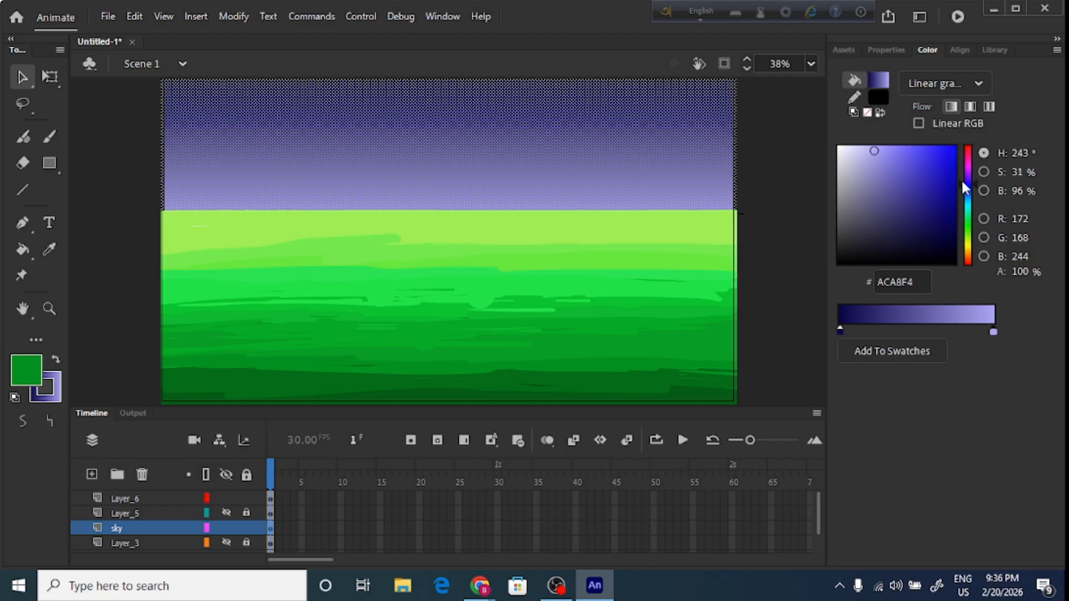
left_click_drag(962, 183, 974, 214)
mouse_move(878, 153)
left_mouse_down()
mouse_move(951, 205)
mouse_move(946, 186)
mouse_move(921, 179)
mouse_move(897, 146)
left_mouse_up()
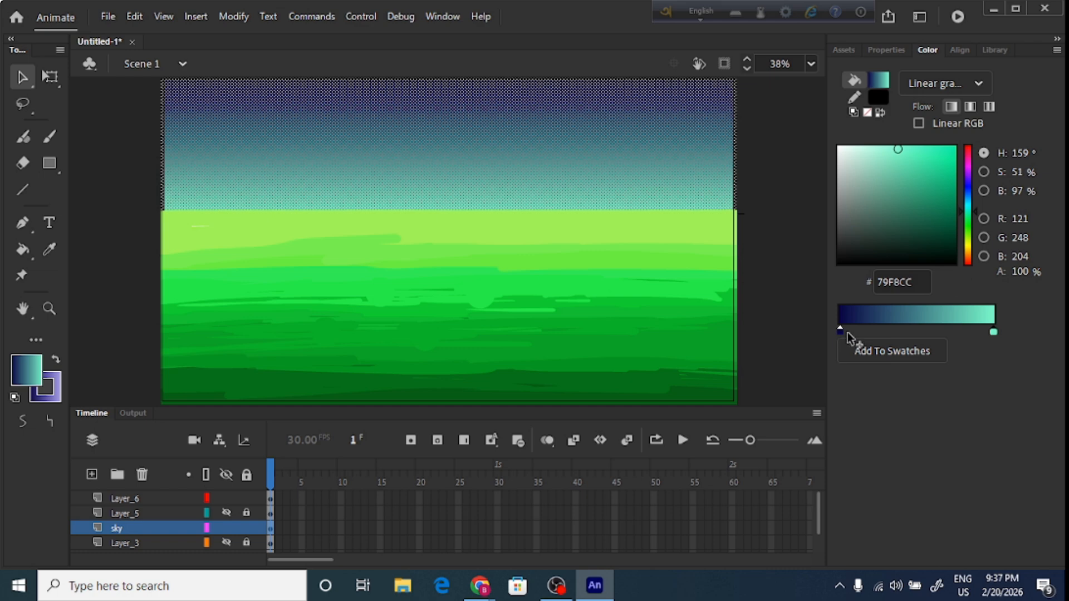
Recolour the dark end of the sky gradient to deep green 056A4C
left_click(840, 329)
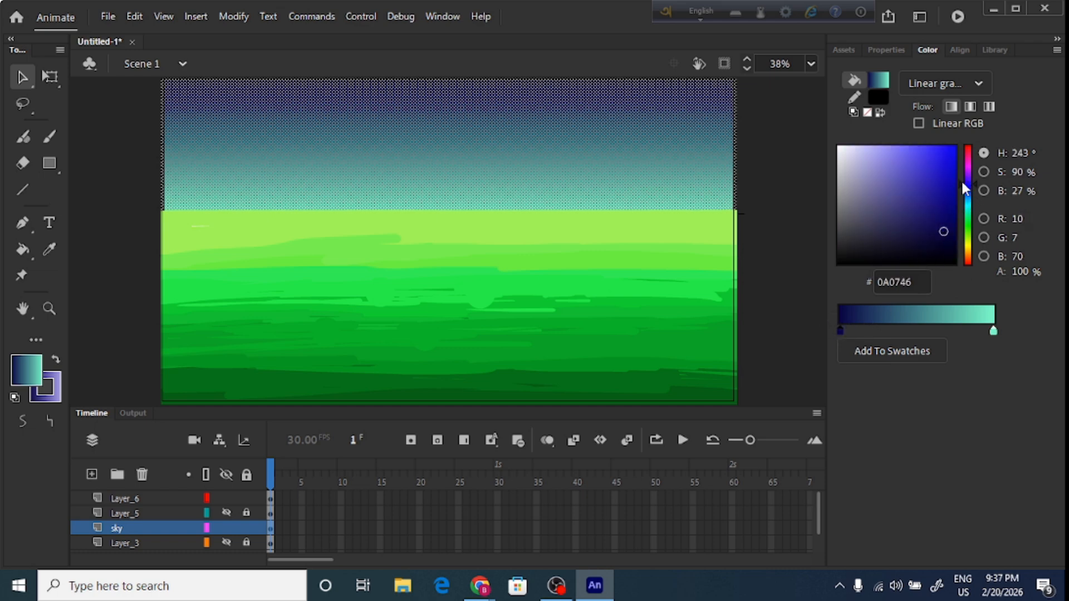
mouse_move(962, 184)
left_mouse_down()
mouse_move(969, 217)
mouse_move(950, 215)
left_mouse_up()
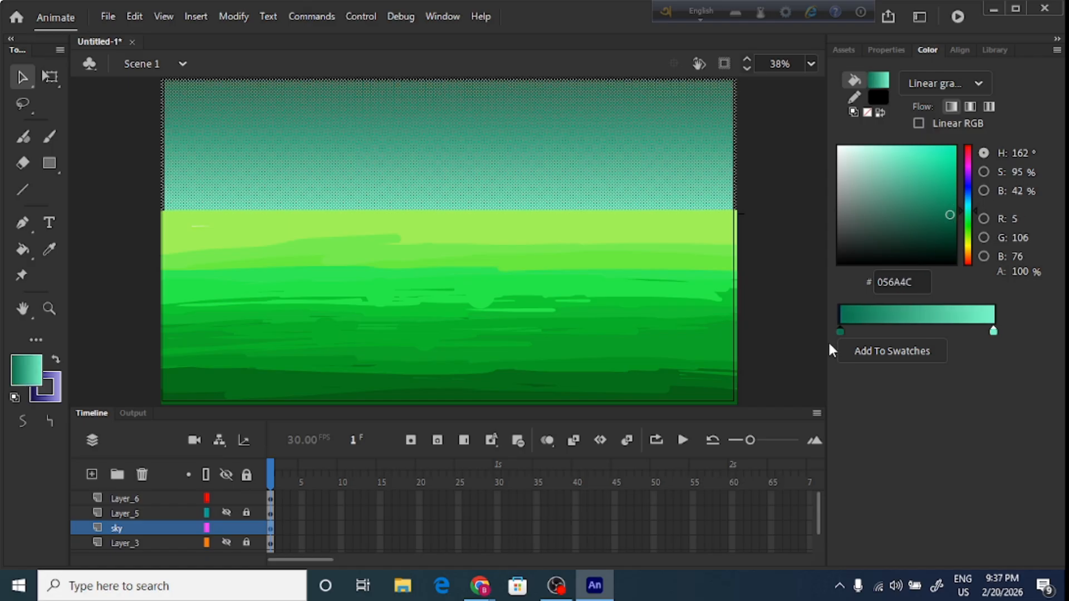
left_click(840, 331)
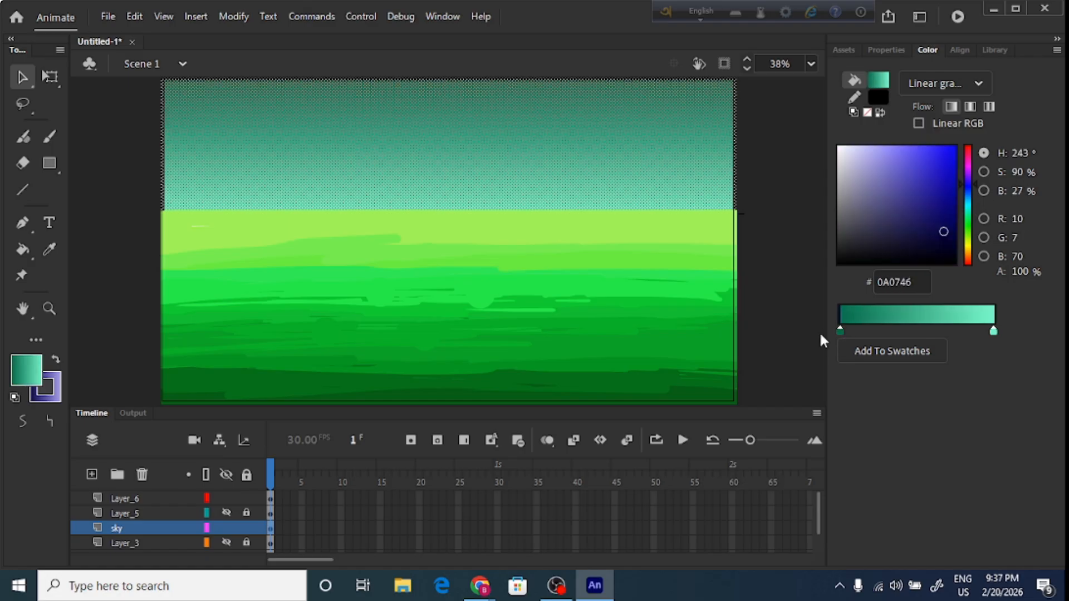
left_click(840, 332)
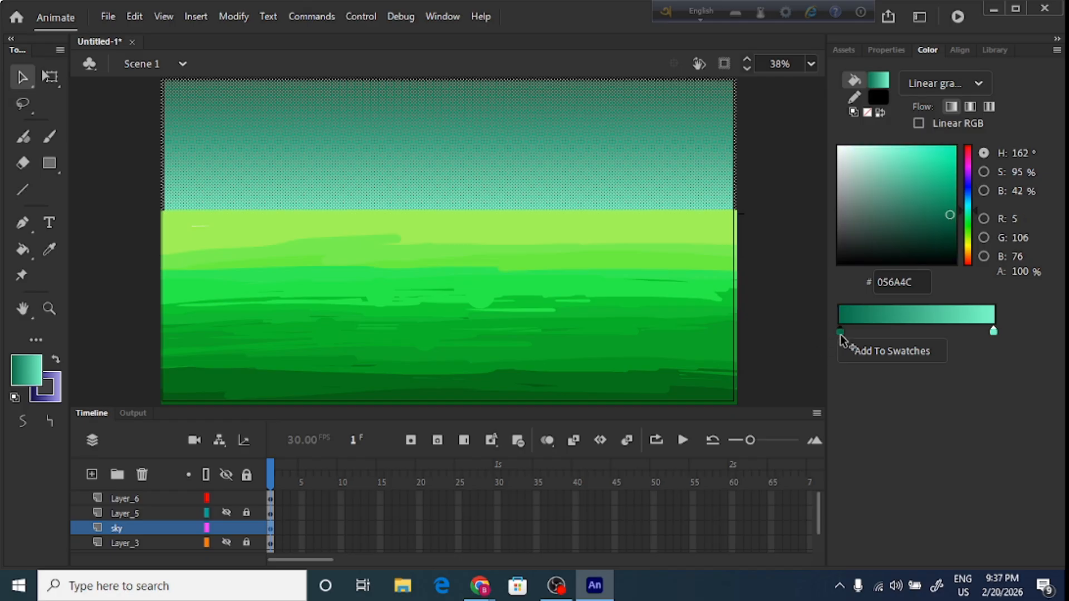
Lighten the pale end of the sky gradient to 9FFBDB and deselect the sky
left_click(993, 332)
left_click_drag(897, 149, 880, 148)
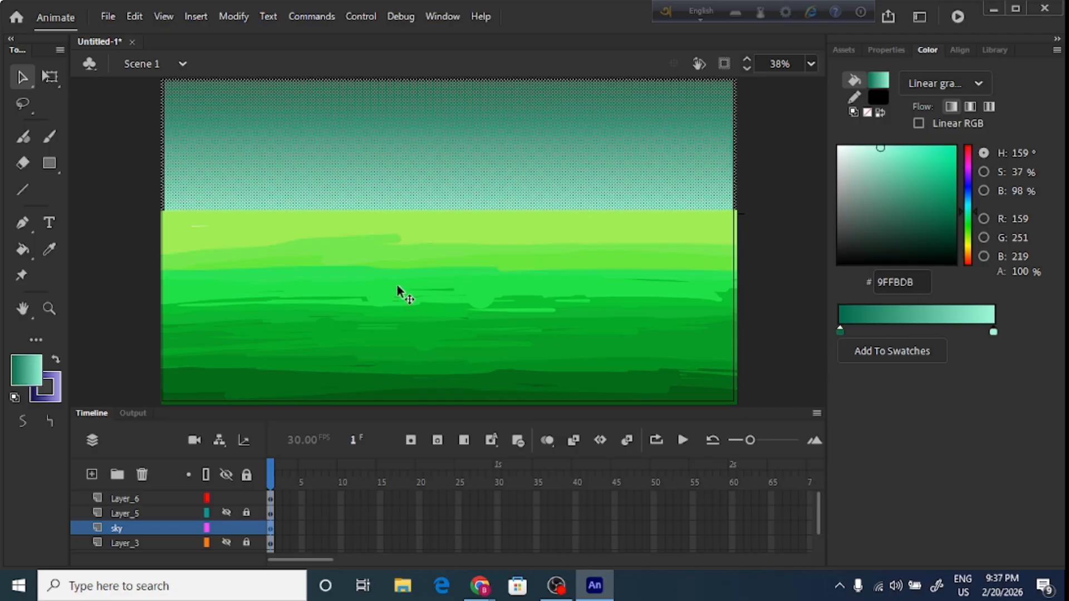
left_click(782, 196)
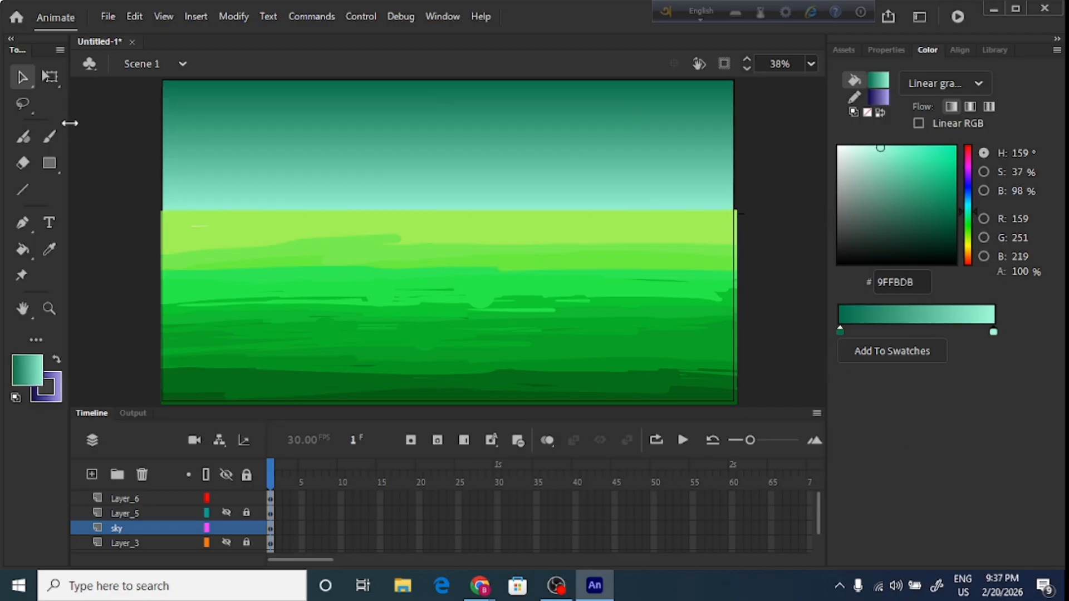
Shift the sky's gradient slightly downward with the Gradient Transform tool so the pale tone sits near the horizon
left_click_drag(54, 79, 101, 99)
left_click(439, 178)
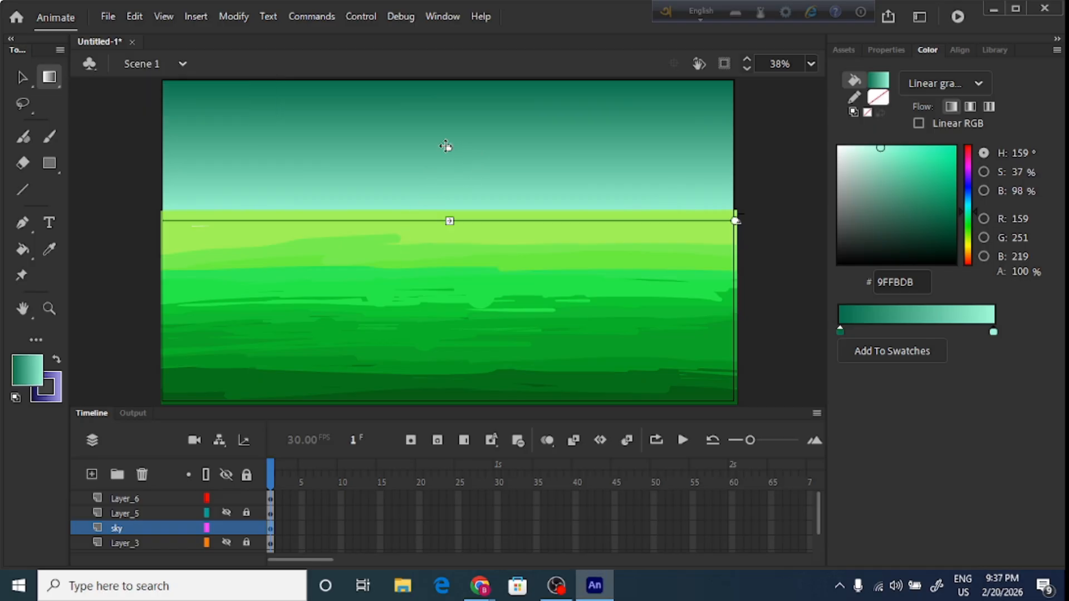
left_click_drag(451, 221, 451, 244)
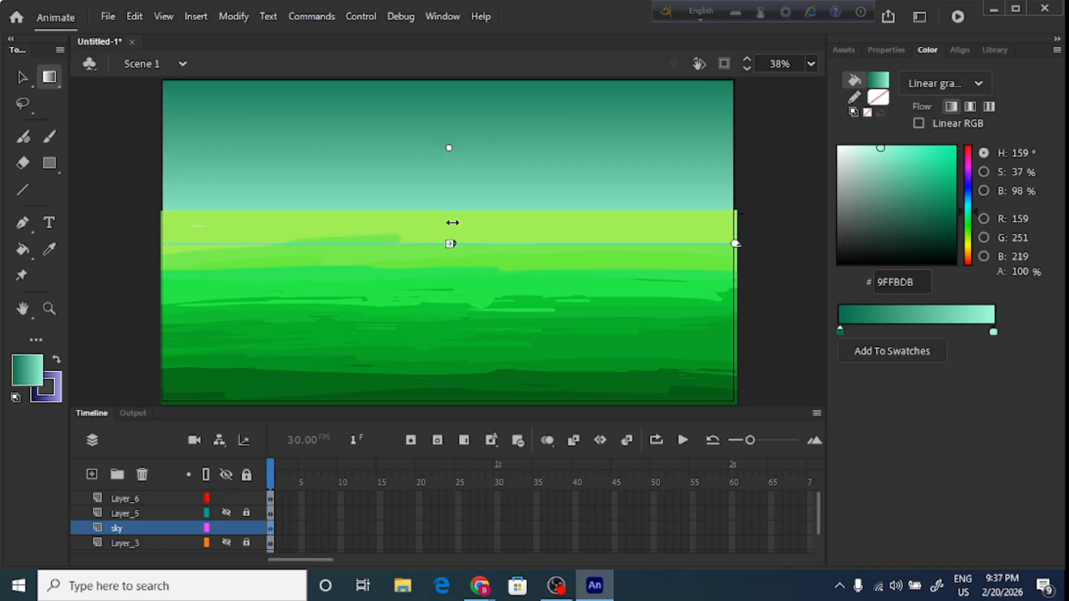
mouse_move(449, 147)
left_mouse_down()
mouse_move(445, 132)
mouse_move(454, 151)
left_mouse_up()
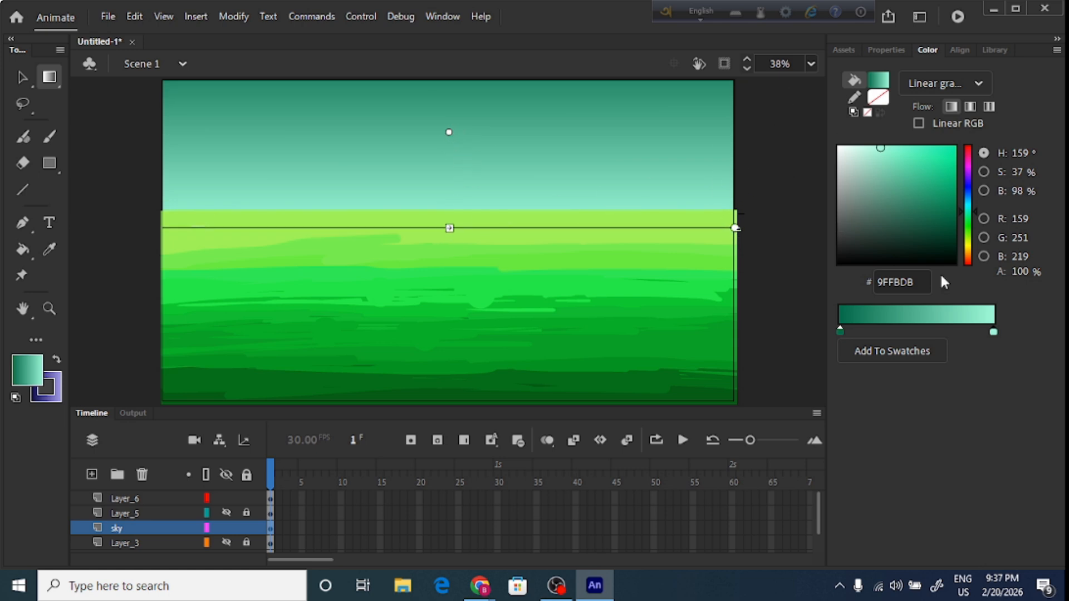
Lighten the dark end of the sky gradient to 15A379 and shift the gradient down a little more
left_click(840, 331)
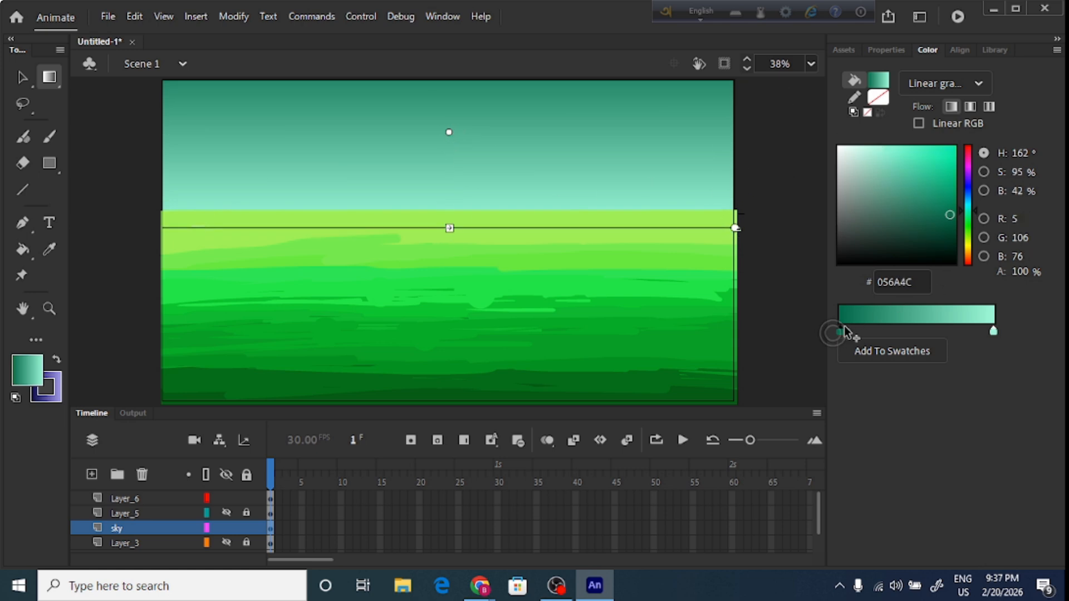
mouse_move(949, 218)
left_mouse_down()
mouse_move(950, 192)
mouse_move(940, 188)
left_mouse_up()
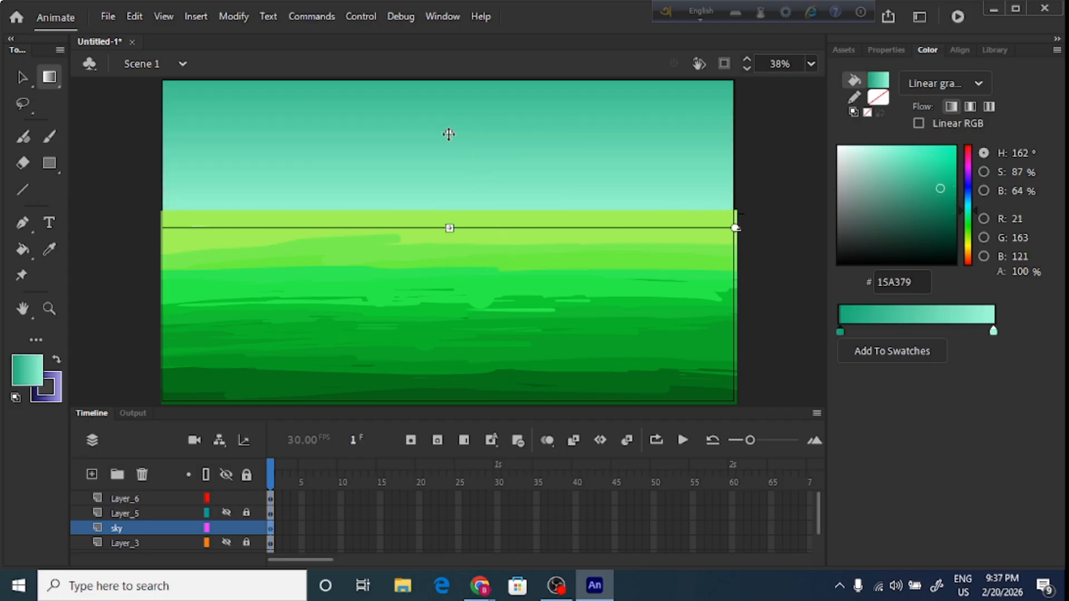
left_click_drag(449, 133, 455, 134)
left_click_drag(448, 244, 447, 246)
left_click(768, 196)
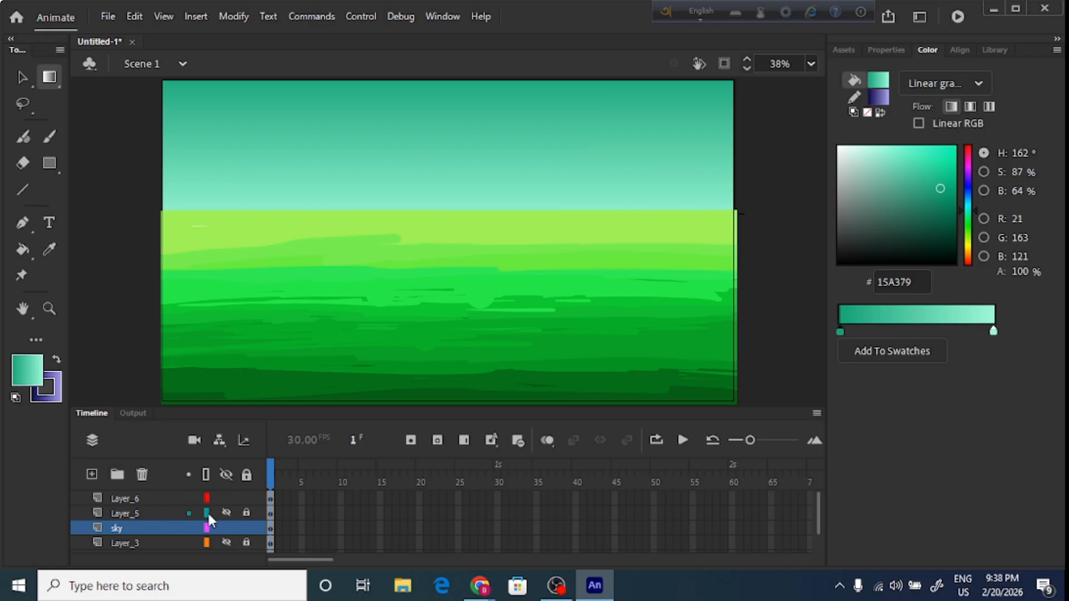
Briefly show and hide Layer_5 and Layer_3 in turn to check their contents
left_click(226, 512)
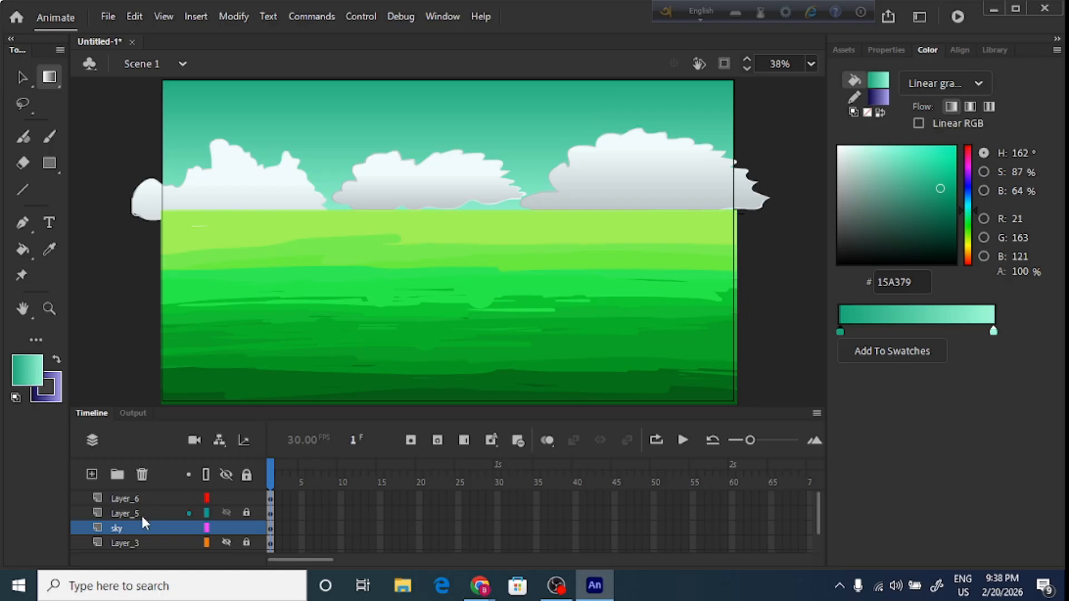
left_click(228, 513)
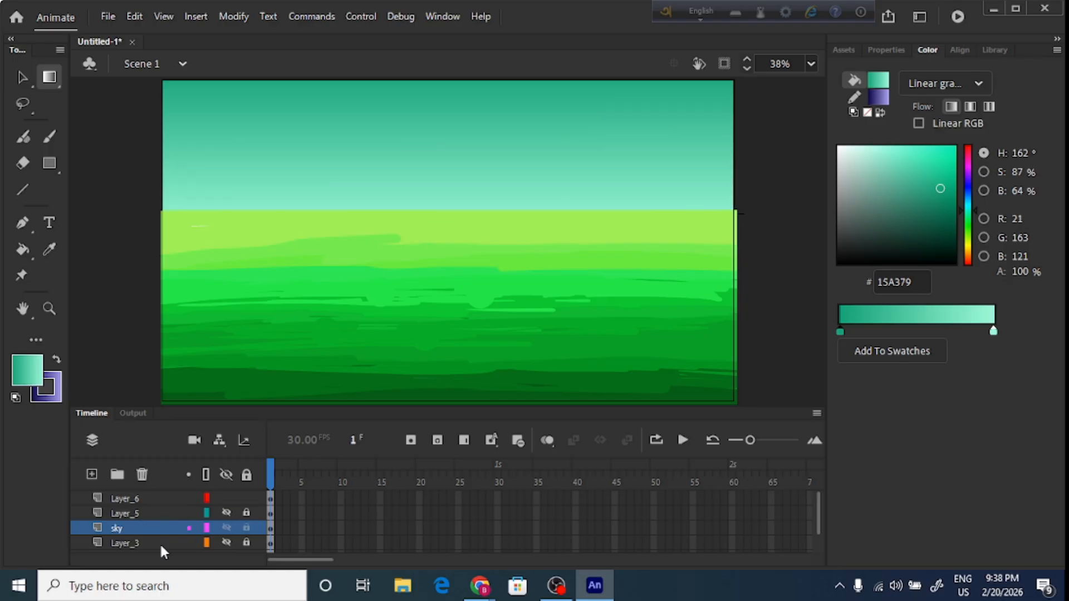
left_click(225, 543)
left_click(226, 543)
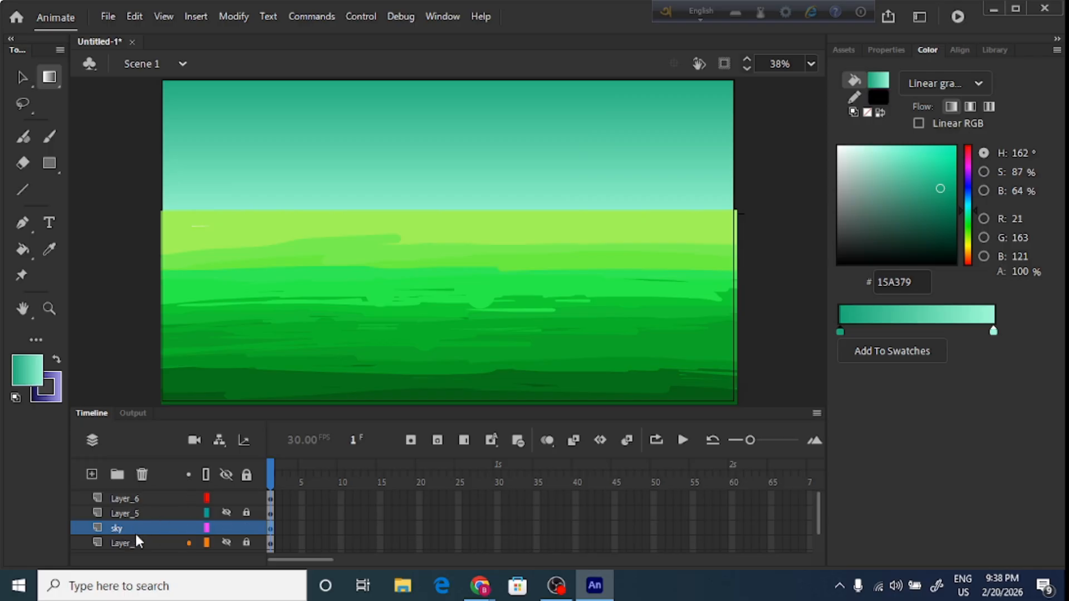
Move the sky layer below Layer_3 and Layer_2, directly above Layer_1, and keep it selected
left_click_drag(121, 531, 122, 545)
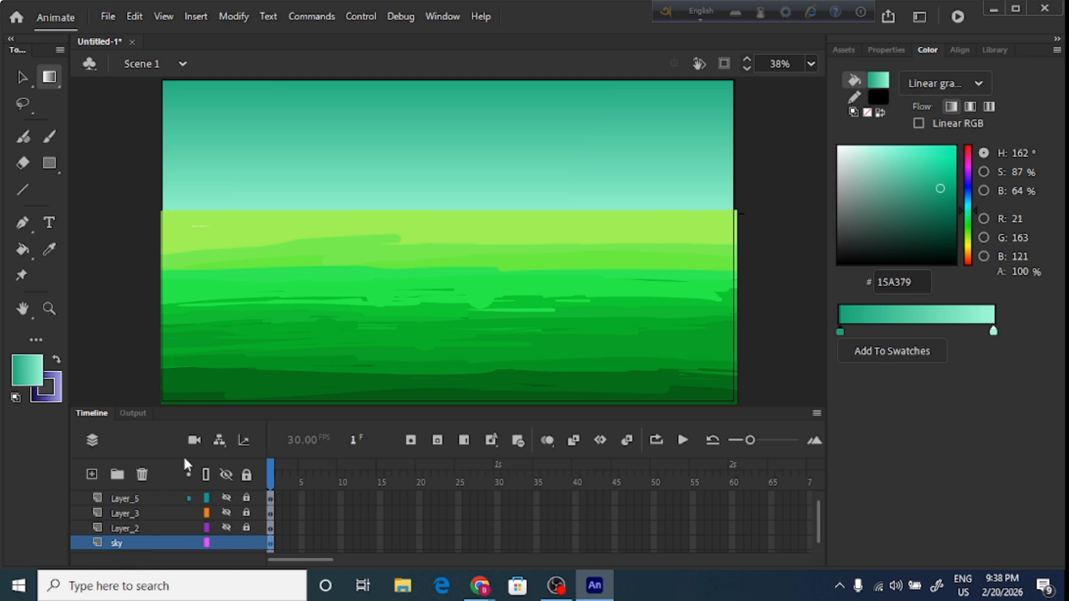
left_click(123, 499)
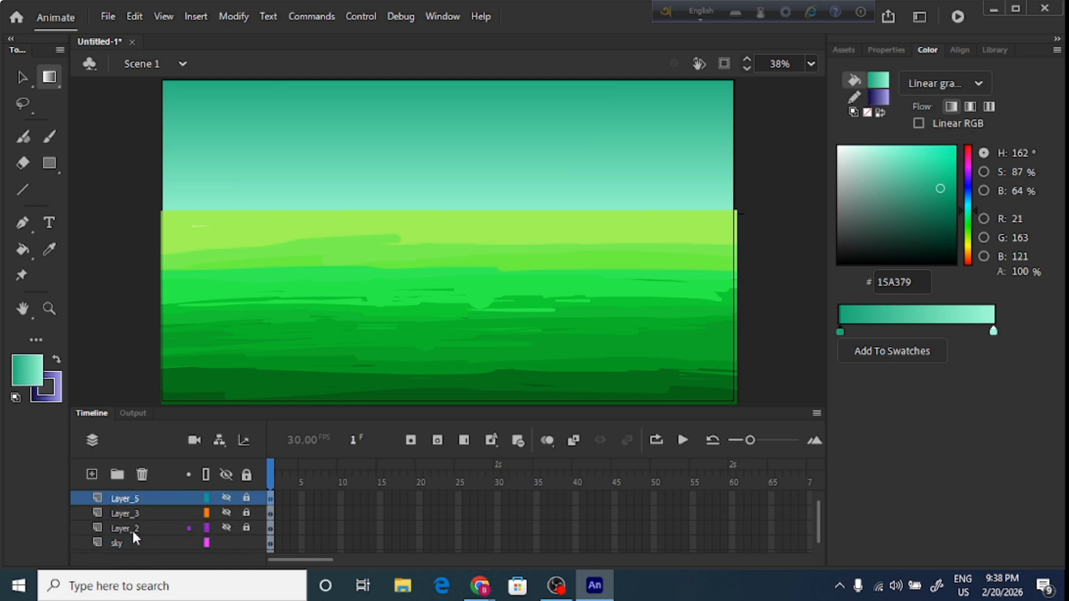
left_click(121, 543)
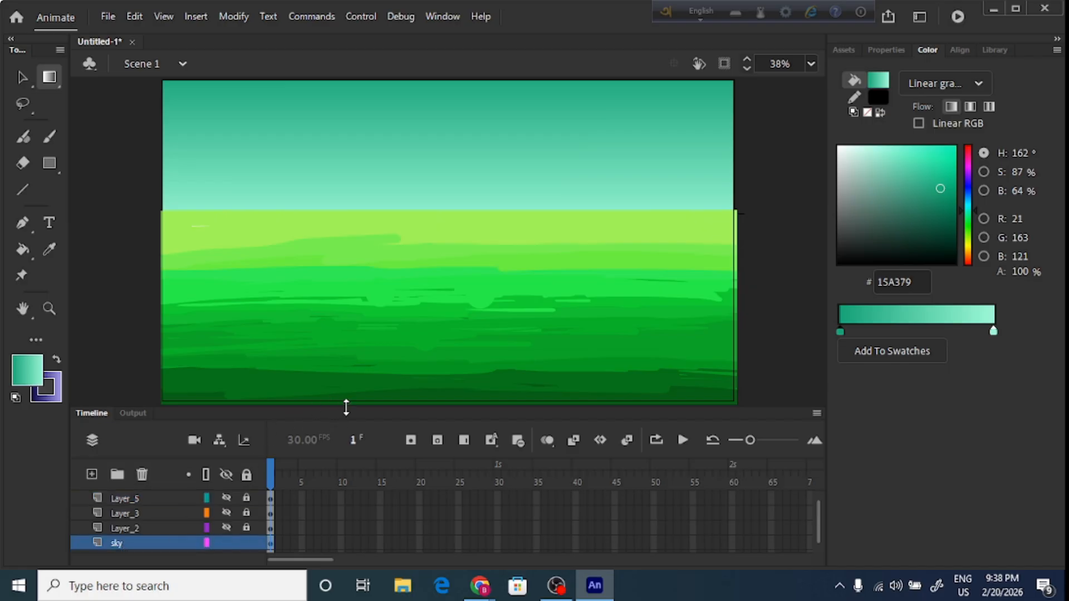
Enlarge the timeline, rename Layer_6 to LAND and move it directly above the sky layer
left_click_drag(345, 407, 337, 367)
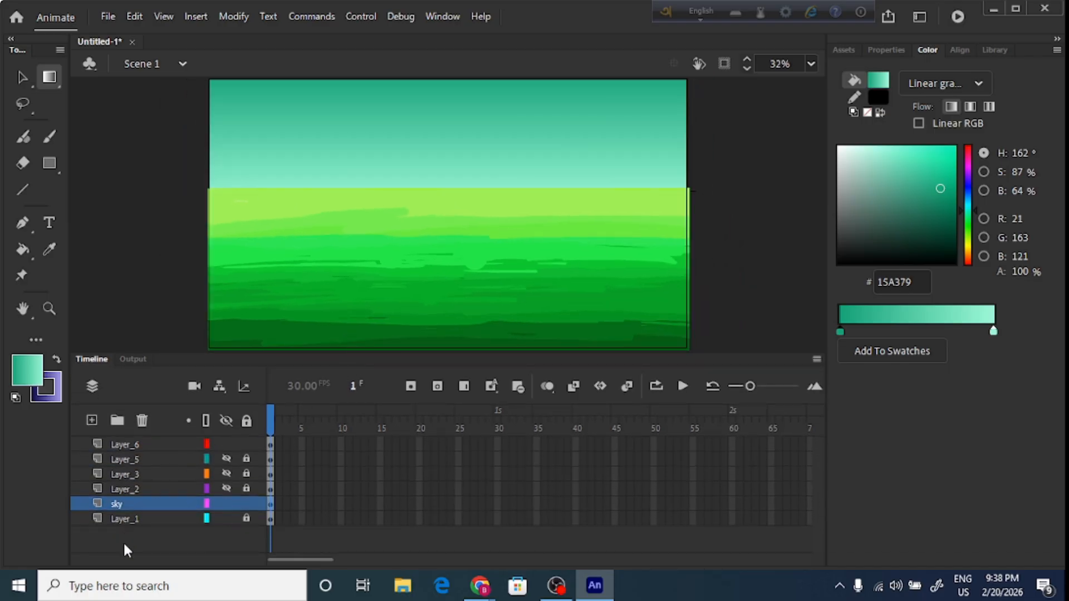
left_click(129, 444)
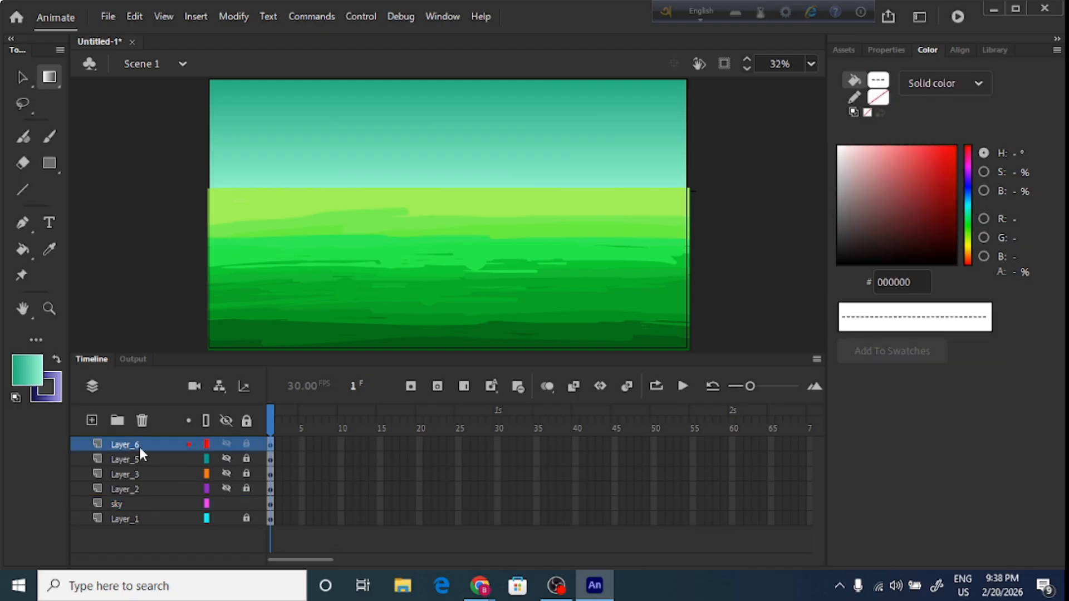
double_click(130, 445)
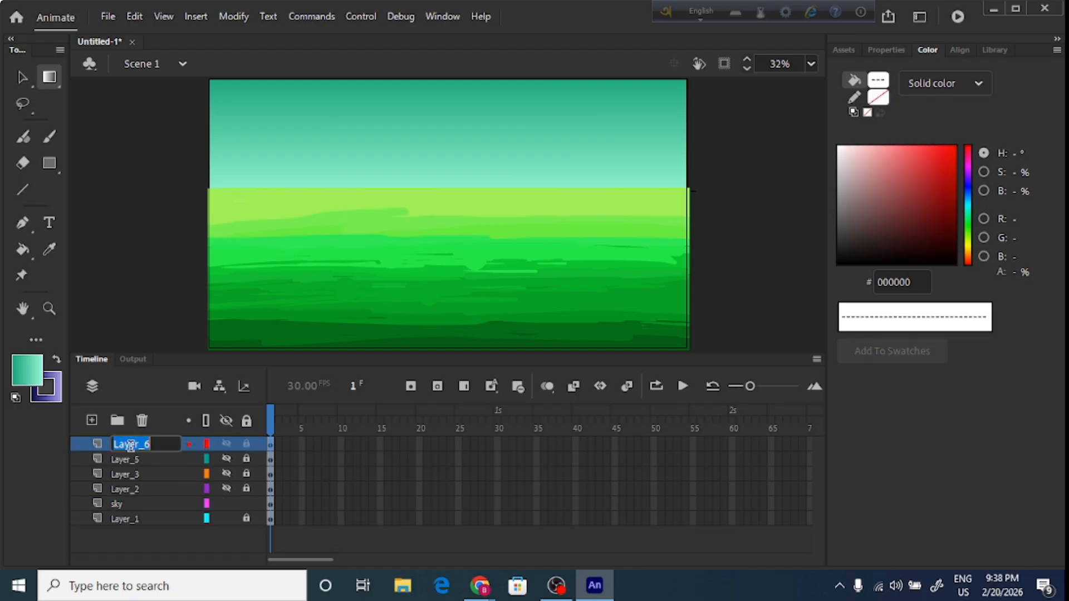
type("LAND")
key("Return")
left_click_drag(140, 445, 135, 496)
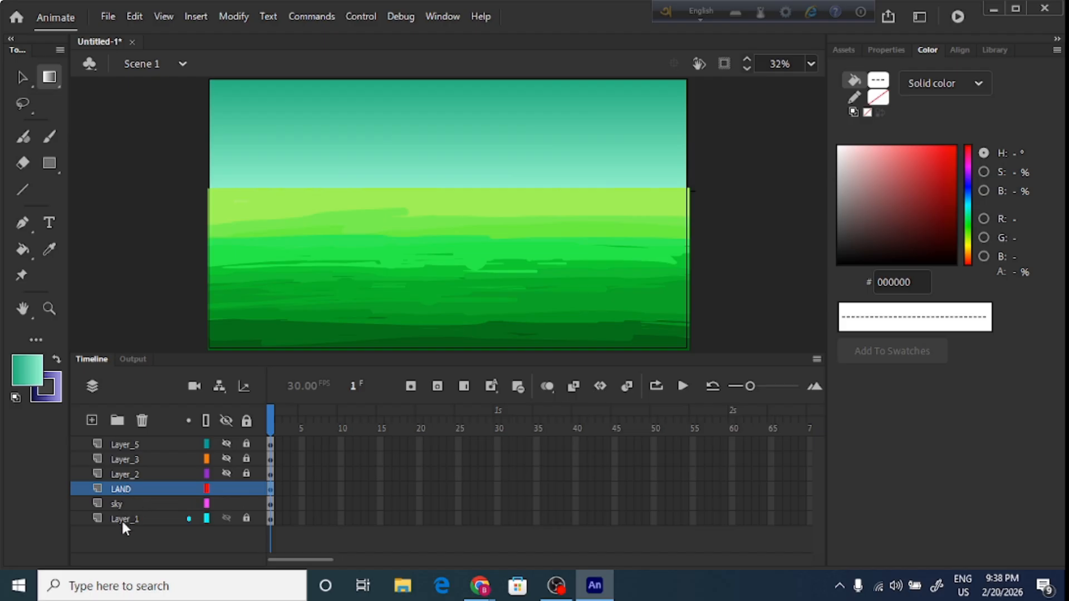
Move Layer_1 with the perspective lines directly above LAND, and show Layer_2 and Layer_3
left_click(134, 517)
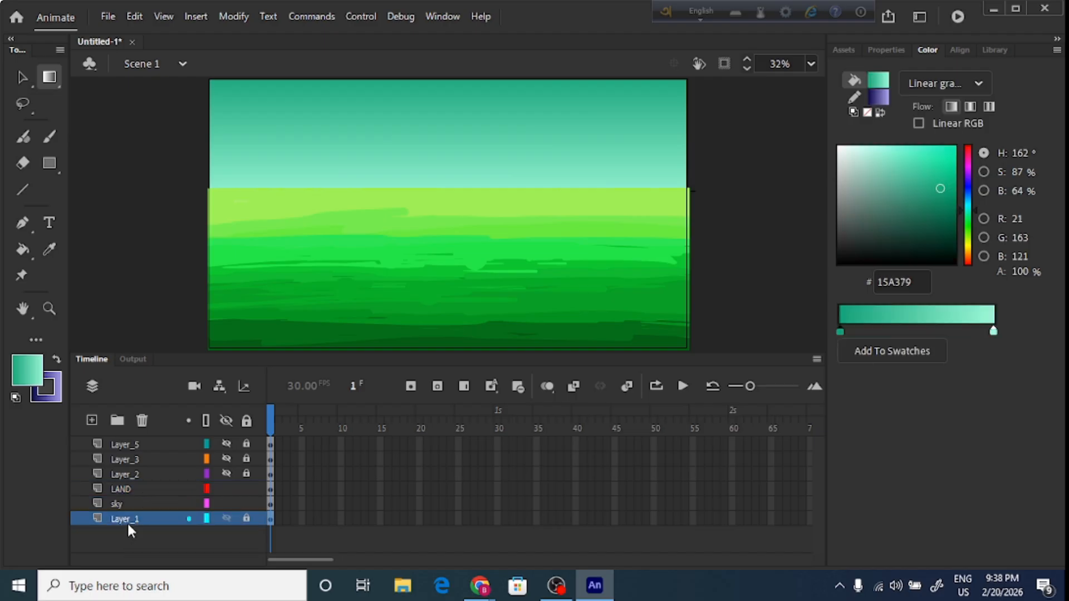
left_click_drag(127, 519, 129, 484)
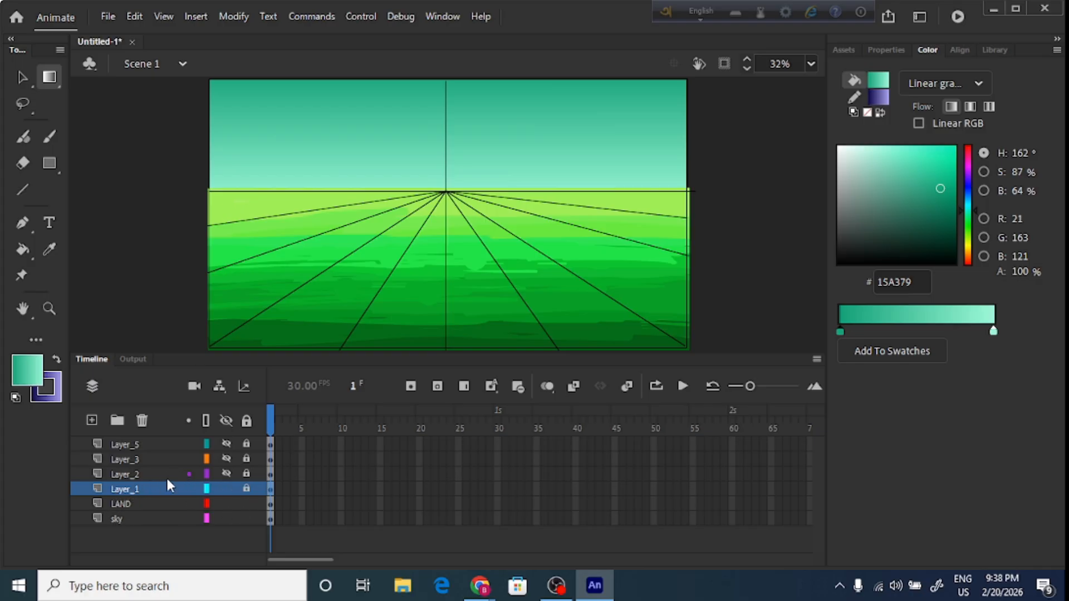
left_click(226, 473)
left_click(225, 459)
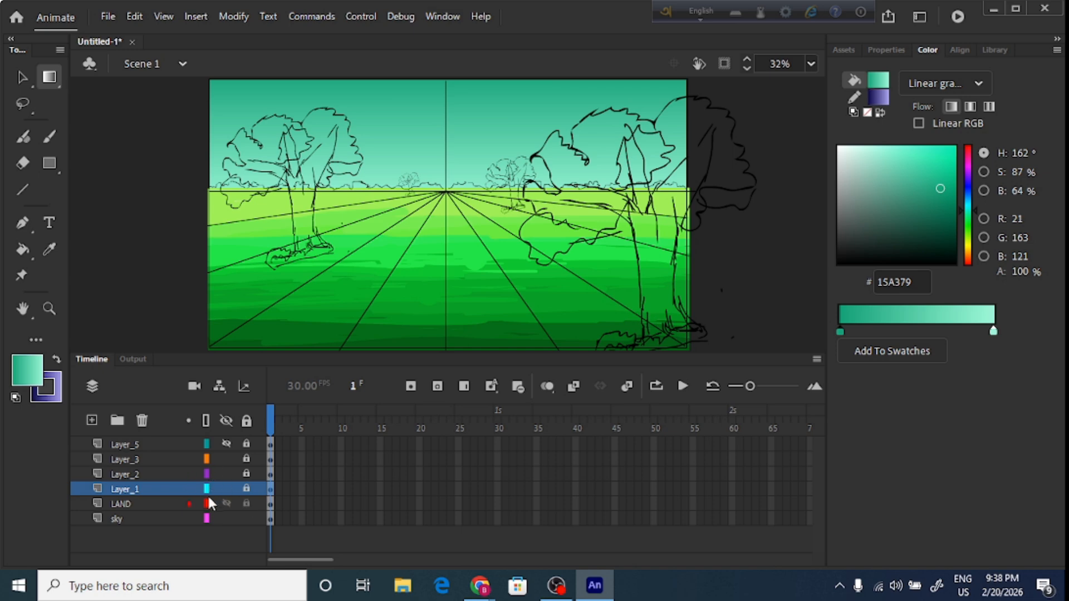
Hide and show Layer_1 and Layer_2 in turn to identify their sketches, and hide the large-tree sketch on Layer_3
left_click(225, 489)
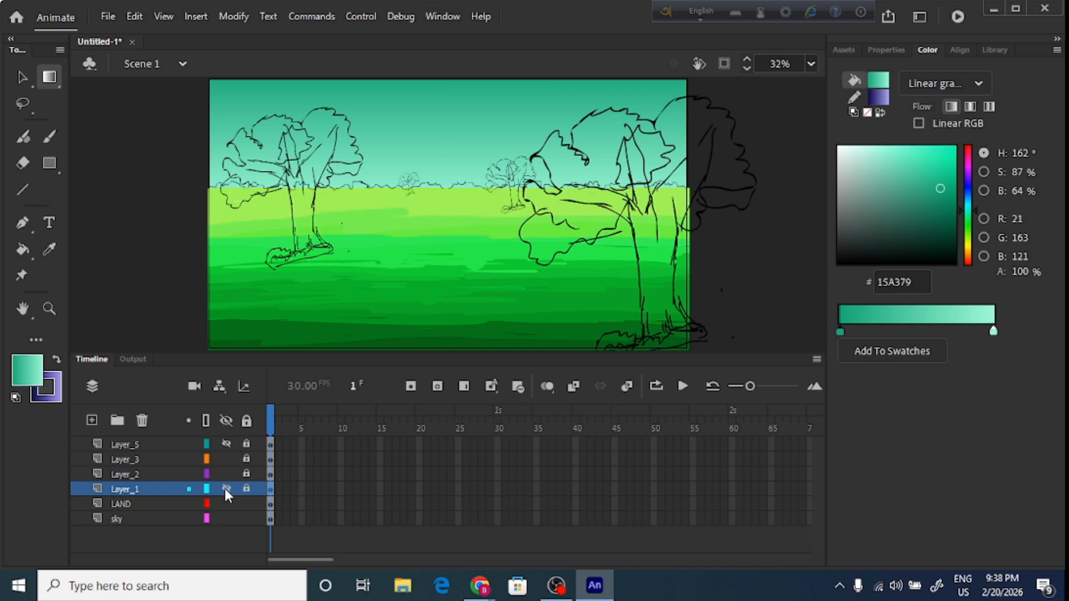
left_click(225, 489)
left_click(225, 474)
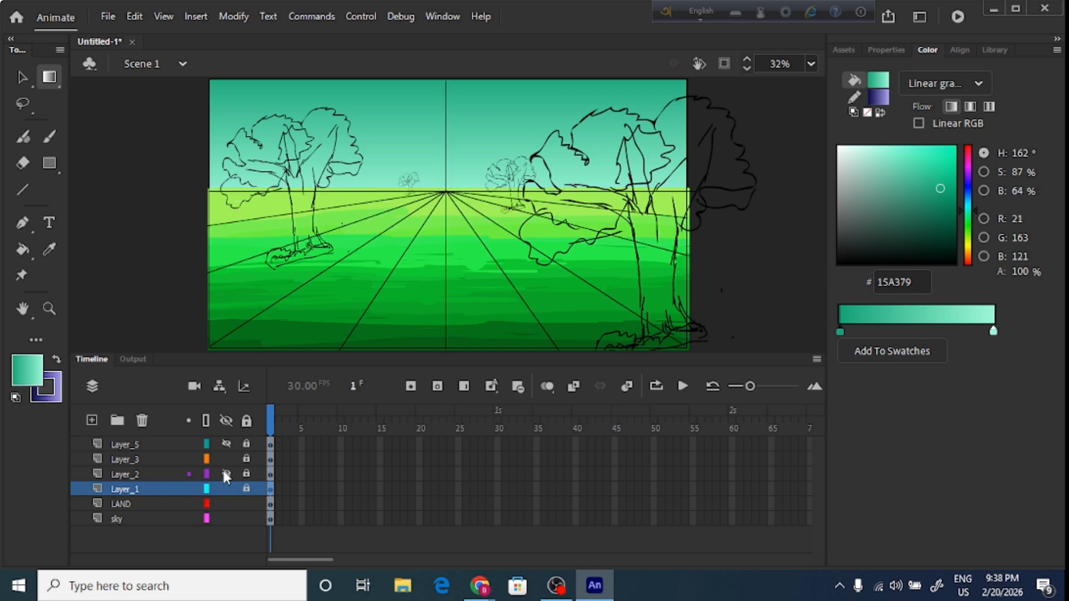
left_click(226, 473)
left_click(226, 459)
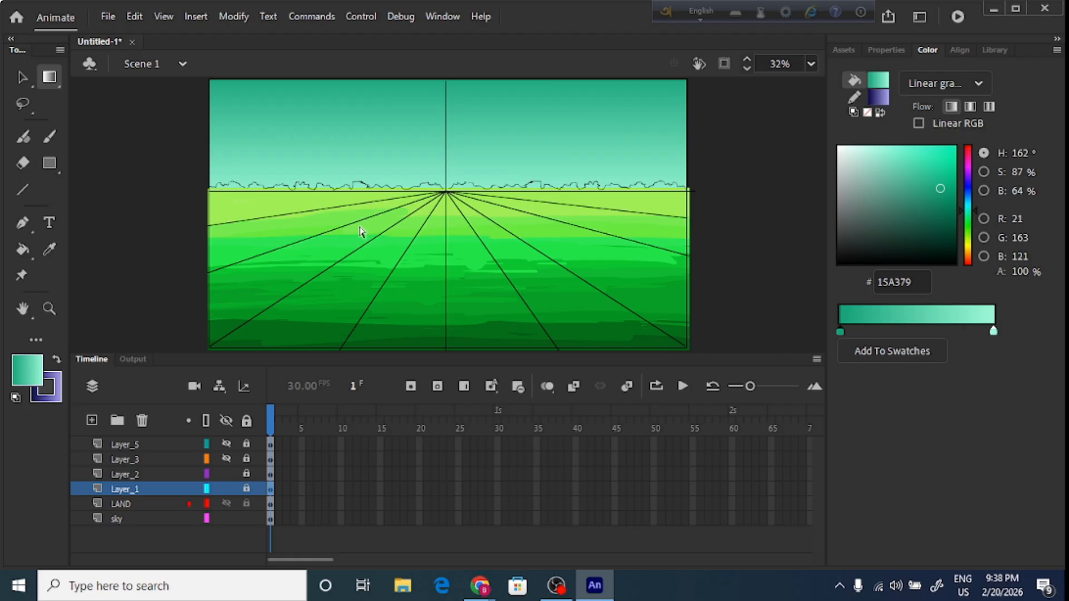
Select Layer_2 and briefly hide and show it to check that it holds the distant treeline sketch
left_click(126, 489)
left_click(246, 489)
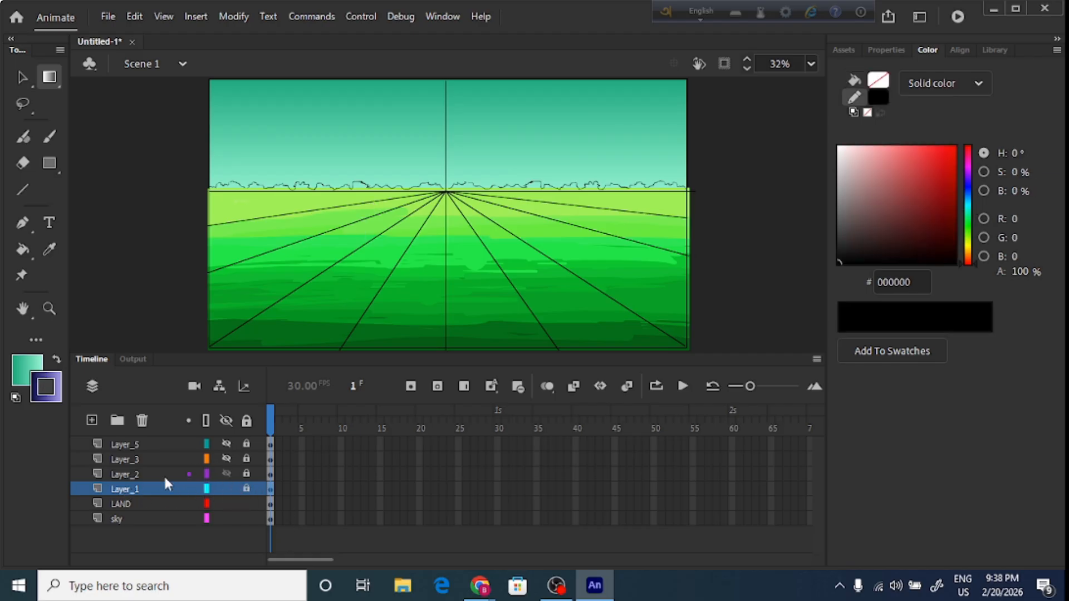
left_click(148, 476)
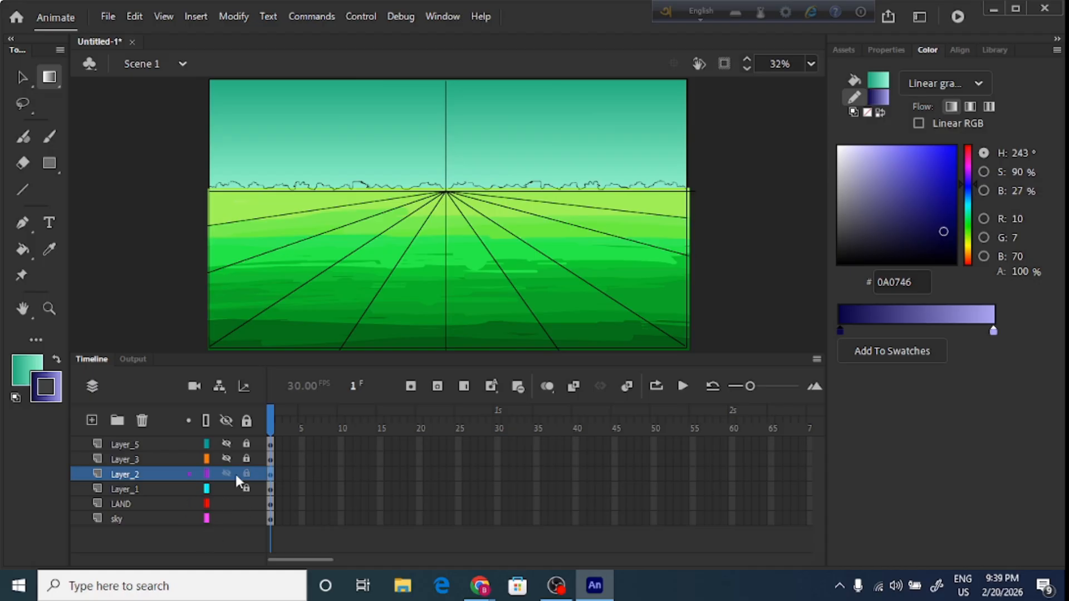
left_click(125, 475)
left_click(228, 469)
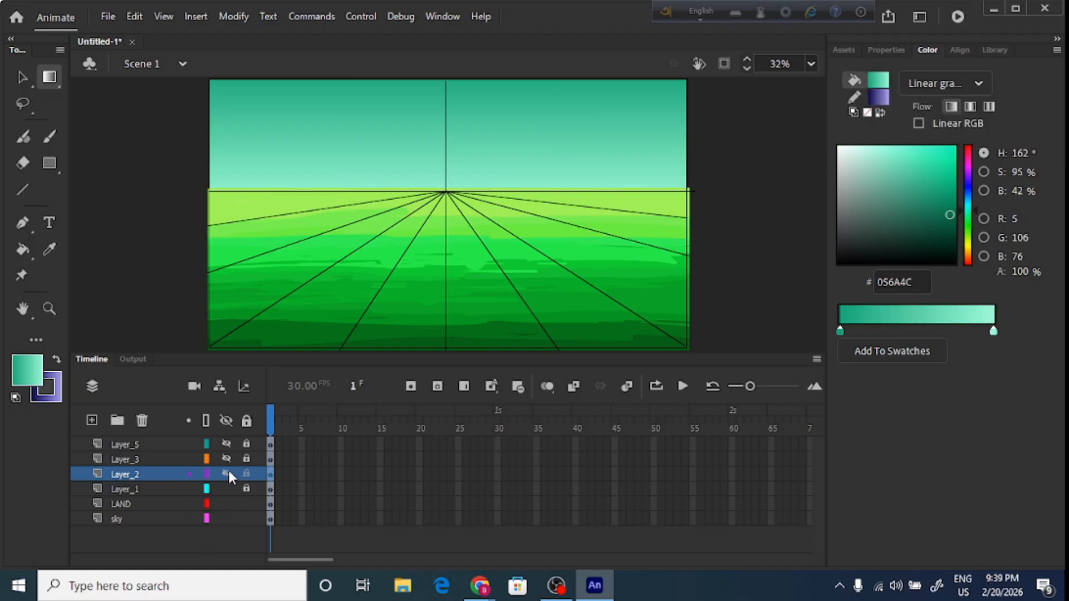
left_click(229, 469)
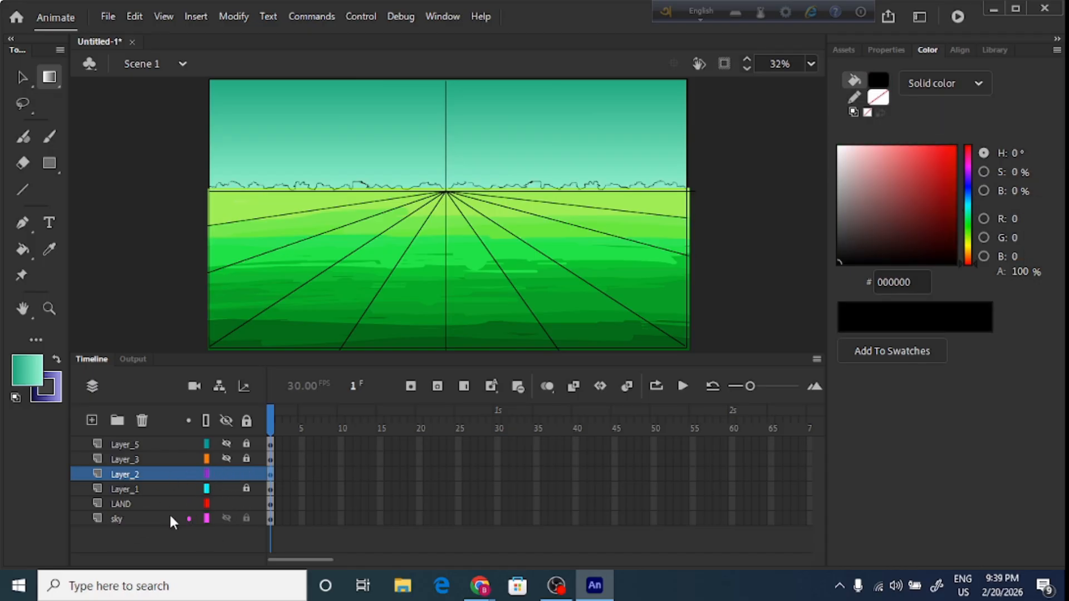
Add a layer named FAR_TREE directly above Layer_2, and lock Layer_2, LAND and sky
left_click(93, 420)
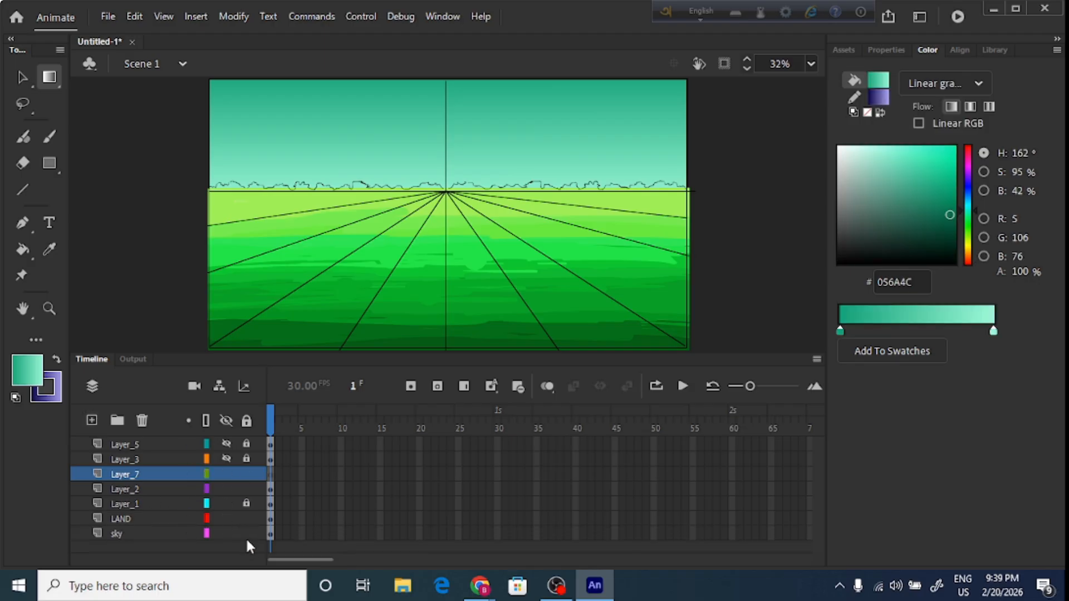
left_click(247, 489)
double_click(132, 474)
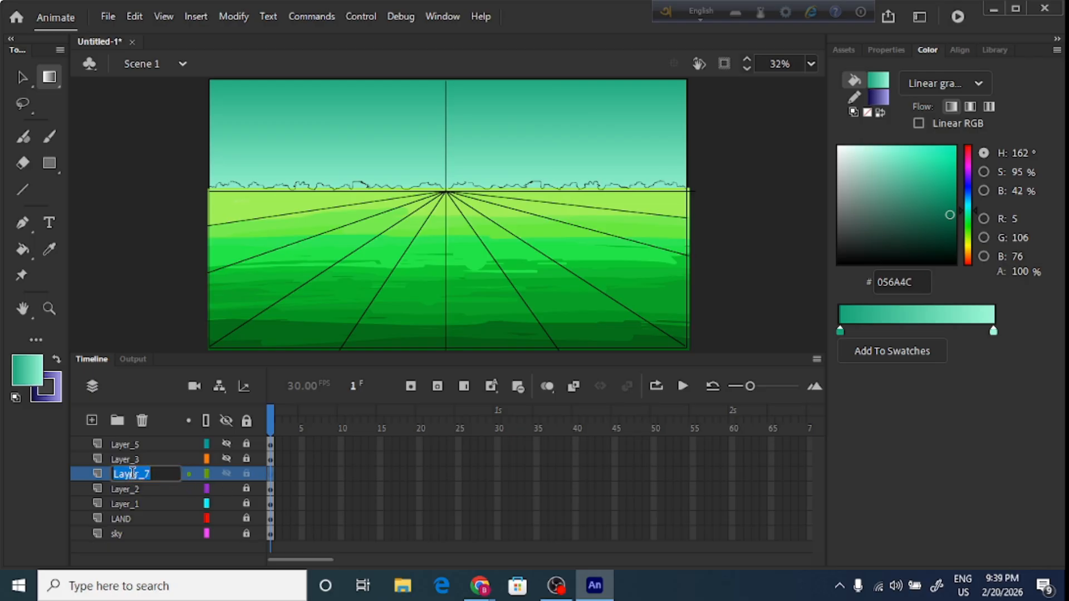
type("FAR TREE")
key("Return")
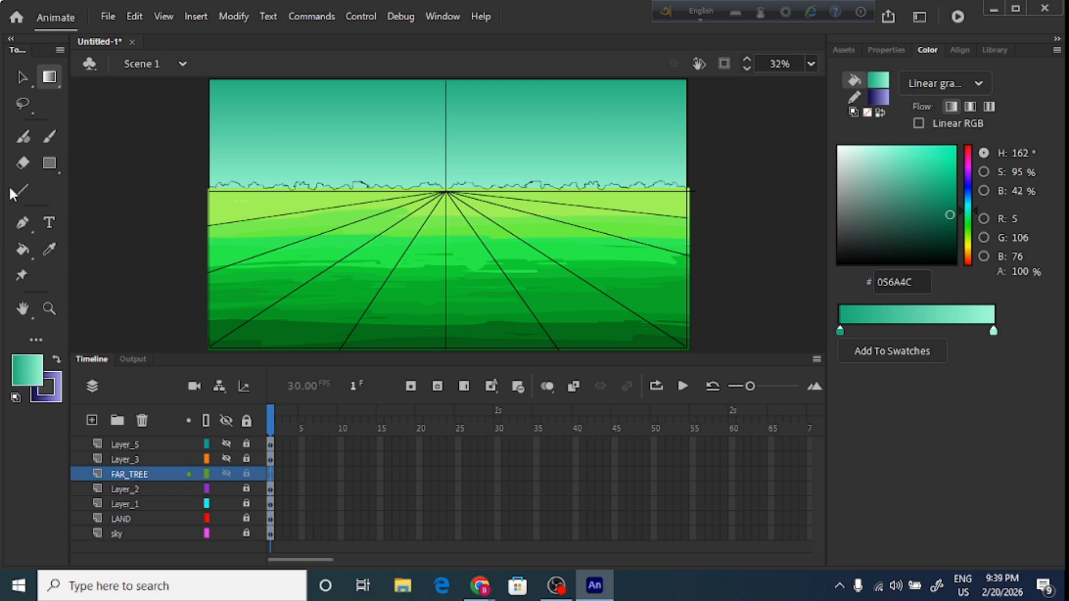
Choose the Classic Brush and set its fill to the solid blue 3D7BF9
left_click(49, 137)
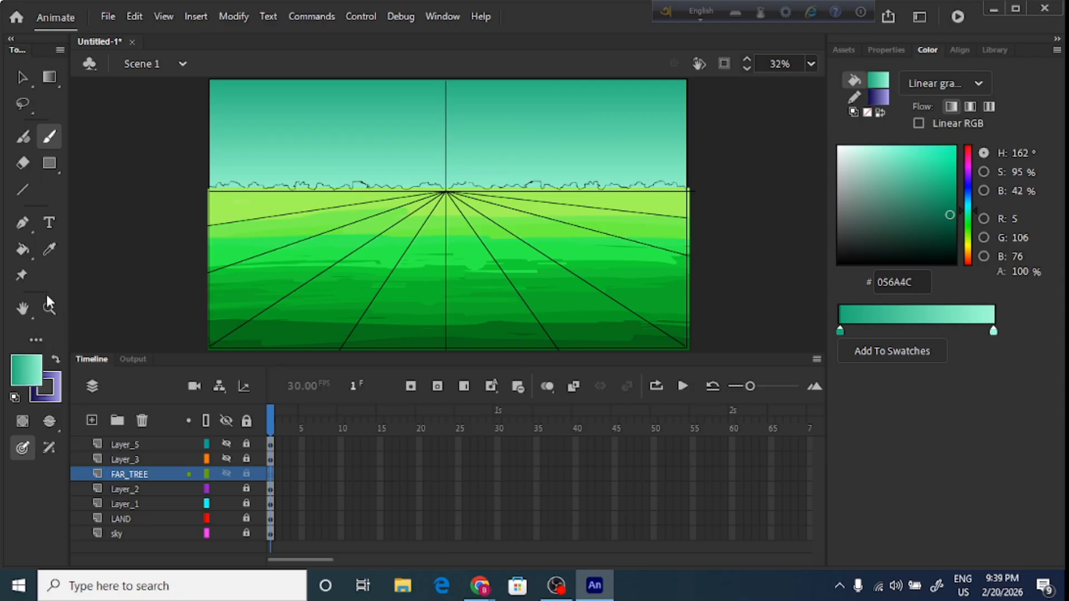
left_click(25, 363)
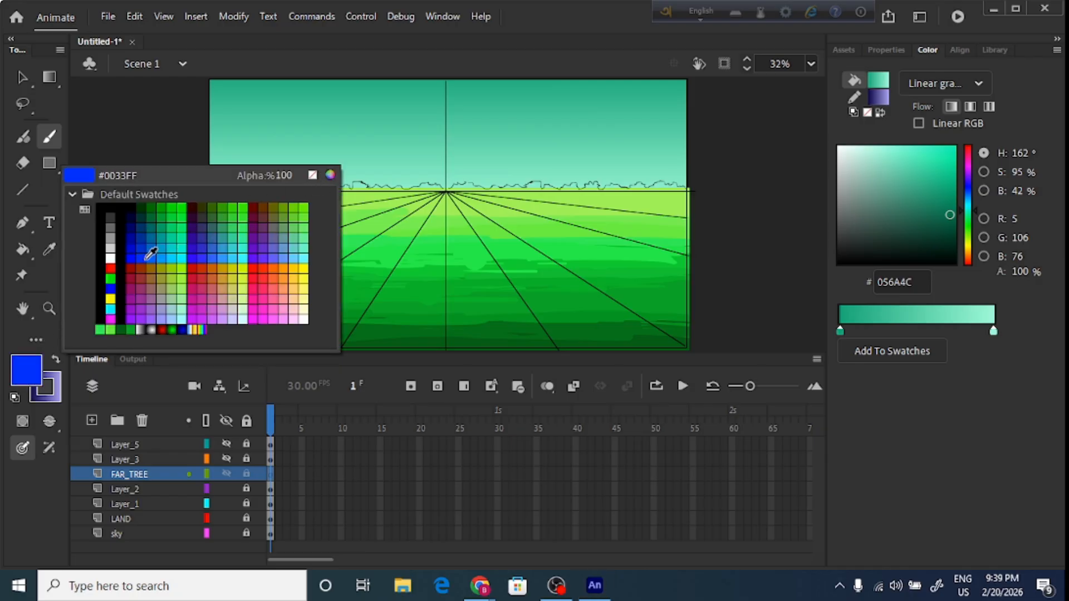
left_click(109, 287)
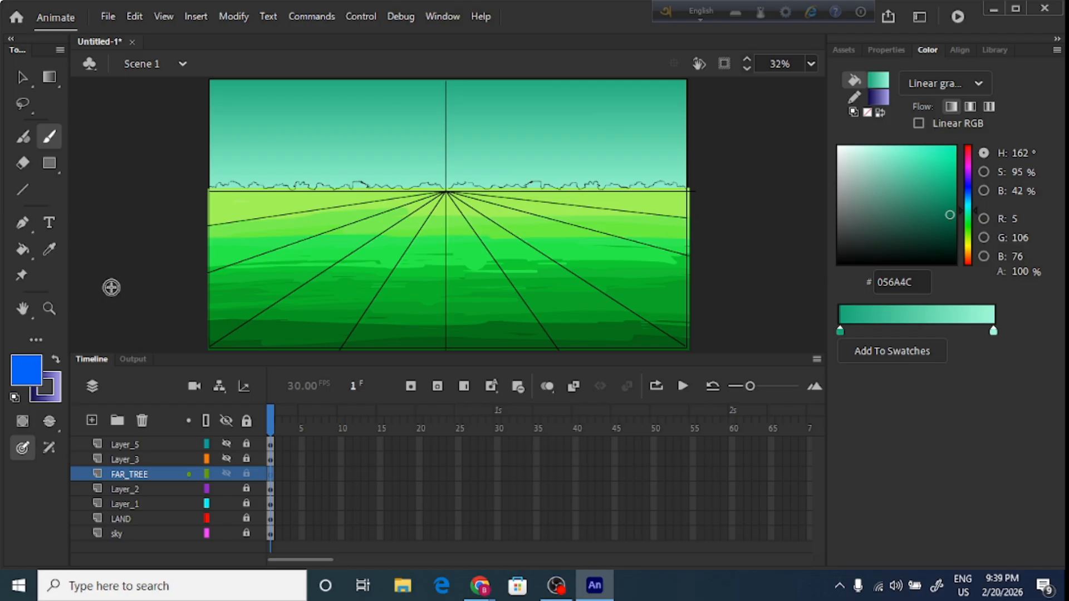
left_click(31, 366)
left_click(330, 175)
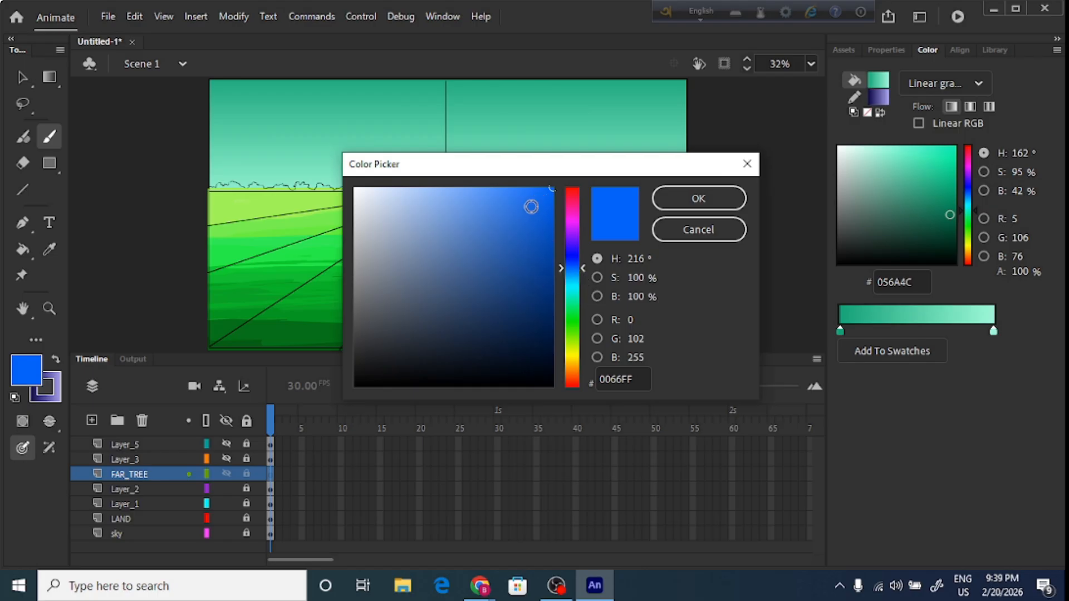
left_click_drag(534, 193, 514, 195)
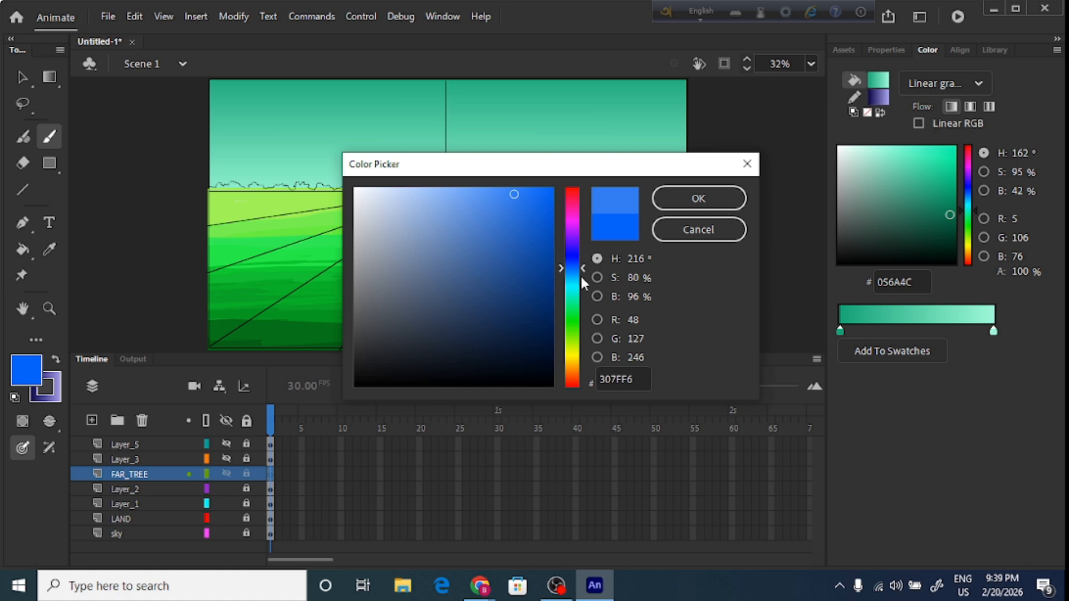
mouse_move(583, 277)
left_mouse_down()
mouse_move(583, 288)
mouse_move(587, 265)
left_mouse_up()
left_click_drag(516, 194, 505, 192)
left_click(693, 197)
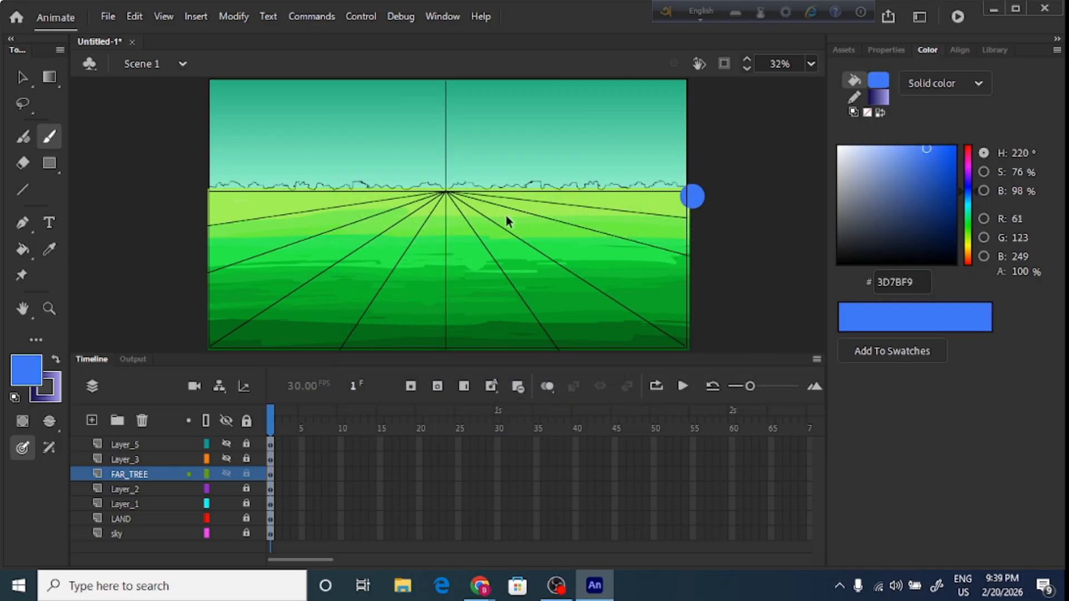
Set the brush size to 11 and trace the left part of the distant treeline in blue on FAR_TREE
key("ctrl+equal")
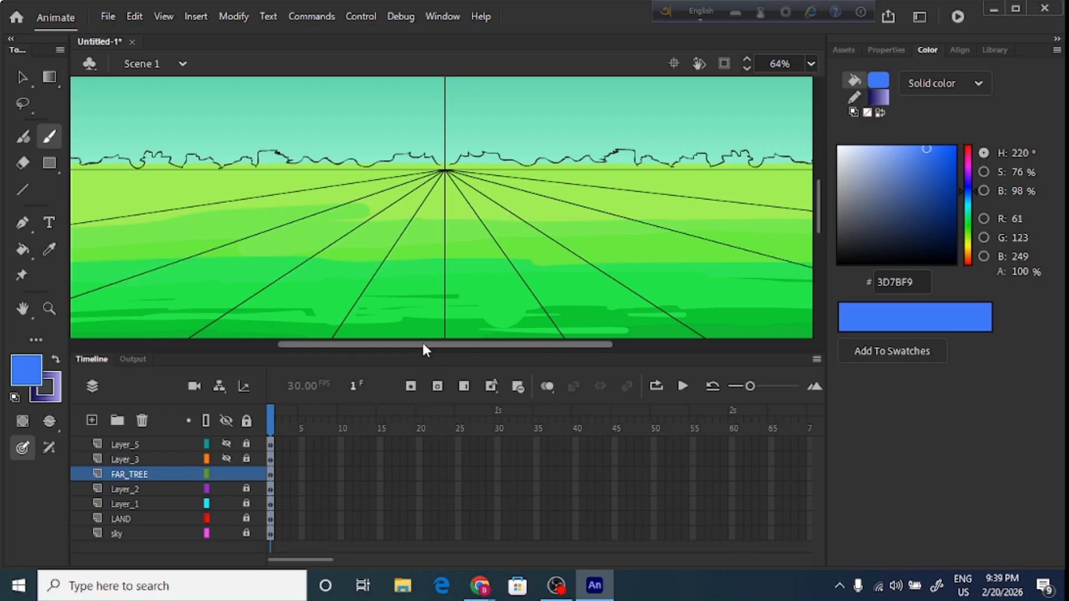
scroll(421, 346, "left", 5)
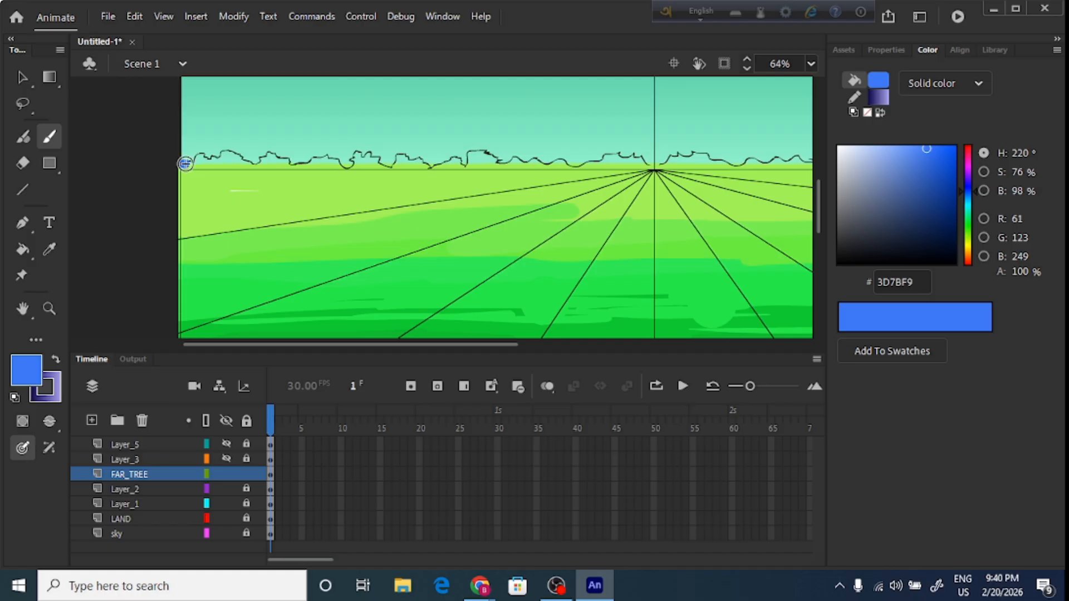
left_click(185, 163)
key("ctrl+z")
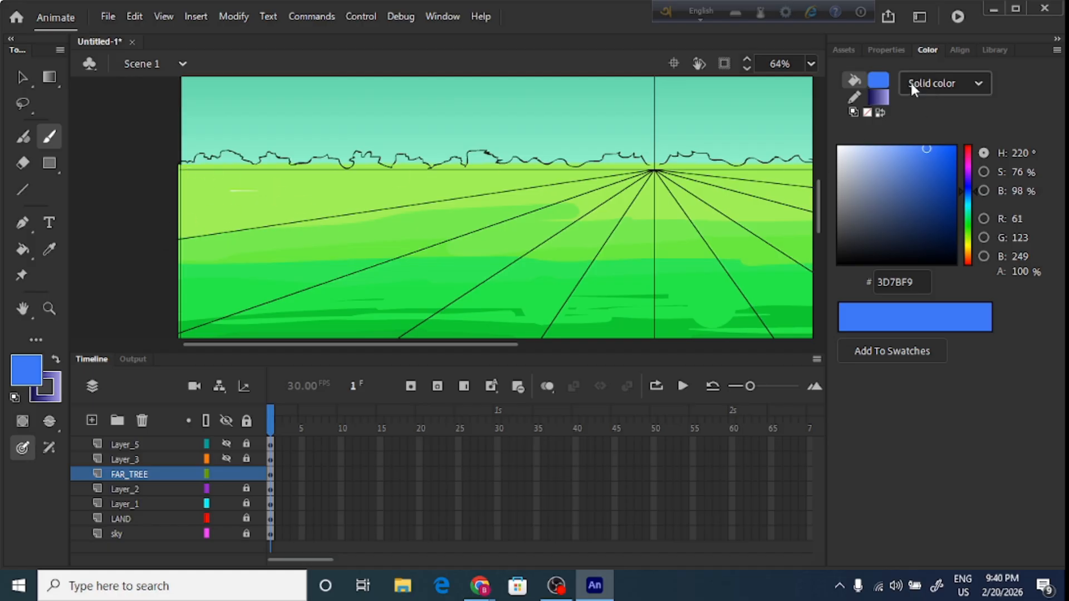
left_click(885, 50)
left_click_drag(944, 350, 857, 349)
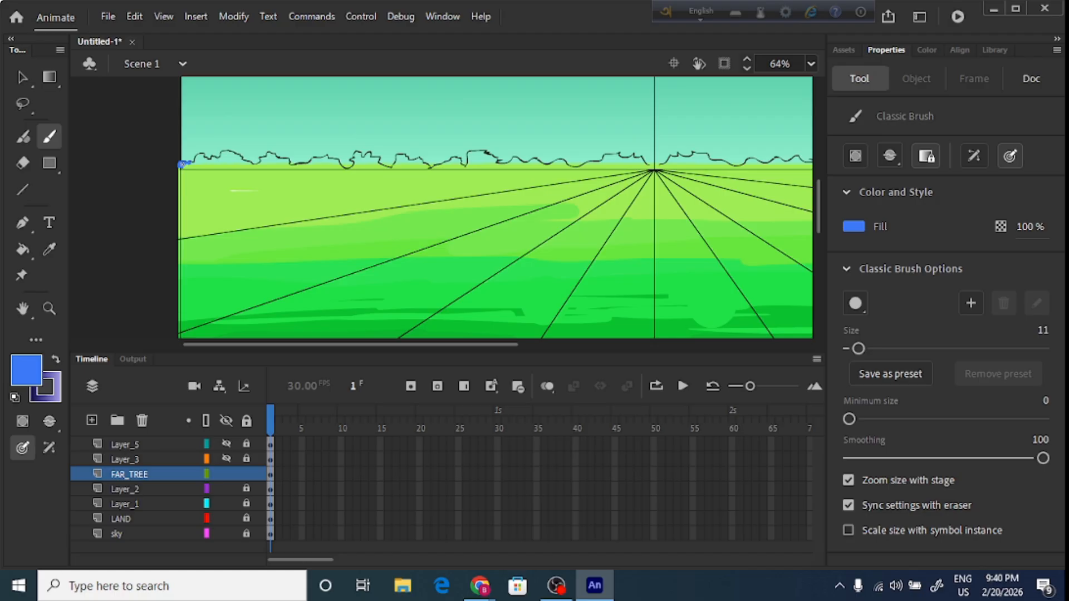
mouse_move(181, 164)
left_mouse_down()
mouse_move(227, 150)
mouse_move(347, 166)
left_mouse_up()
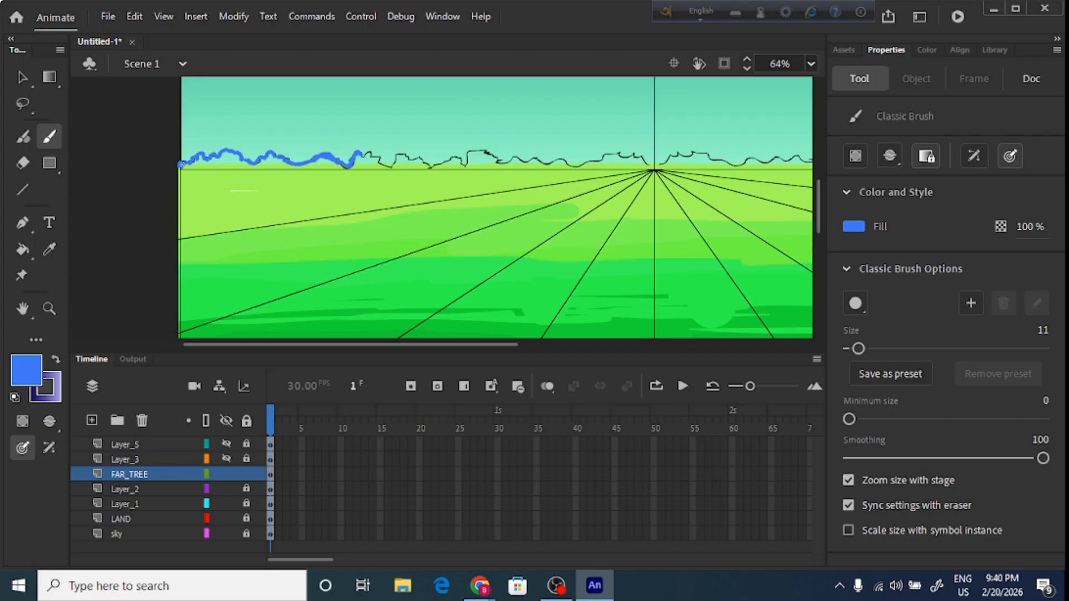
left_click_drag(379, 160, 416, 159)
left_click(50, 248)
left_click(249, 169)
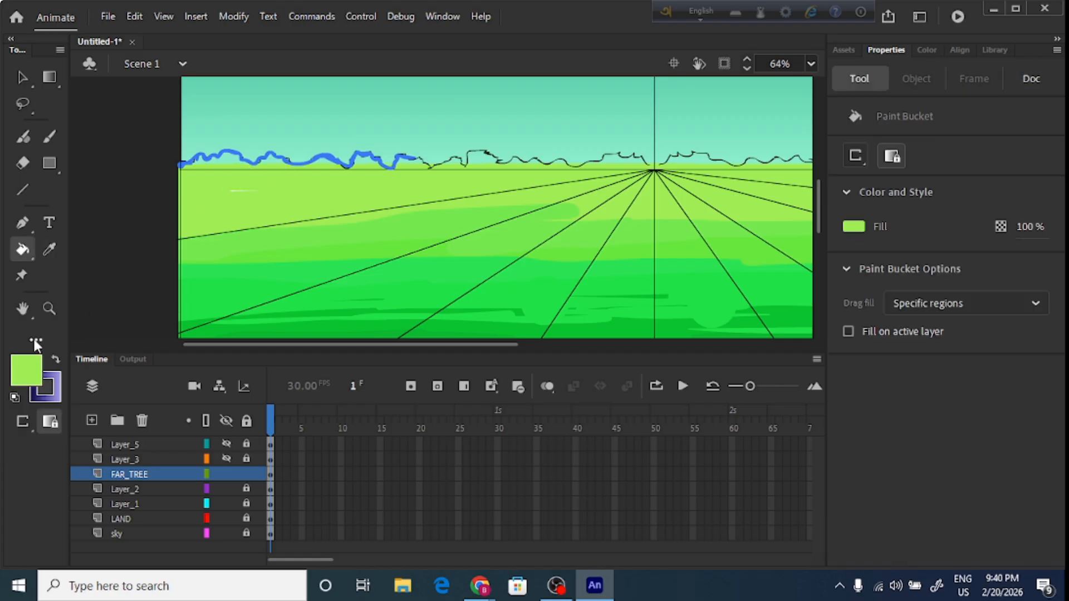
left_click(23, 370)
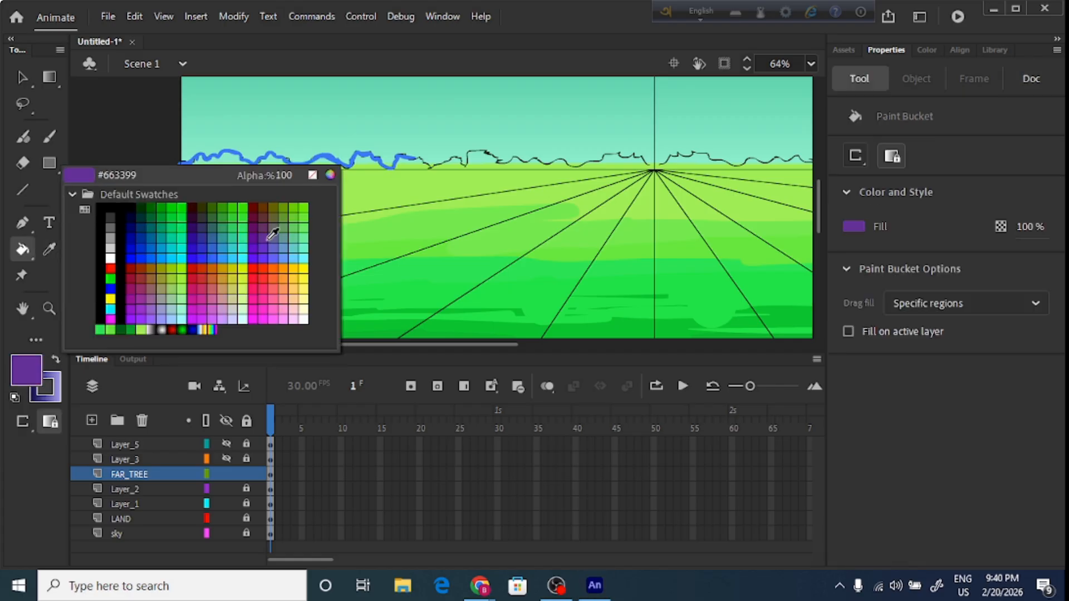
left_click(330, 175)
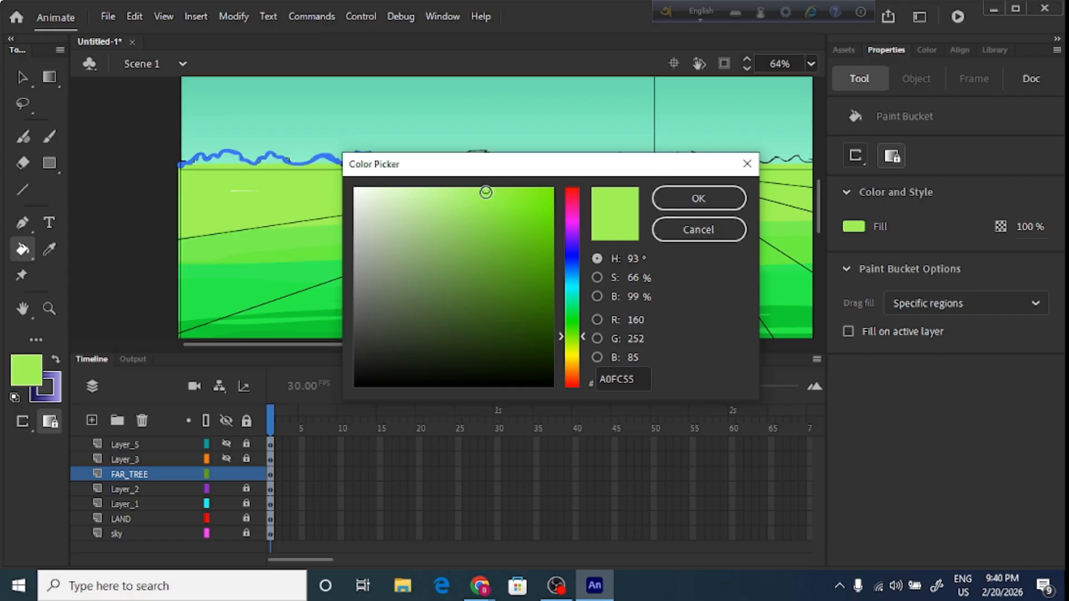
left_click(710, 231)
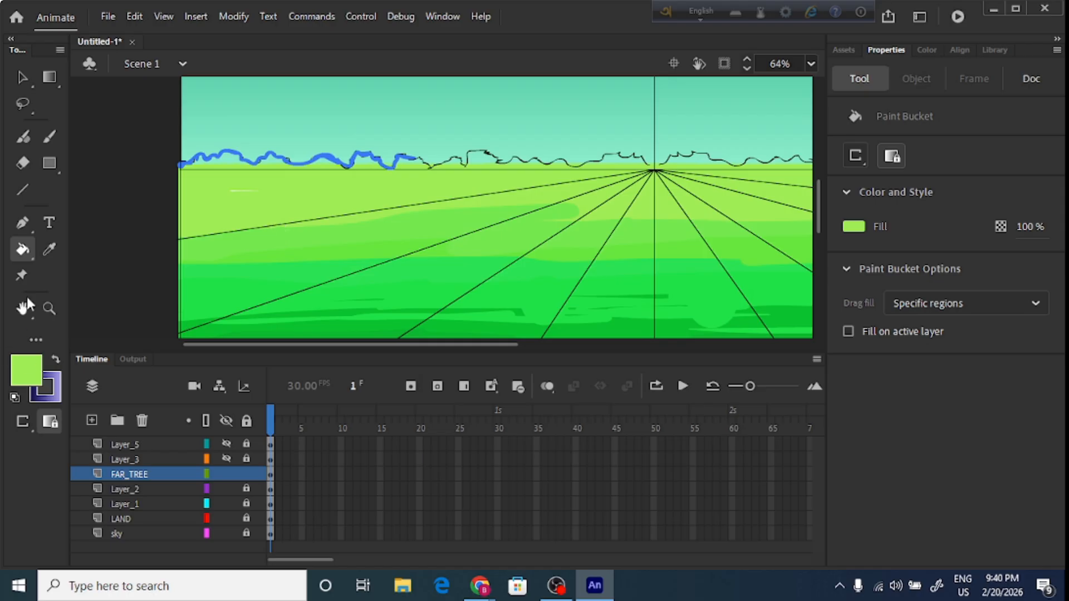
left_click(49, 249)
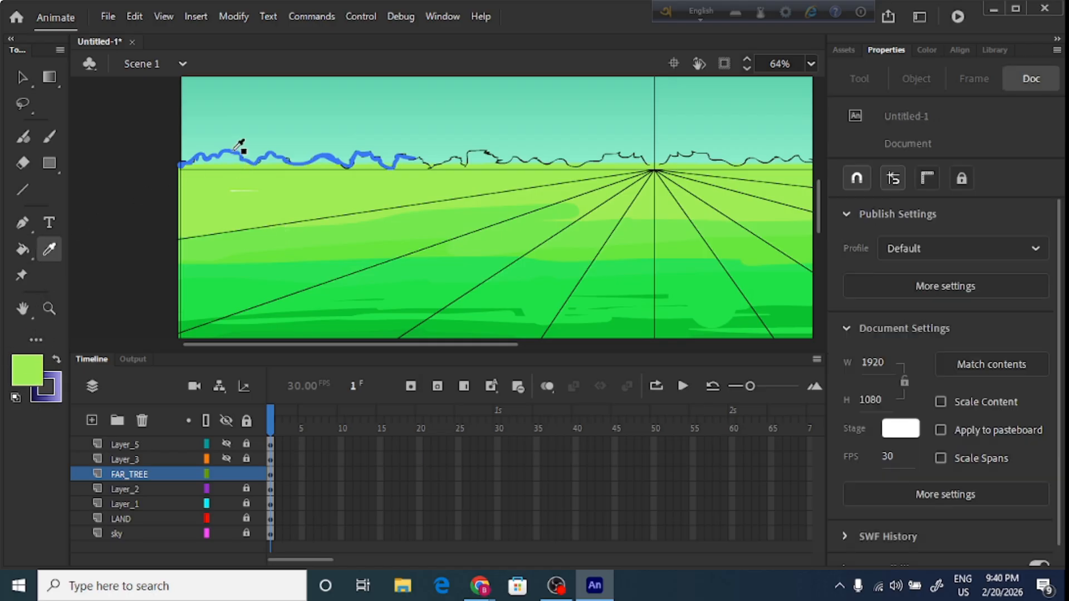
left_click(237, 154)
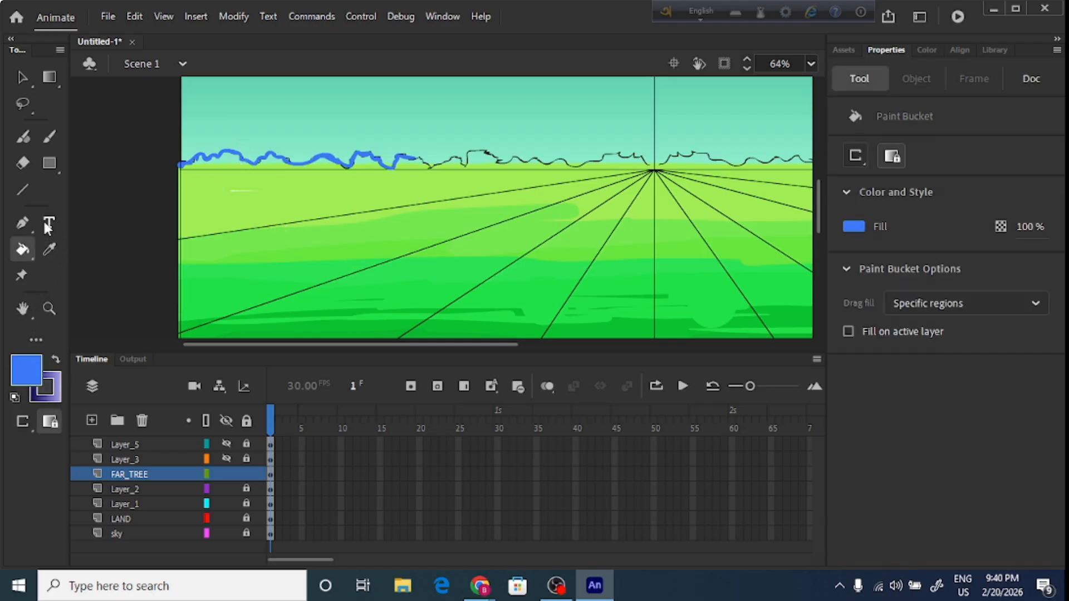
left_click(51, 137)
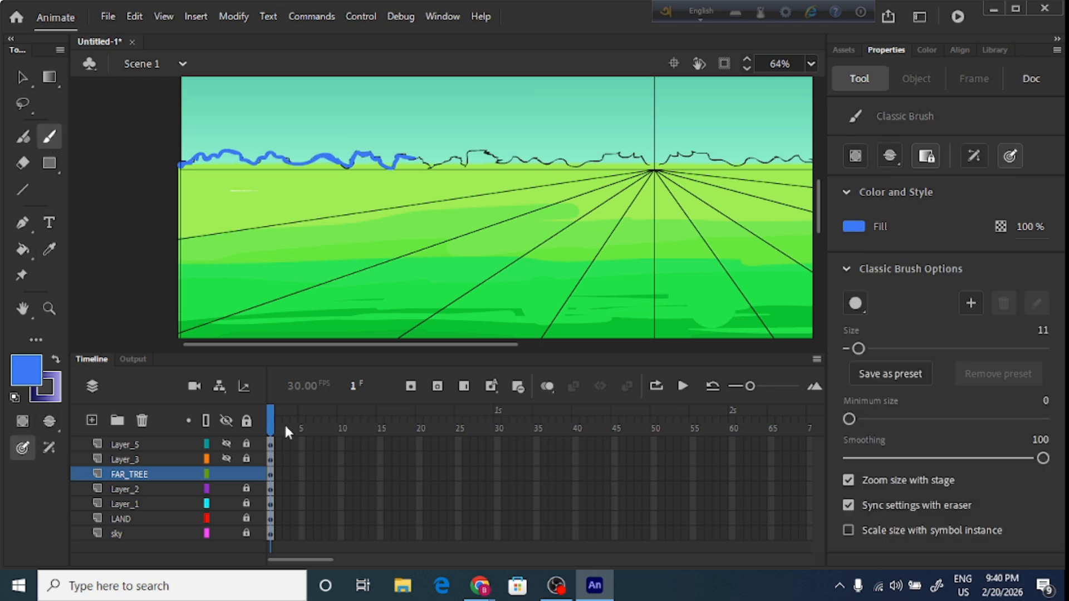
Continue tracing the distant treeline in blue on FAR_TREE up to just past the vanishing point at the centre
scroll(281, 343, "right", 3)
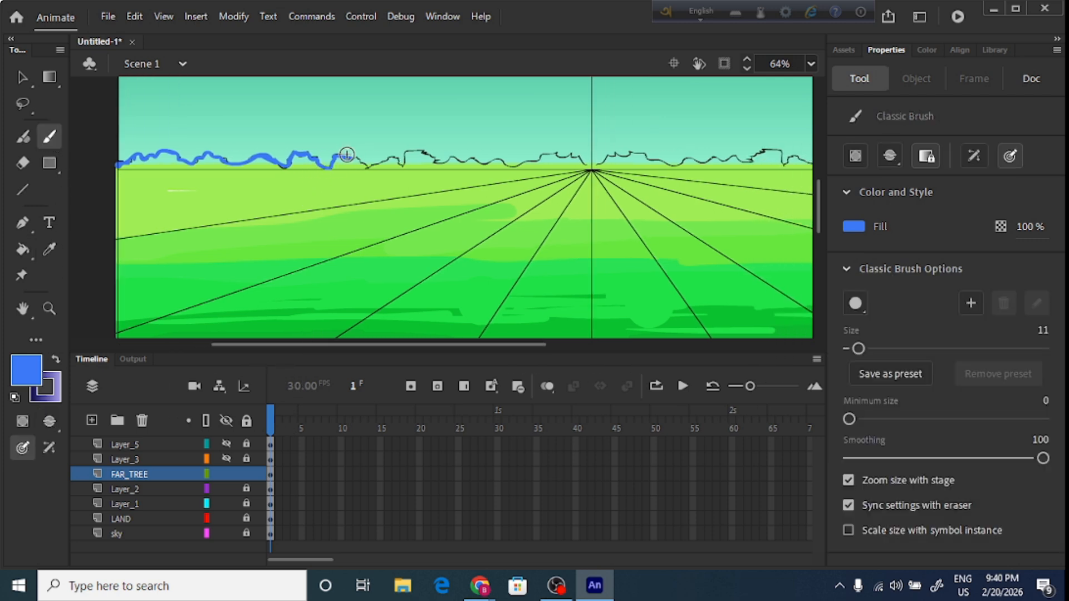
mouse_move(345, 155)
left_mouse_down()
mouse_move(405, 164)
mouse_move(408, 148)
mouse_move(437, 163)
mouse_move(517, 166)
left_mouse_up()
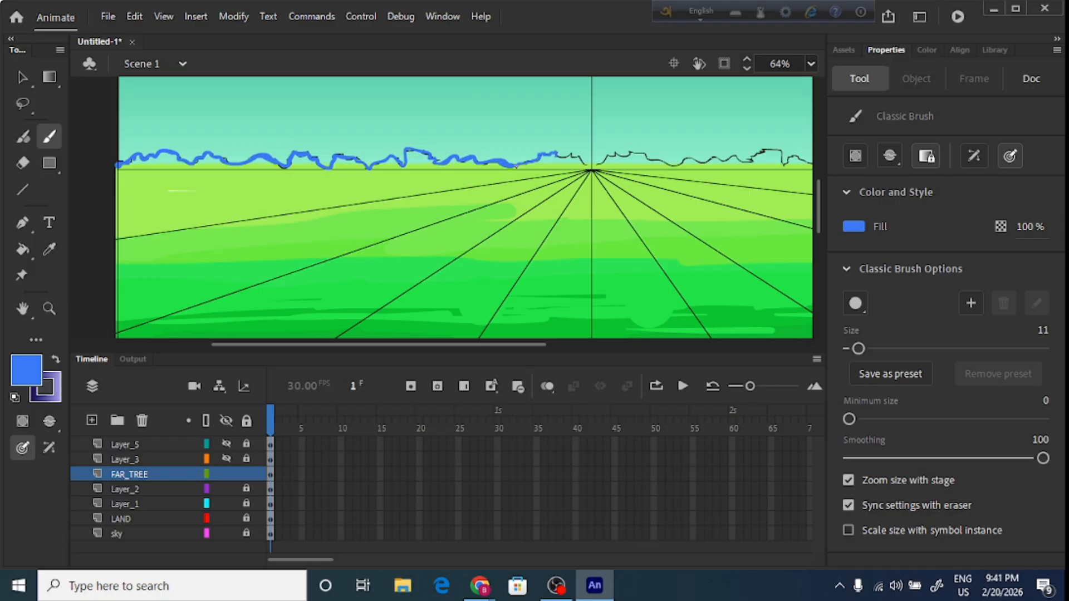
left_click_drag(557, 153, 587, 160)
Copy the traced treeline, flip it horizontally and align the mirrored copy over the sketch on the right half of the horizon
left_click(22, 77)
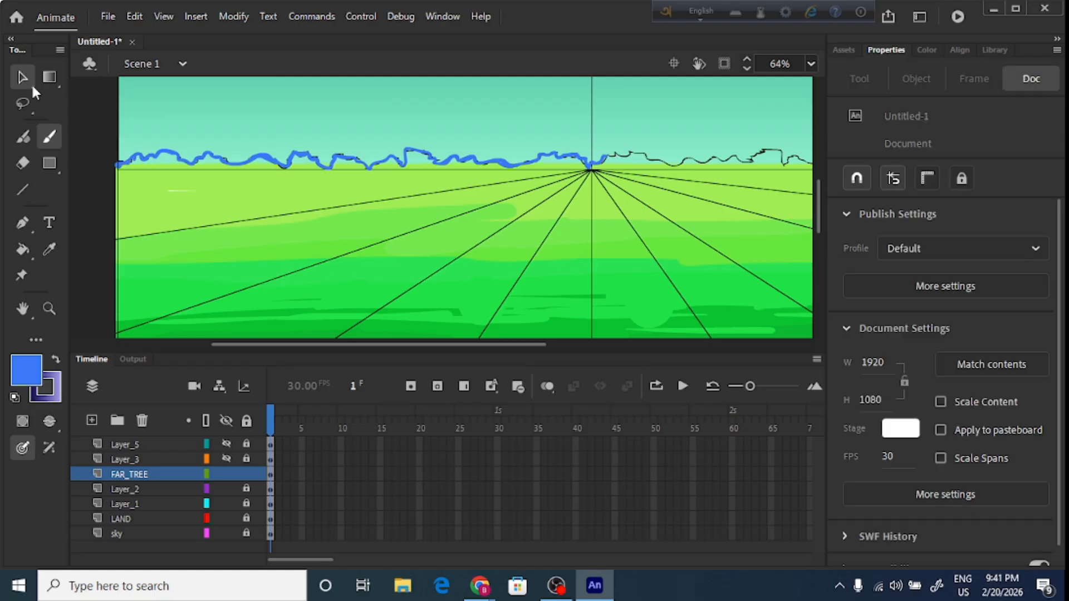
left_click(232, 162)
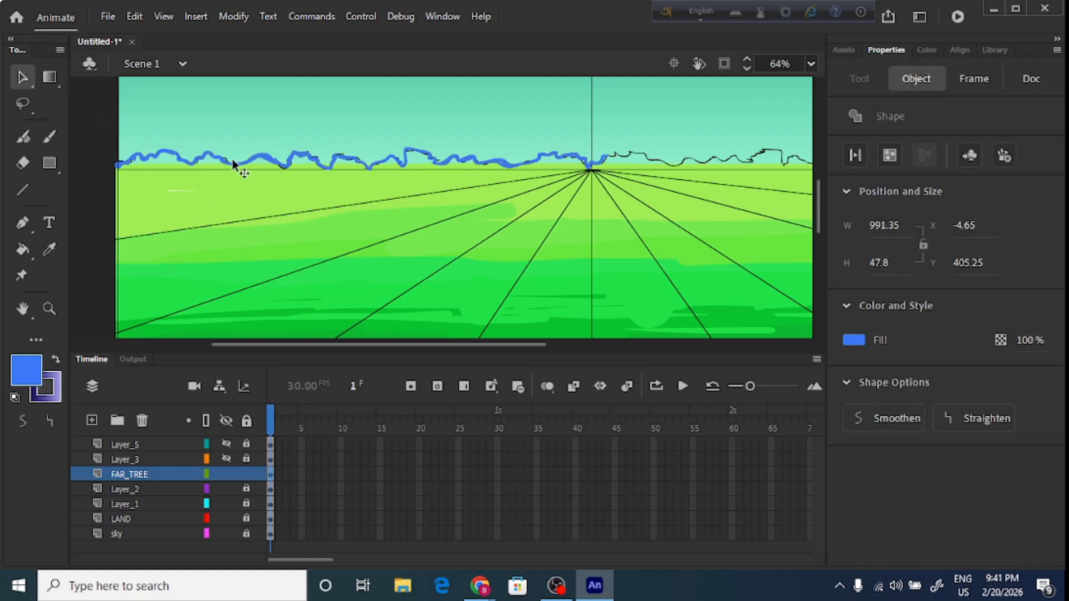
left_click(130, 474)
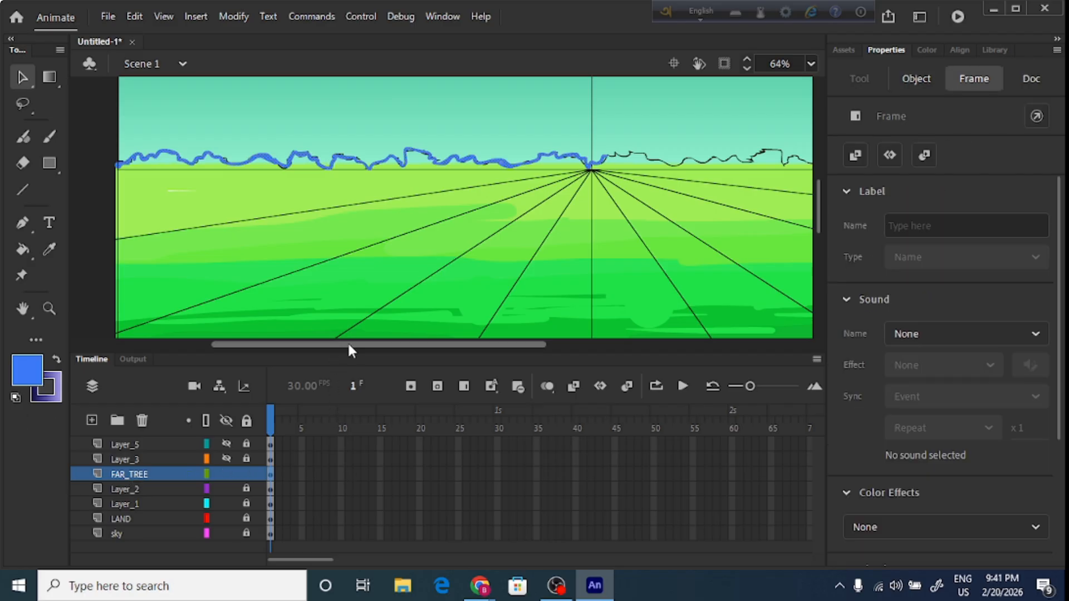
scroll(349, 342, "right", 5)
scroll(349, 342, "right", 2)
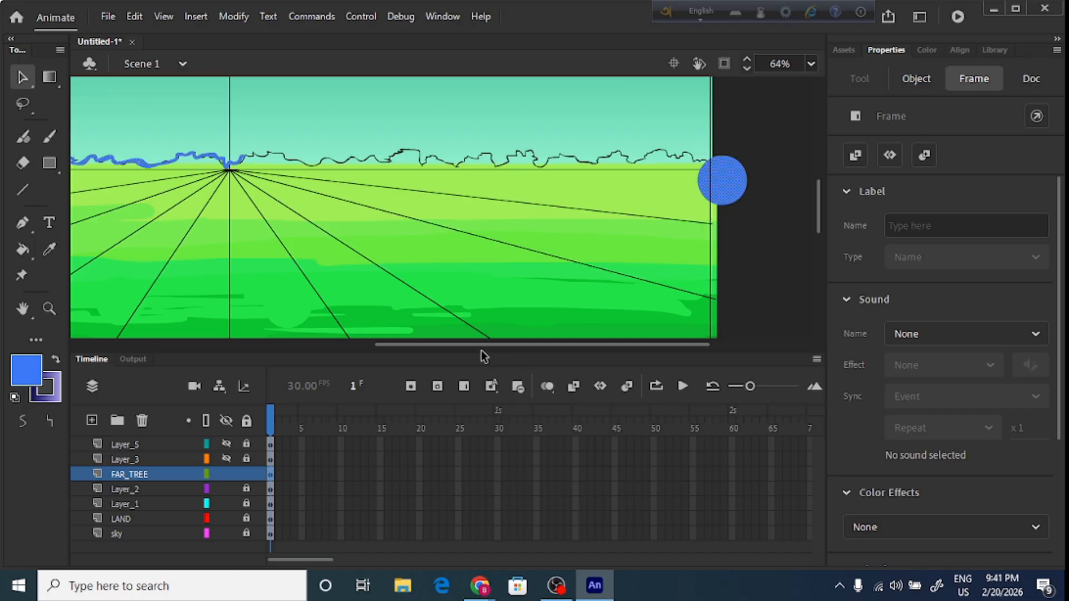
key("ctrl+z")
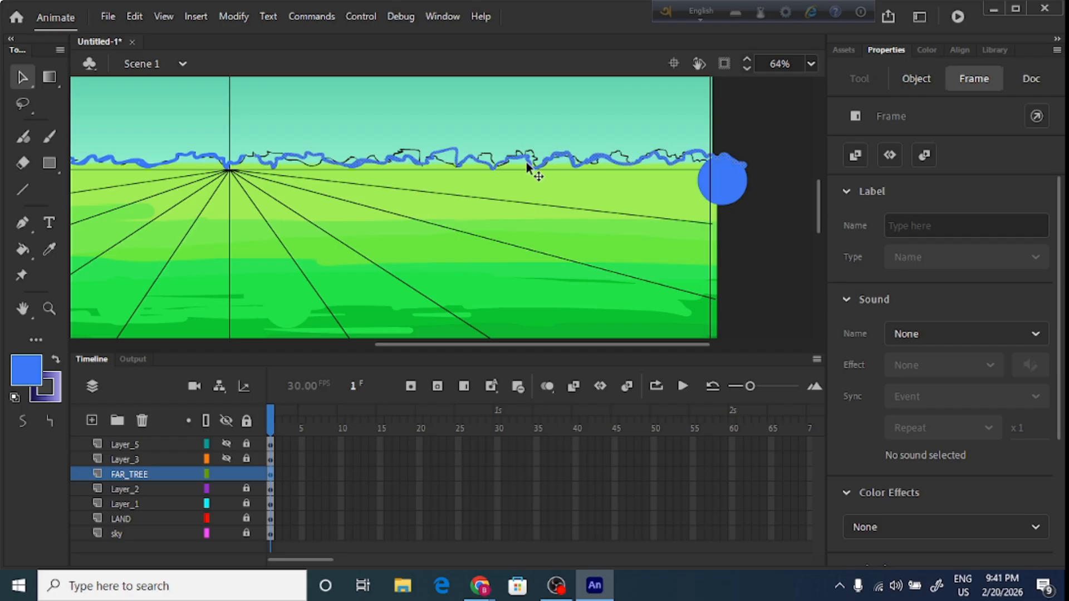
left_click_drag(526, 163, 527, 165)
left_click_drag(520, 165, 492, 167)
left_click(764, 168)
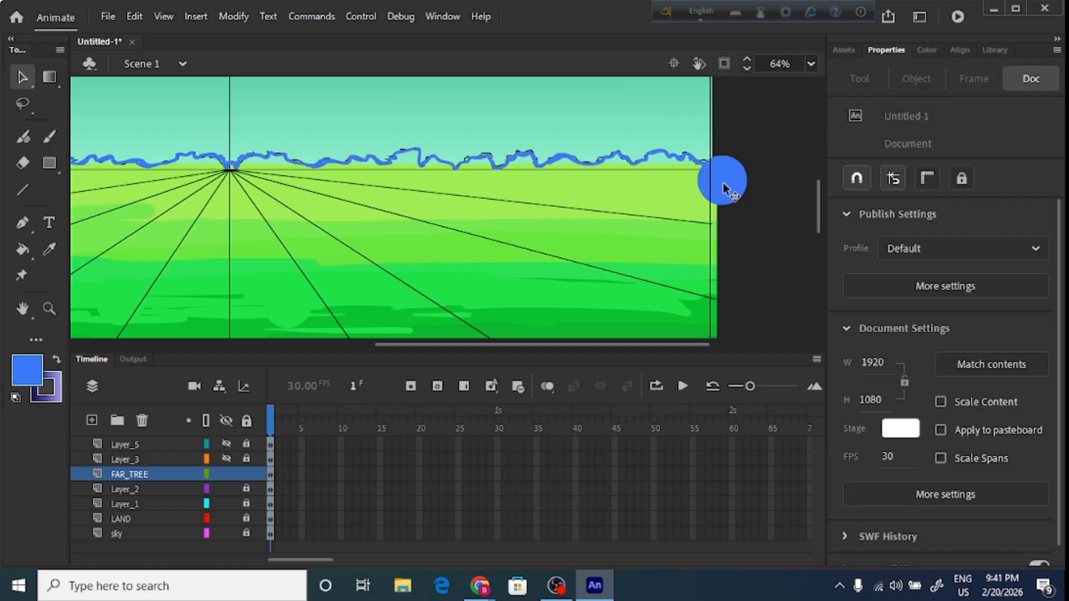
Separate the stray blue circle from the right end of the treeline and delete only that circle
left_click(735, 190)
left_click(735, 189)
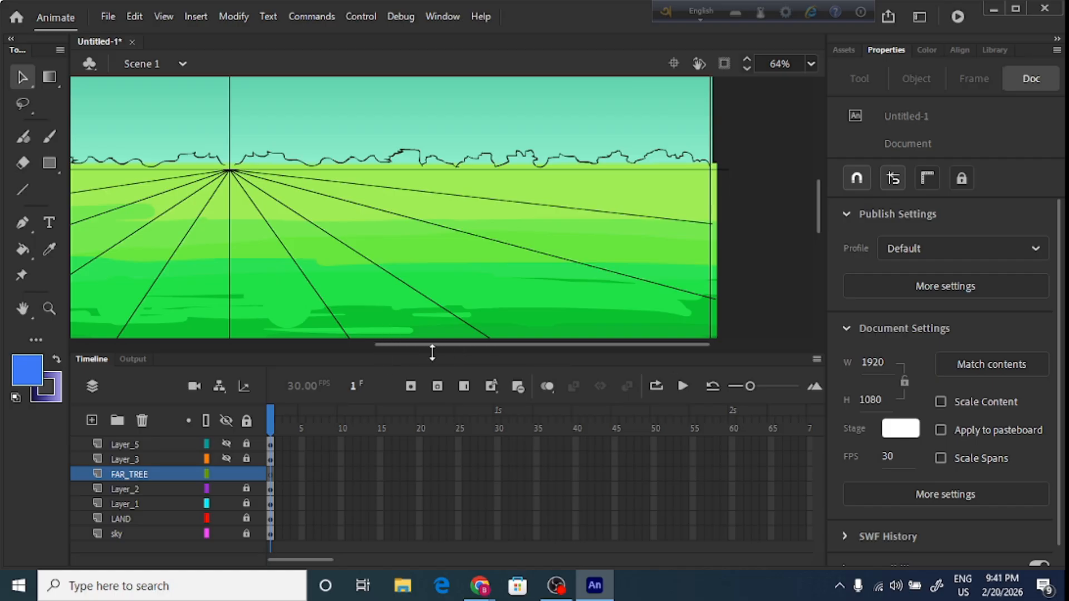
left_click_drag(458, 346, 446, 349)
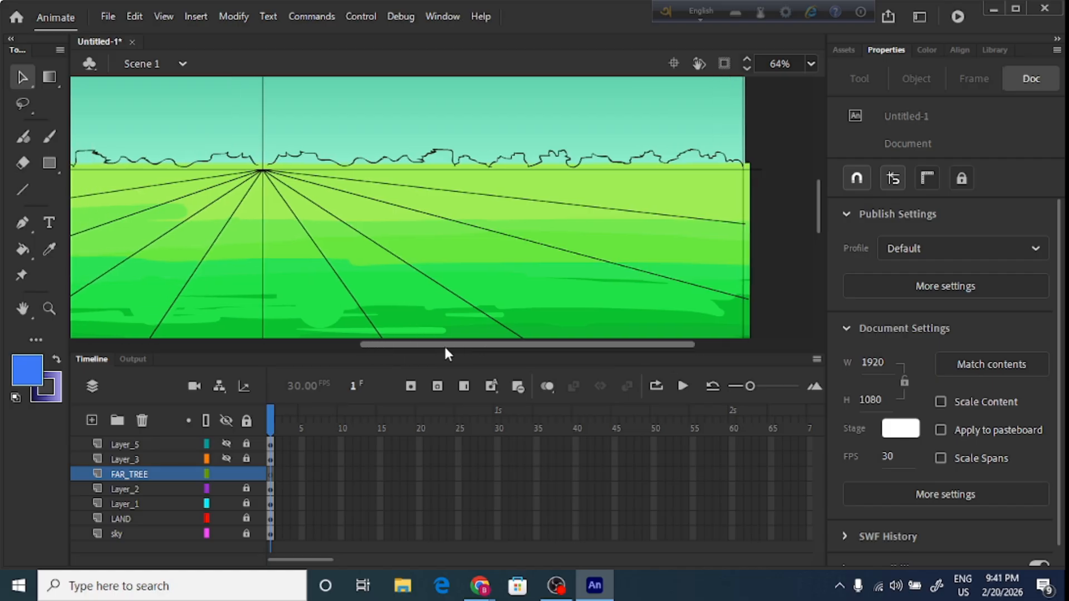
left_click(755, 180)
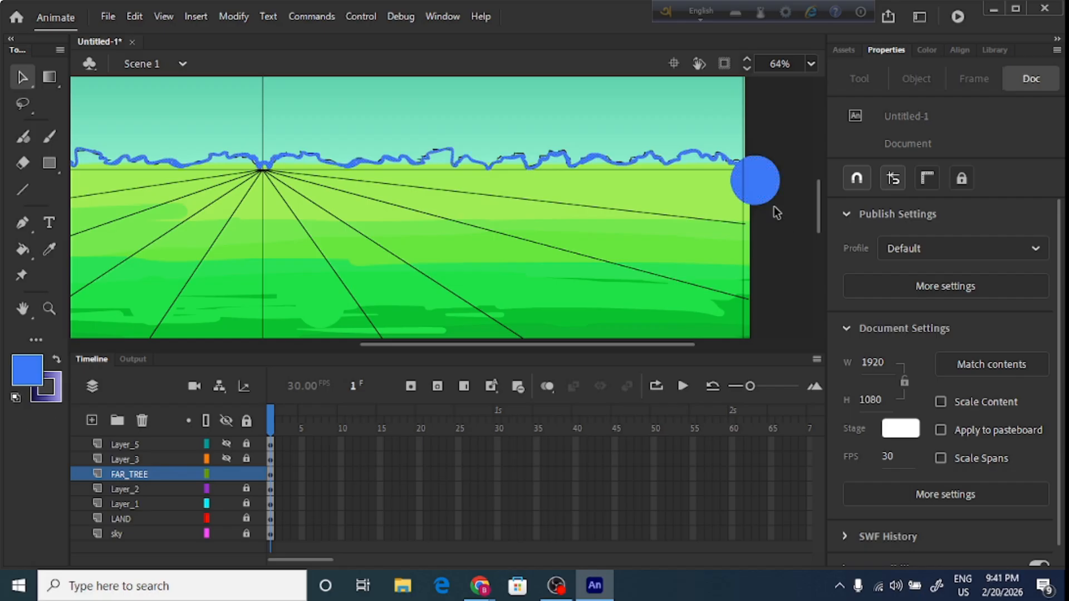
left_click(743, 177)
left_click(760, 192)
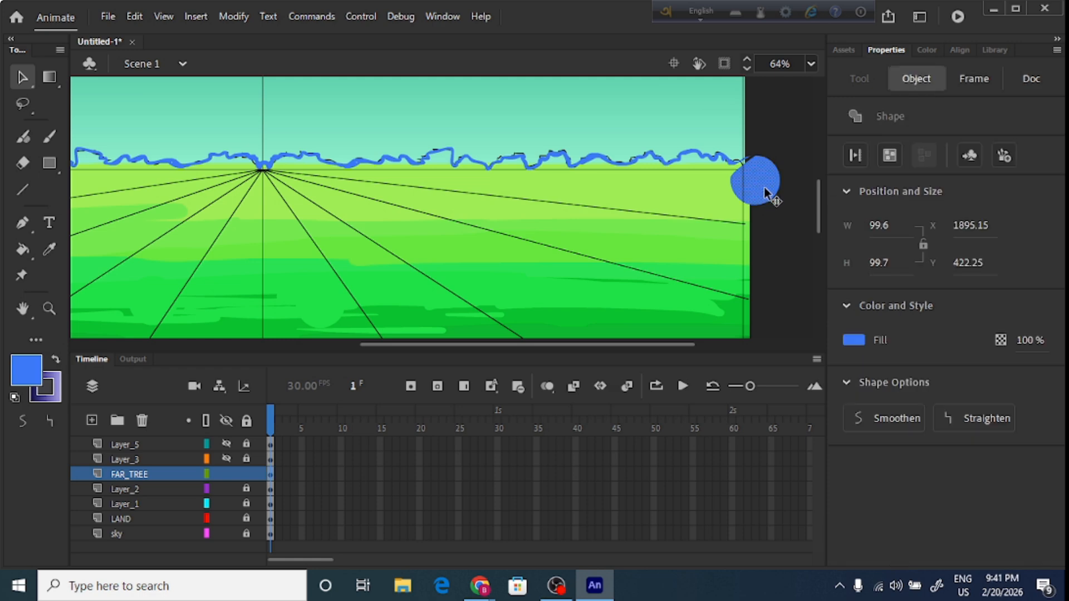
key("Delete")
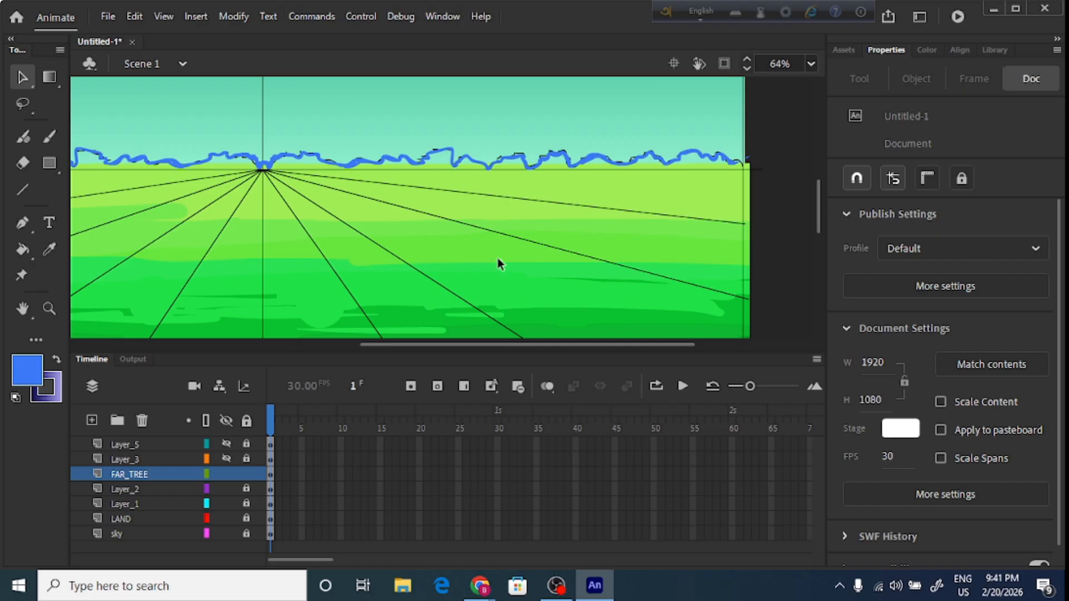
Isolate the stray blue circle at the left end of the treeline from the outline and delete it
scroll(435, 343, "left", 5)
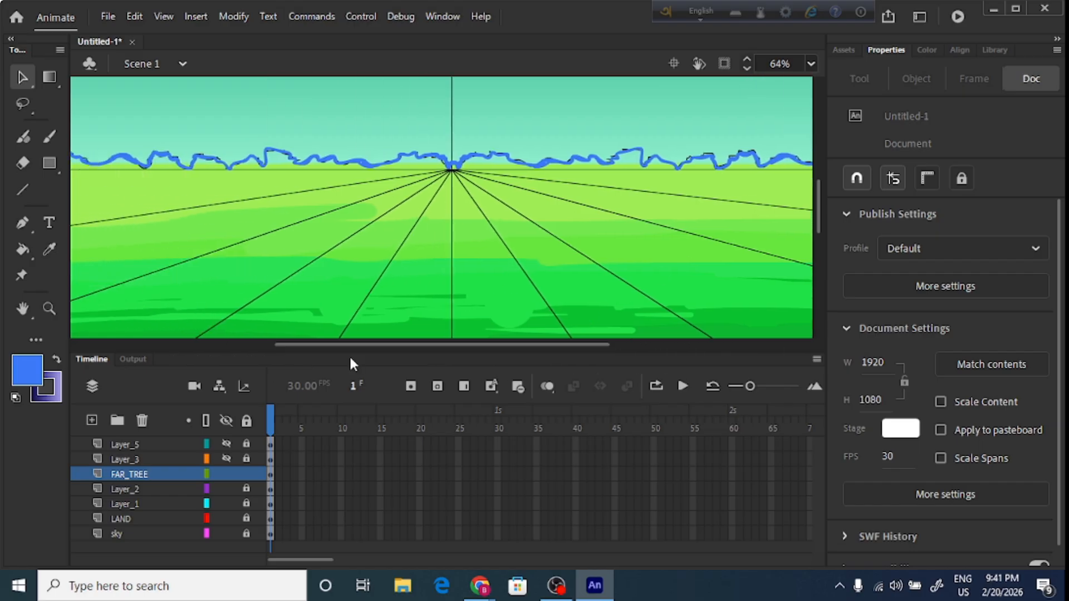
key("ctrl+minus")
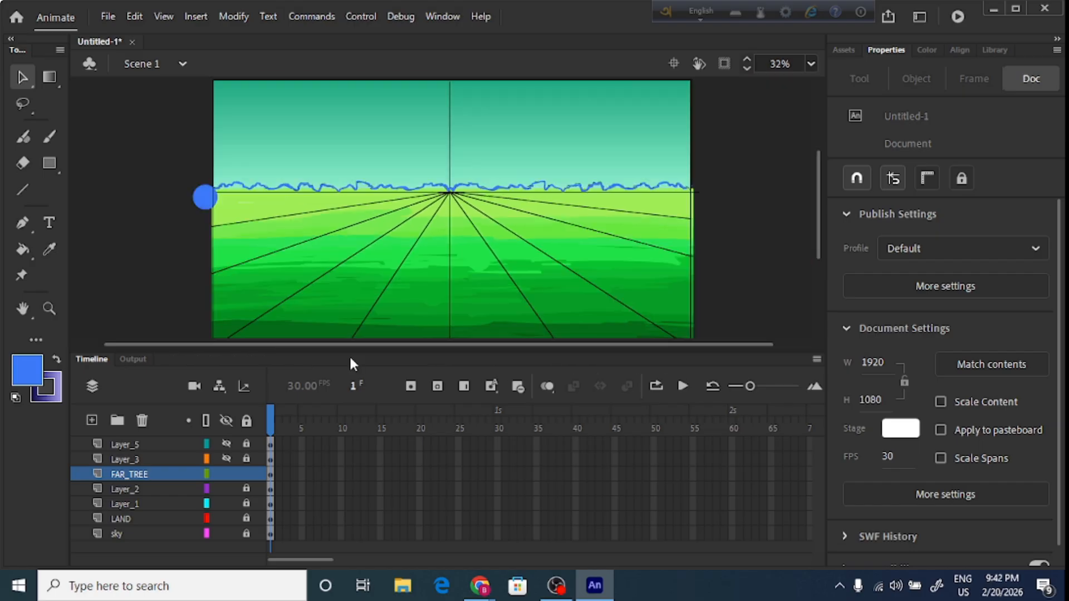
left_click(201, 198)
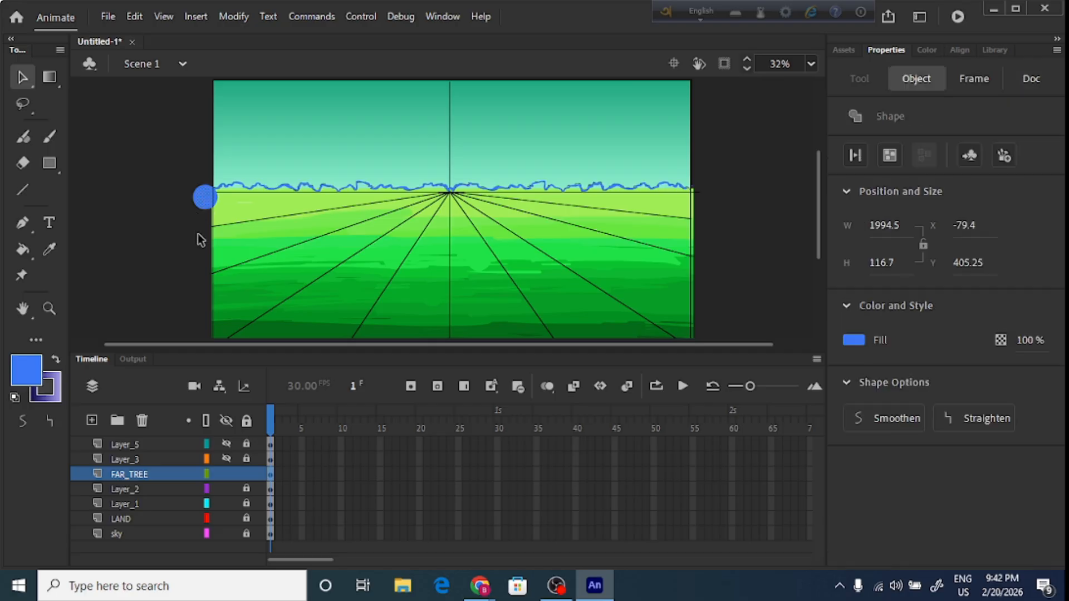
left_click(180, 246)
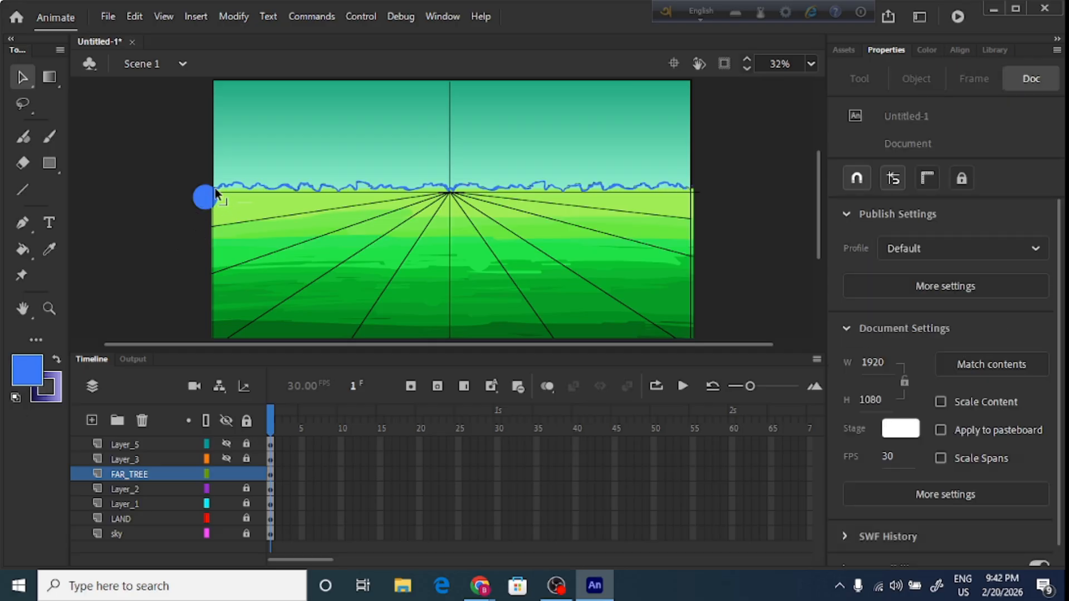
left_click(209, 207)
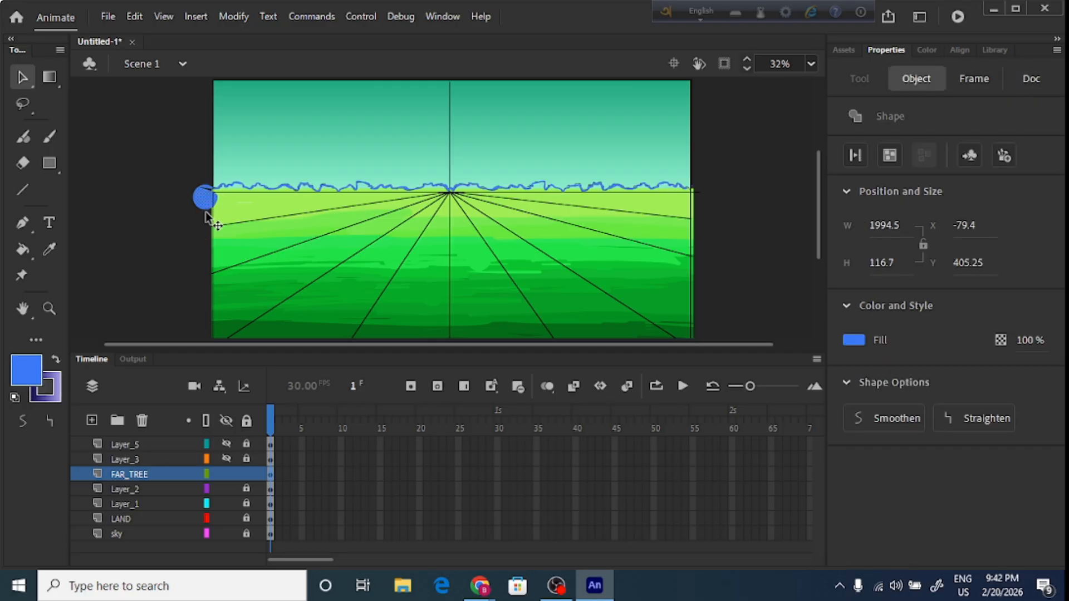
left_click(166, 246)
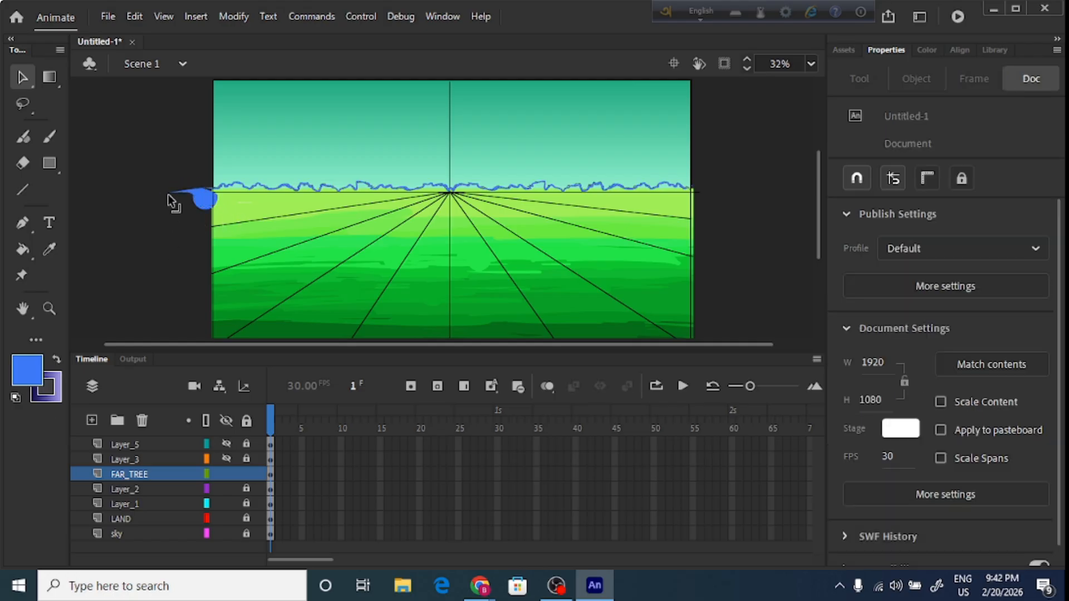
left_click(202, 207)
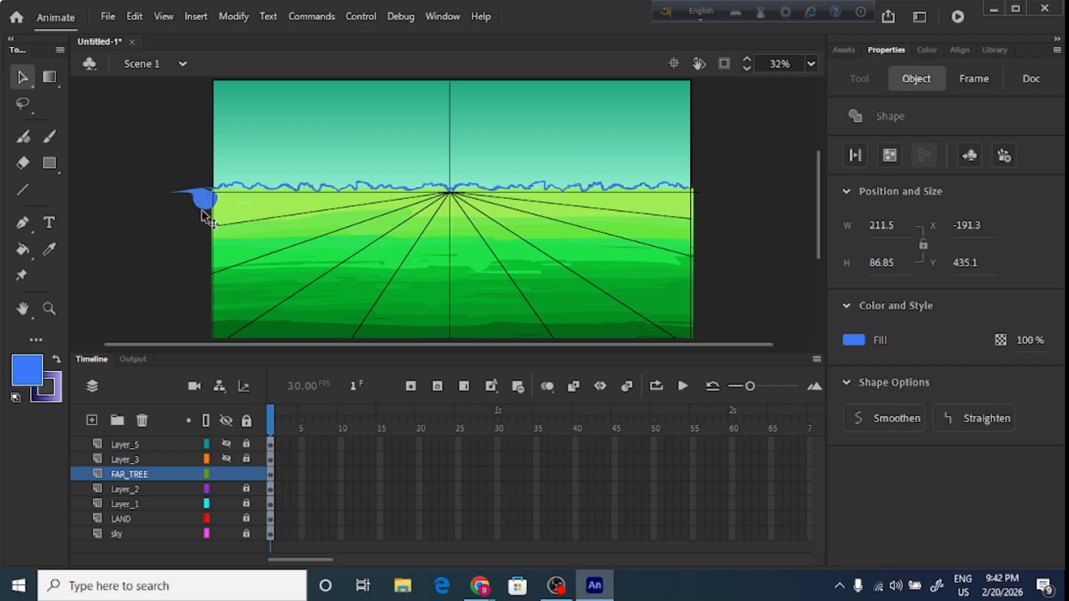
key("Delete")
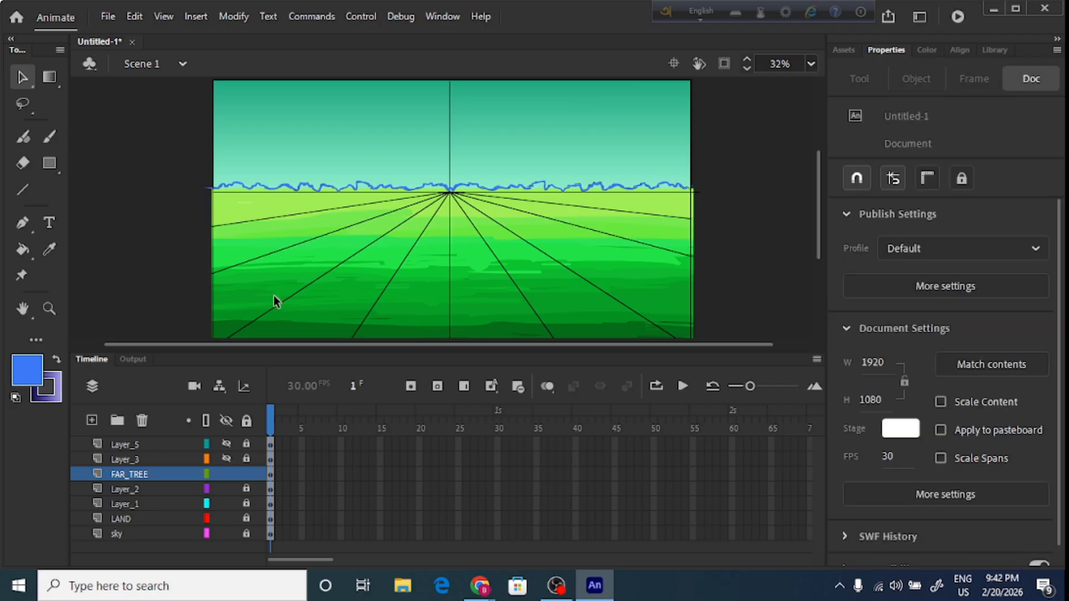
Set the fill to the dark green 178405 and choose the Classic Brush
key("ctrl+equal")
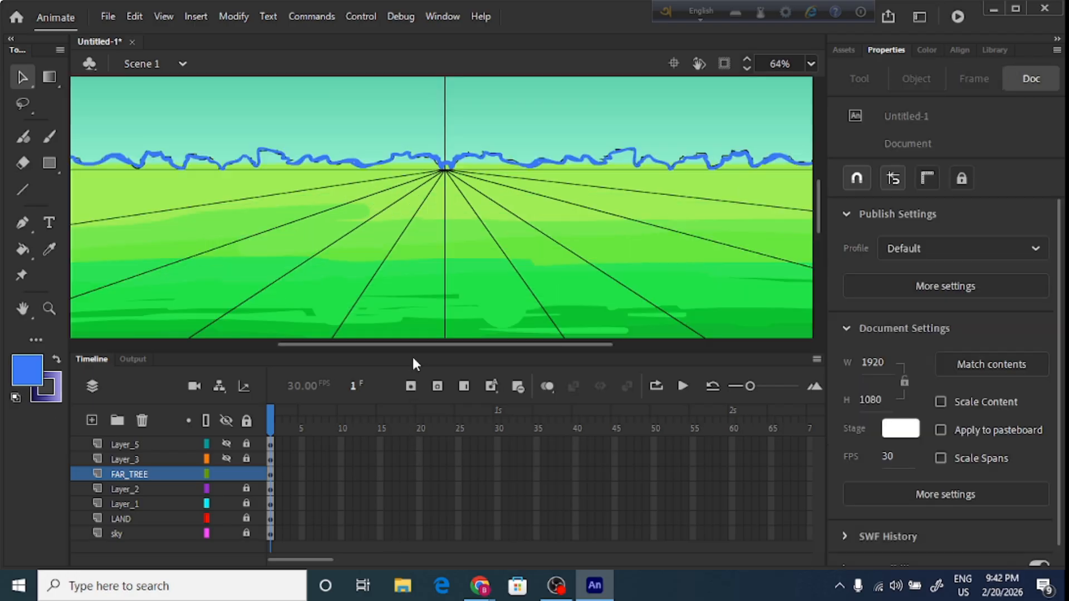
scroll(416, 343, "left", 3)
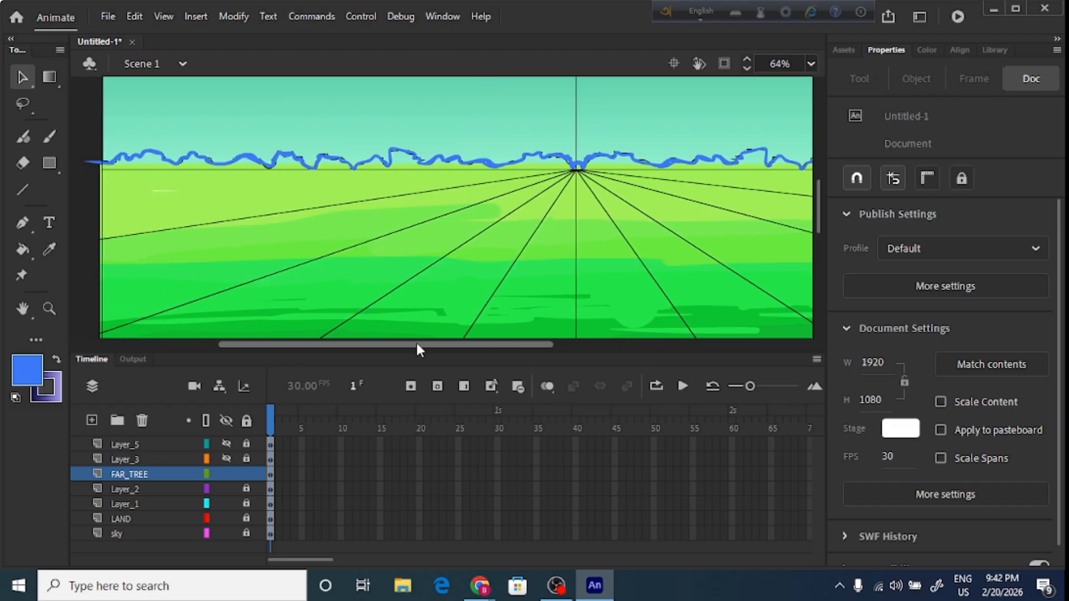
left_click(27, 370)
left_click(331, 175)
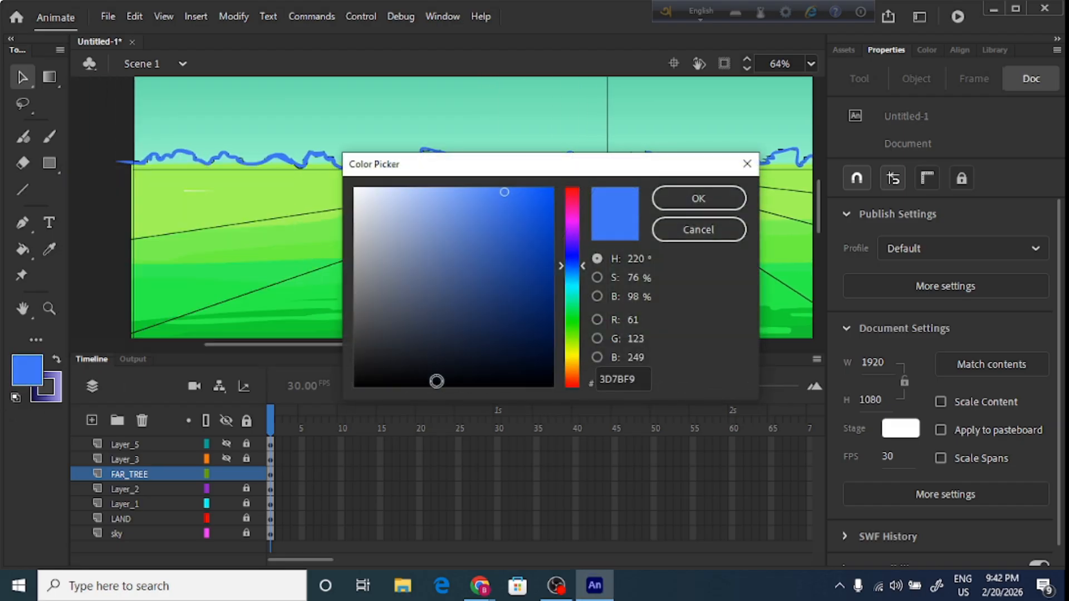
left_click_drag(579, 266, 594, 327)
mouse_move(521, 211)
left_mouse_down()
mouse_move(539, 232)
mouse_move(546, 284)
left_mouse_up()
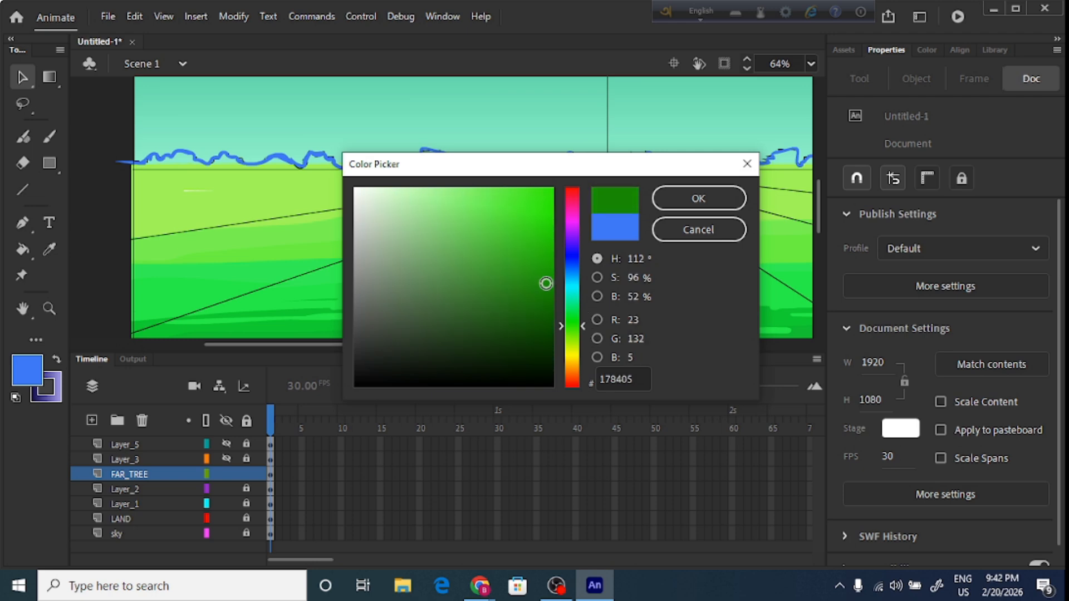
left_click(698, 198)
left_click(49, 136)
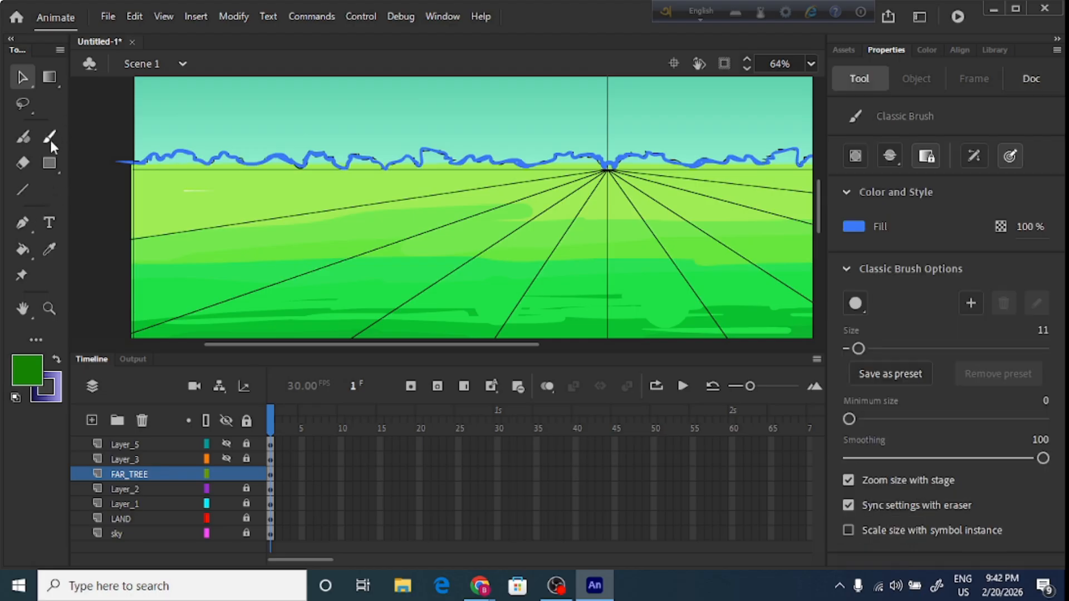
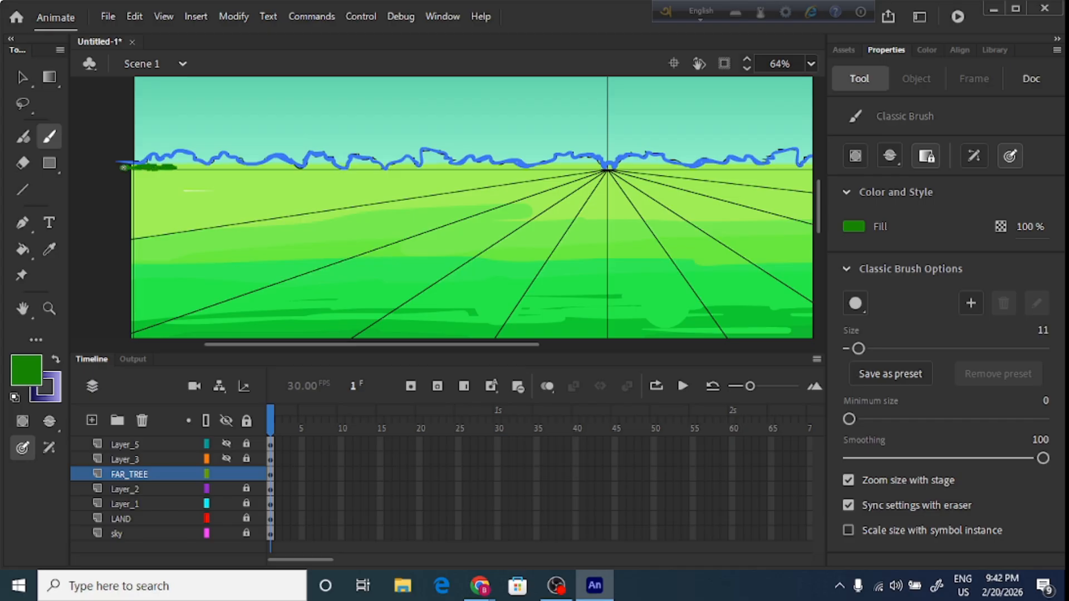
Paint a dark green strip along the horizon beneath the left half of the blue treeline on FAR_TREE
left_click_drag(123, 167, 225, 169)
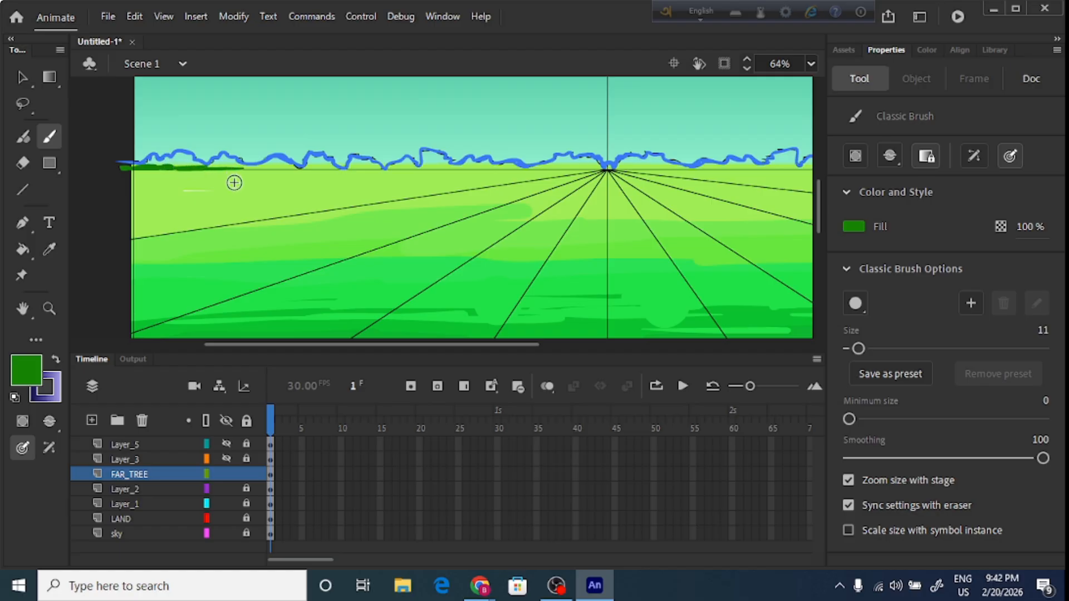
scroll(252, 346, "right", 3)
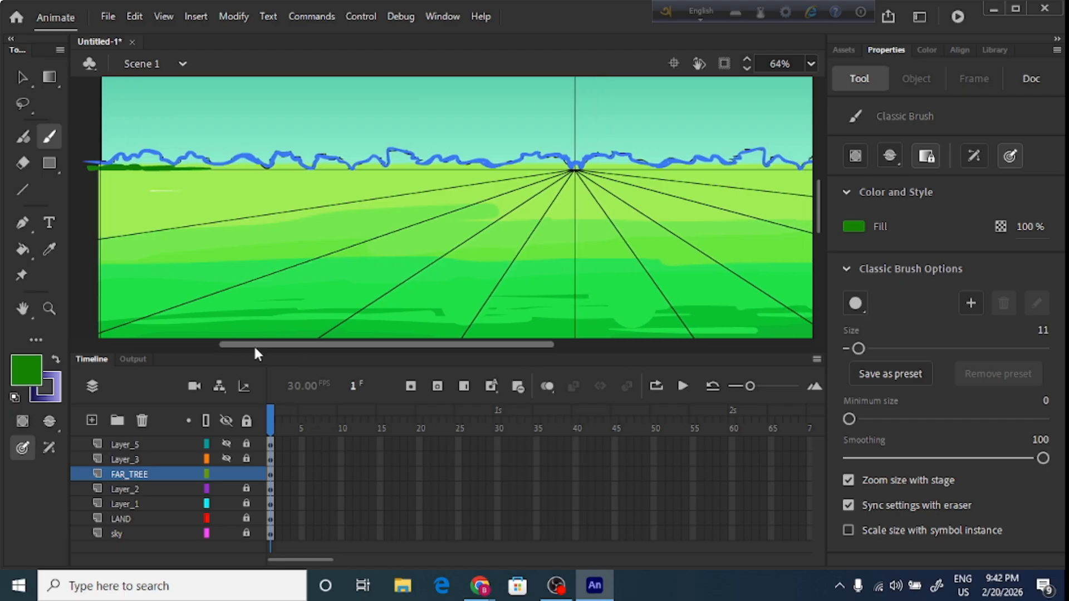
left_click_drag(170, 173, 268, 170)
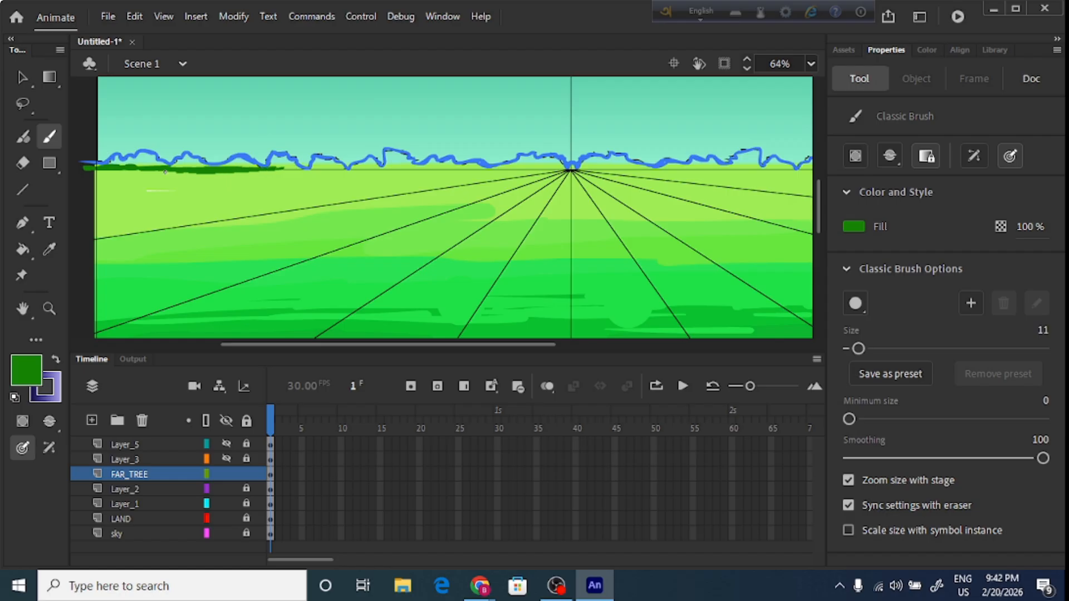
mouse_move(287, 169)
left_mouse_down()
mouse_move(323, 170)
mouse_move(212, 173)
left_mouse_up()
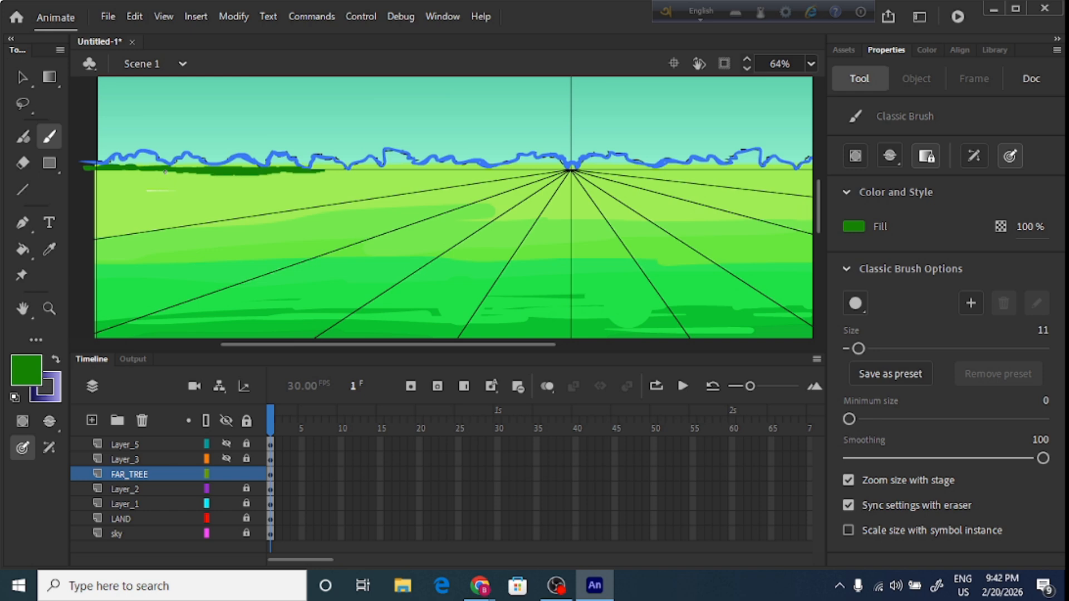
left_click_drag(374, 169, 402, 170)
left_click_drag(303, 166, 486, 168)
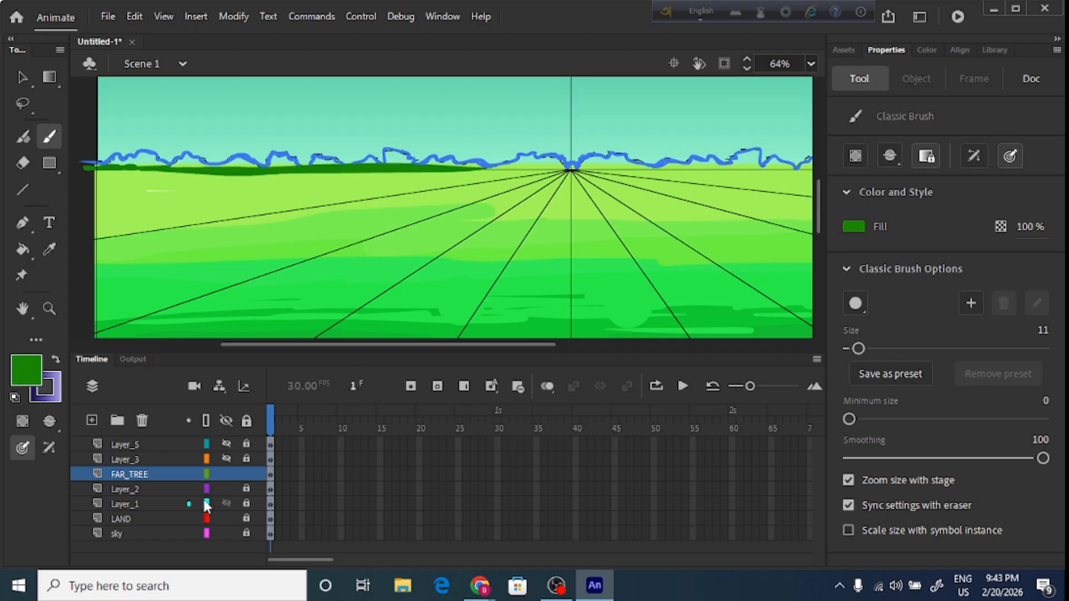
Hide FAR_TREE, unlock the LAND layer and select all of its ground artwork
left_click(226, 474)
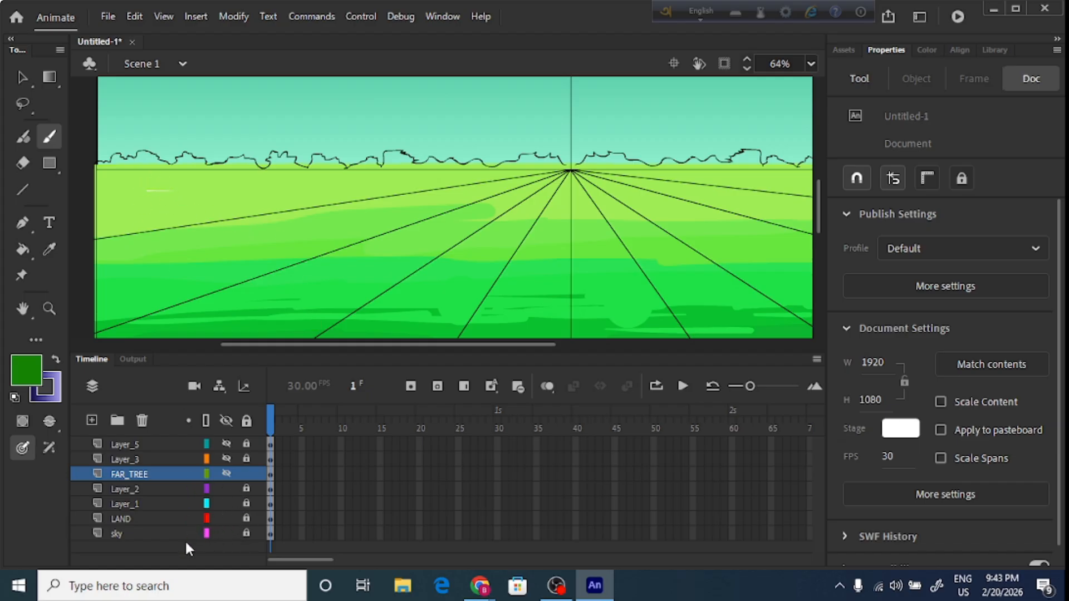
left_click(226, 519)
left_click(226, 519)
left_click(122, 519)
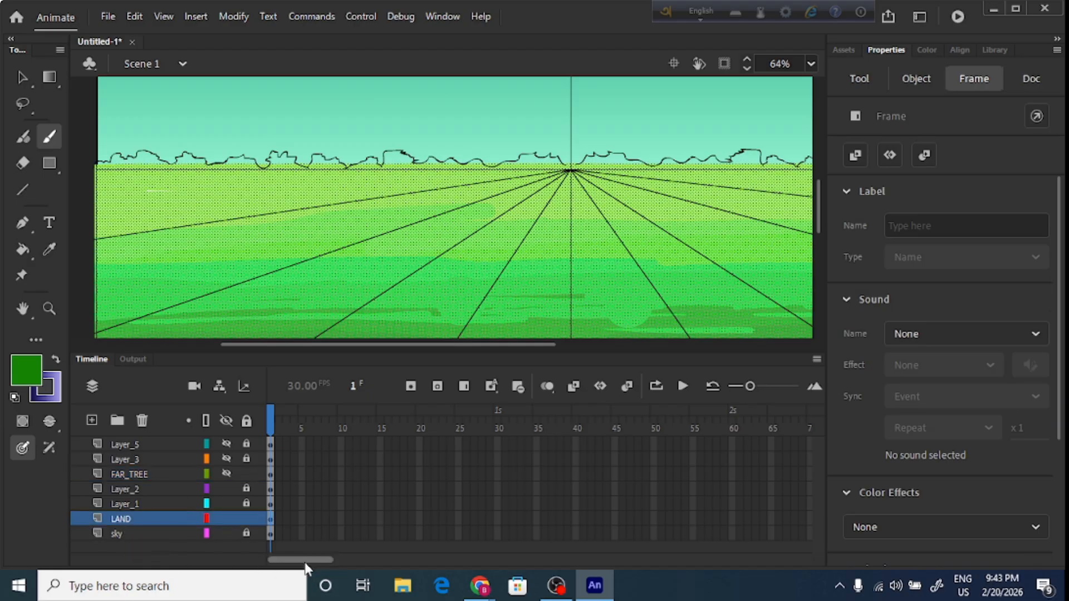
left_click_drag(295, 559, 304, 548)
key("ctrl+minus")
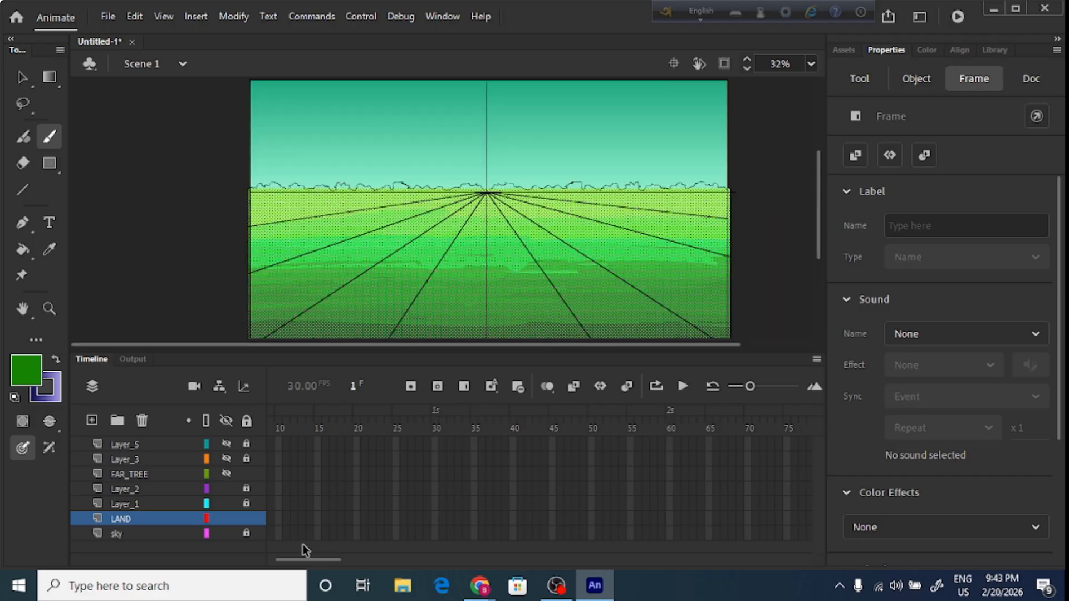
Delete the thin strip of LAND artwork that rises above the horizon line, and lock the LAND layer
left_click(22, 77)
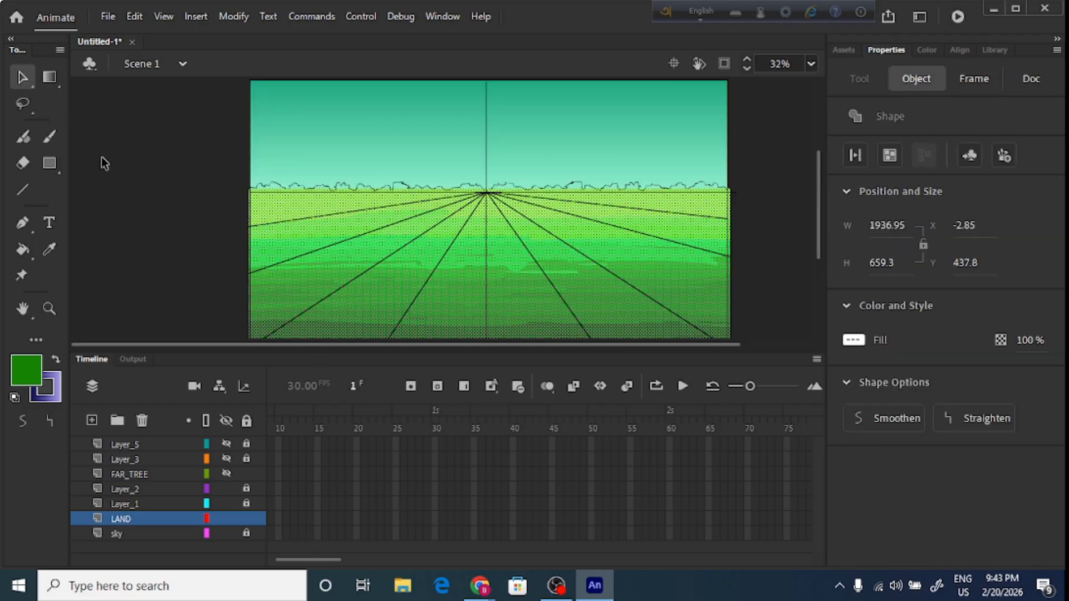
left_click(166, 242)
left_click(231, 172)
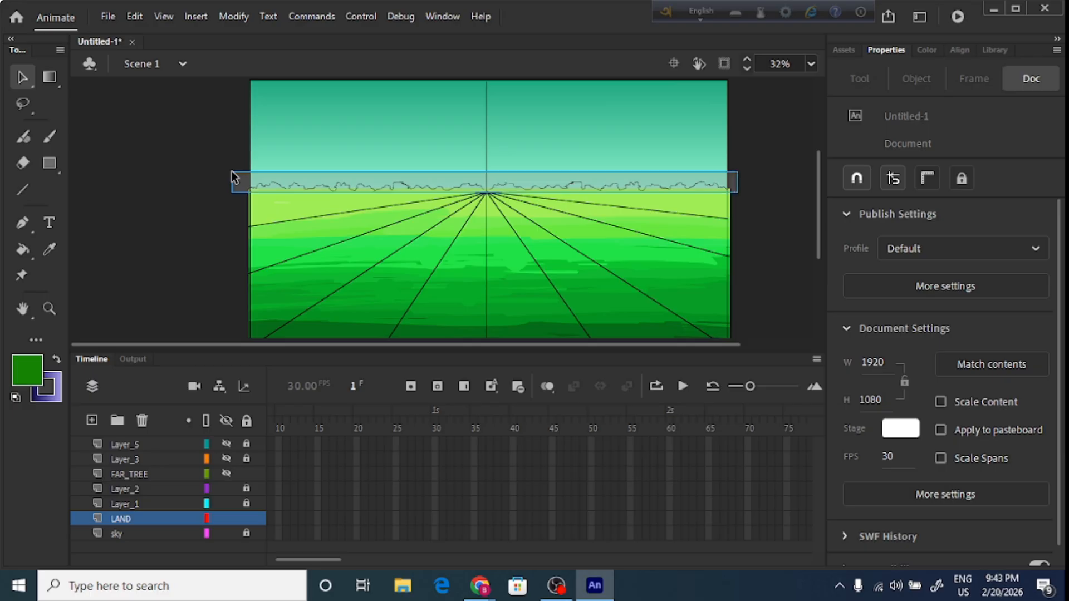
left_click_drag(233, 177, 749, 192)
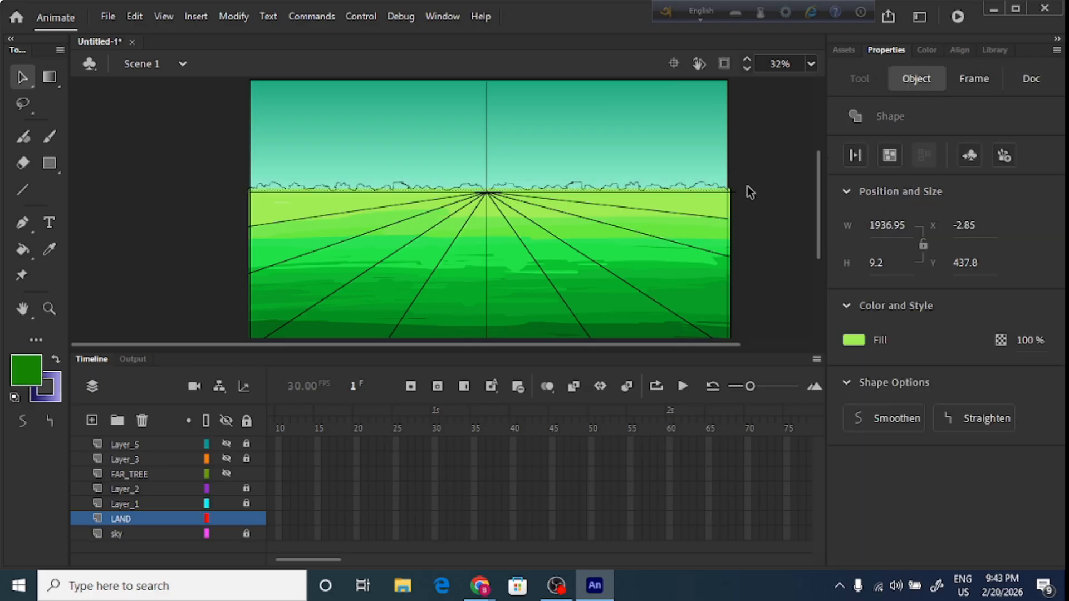
left_click(749, 192)
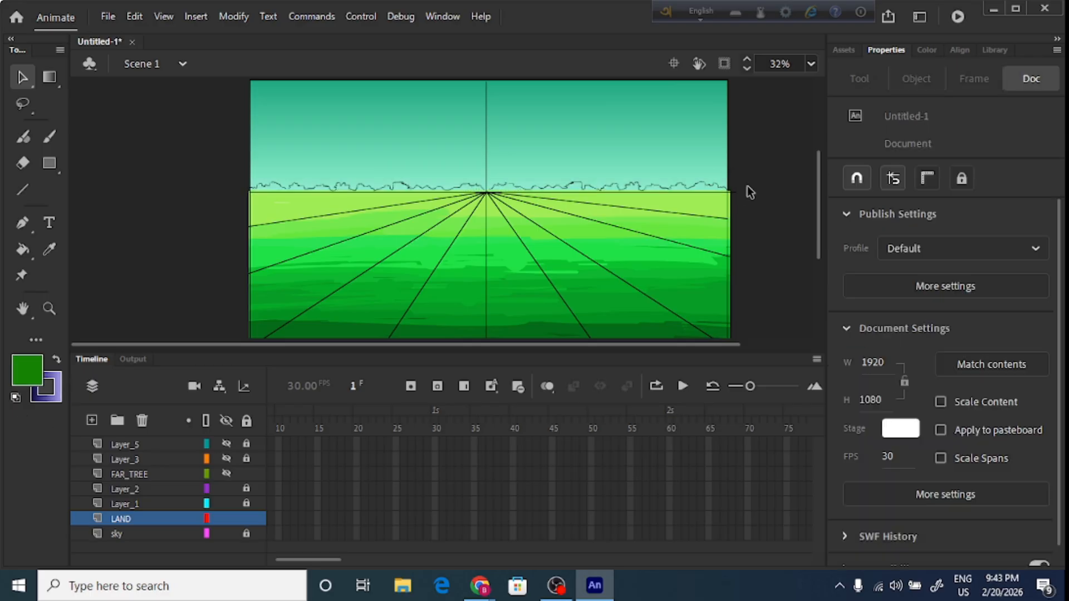
left_click(246, 519)
Show FAR_TREE and extend its dark green strip along the horizon past the vanishing point with the Classic Brush
left_click(165, 475)
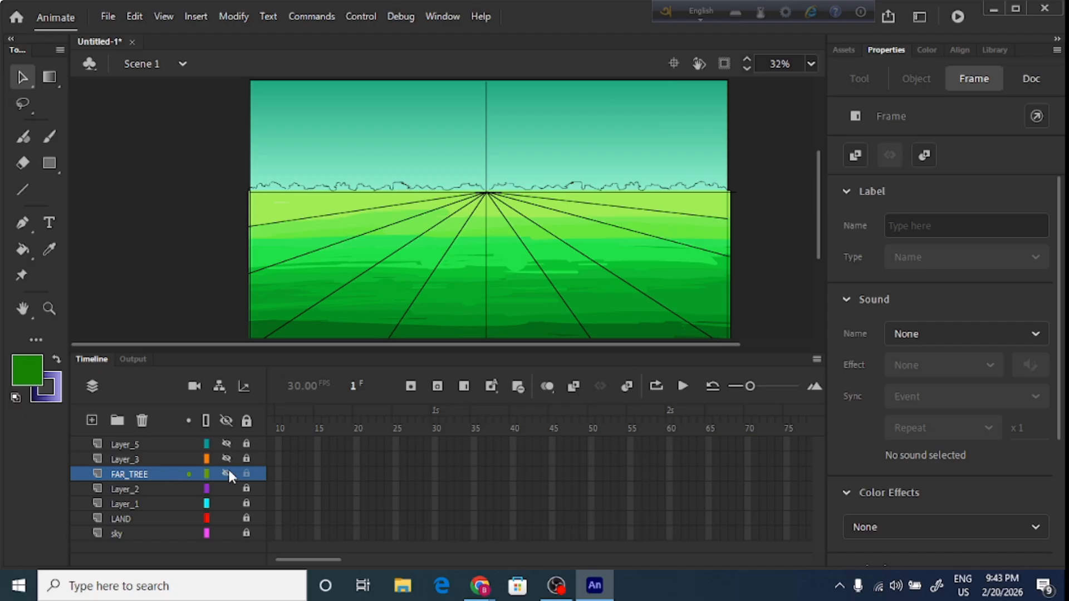
key("ctrl+=")
key("ctrl+=")
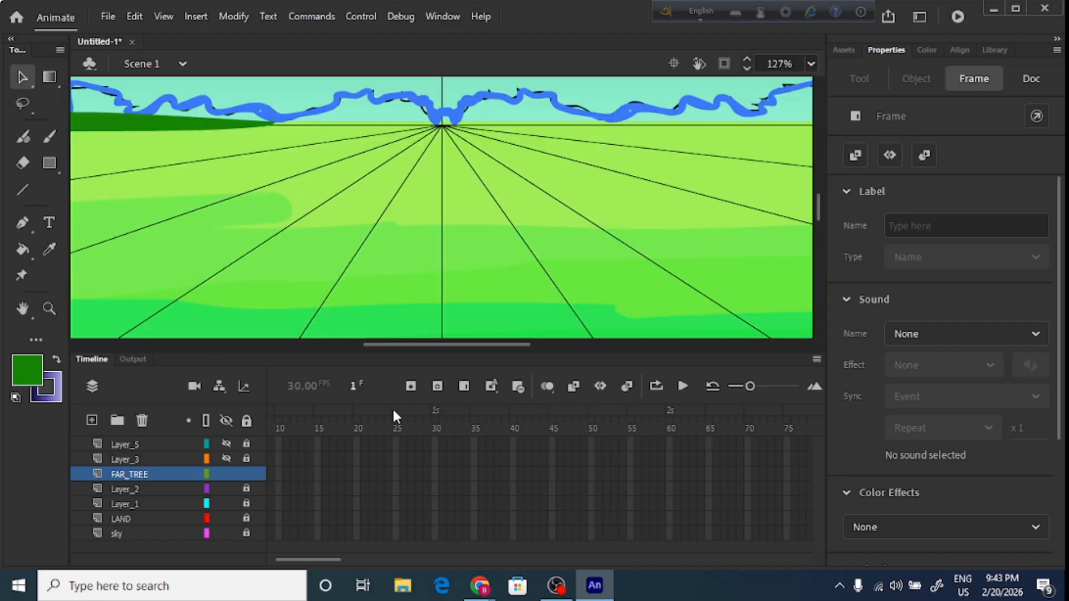
left_click_drag(458, 343, 446, 343)
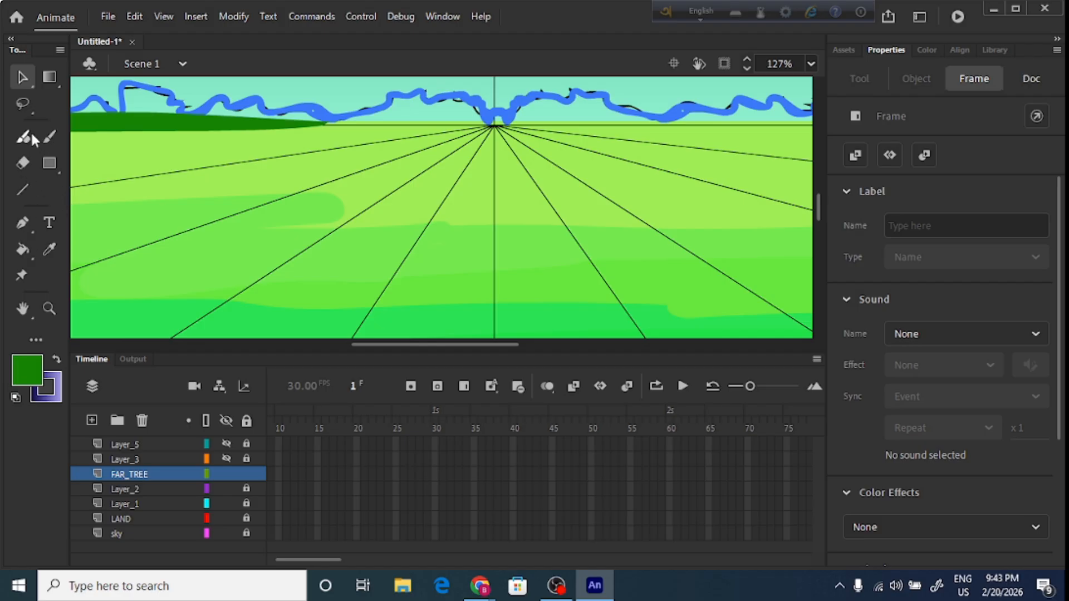
left_click(49, 142)
mouse_move(340, 124)
left_mouse_down()
mouse_move(262, 129)
mouse_move(436, 128)
mouse_move(361, 121)
mouse_move(332, 131)
mouse_move(350, 129)
left_mouse_up()
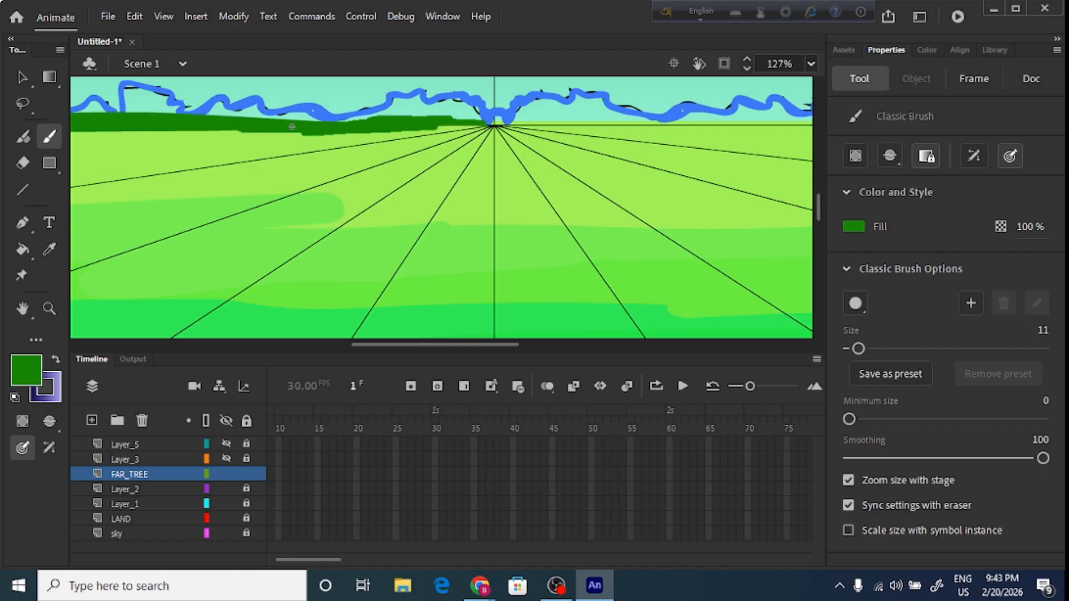
left_click_drag(440, 128, 776, 126)
left_click_drag(423, 342, 496, 337)
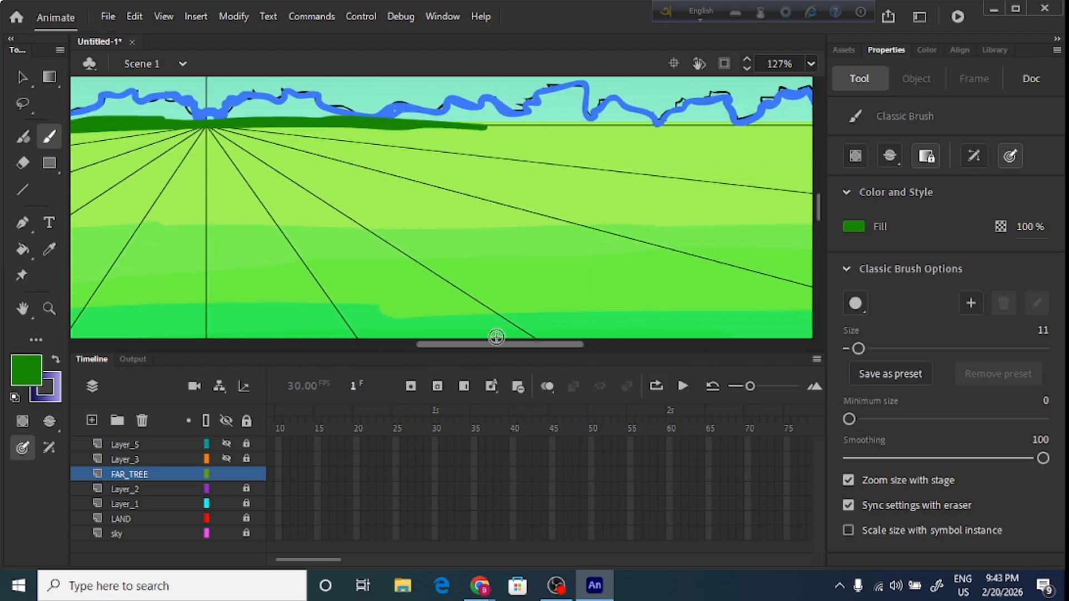
mouse_move(385, 128)
left_mouse_down()
mouse_move(517, 127)
mouse_move(543, 116)
mouse_move(651, 129)
mouse_move(687, 128)
mouse_move(548, 117)
mouse_move(810, 120)
left_mouse_up()
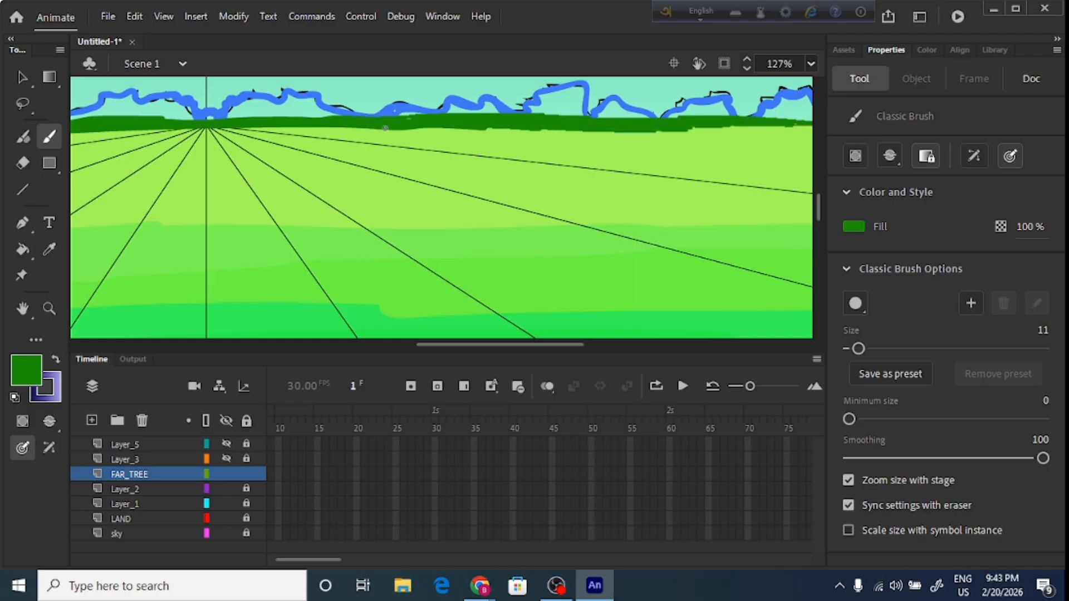
Continue the dark green horizon strip to the right edge of the stage and fill the small gaps in it
scroll(469, 337, "left", 5)
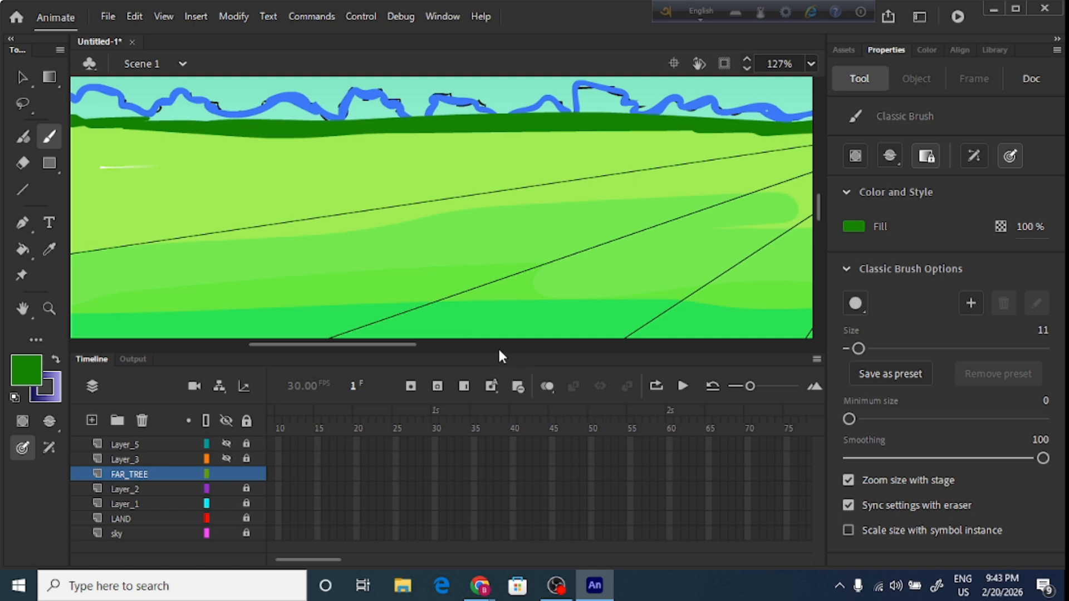
scroll(363, 341, "right", 4)
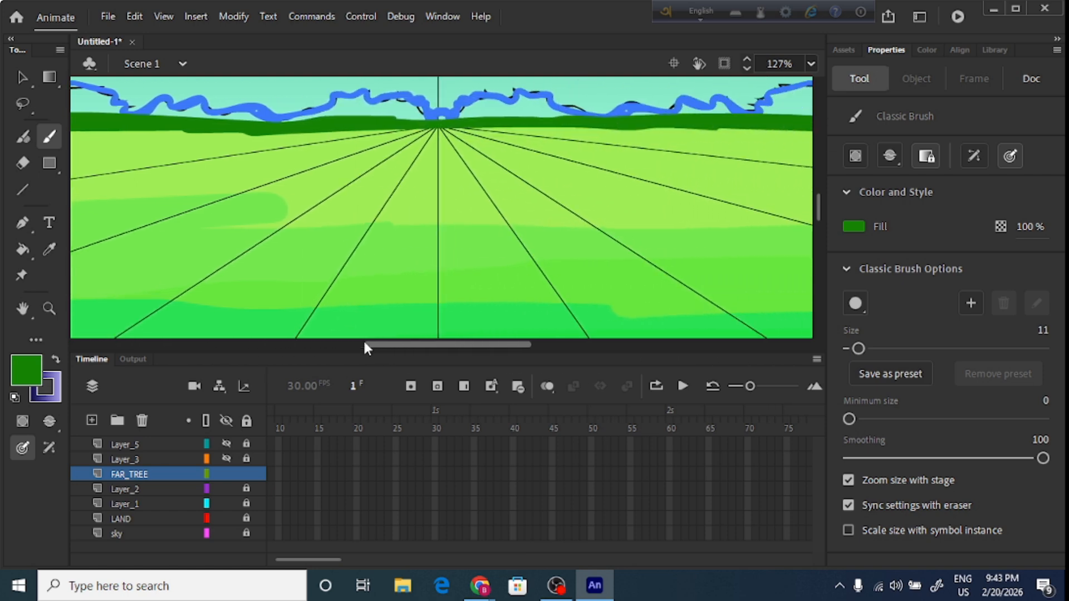
scroll(363, 339, "right", 6)
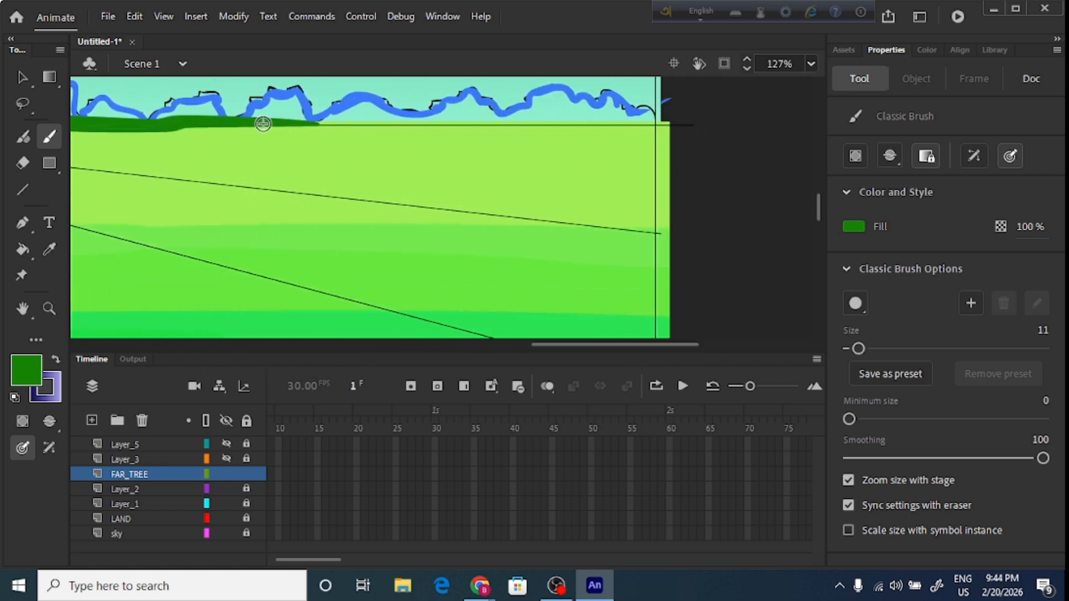
mouse_move(262, 124)
left_mouse_down()
mouse_move(402, 125)
mouse_move(382, 113)
mouse_move(477, 128)
mouse_move(566, 125)
left_mouse_up()
left_click_drag(394, 119, 643, 122)
left_click_drag(446, 117, 667, 124)
mouse_move(552, 119)
left_mouse_down()
mouse_move(675, 116)
mouse_move(367, 118)
mouse_move(398, 117)
left_mouse_up()
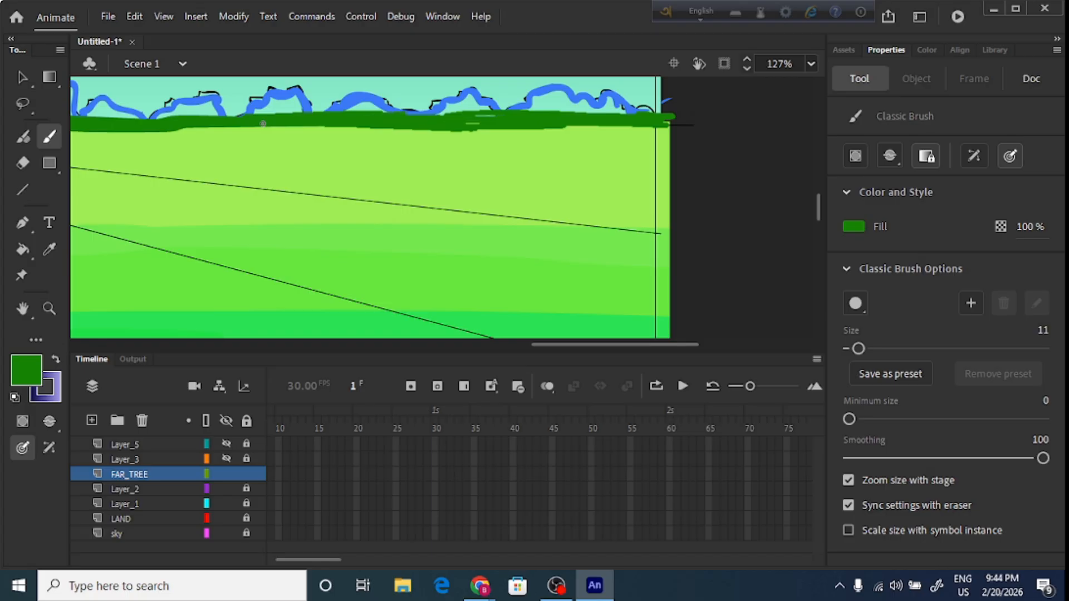
left_click_drag(476, 116, 495, 116)
Set the brush fill to a bright yellowish green with a hue of 97°
left_click_drag(624, 345, 586, 346)
key("ctrl+minus")
key("ctrl+minus")
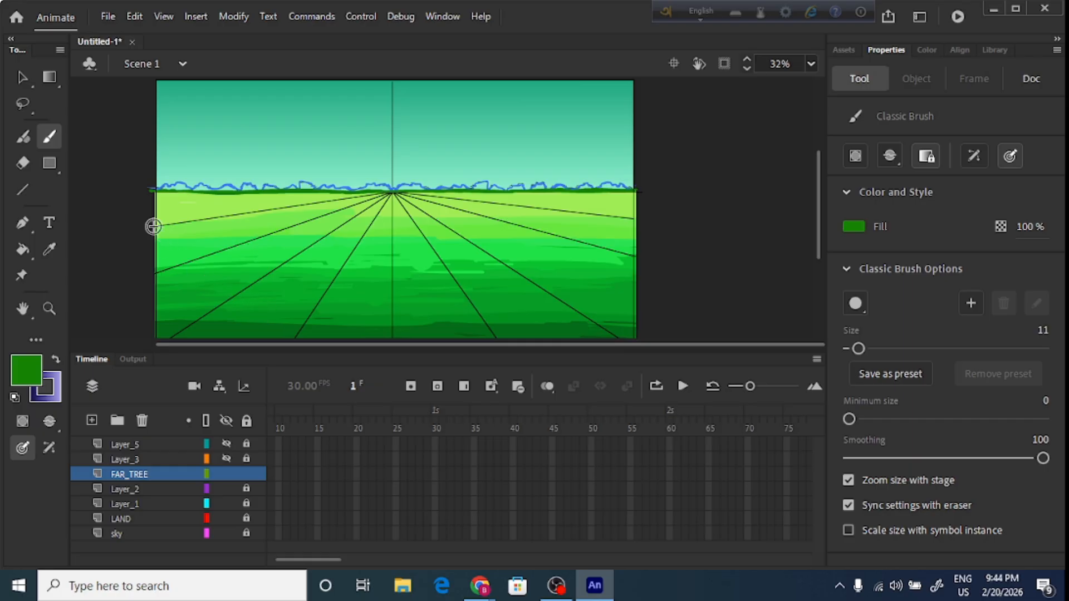
left_click(25, 369)
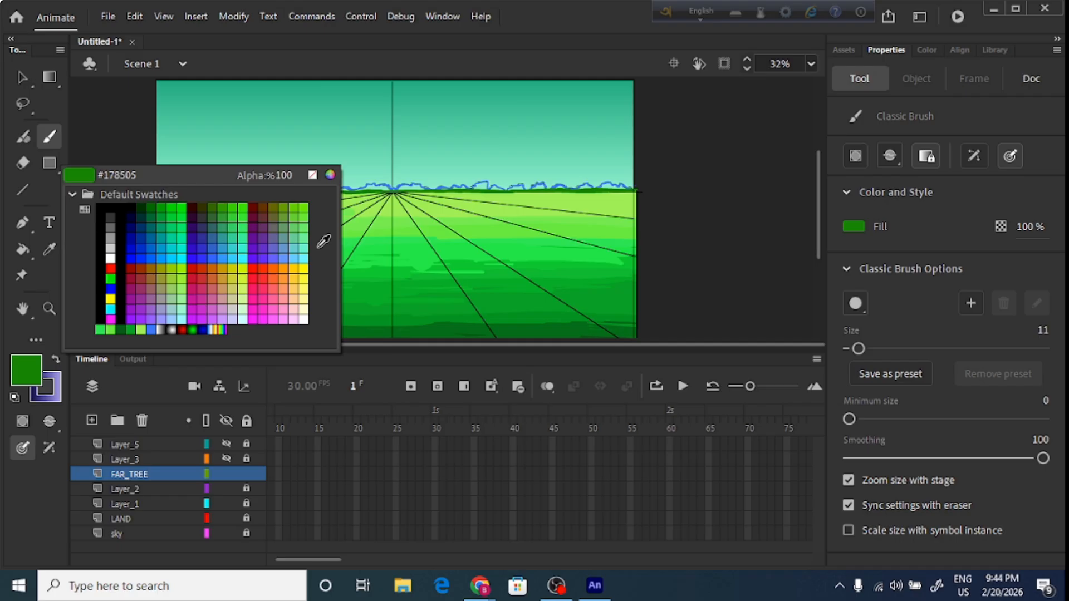
left_click(329, 175)
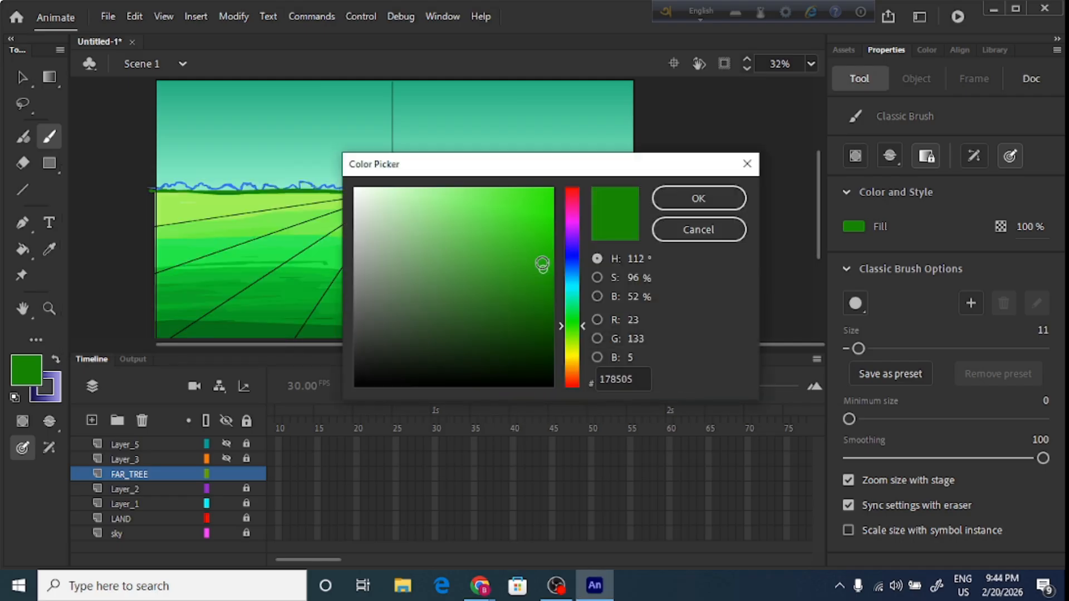
left_click_drag(542, 262, 494, 196)
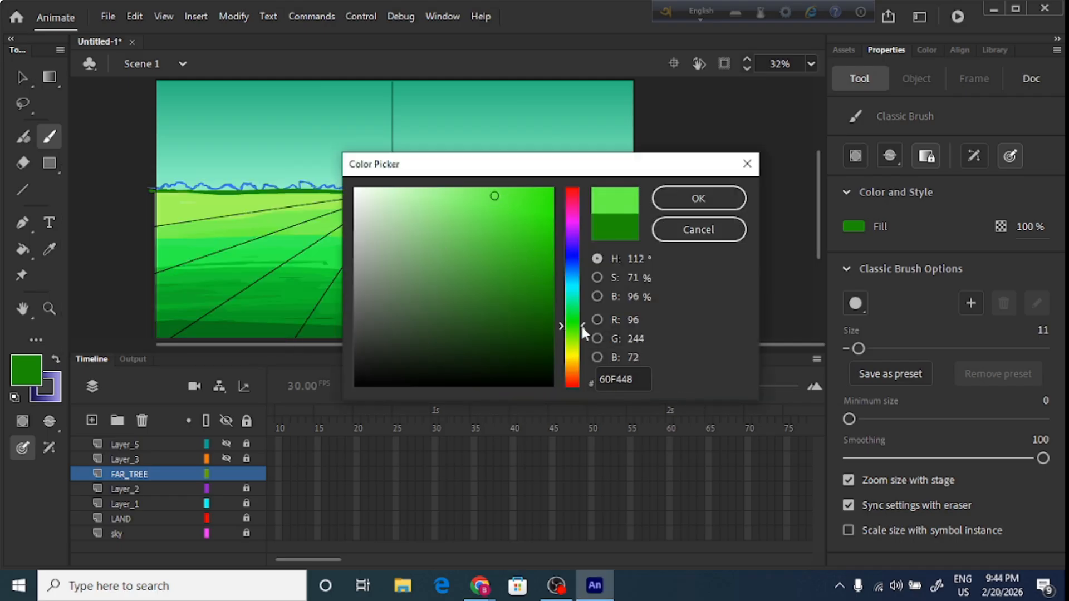
mouse_move(581, 326)
left_mouse_down()
mouse_move(580, 341)
mouse_move(588, 334)
left_mouse_up()
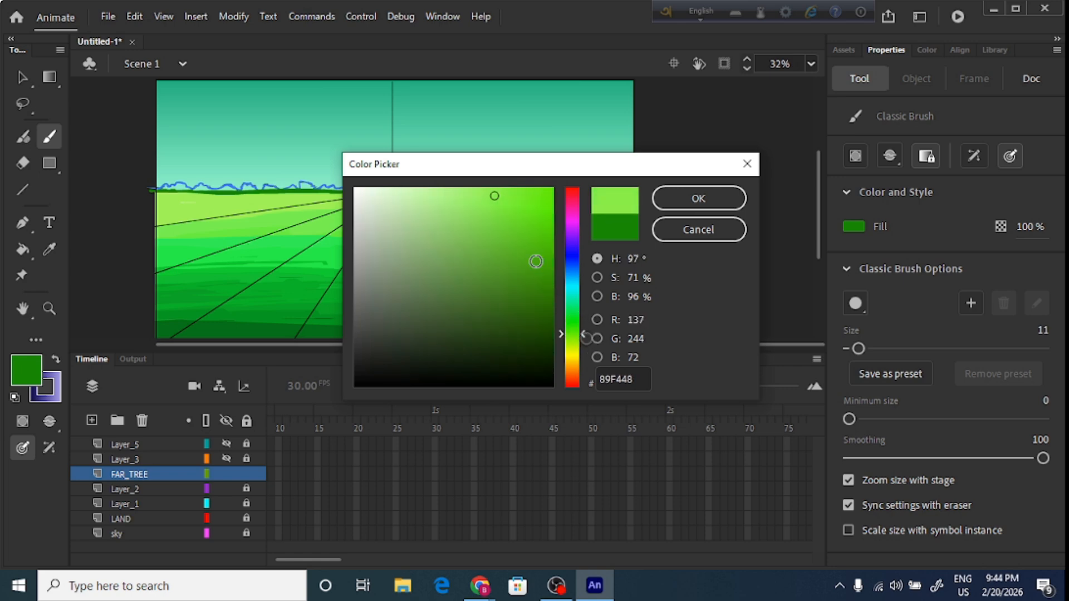
mouse_move(494, 196)
left_mouse_down()
mouse_move(494, 184)
mouse_move(508, 190)
left_mouse_up()
left_click(694, 203)
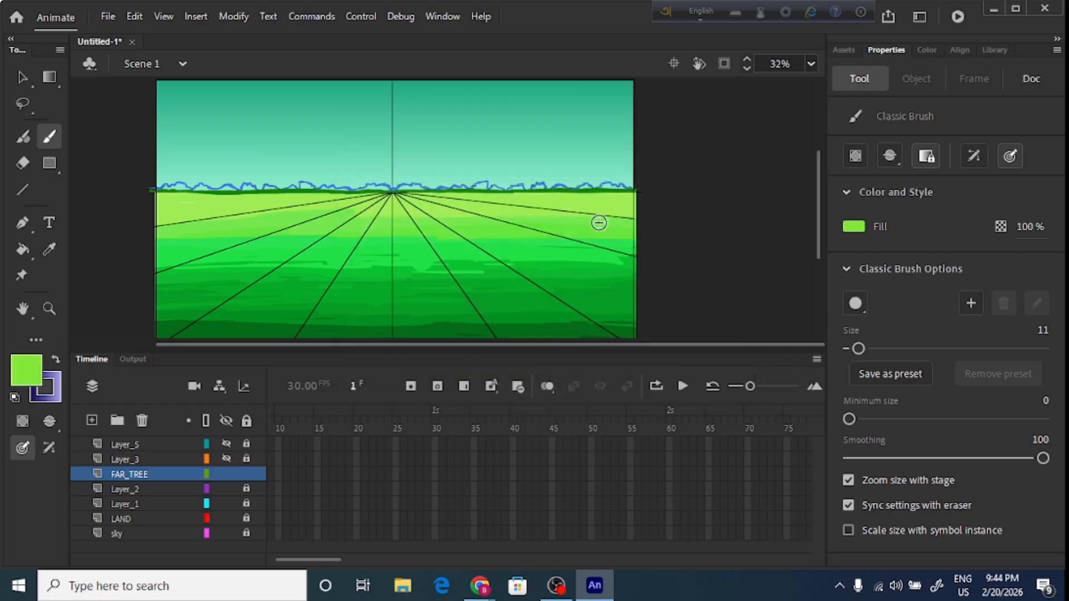
Paint the bright green over the far left end of the blue treeline on FAR_TREE
key("super+space")
key("ctrl+=")
key("ctrl+=")
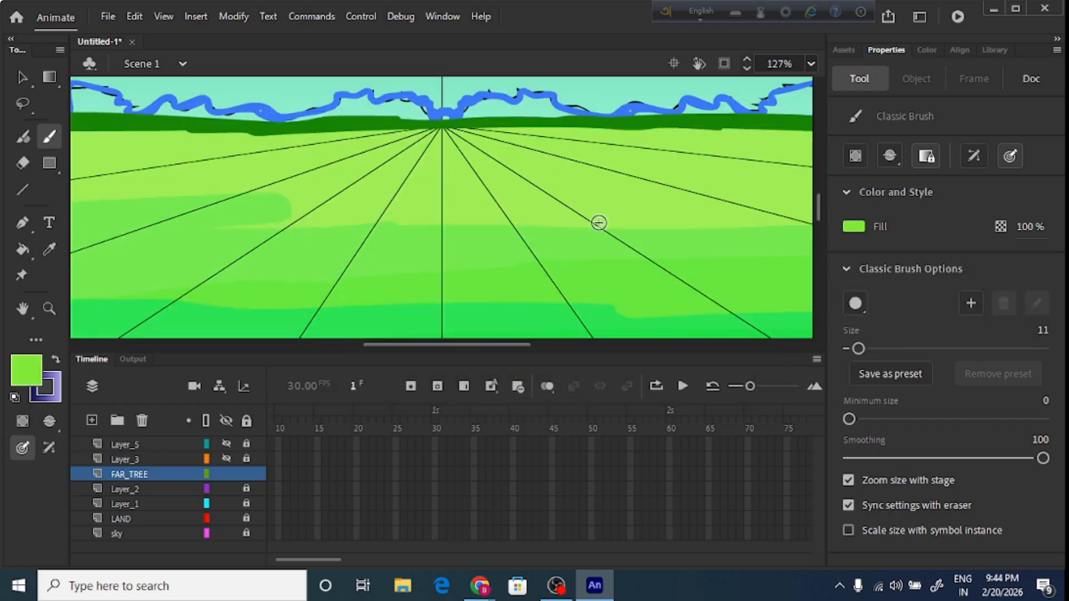
scroll(435, 341, "left", 5)
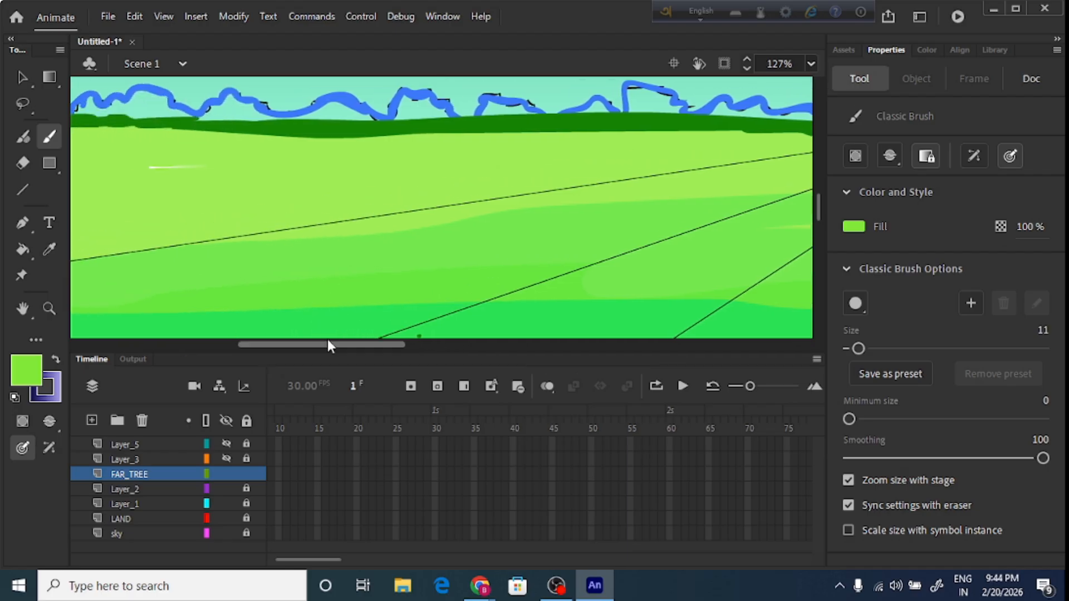
scroll(326, 344, "left", 2)
scroll(817, 212, "up", 3)
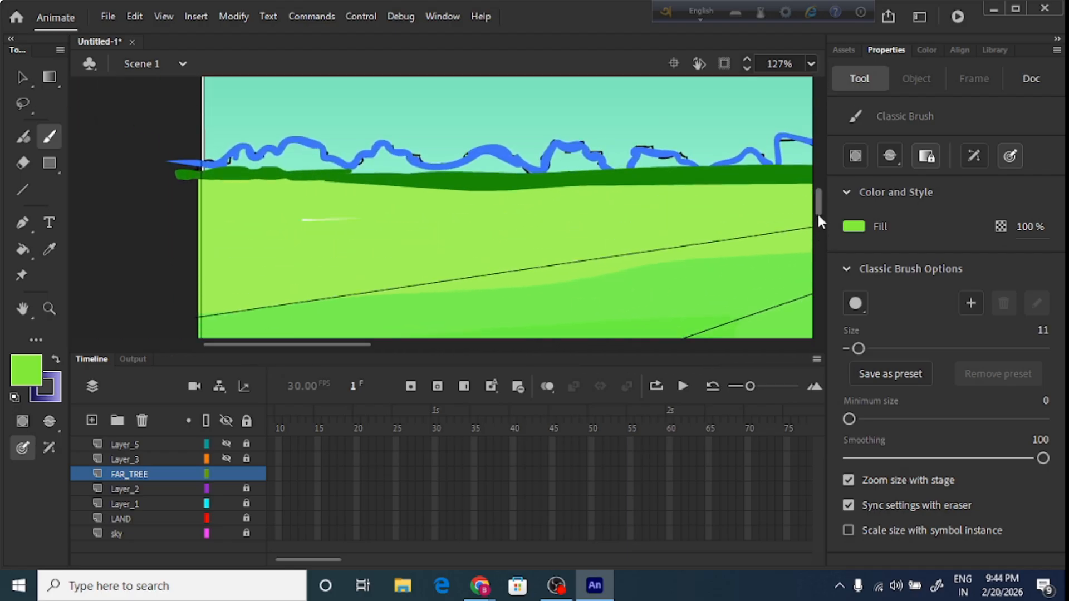
left_click_drag(192, 176, 250, 161)
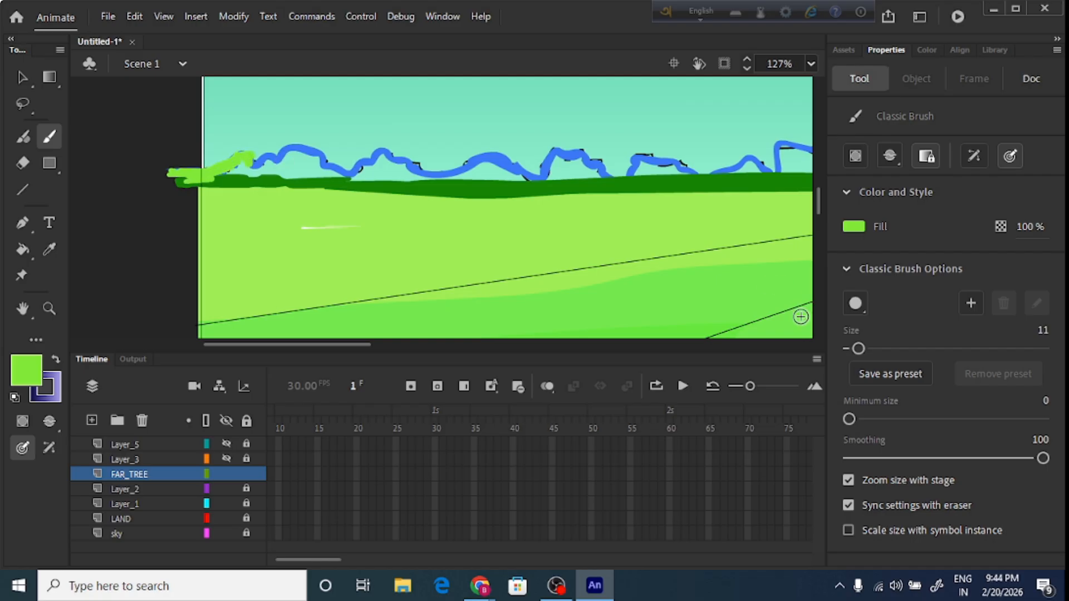
Set the brush size to 12 and trace bright green over the next humps of the blue treeline's left part
left_click_drag(859, 349, 860, 348)
left_click_drag(265, 161, 316, 155)
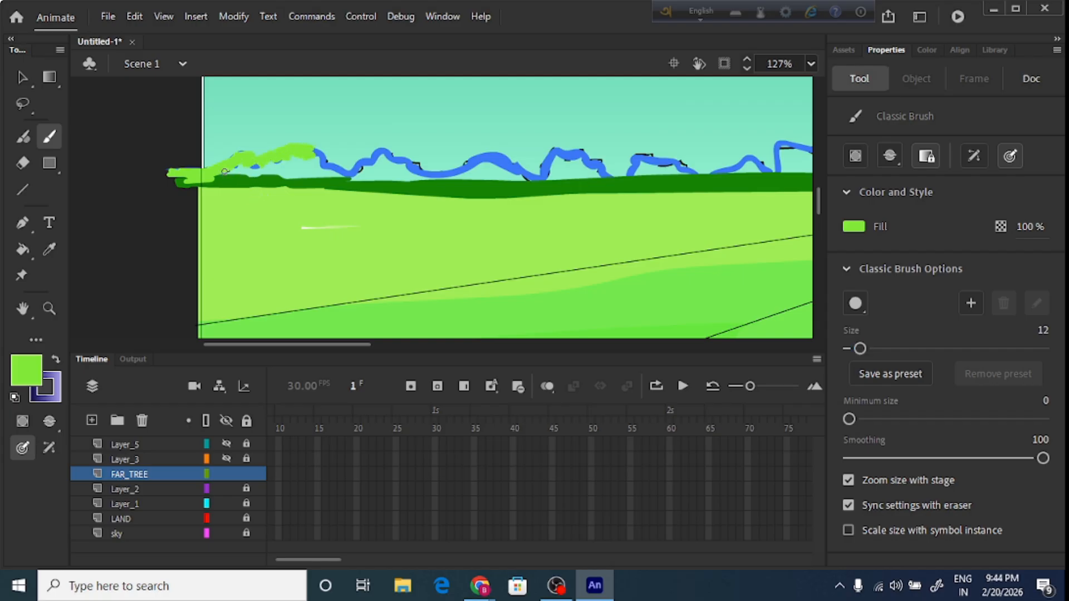
mouse_move(315, 149)
left_mouse_down()
mouse_move(340, 171)
mouse_move(372, 154)
mouse_move(404, 156)
mouse_move(422, 173)
mouse_move(502, 155)
mouse_move(532, 175)
mouse_move(564, 149)
mouse_move(614, 177)
mouse_move(634, 175)
mouse_move(644, 157)
mouse_move(701, 173)
mouse_move(756, 159)
mouse_move(777, 168)
mouse_move(796, 143)
left_mouse_up()
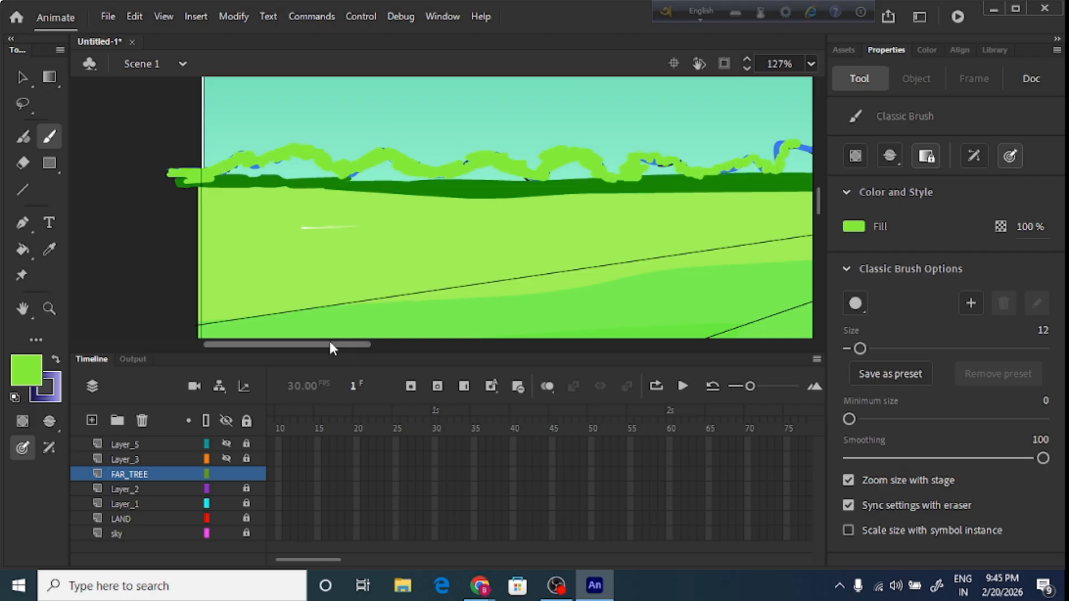
Continue the bright green stroke over the blue treeline until just past the vertical centre line
scroll(328, 338, "right", 5)
left_click_drag(519, 147, 512, 147)
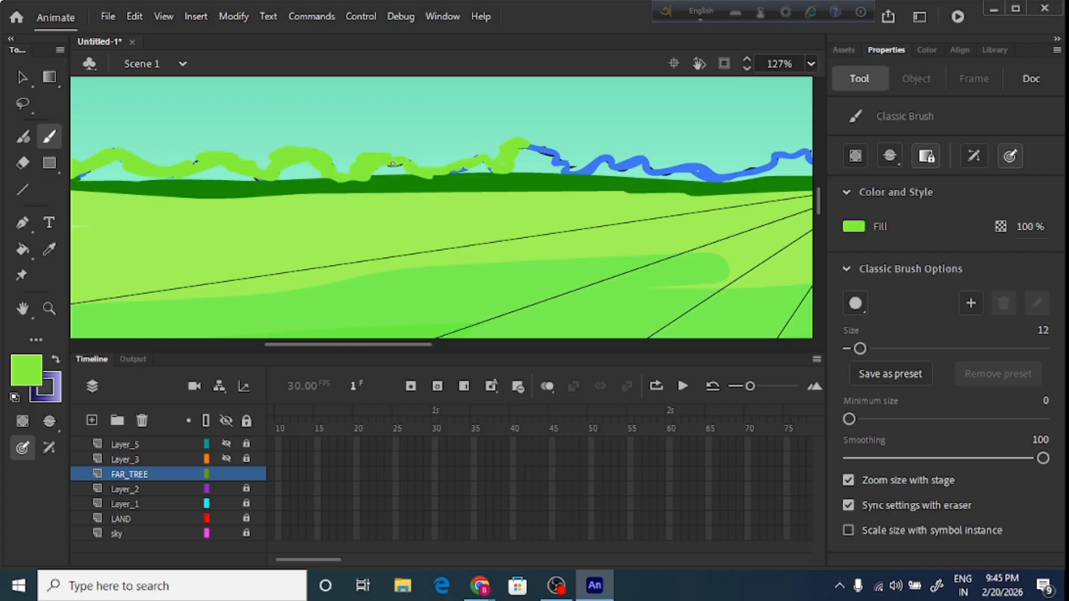
mouse_move(520, 149)
left_mouse_down()
mouse_move(565, 165)
mouse_move(549, 151)
mouse_move(538, 153)
mouse_move(559, 170)
mouse_move(640, 159)
mouse_move(699, 170)
left_mouse_up()
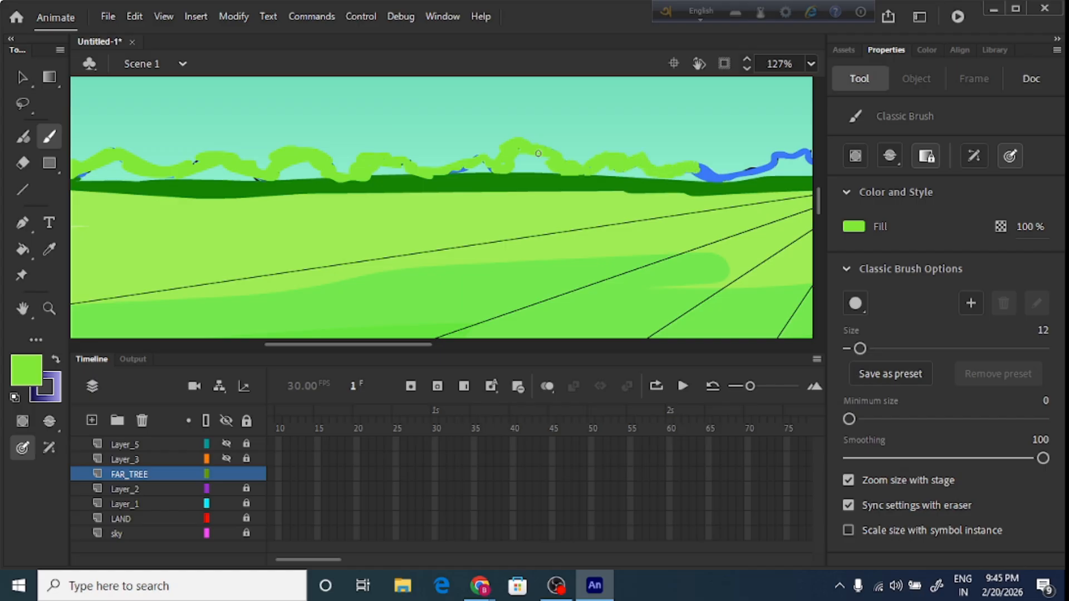
scroll(366, 345, "right", 3)
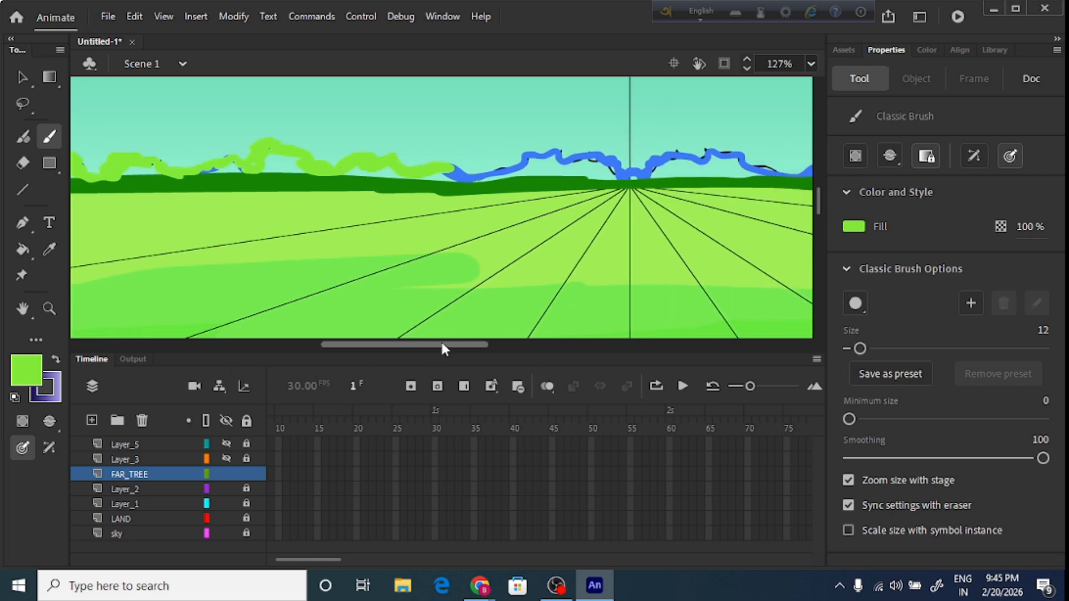
mouse_move(442, 171)
left_mouse_down()
mouse_move(483, 175)
mouse_move(563, 149)
mouse_move(616, 158)
mouse_move(627, 178)
mouse_move(647, 171)
mouse_move(635, 180)
mouse_move(661, 156)
mouse_move(715, 151)
mouse_move(775, 171)
left_mouse_up()
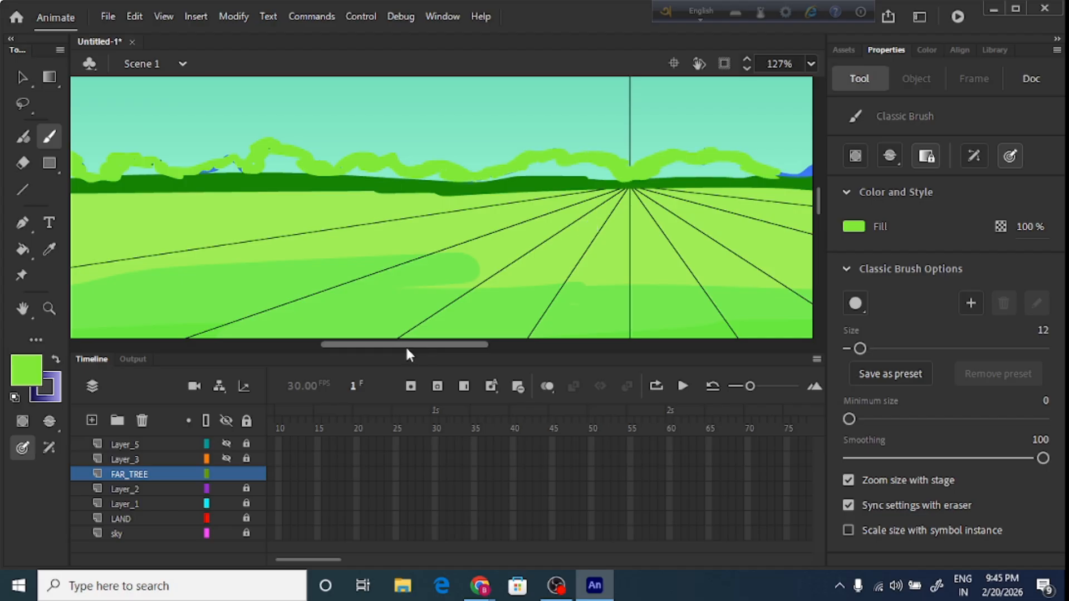
Trace bright green over the blue treeline outline from just right of the vertical centre line across the next humps
scroll(405, 345, "right", 5)
mouse_move(352, 178)
left_mouse_down()
mouse_move(490, 162)
mouse_move(468, 168)
left_mouse_up()
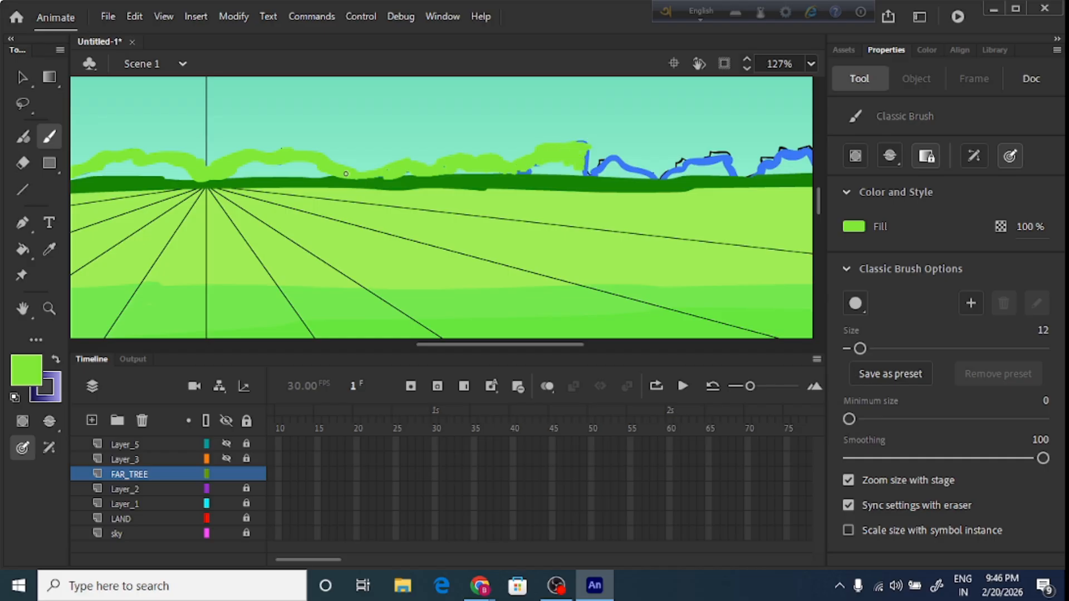
mouse_move(590, 167)
left_mouse_down()
mouse_move(624, 157)
mouse_move(666, 179)
mouse_move(702, 154)
mouse_move(736, 177)
mouse_move(788, 149)
left_mouse_up()
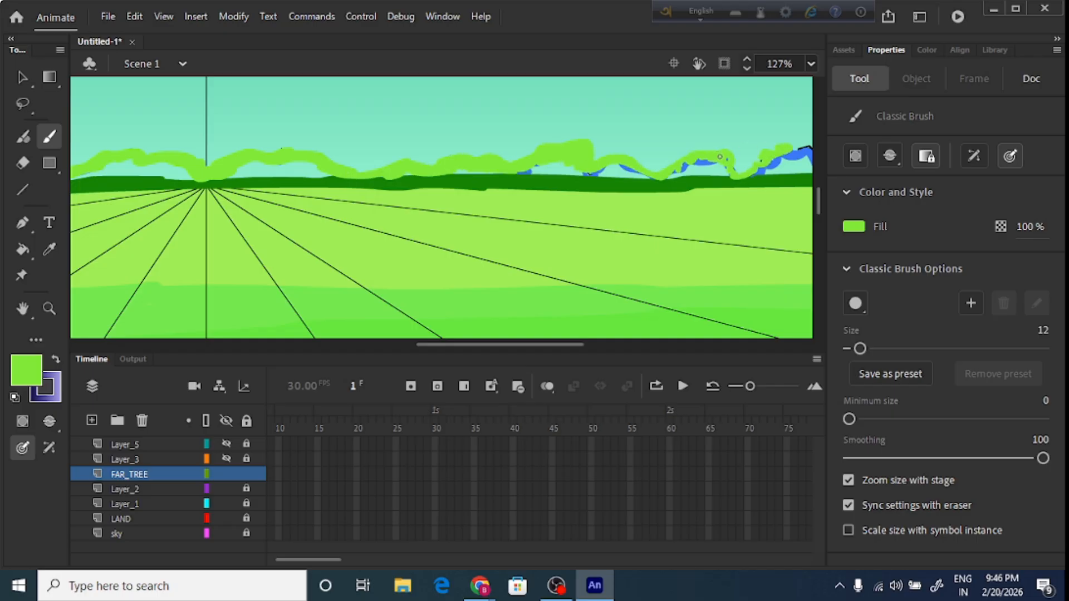
Continue the bright green over the remaining blue humps to the stage's right edge and fill in the stroke's ragged end
scroll(463, 346, "right", 3)
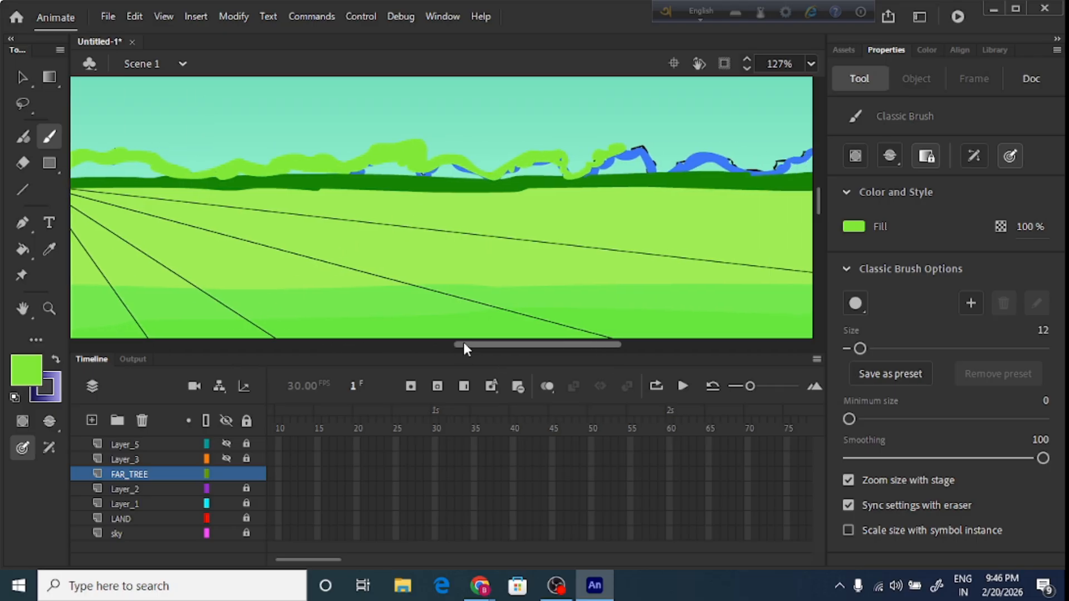
scroll(464, 346, "right", 3)
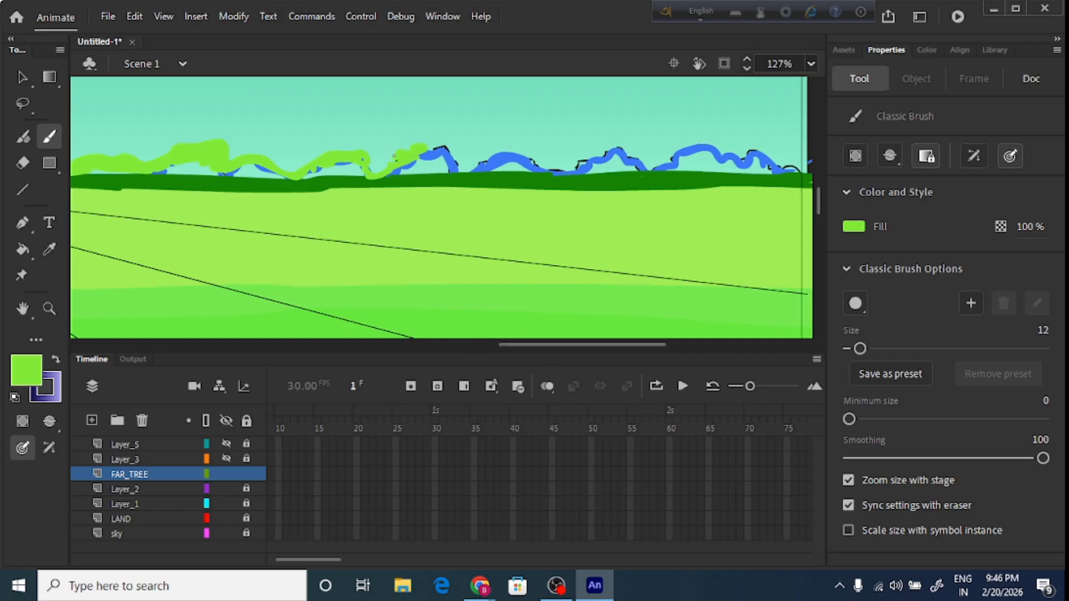
mouse_move(421, 154)
left_mouse_down()
mouse_move(448, 148)
mouse_move(455, 174)
mouse_move(438, 159)
mouse_move(476, 167)
mouse_move(523, 153)
mouse_move(533, 165)
mouse_move(509, 169)
mouse_move(558, 170)
mouse_move(628, 149)
mouse_move(645, 167)
left_mouse_up()
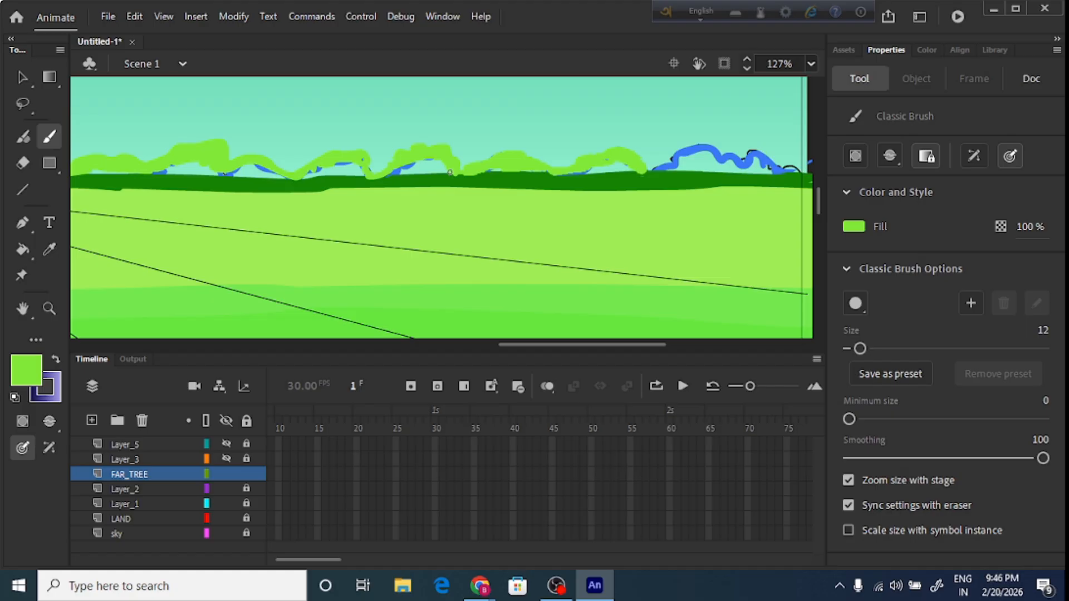
scroll(550, 346, "right", 5)
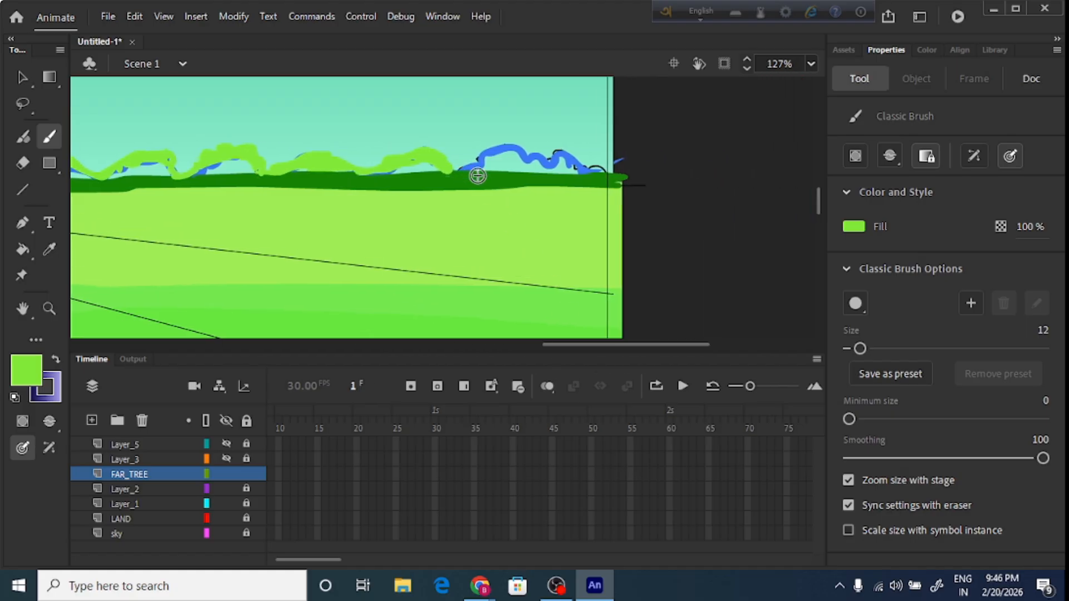
mouse_move(459, 170)
left_mouse_down()
mouse_move(510, 144)
mouse_move(479, 168)
mouse_move(535, 149)
mouse_move(556, 166)
mouse_move(567, 149)
mouse_move(586, 172)
mouse_move(627, 160)
mouse_move(619, 171)
left_mouse_up()
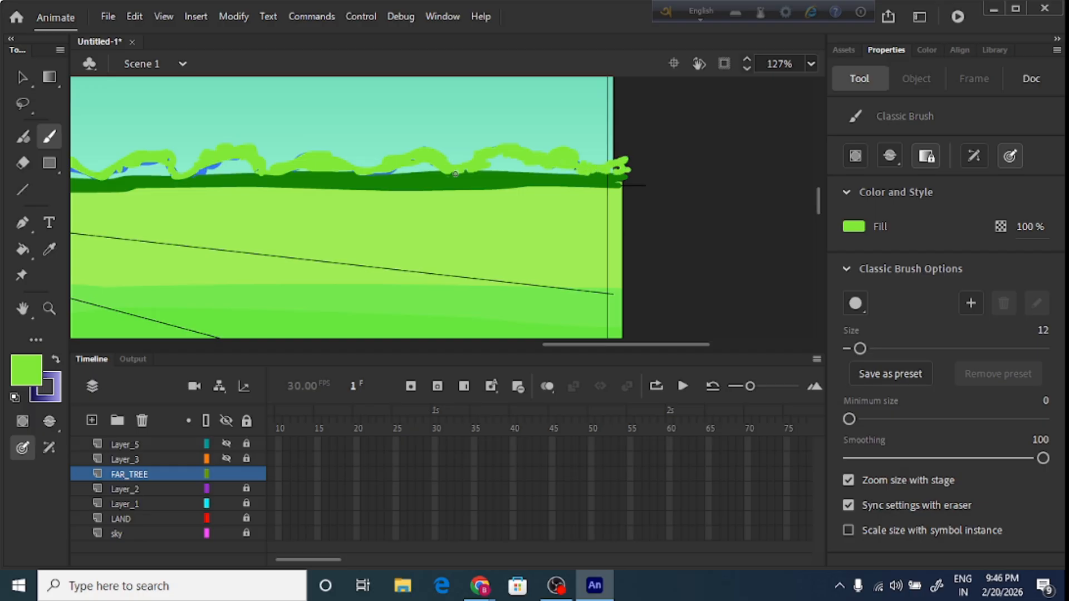
left_click(585, 168)
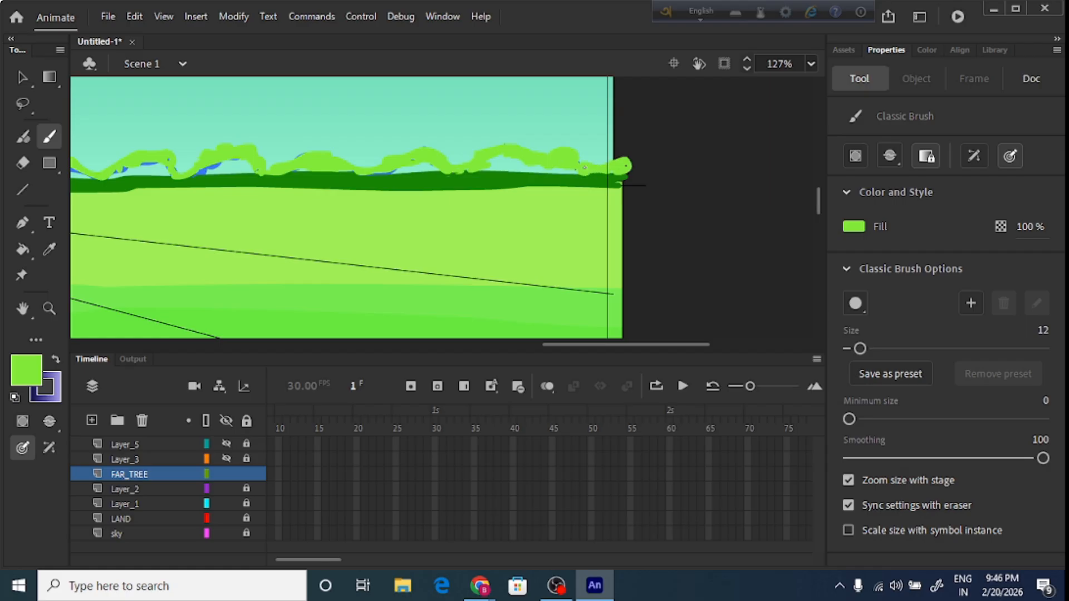
left_click(621, 182)
Set the brush fill to a darker green, #53C211
left_click(27, 370)
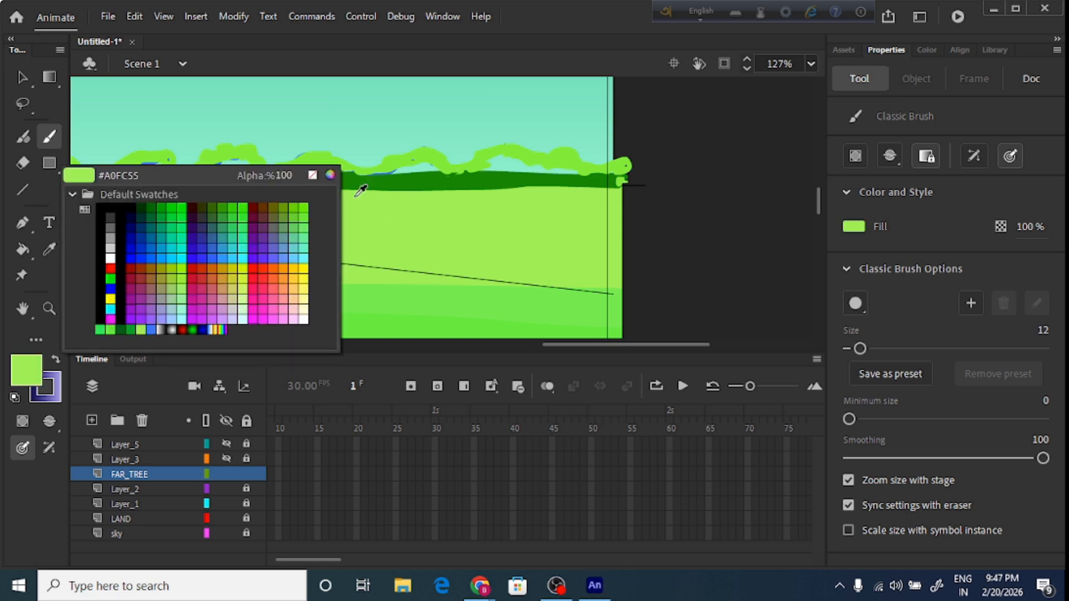
left_click(331, 175)
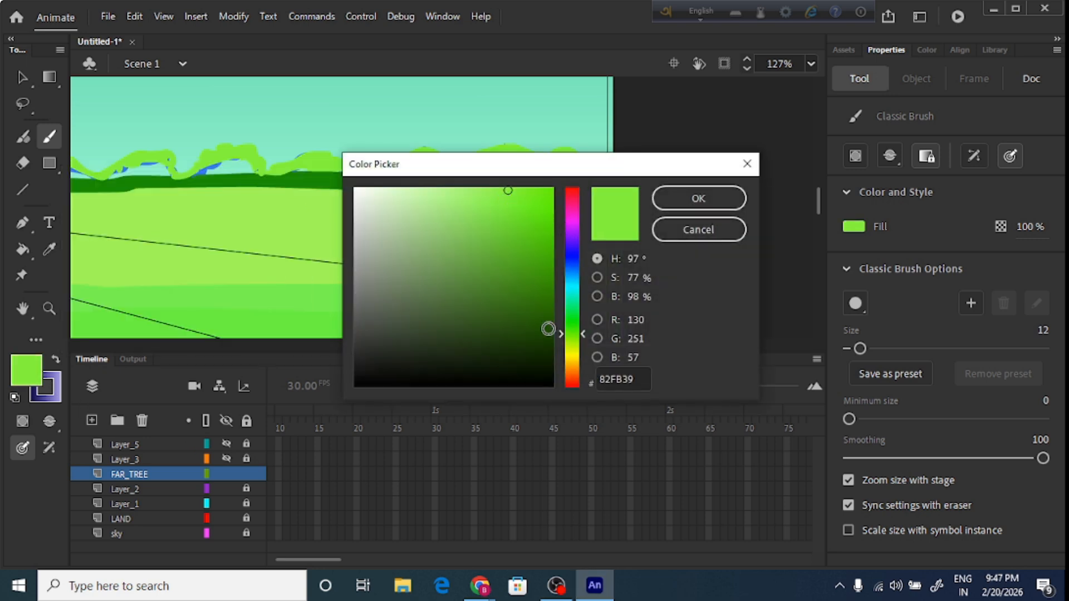
left_click_drag(504, 192, 540, 233)
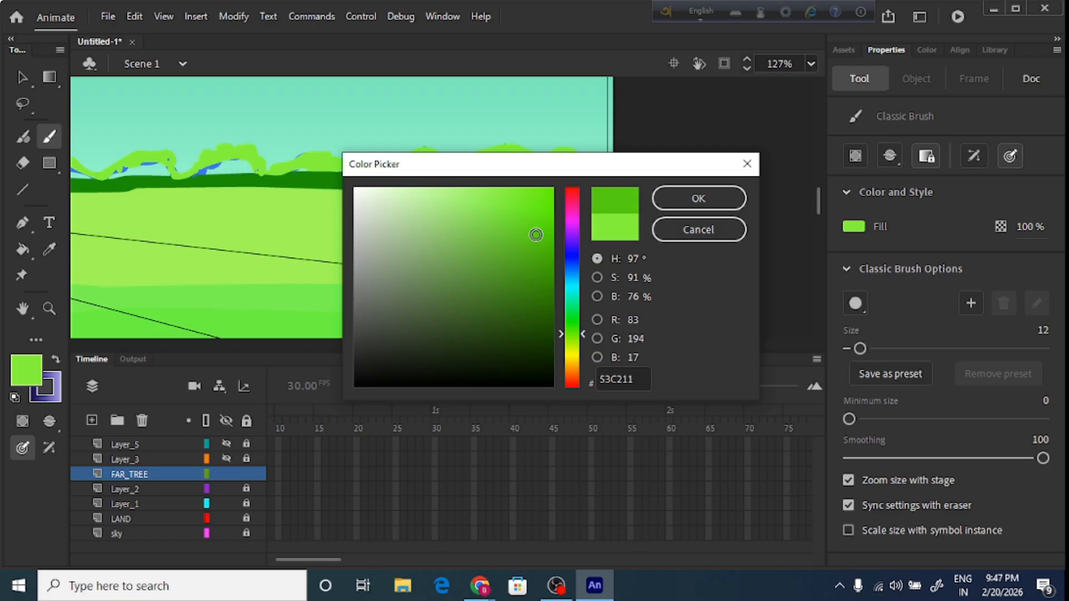
left_click(699, 198)
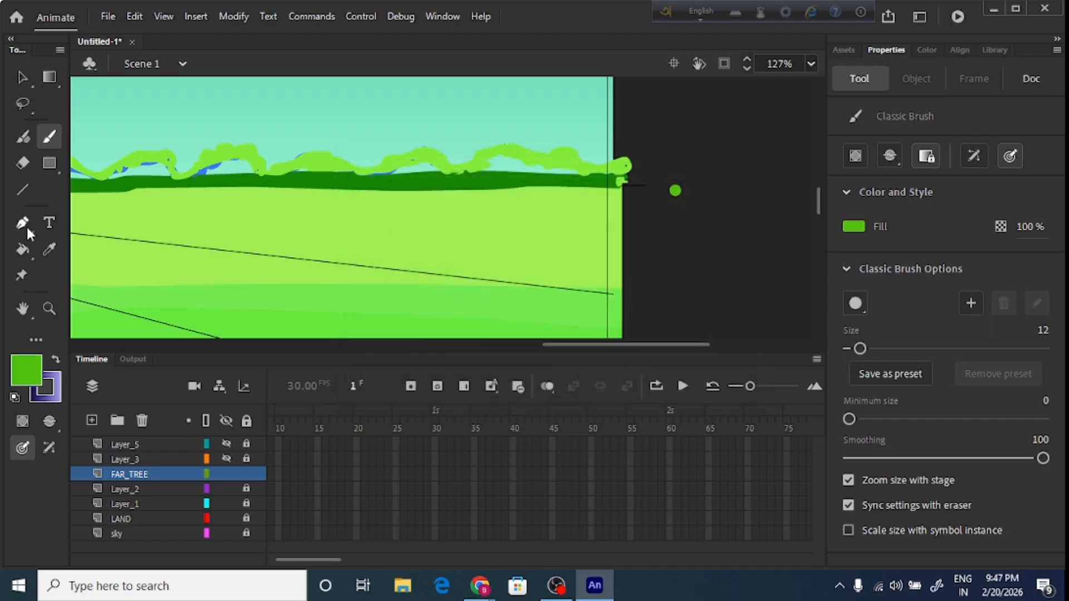
Paint the darker green beneath the bright humps at the right end of the treeline, closing the gaps above the dark band
mouse_move(620, 172)
left_mouse_down()
mouse_move(540, 173)
mouse_move(494, 157)
mouse_move(479, 170)
left_mouse_up()
mouse_move(563, 170)
left_mouse_down()
mouse_move(384, 174)
mouse_move(414, 162)
mouse_move(357, 175)
mouse_move(274, 174)
left_mouse_up()
mouse_move(394, 166)
left_mouse_down()
mouse_move(378, 179)
mouse_move(429, 178)
mouse_move(401, 183)
left_mouse_up()
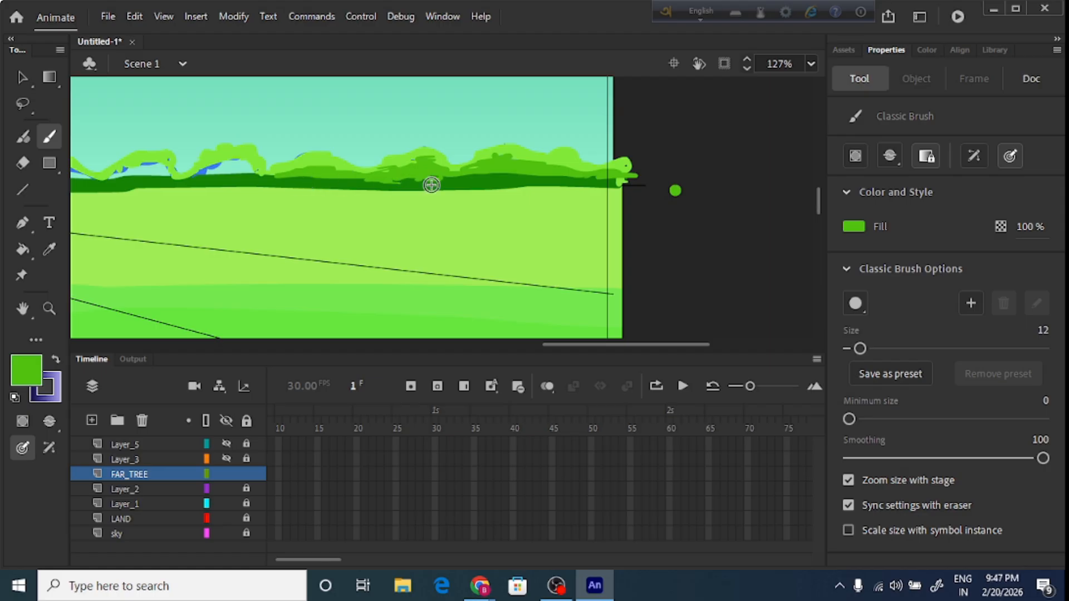
mouse_move(277, 176)
left_mouse_down()
mouse_move(192, 168)
mouse_move(252, 181)
mouse_move(236, 157)
mouse_move(211, 175)
mouse_move(276, 171)
left_mouse_up()
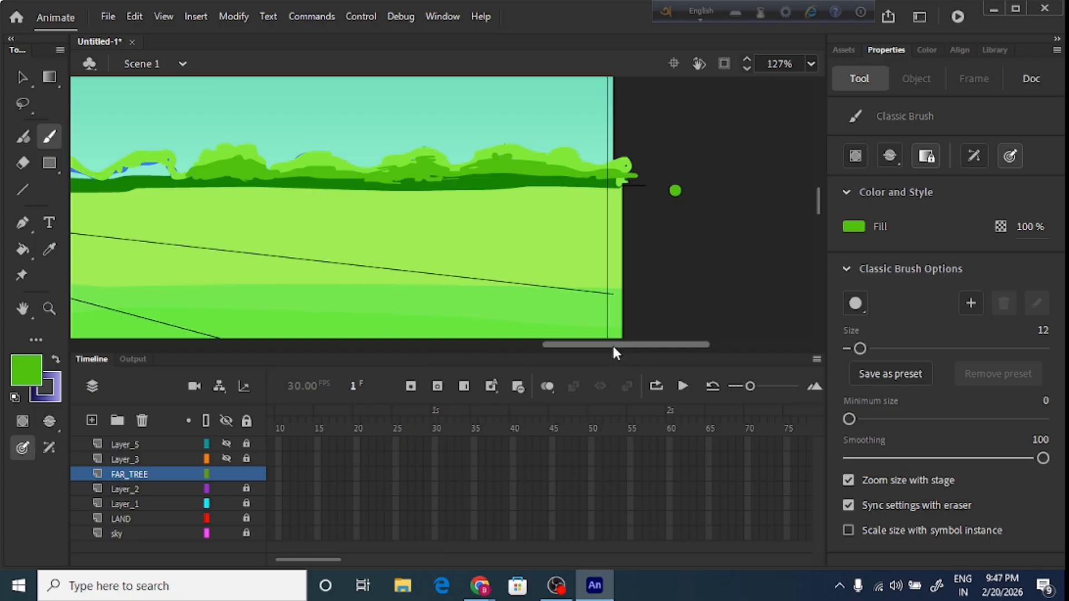
Continue the darker green under the bright humps leftward until just right of the vertical centre line
scroll(612, 343, "left", 3)
left_click_drag(614, 347, 588, 346)
mouse_move(466, 179)
left_mouse_down()
mouse_move(423, 165)
mouse_move(390, 178)
mouse_move(422, 178)
mouse_move(415, 170)
left_mouse_up()
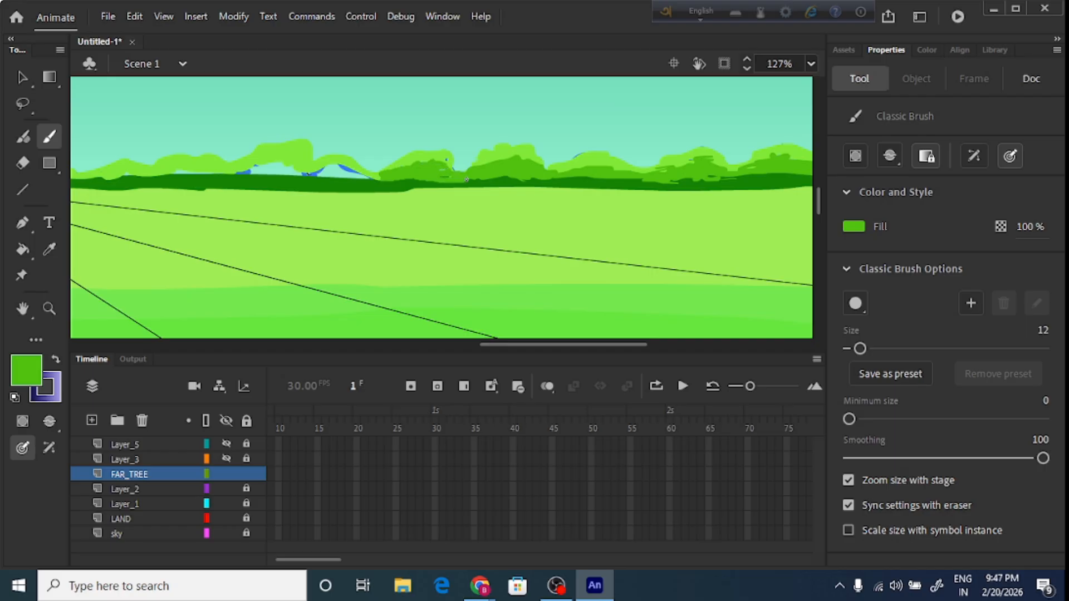
mouse_move(402, 183)
left_mouse_down()
mouse_move(320, 168)
mouse_move(334, 166)
mouse_move(304, 175)
mouse_move(335, 177)
mouse_move(309, 176)
left_mouse_up()
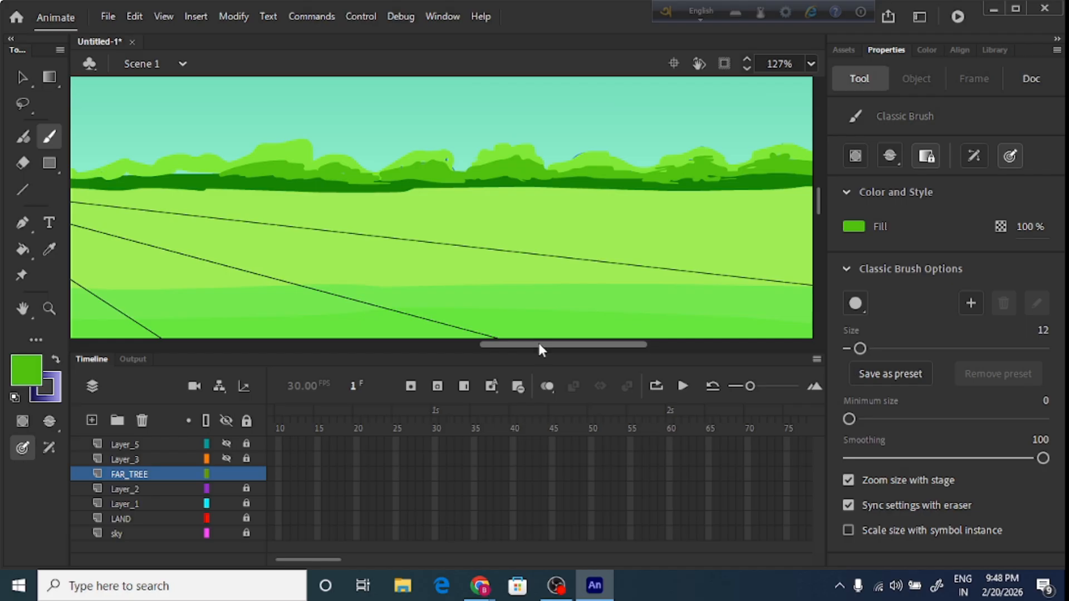
scroll(539, 346, "left", 3)
scroll(539, 348, "left", 3)
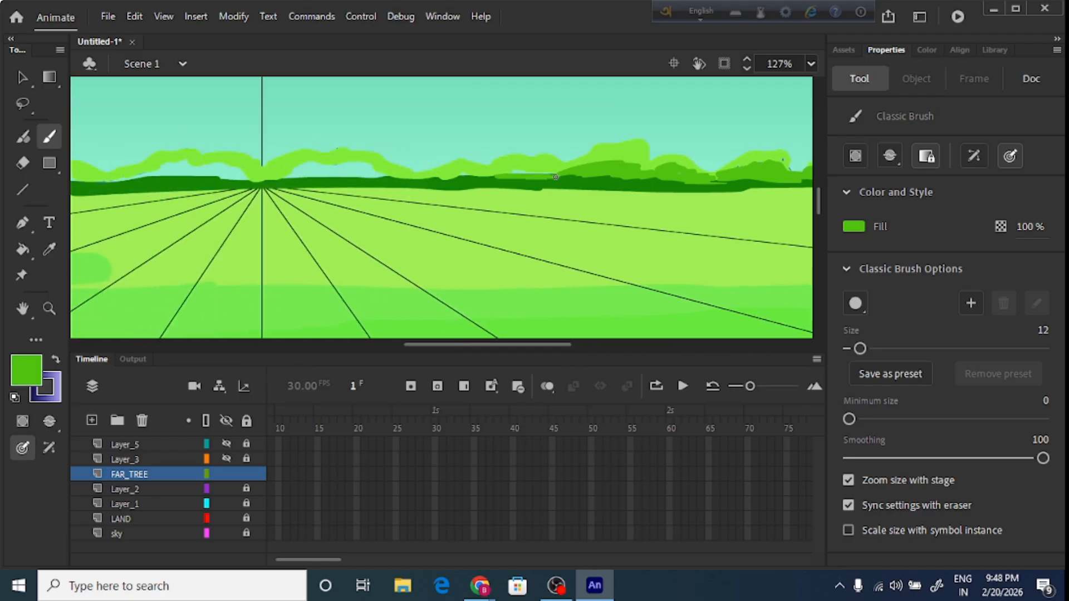
mouse_move(528, 172)
left_mouse_down()
mouse_move(562, 175)
mouse_move(345, 178)
mouse_move(334, 161)
mouse_move(279, 175)
mouse_move(342, 175)
left_mouse_up()
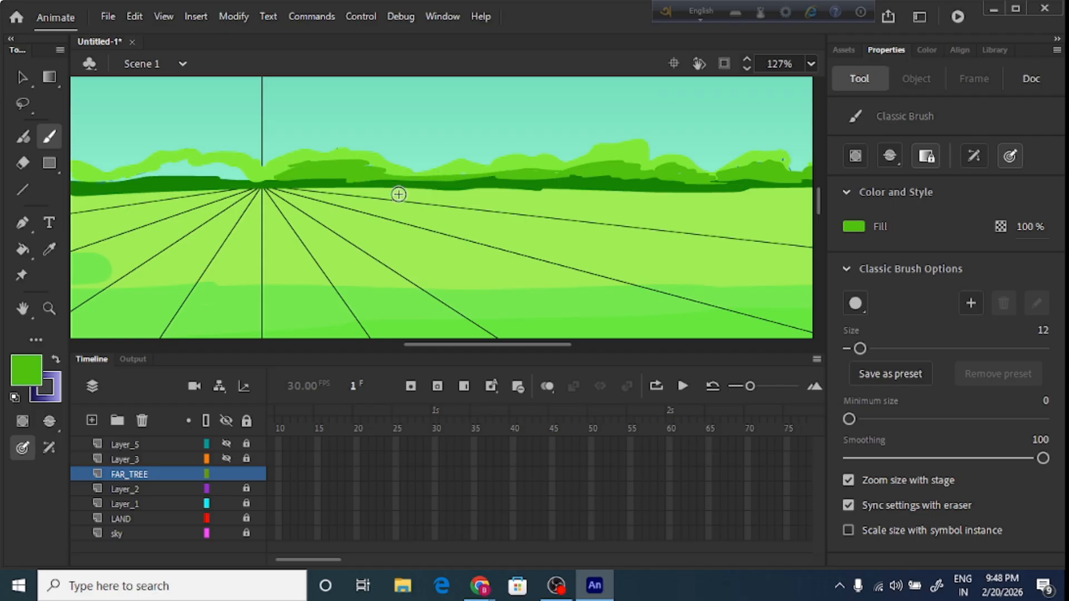
Fill the humps just left of the vertical centre line with the darker green, enlarging the brush size to 19
scroll(461, 344, "left", 5)
scroll(460, 342, "left", 2)
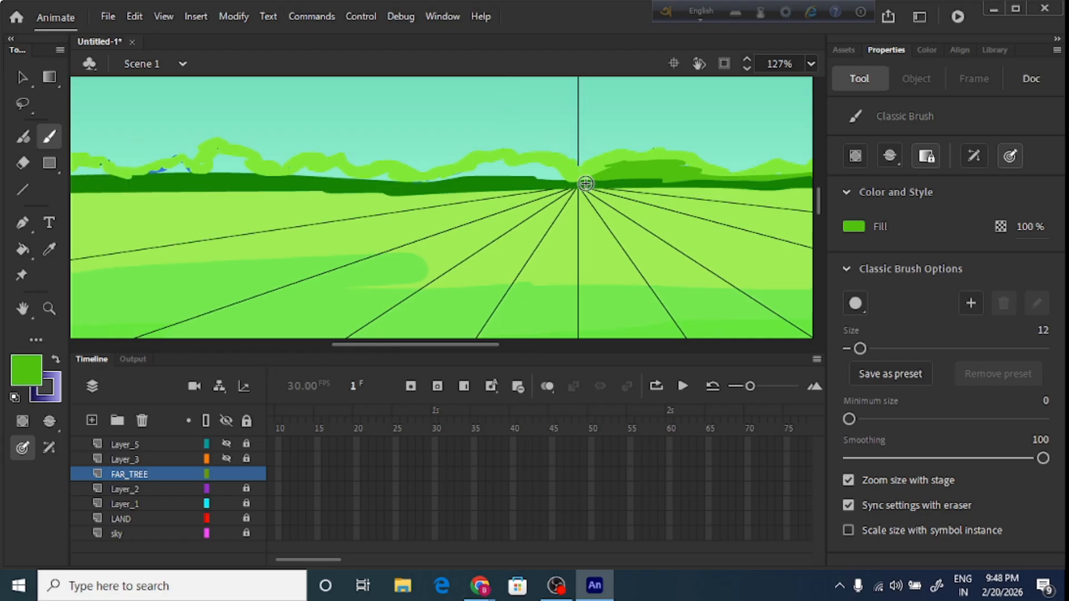
left_click_drag(541, 173, 512, 163)
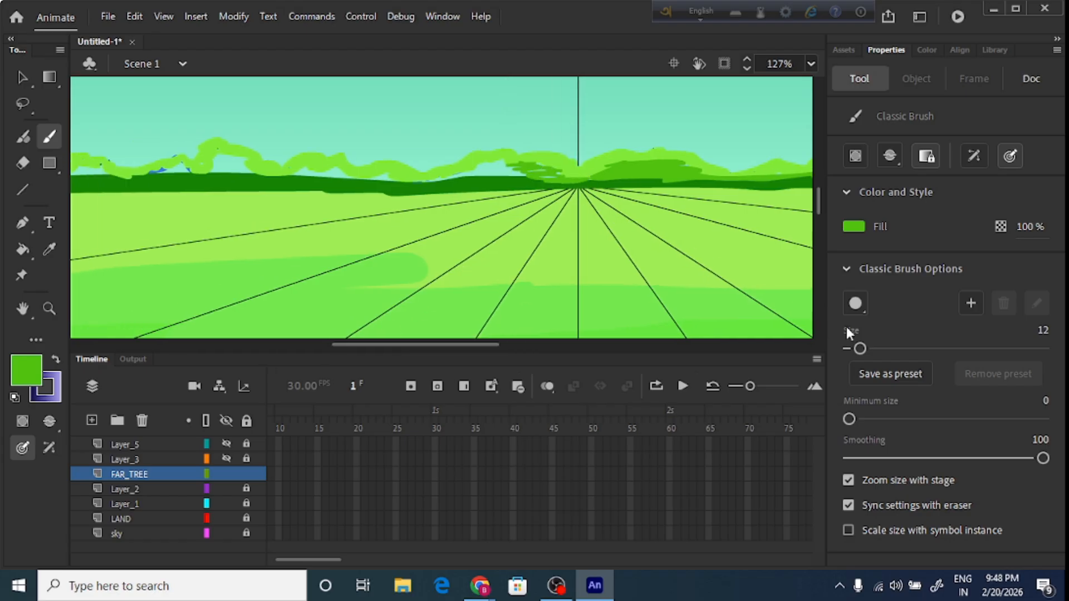
left_click_drag(861, 348, 866, 348)
mouse_move(546, 179)
left_mouse_down()
mouse_move(501, 170)
mouse_move(544, 182)
left_mouse_up()
mouse_move(463, 175)
left_mouse_down()
mouse_move(421, 179)
mouse_move(501, 166)
mouse_move(476, 162)
left_mouse_up()
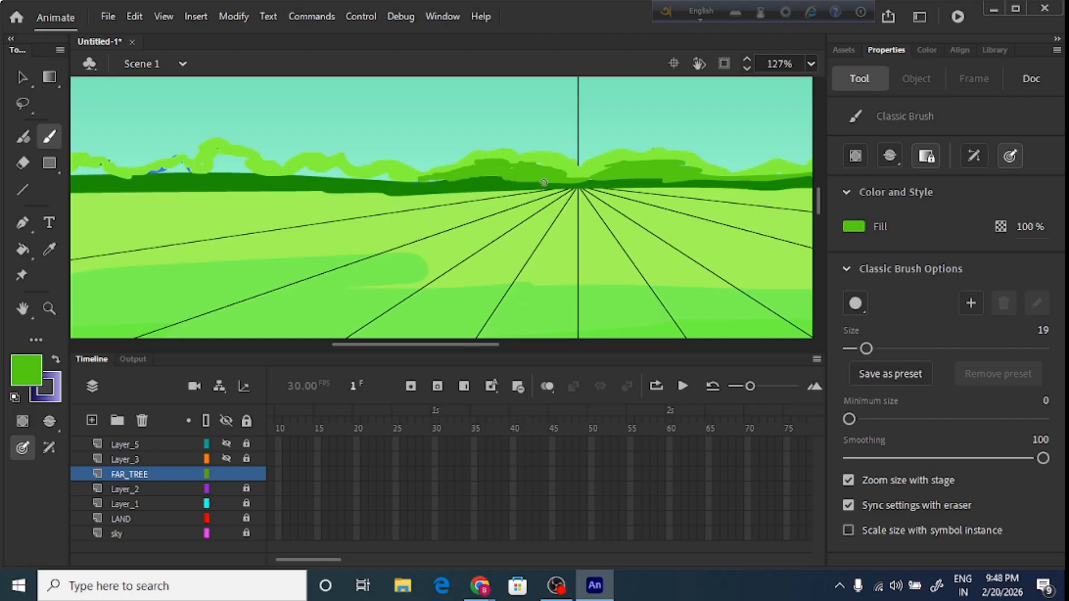
mouse_move(447, 176)
left_mouse_down()
mouse_move(275, 176)
mouse_move(326, 169)
left_mouse_up()
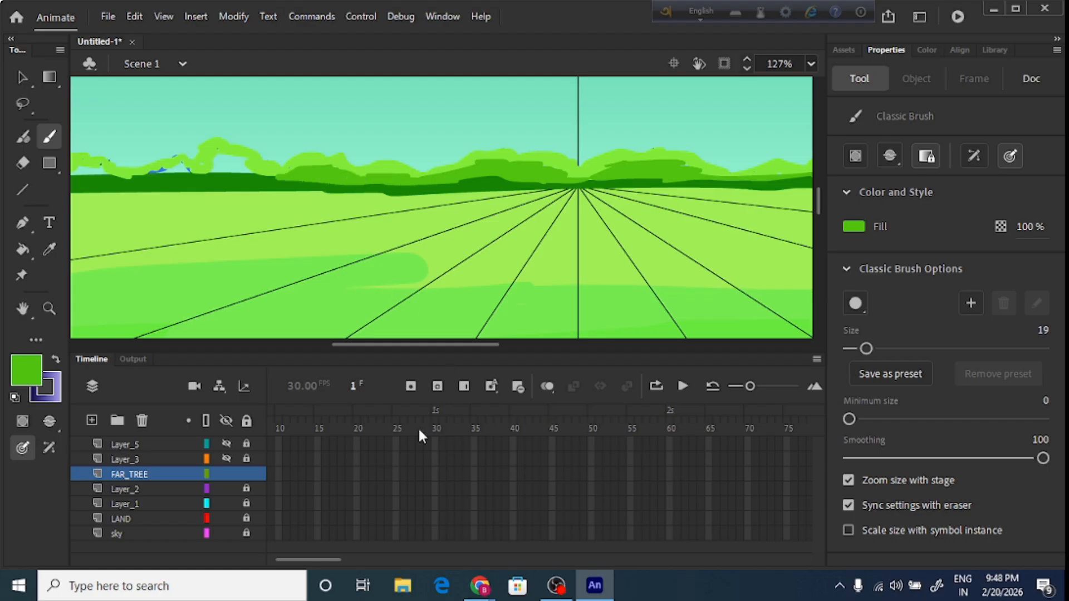
Paint the darker green under the tall hump and the smaller humps along the middle of the treeline's left half
scroll(425, 342, "left", 3)
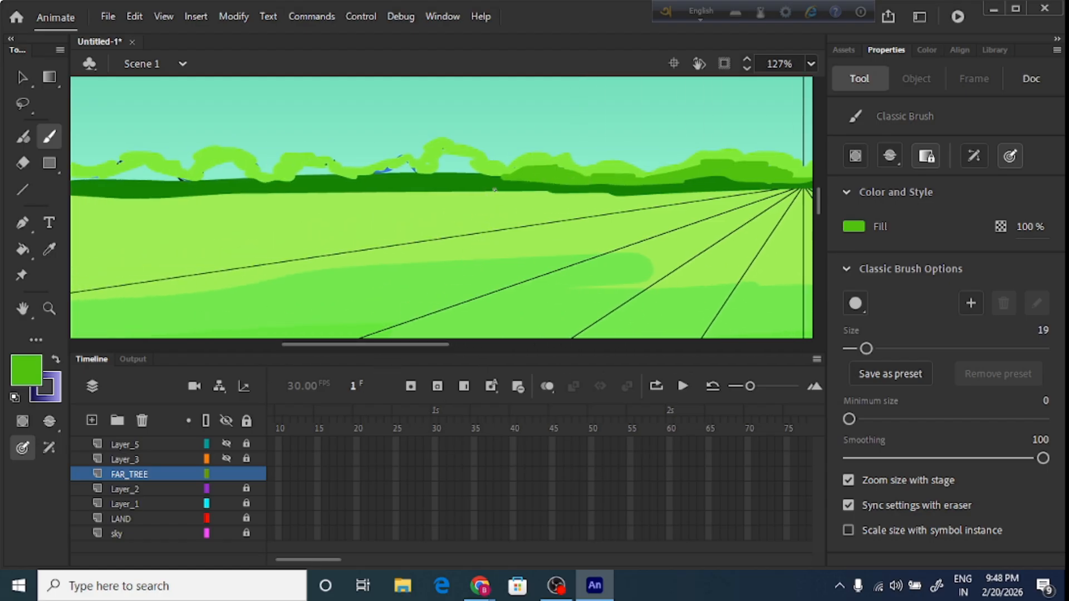
mouse_move(495, 190)
left_mouse_down()
mouse_move(439, 174)
mouse_move(430, 161)
mouse_move(446, 155)
mouse_move(474, 164)
mouse_move(373, 173)
left_mouse_up()
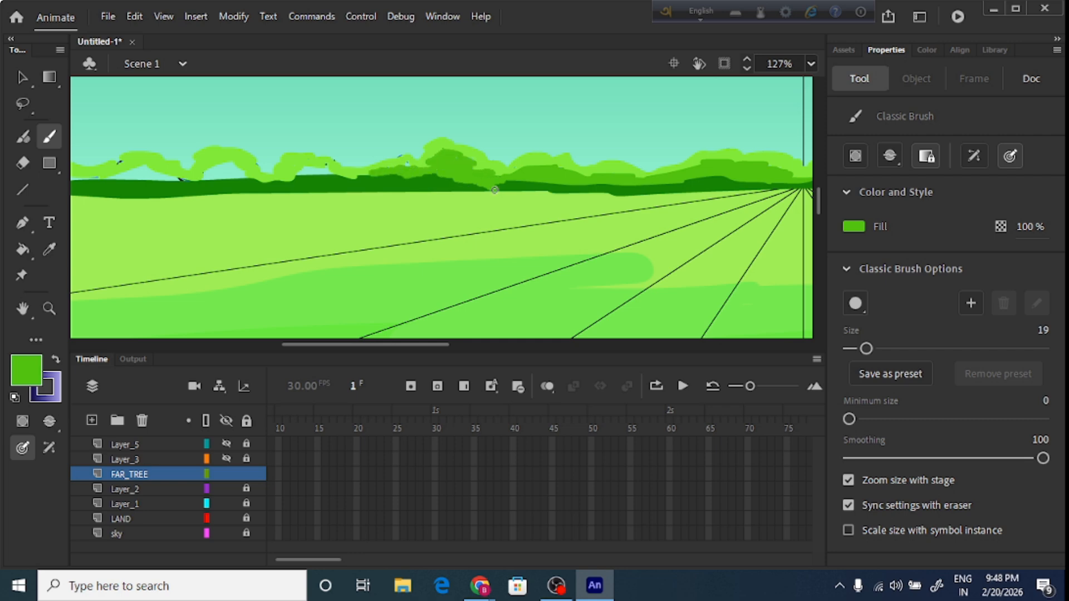
mouse_move(494, 190)
left_mouse_down()
mouse_move(407, 167)
mouse_move(243, 175)
mouse_move(219, 162)
mouse_move(190, 176)
left_mouse_up()
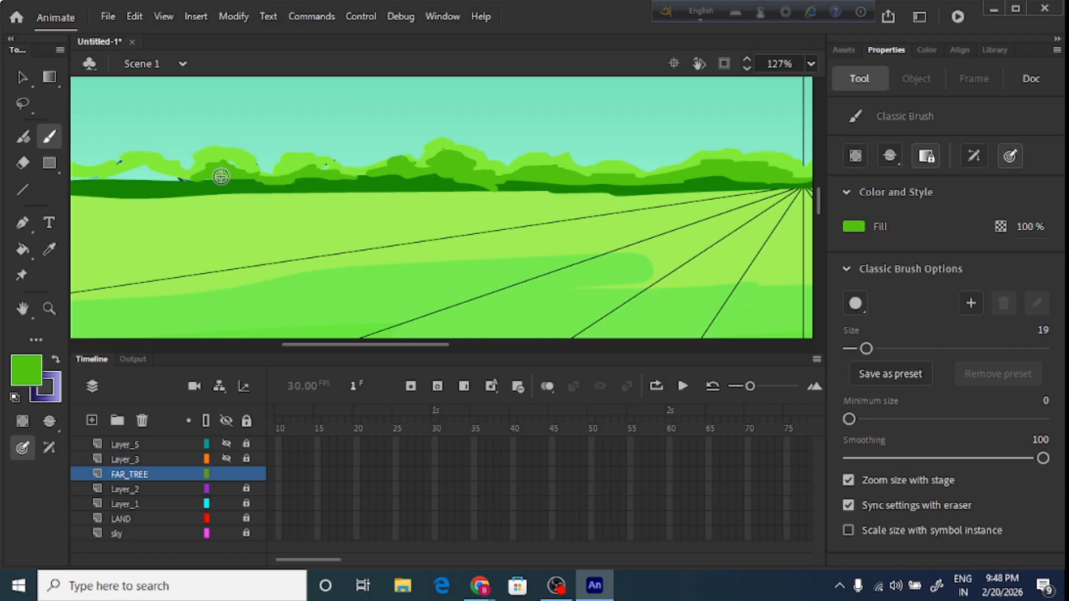
left_click_drag(190, 176, 103, 177)
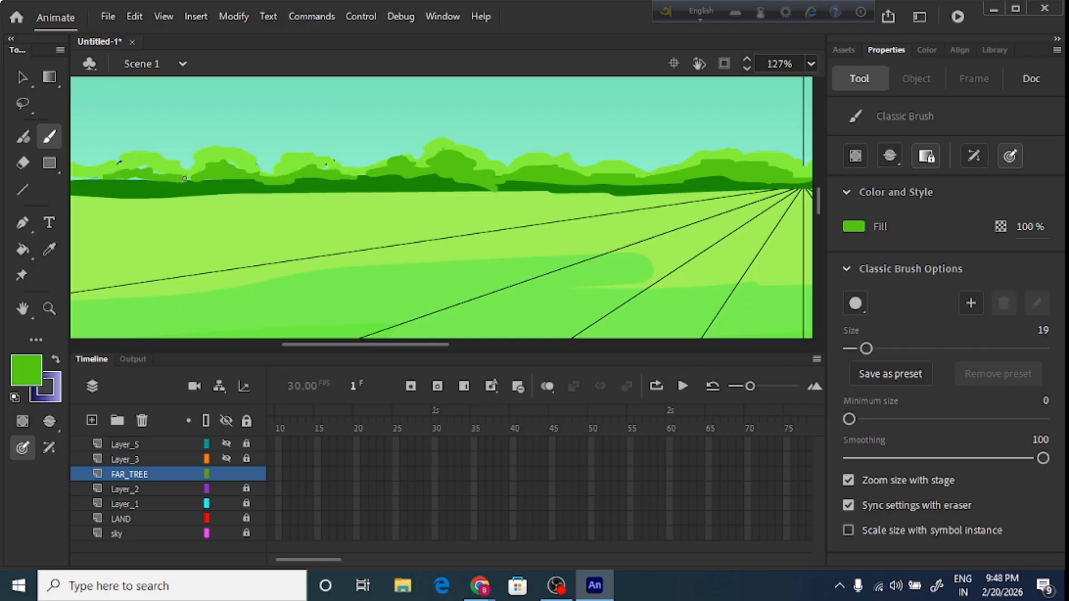
Fill the last open humps at the far left end of the treeline with the darker green
scroll(339, 344, "left", 5)
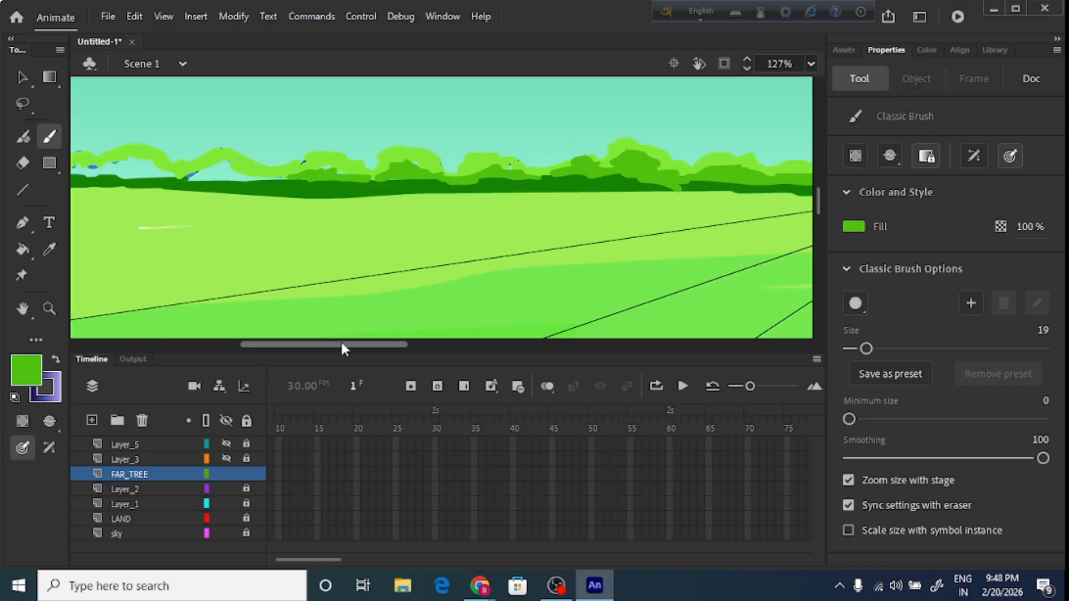
mouse_move(294, 192)
left_mouse_down()
mouse_move(270, 180)
mouse_move(210, 178)
mouse_move(235, 163)
mouse_move(196, 178)
mouse_move(245, 166)
left_mouse_up()
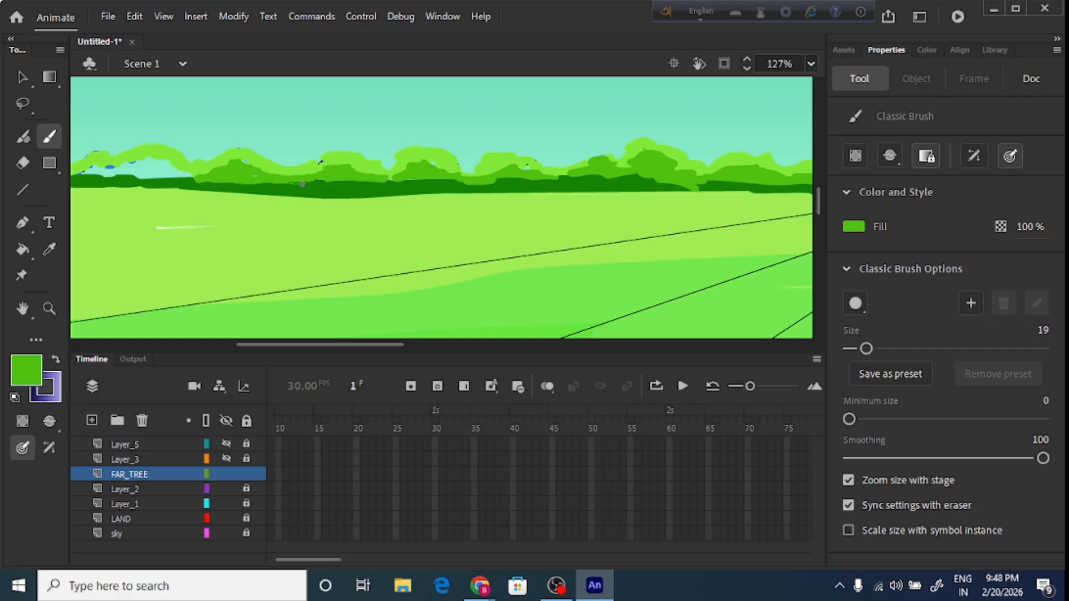
scroll(339, 339, "left", 6)
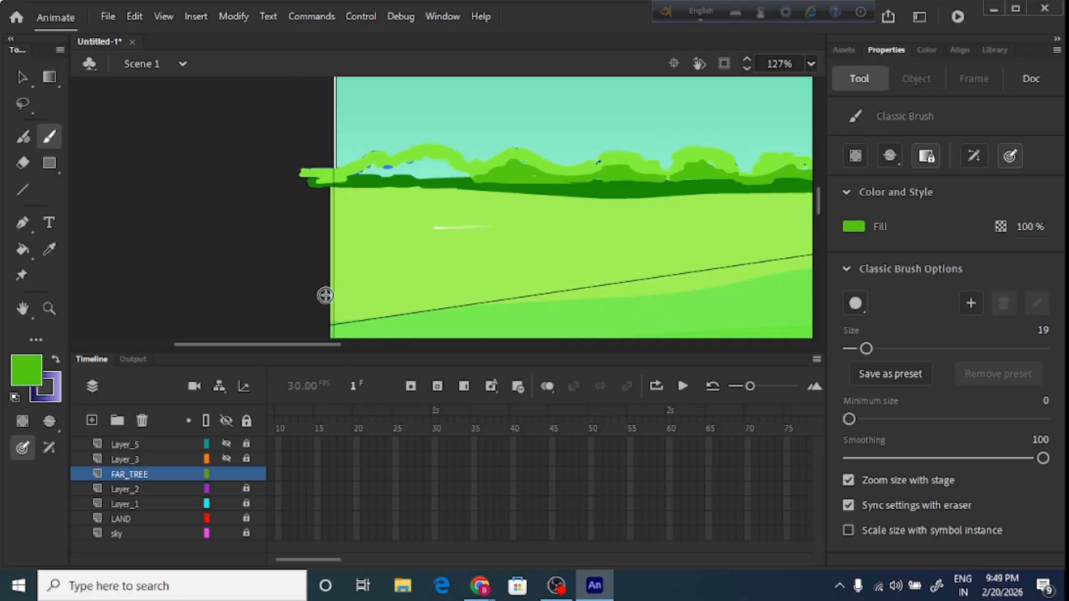
mouse_move(467, 181)
left_mouse_down()
mouse_move(339, 177)
mouse_move(362, 167)
mouse_move(412, 172)
mouse_move(437, 159)
mouse_move(452, 170)
mouse_move(414, 168)
mouse_move(462, 166)
mouse_move(453, 176)
left_mouse_up()
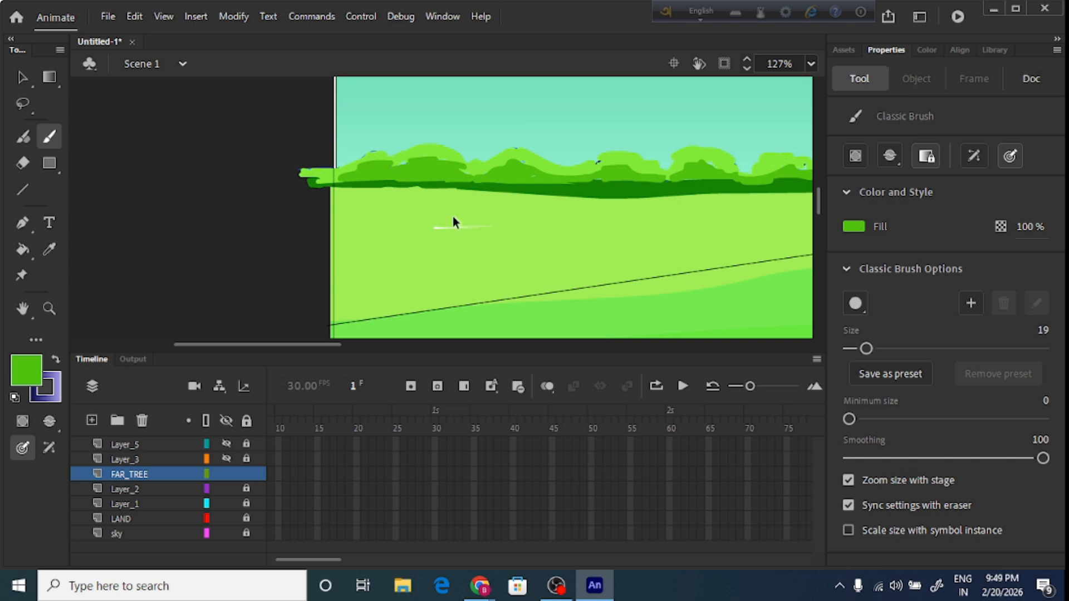
Select and delete the treeline pieces that stick out past the right and left edges of the stage
key("ctrl+minus")
key("ctrl+minus")
key("ctrl+minus")
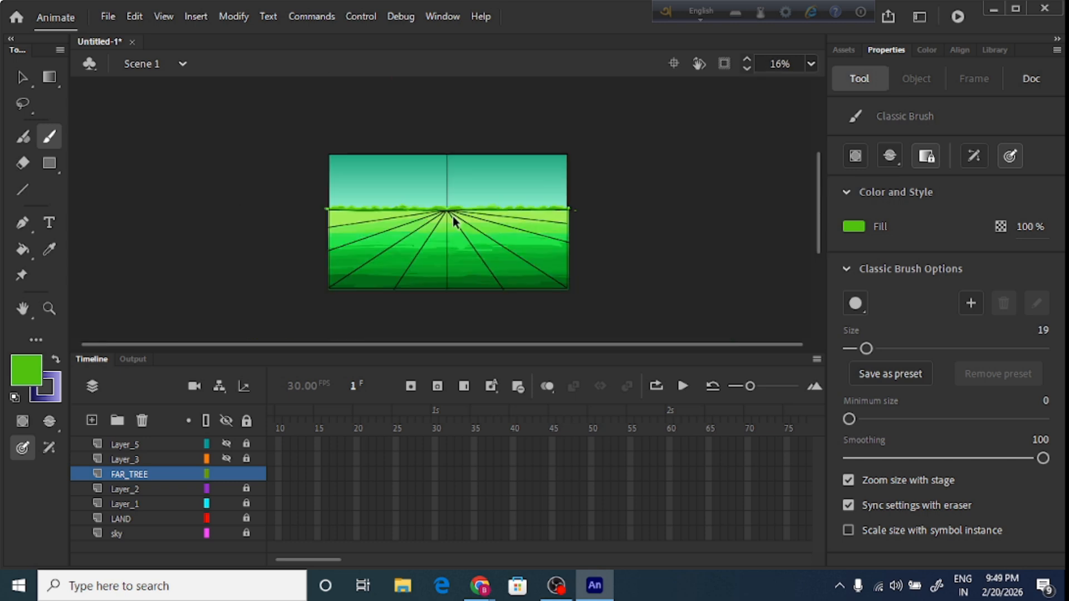
key("ctrl+equal")
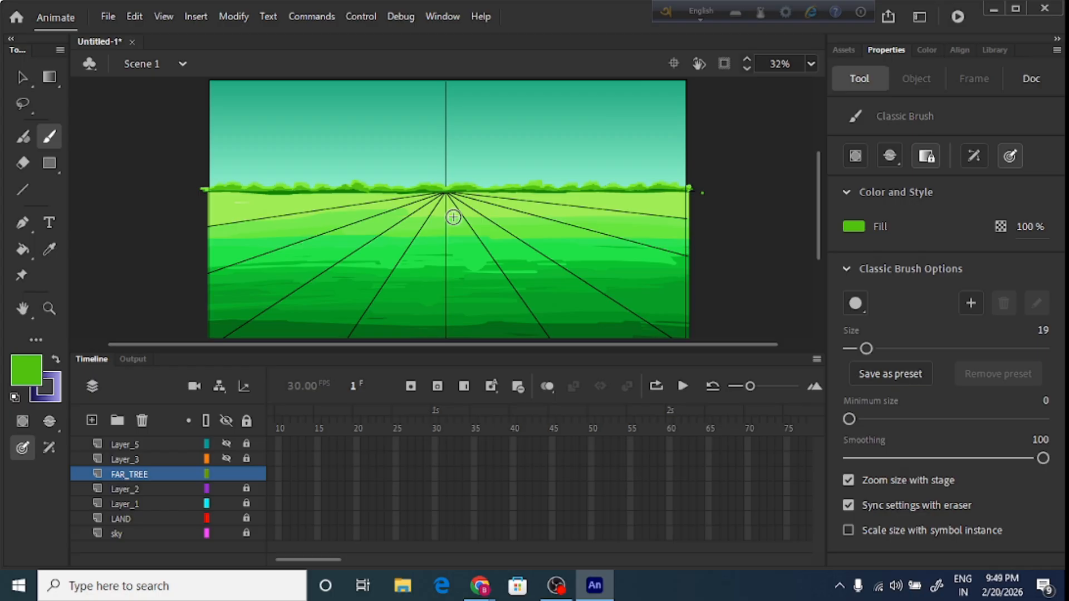
left_click(17, 76)
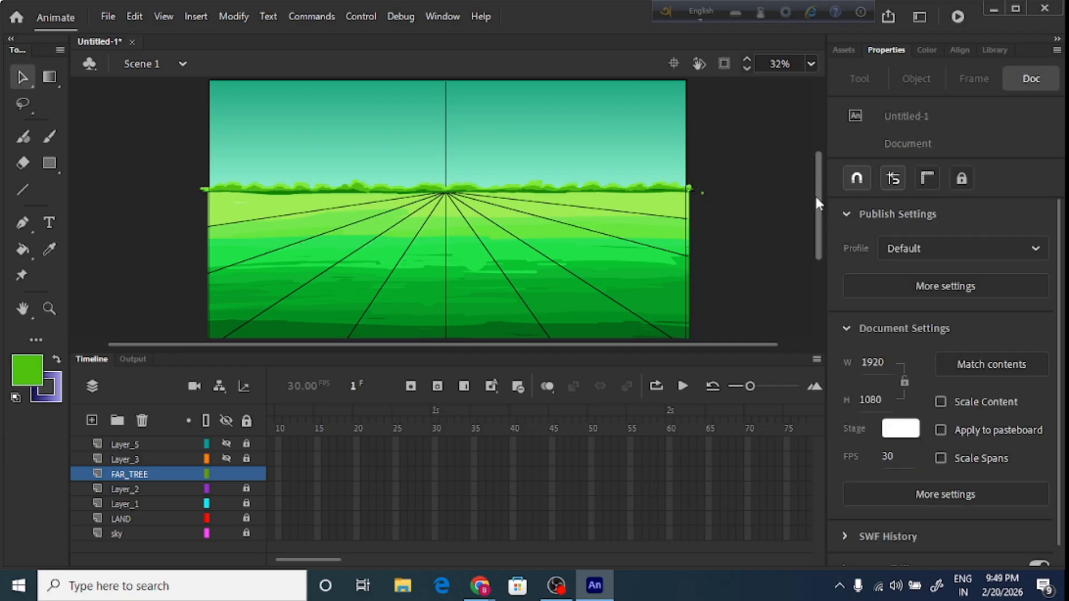
scroll(815, 203, "down", 2)
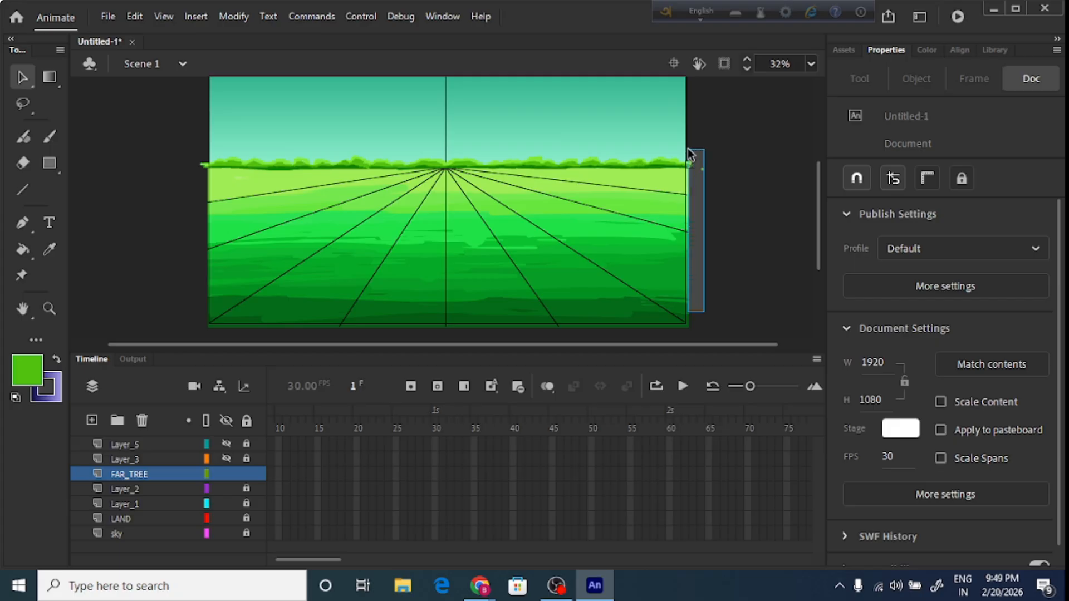
left_click_drag(686, 148, 687, 148)
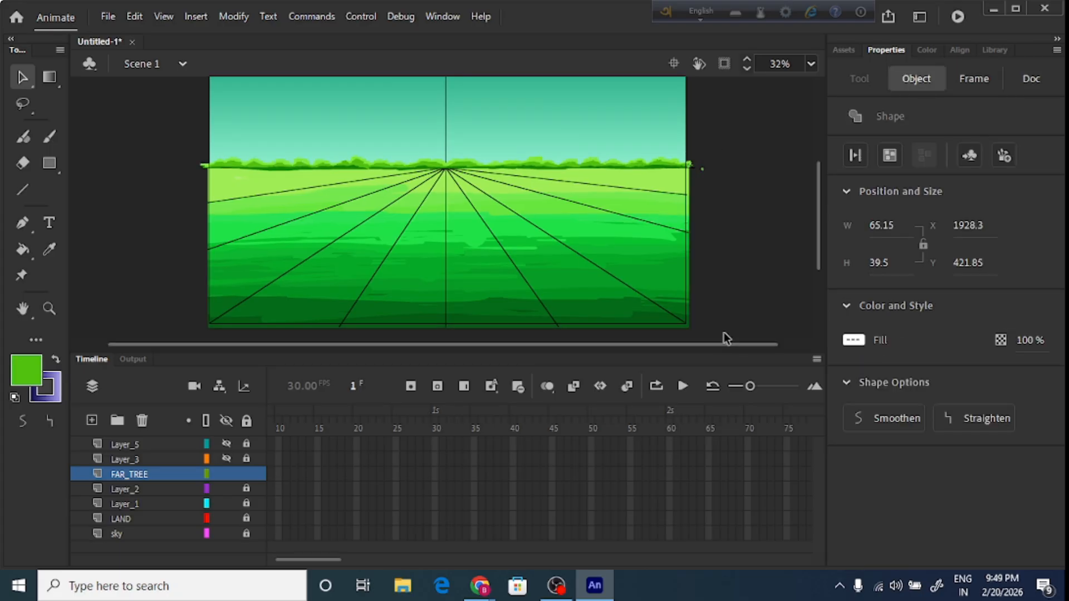
left_click(725, 338)
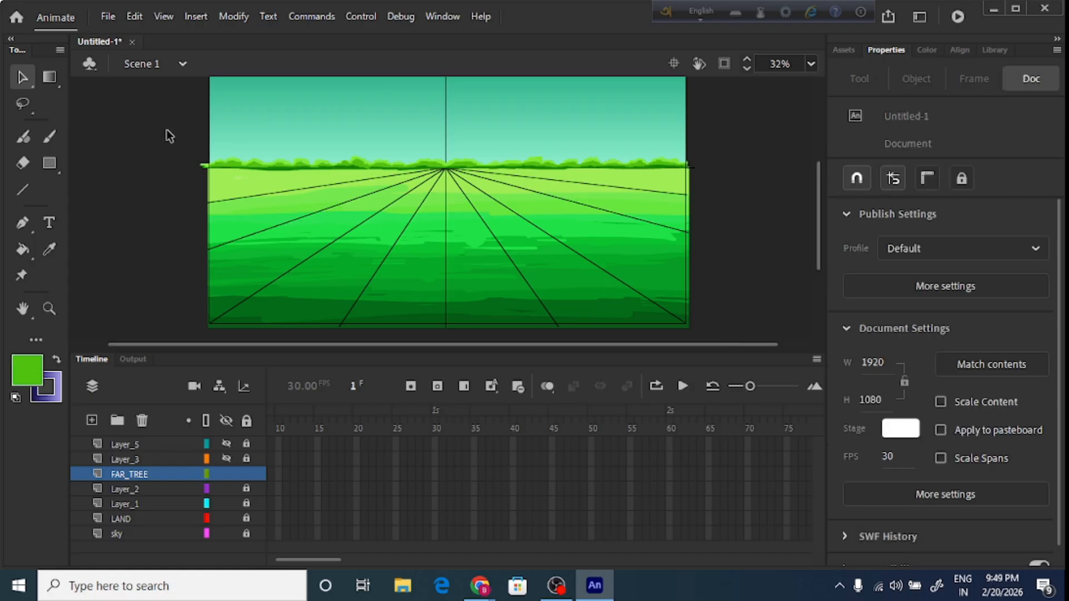
left_click_drag(167, 131, 206, 330)
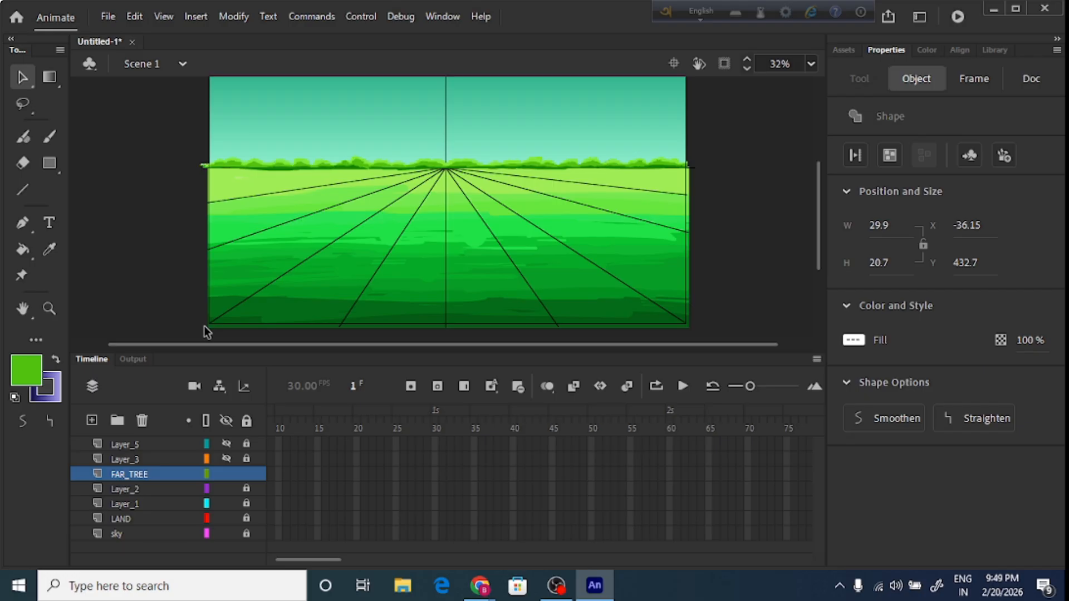
left_click(206, 331)
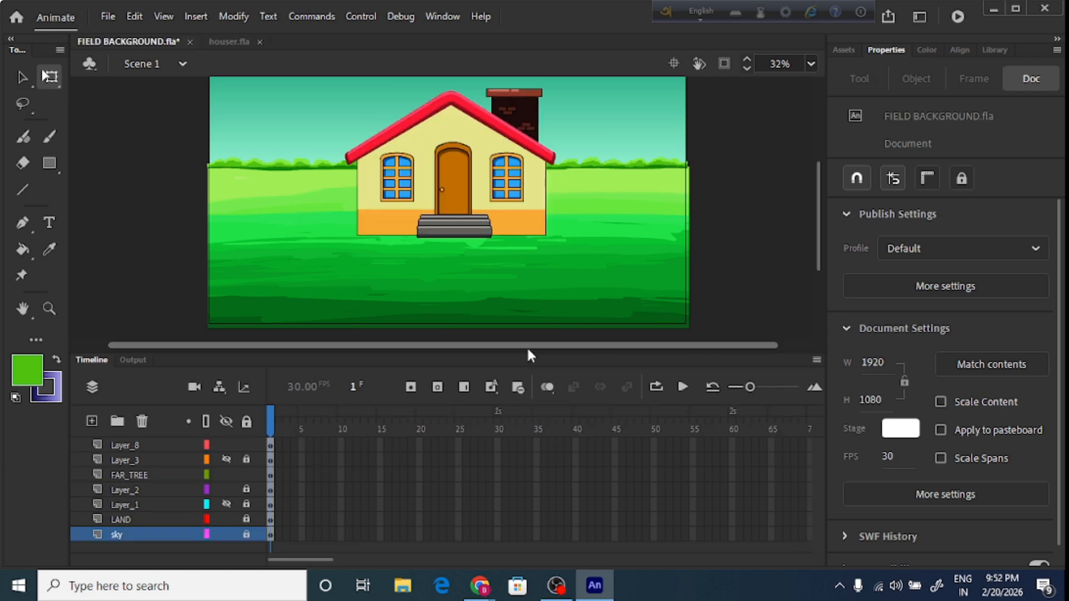
Hide the Layer_1 and Layer_2 layers and save the file
key("ctrl+s")
left_click(223, 502)
left_click_drag(224, 500, 225, 490)
key("ctrl+s")
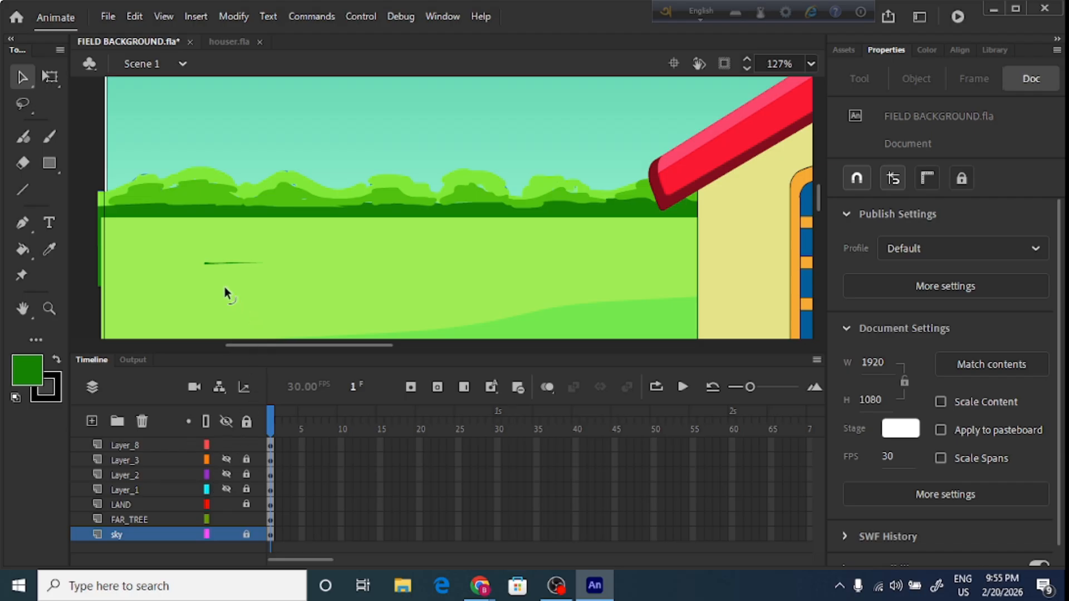
Activate the FAR_TREE layer and select the dark green treeline overhang beyond the right edge of the stage
left_click(135, 520)
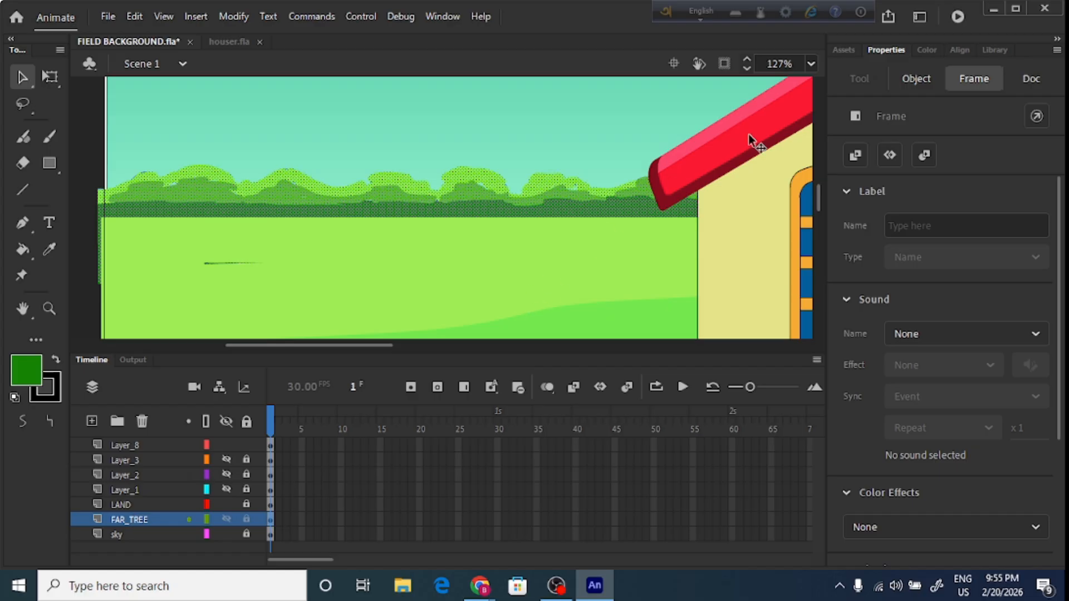
left_click(811, 63)
left_click(860, 87)
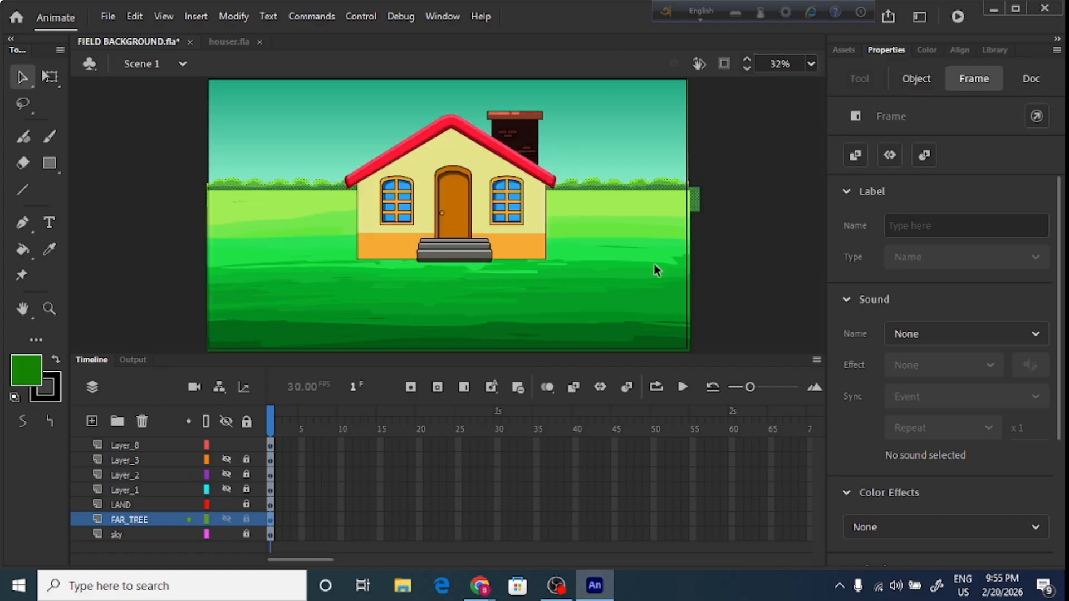
left_click(757, 234)
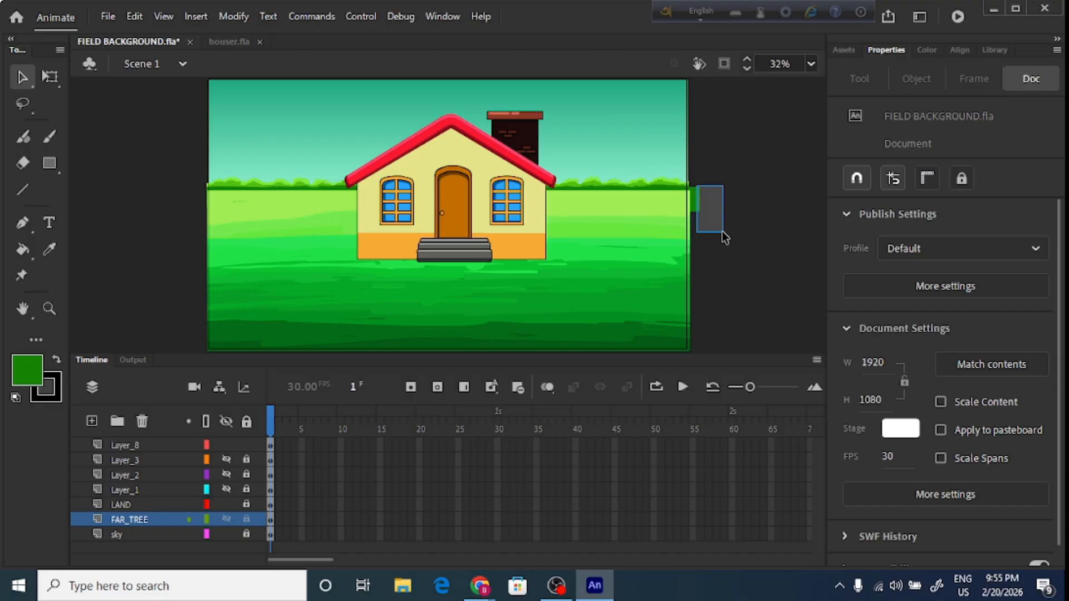